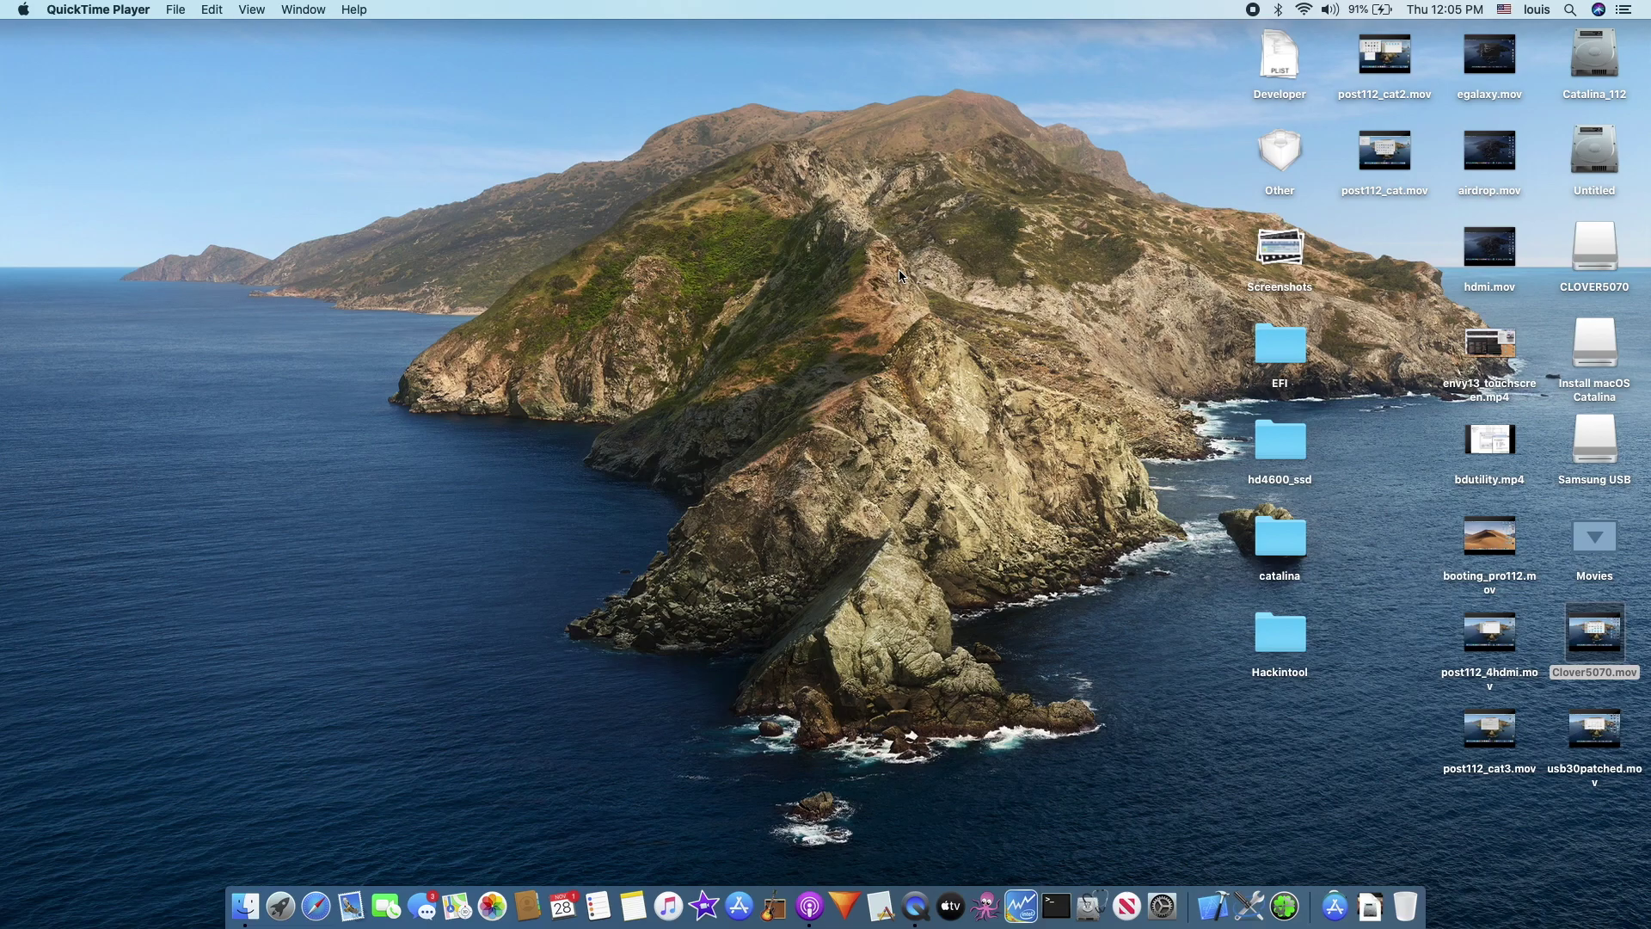
key(super+o)
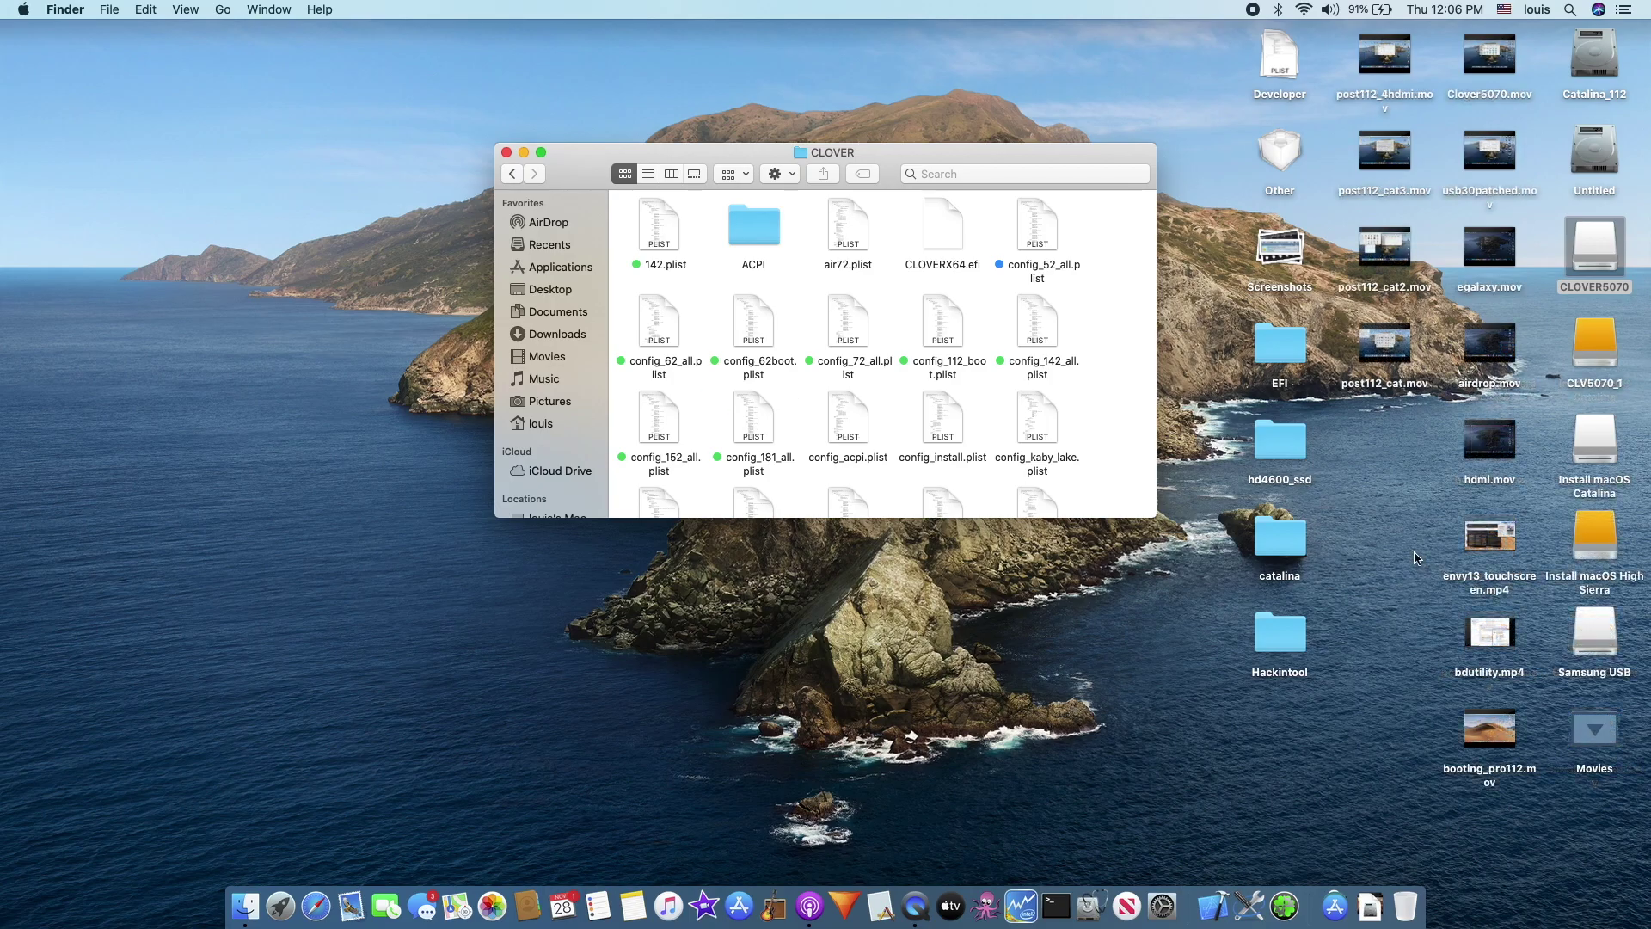
click(1597, 437)
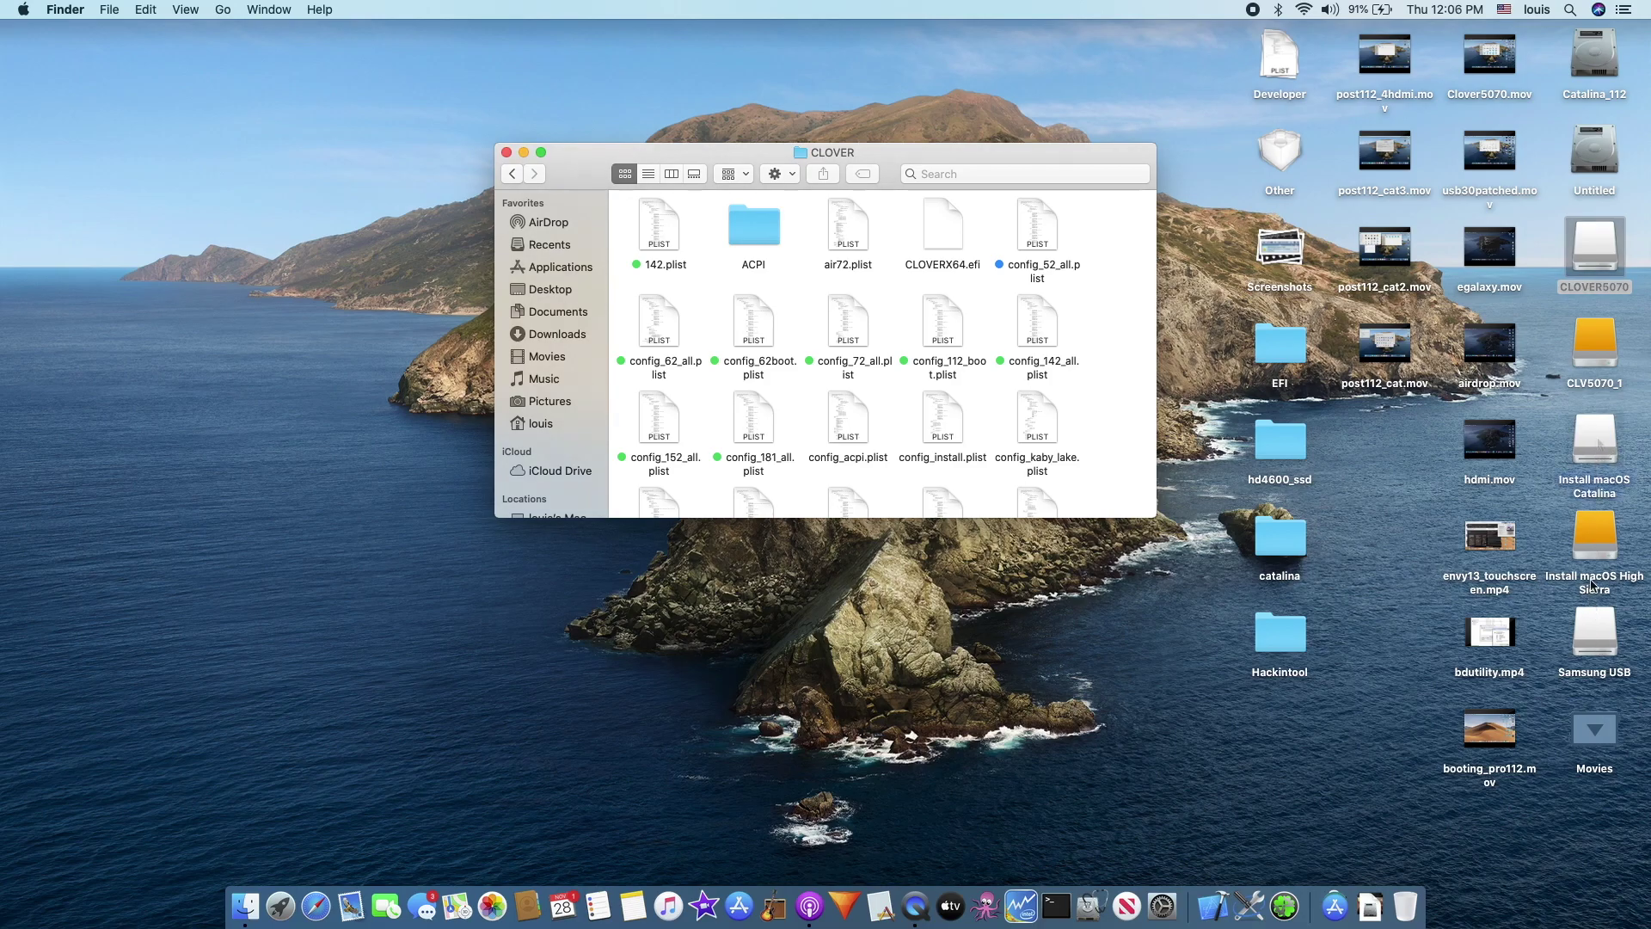
click(1587, 535)
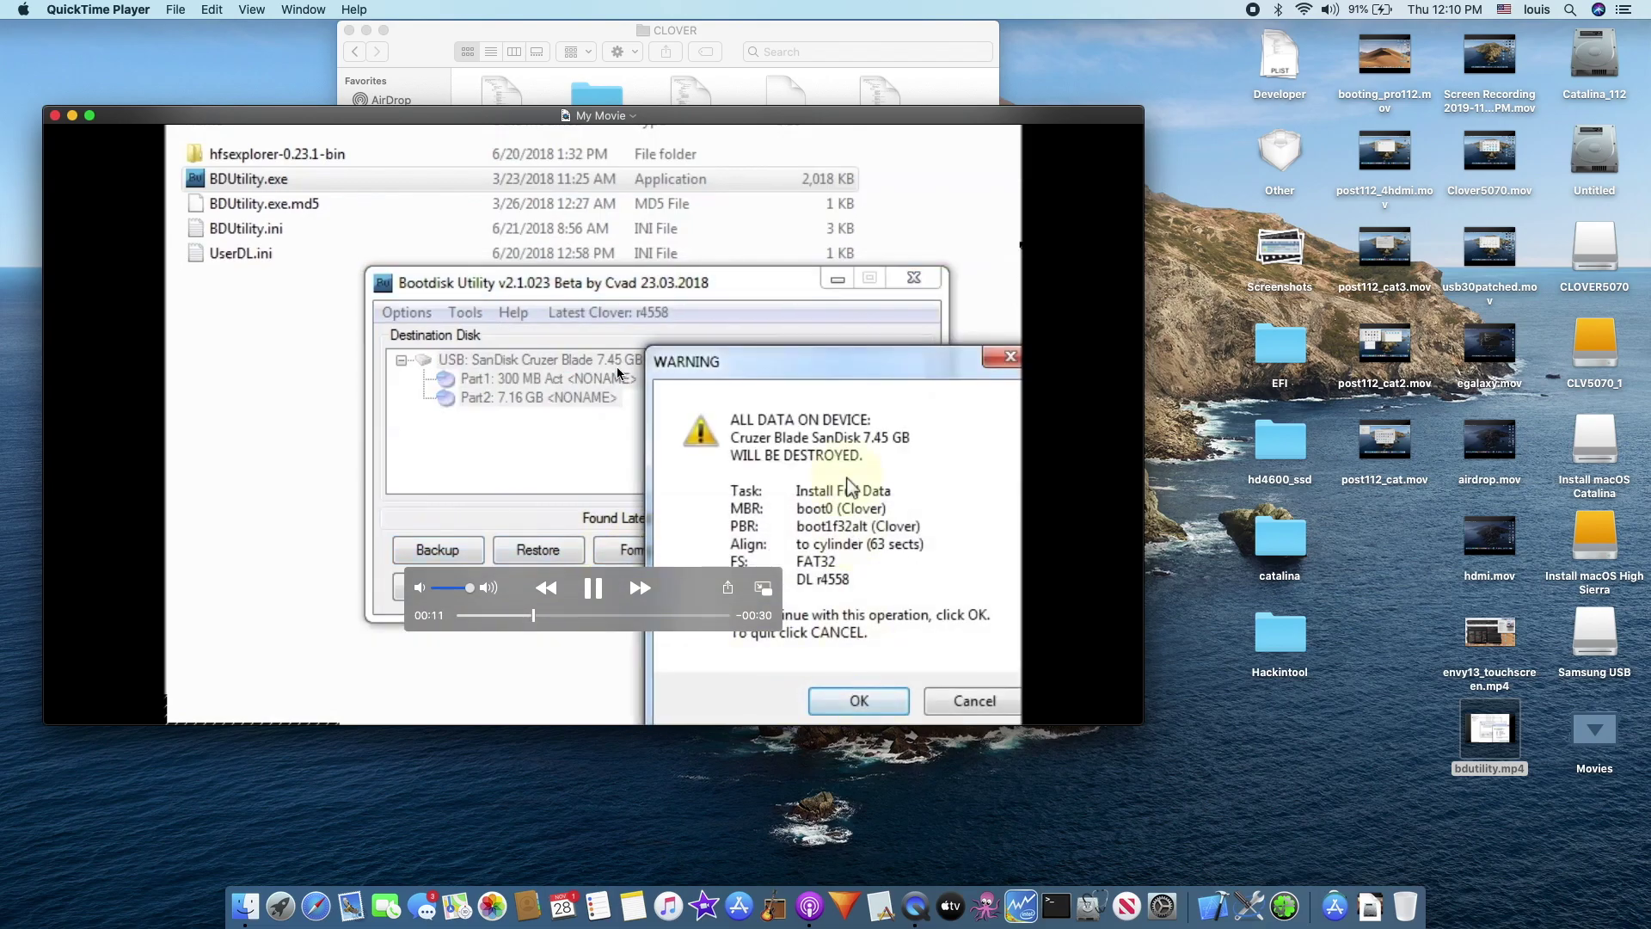
Close the boot disk video and look up DSDT.aml in folder 62 of CLOVER's ACPI folder, returning to ACPI.
click(54, 116)
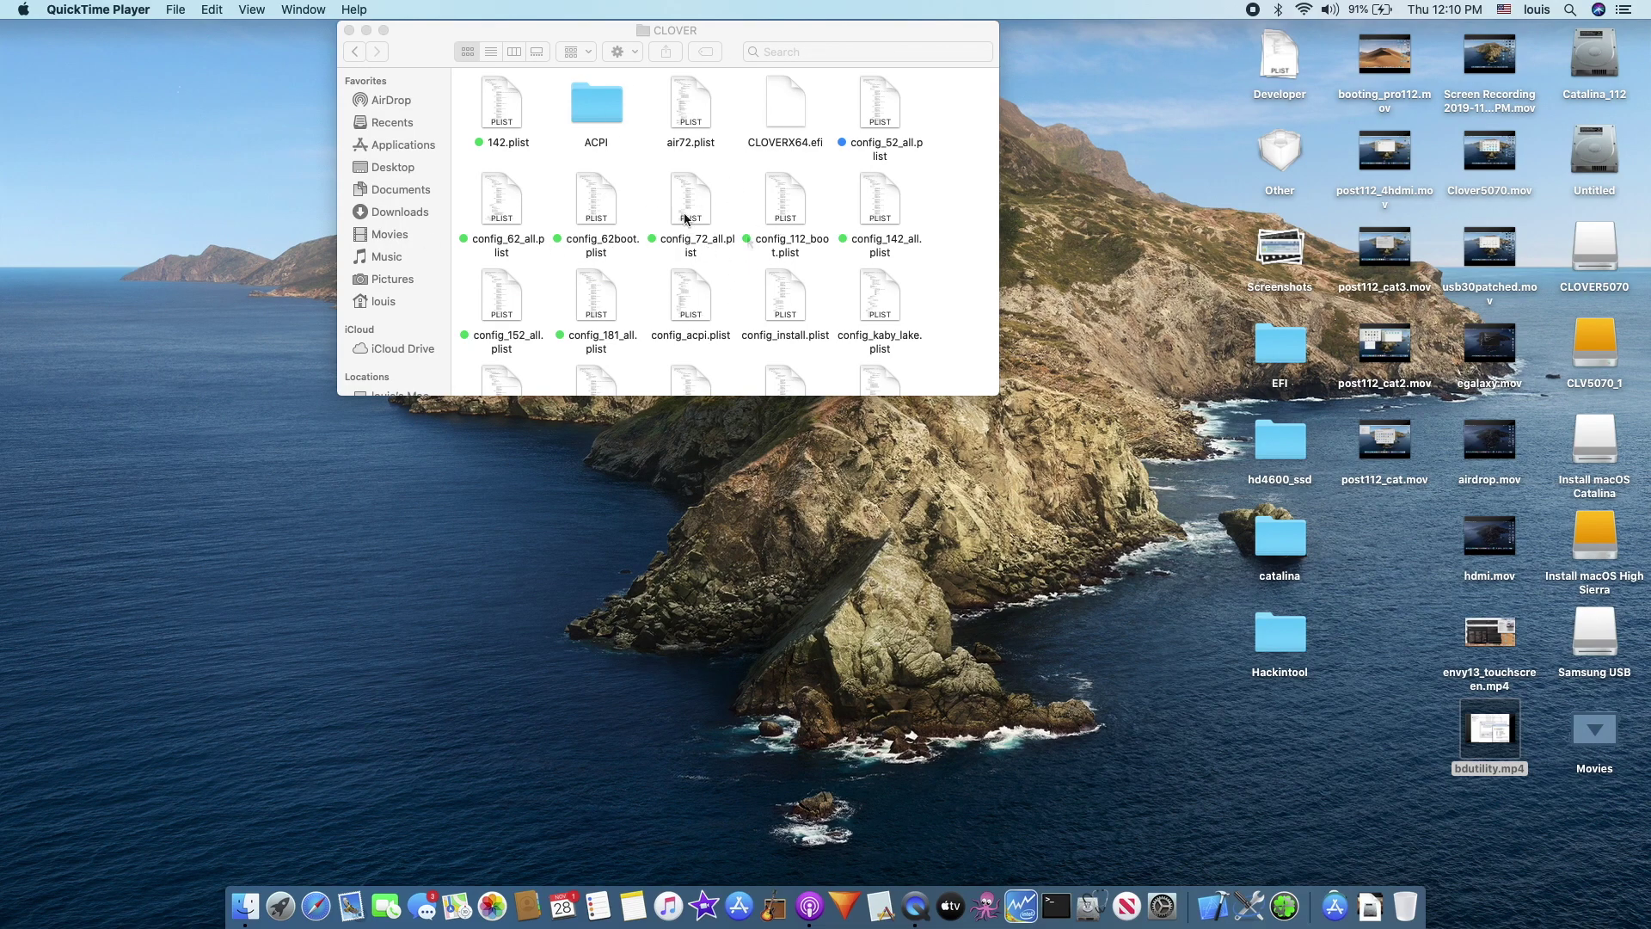
double_click(598, 110)
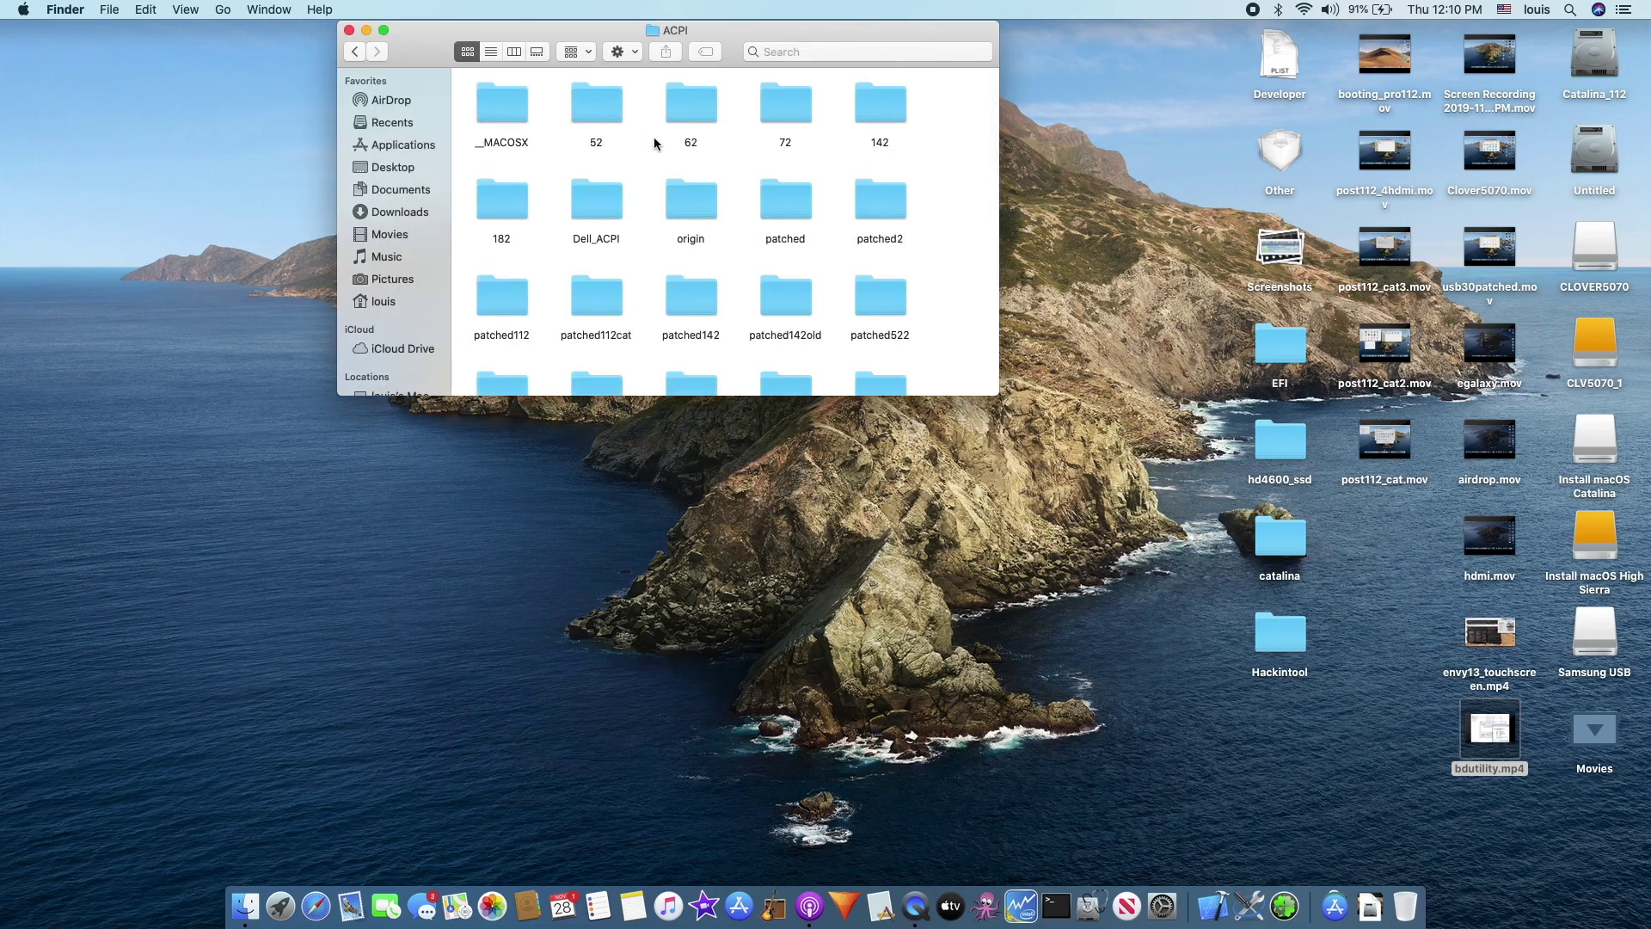
double_click(695, 124)
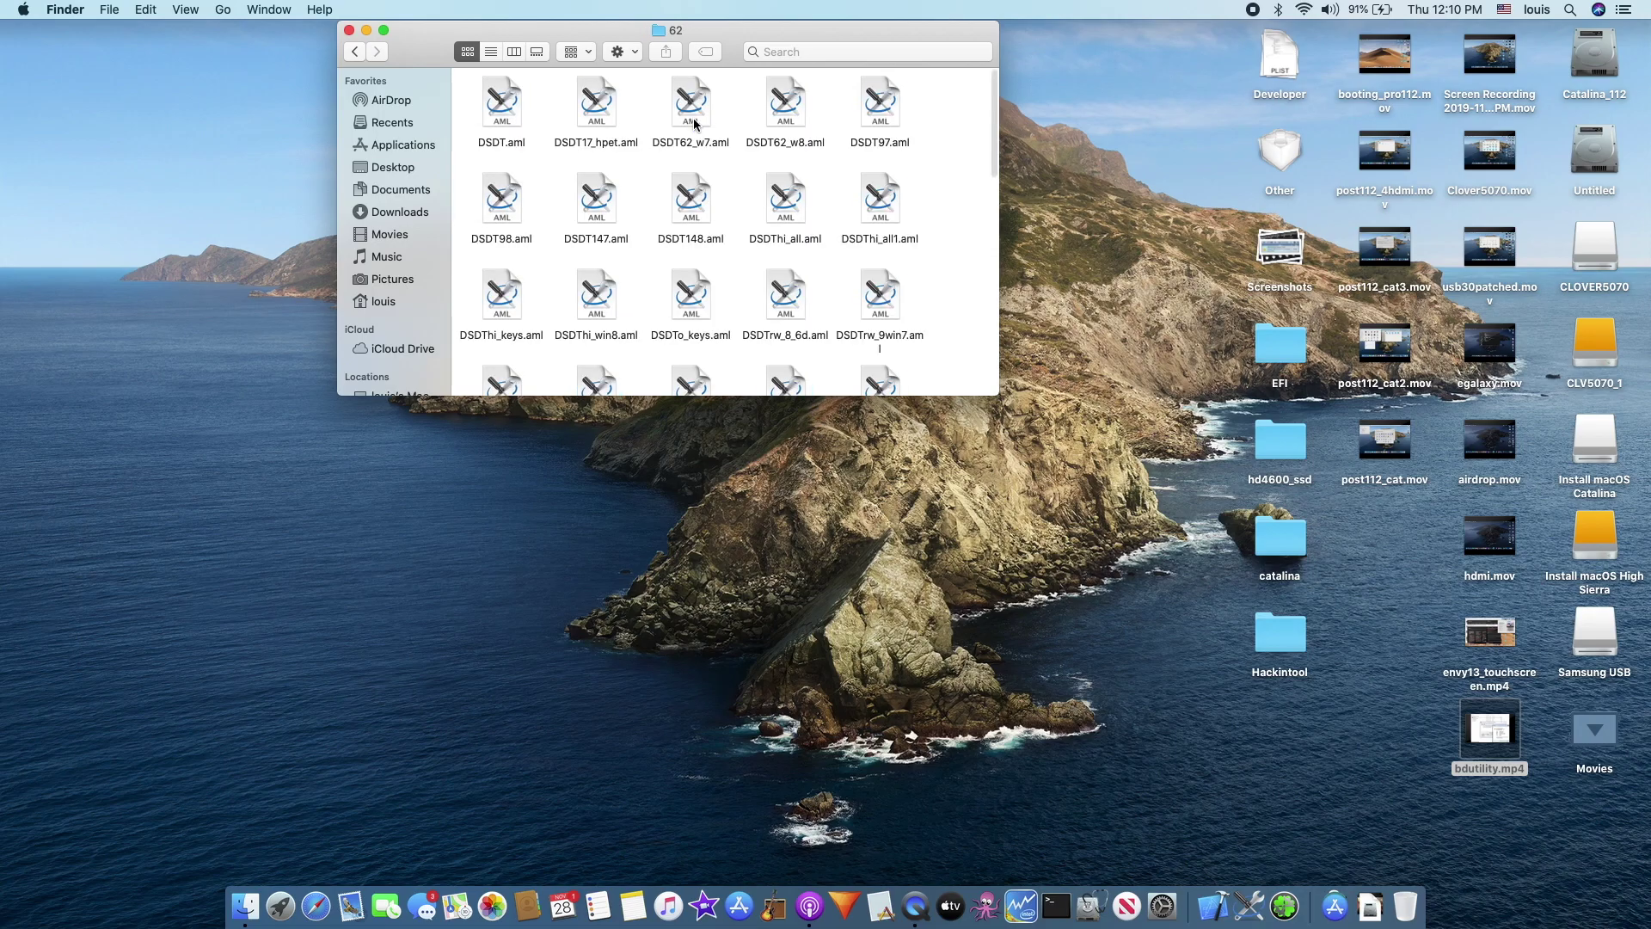
click(496, 131)
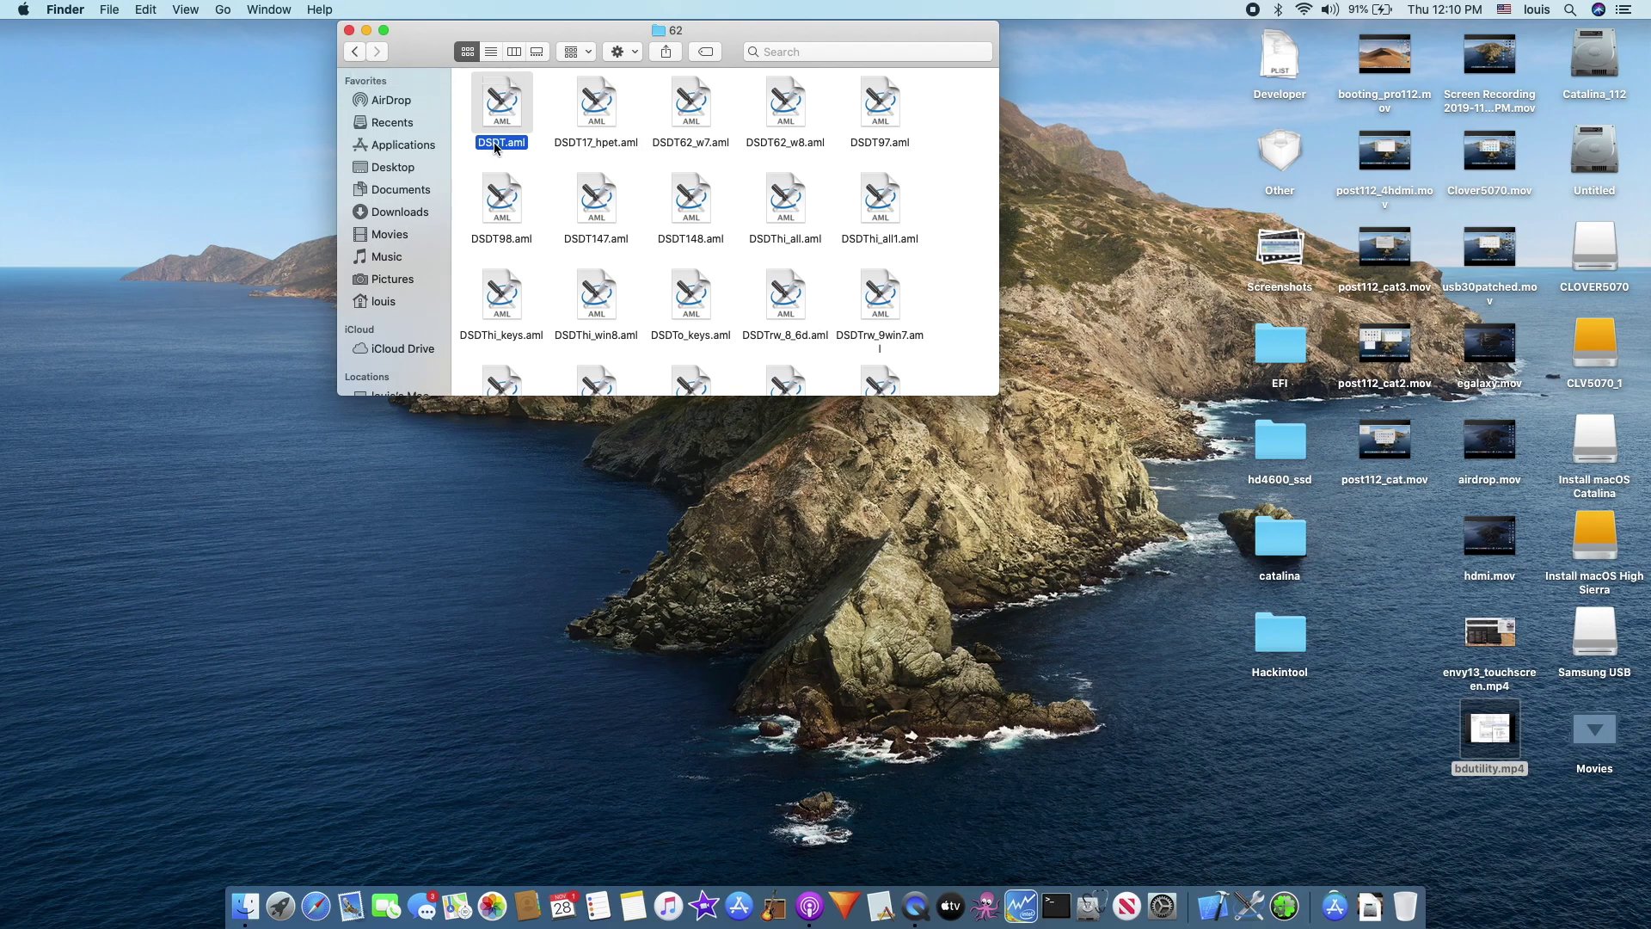
click(353, 54)
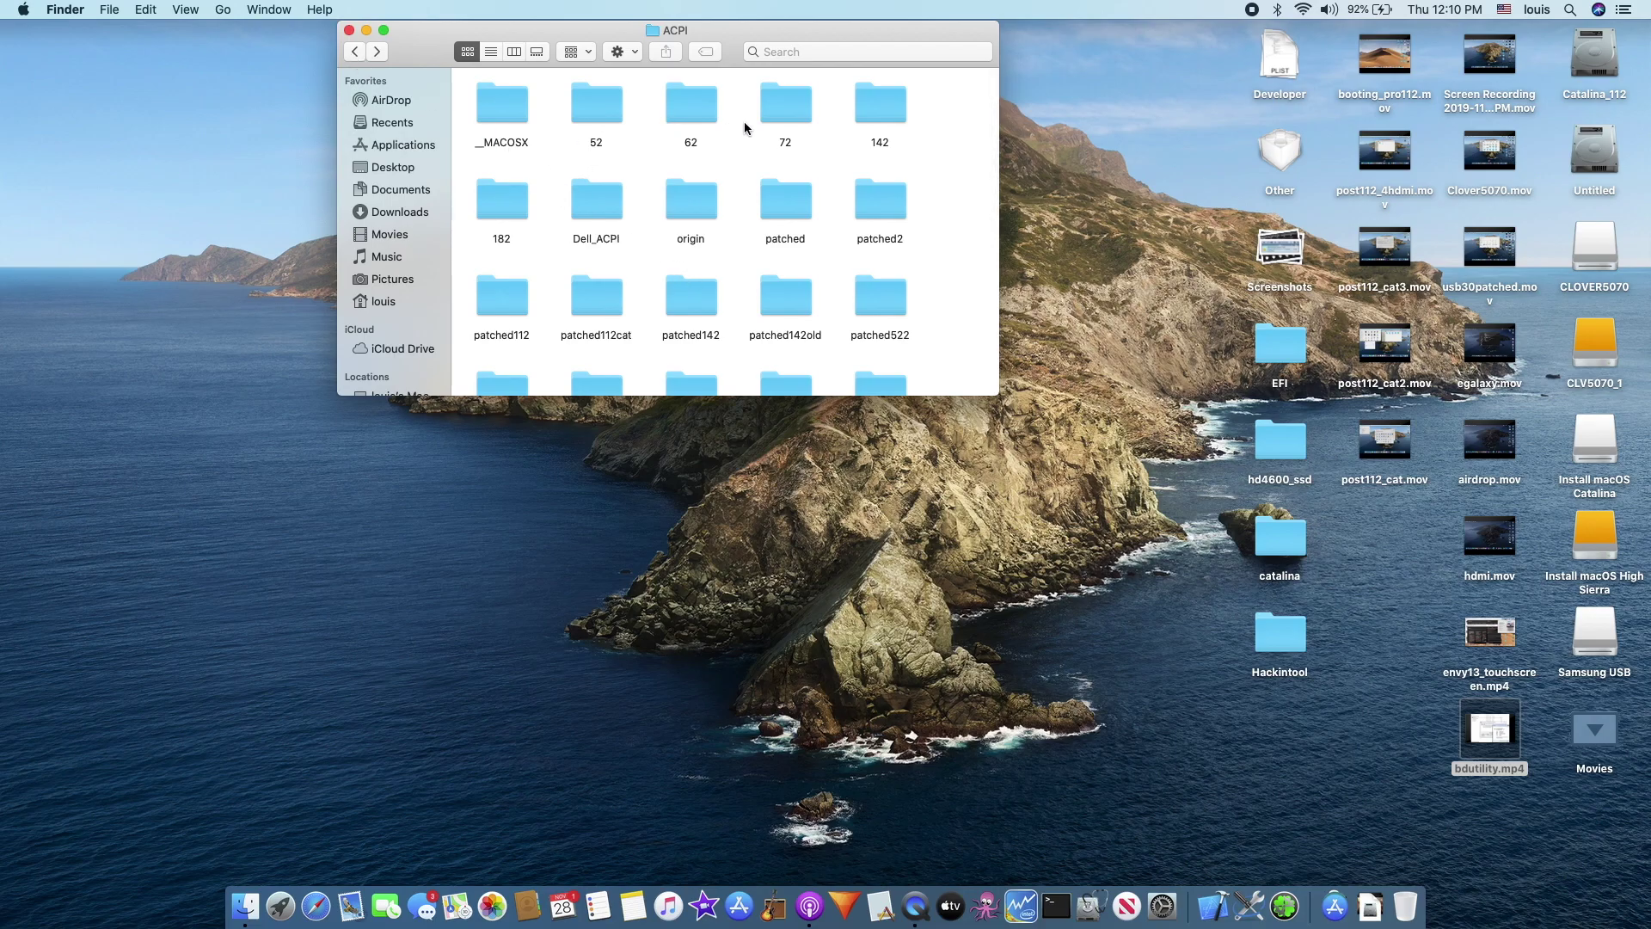
Review the model folders 52, 62, 72 and 142 in ACPI, and check the DSDT files inside the patched folder.
click(600, 120)
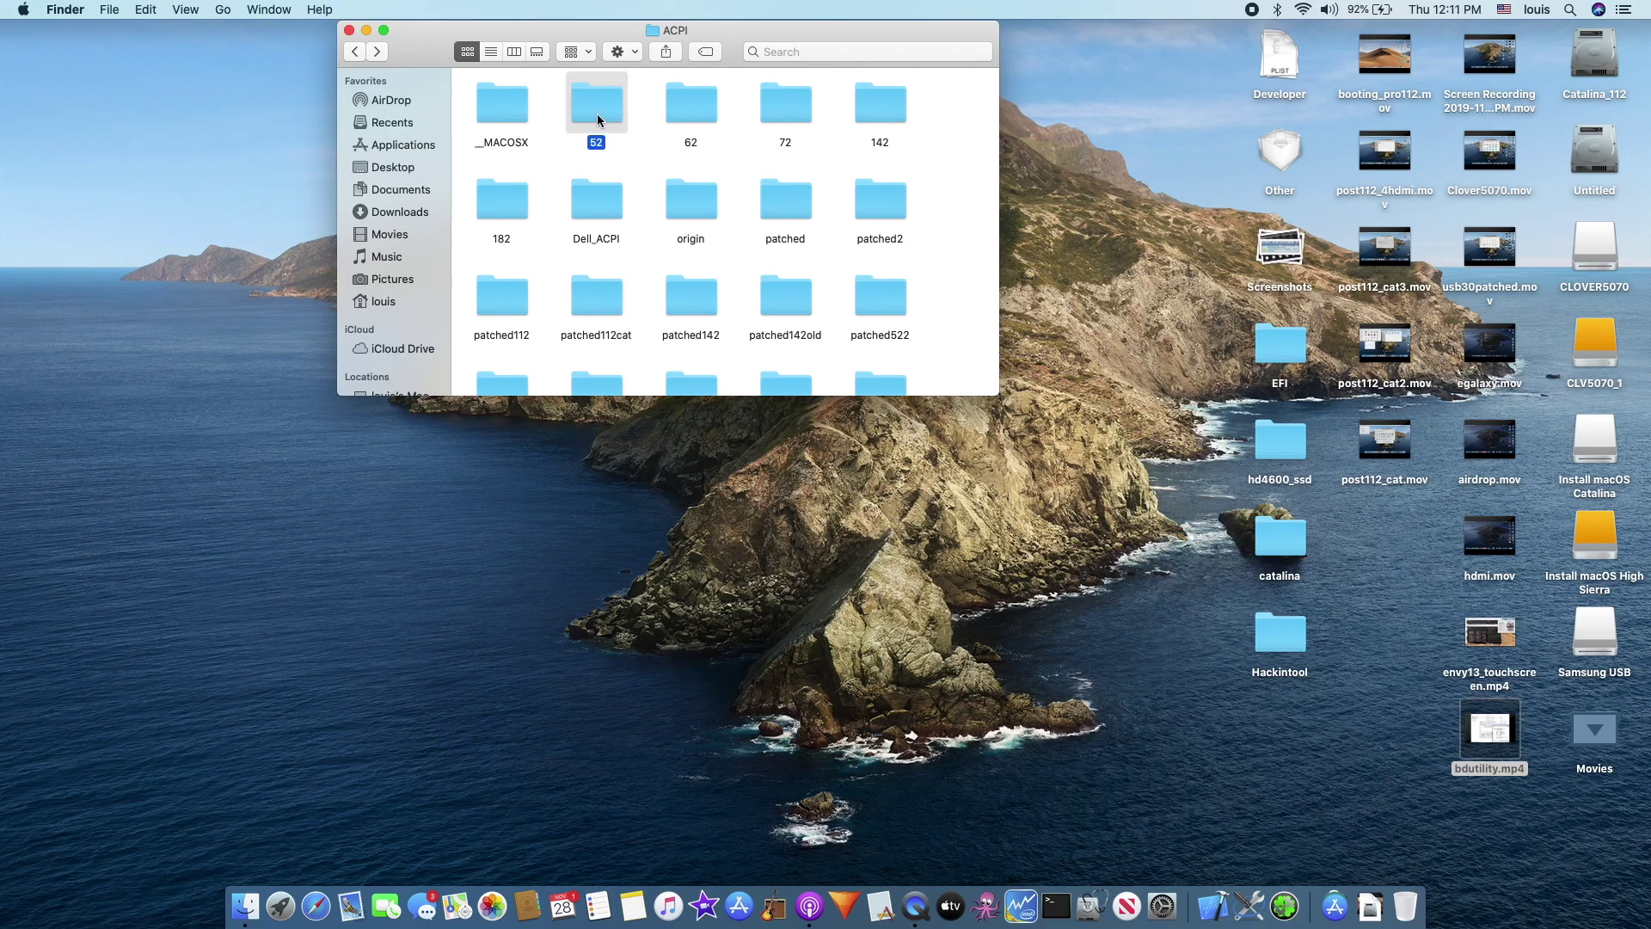
click(696, 120)
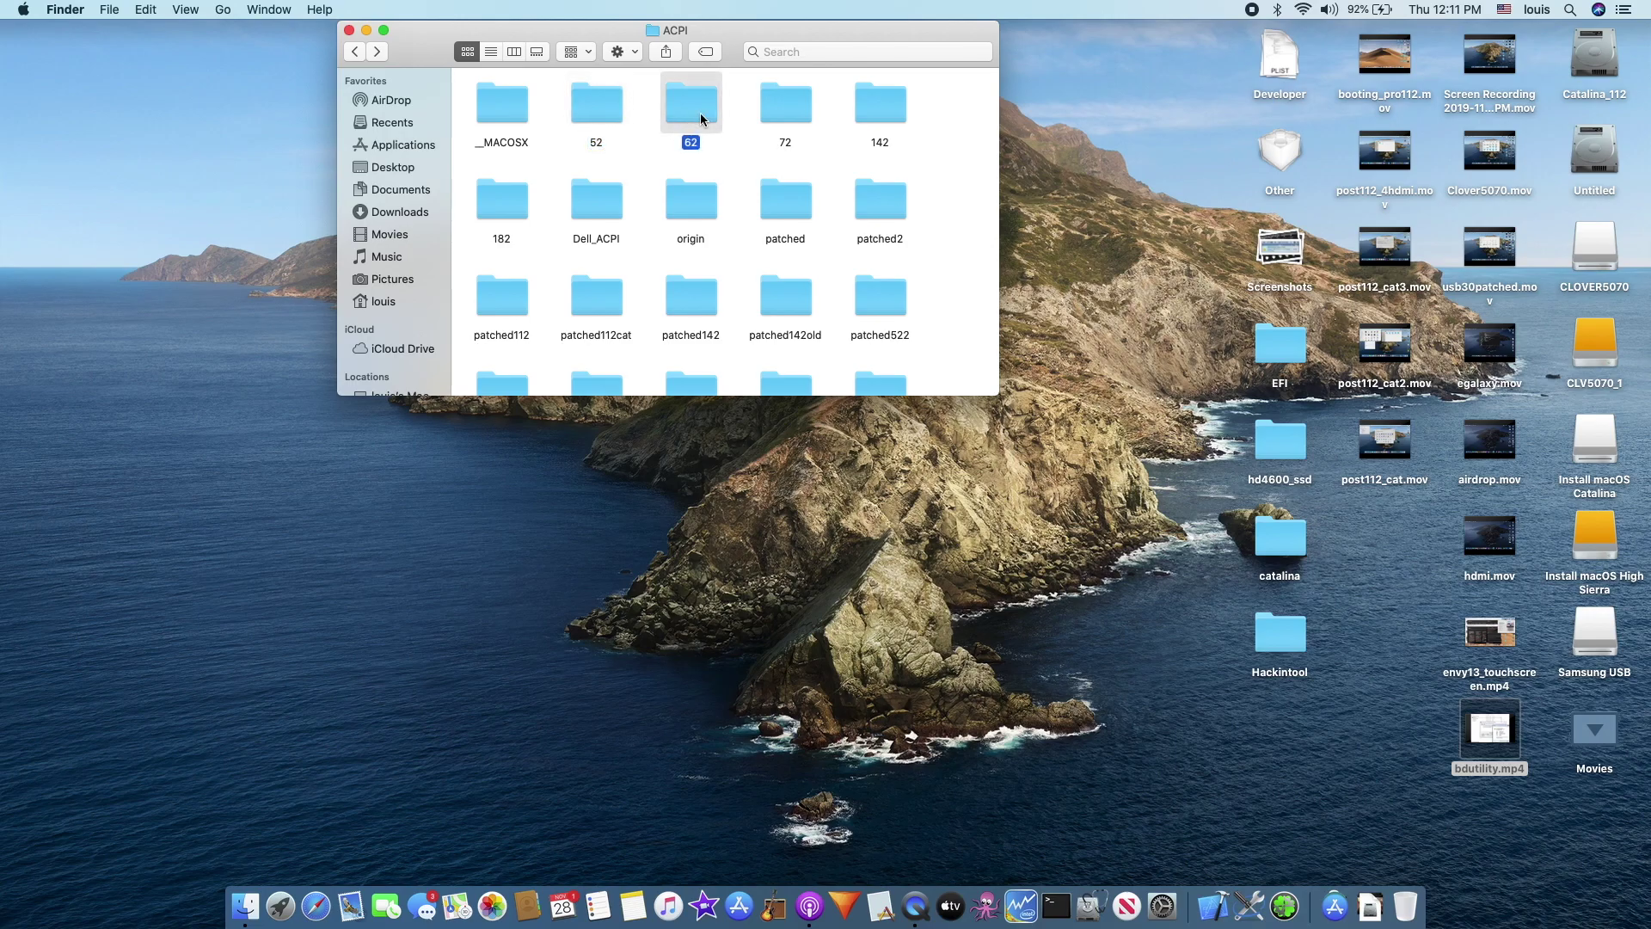
click(796, 120)
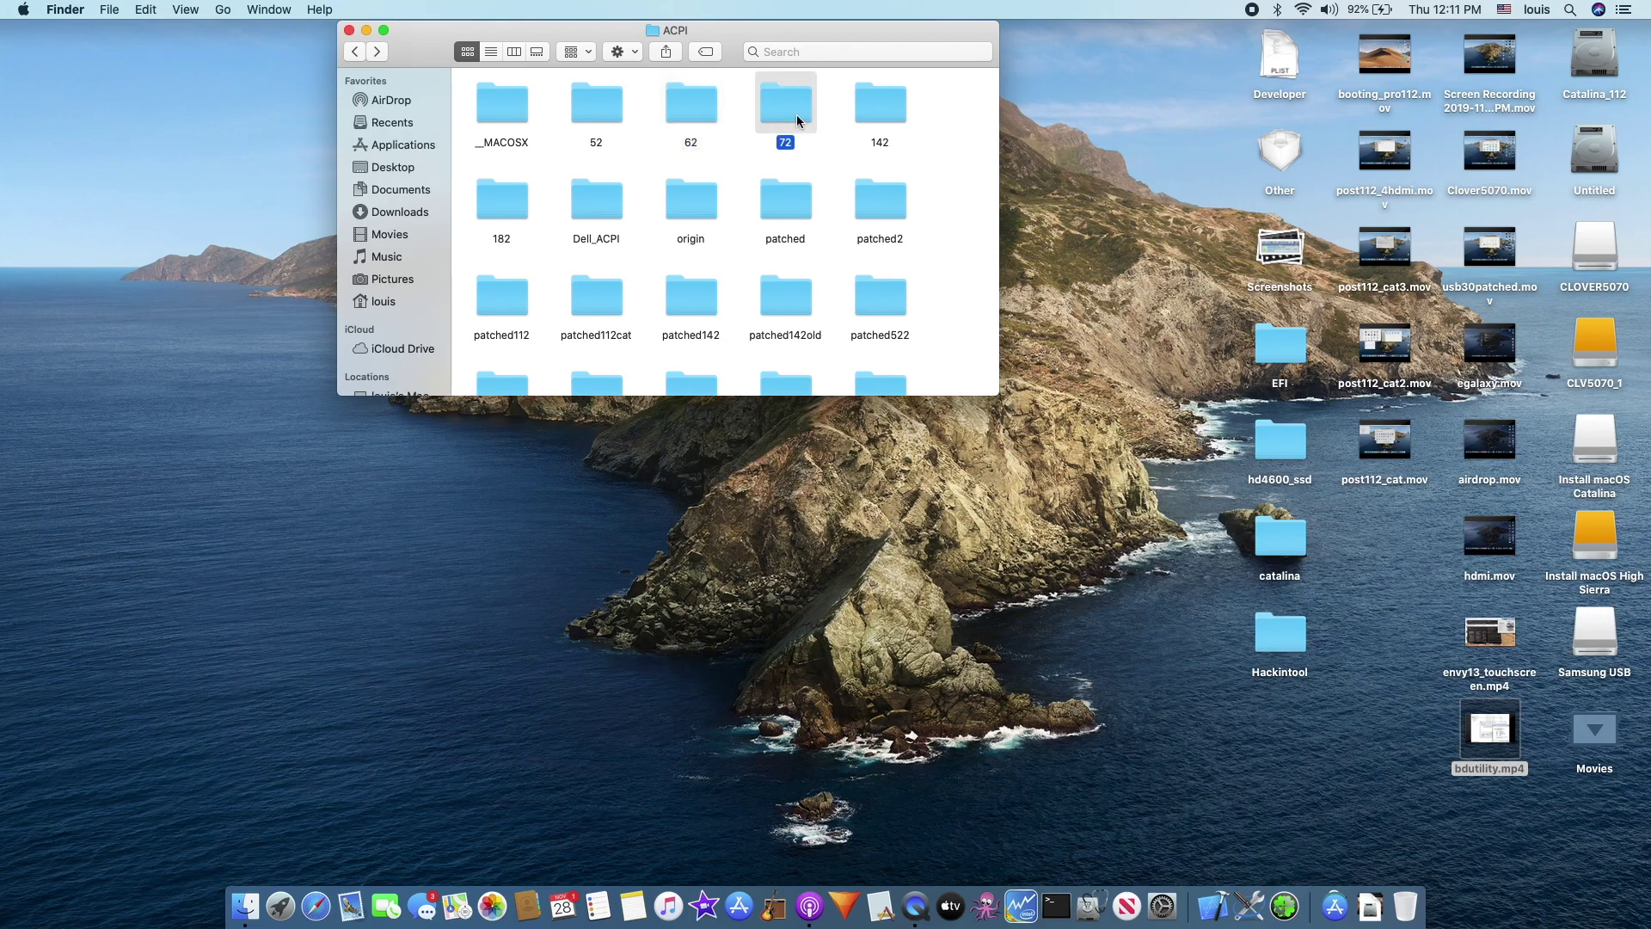
click(890, 117)
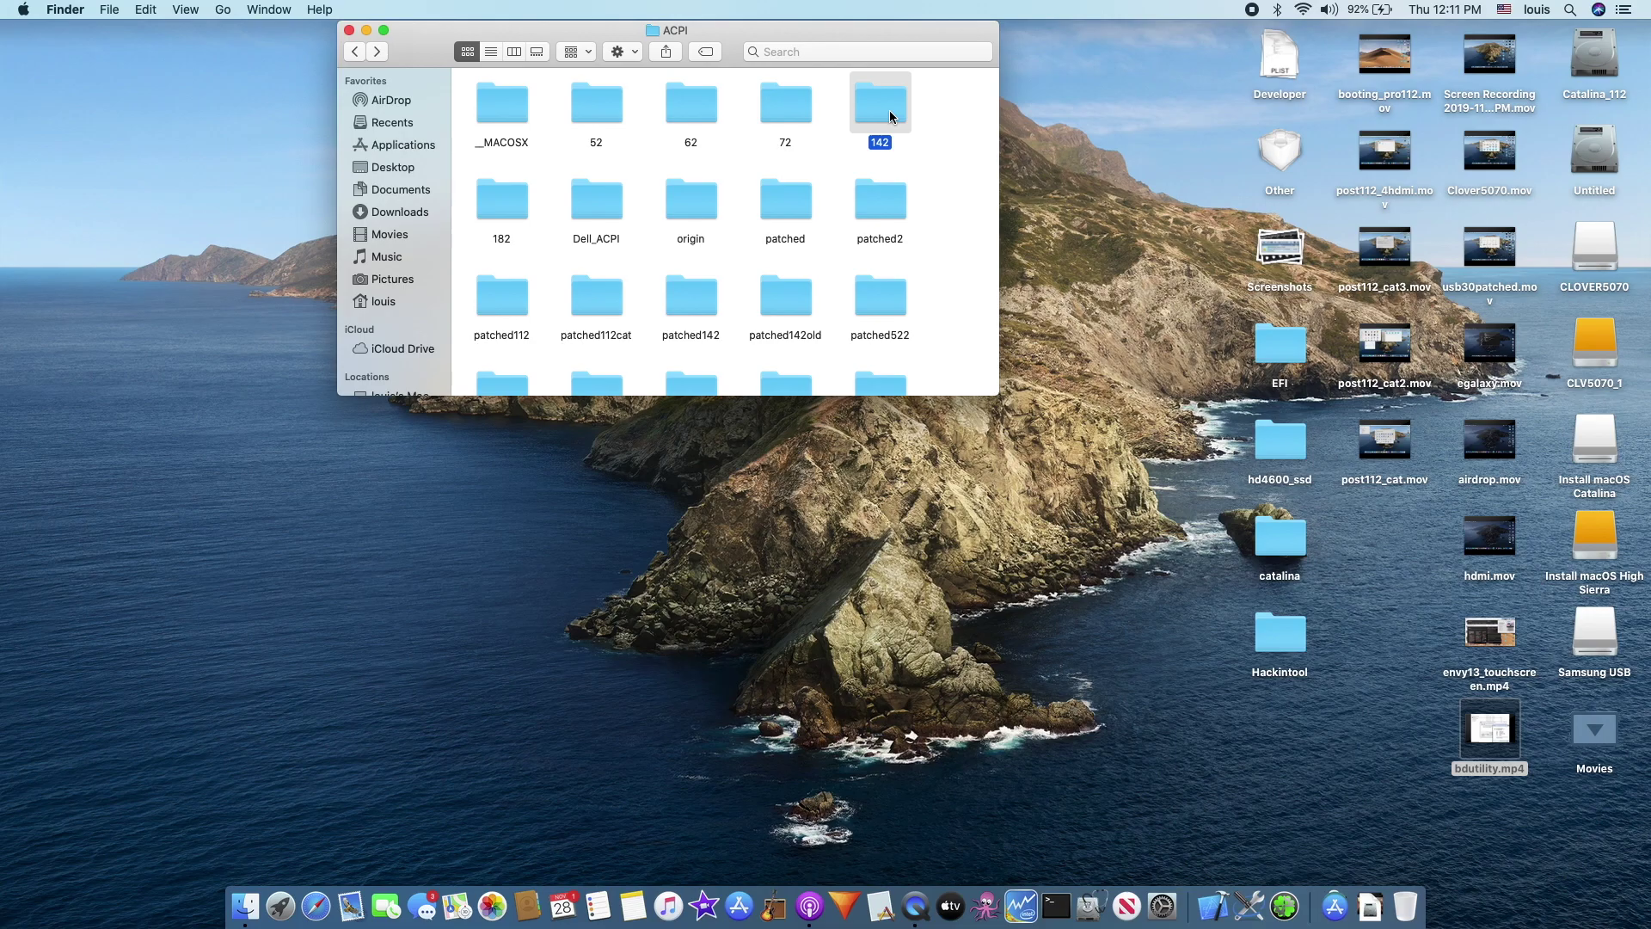
scroll(886, 124, down, 1)
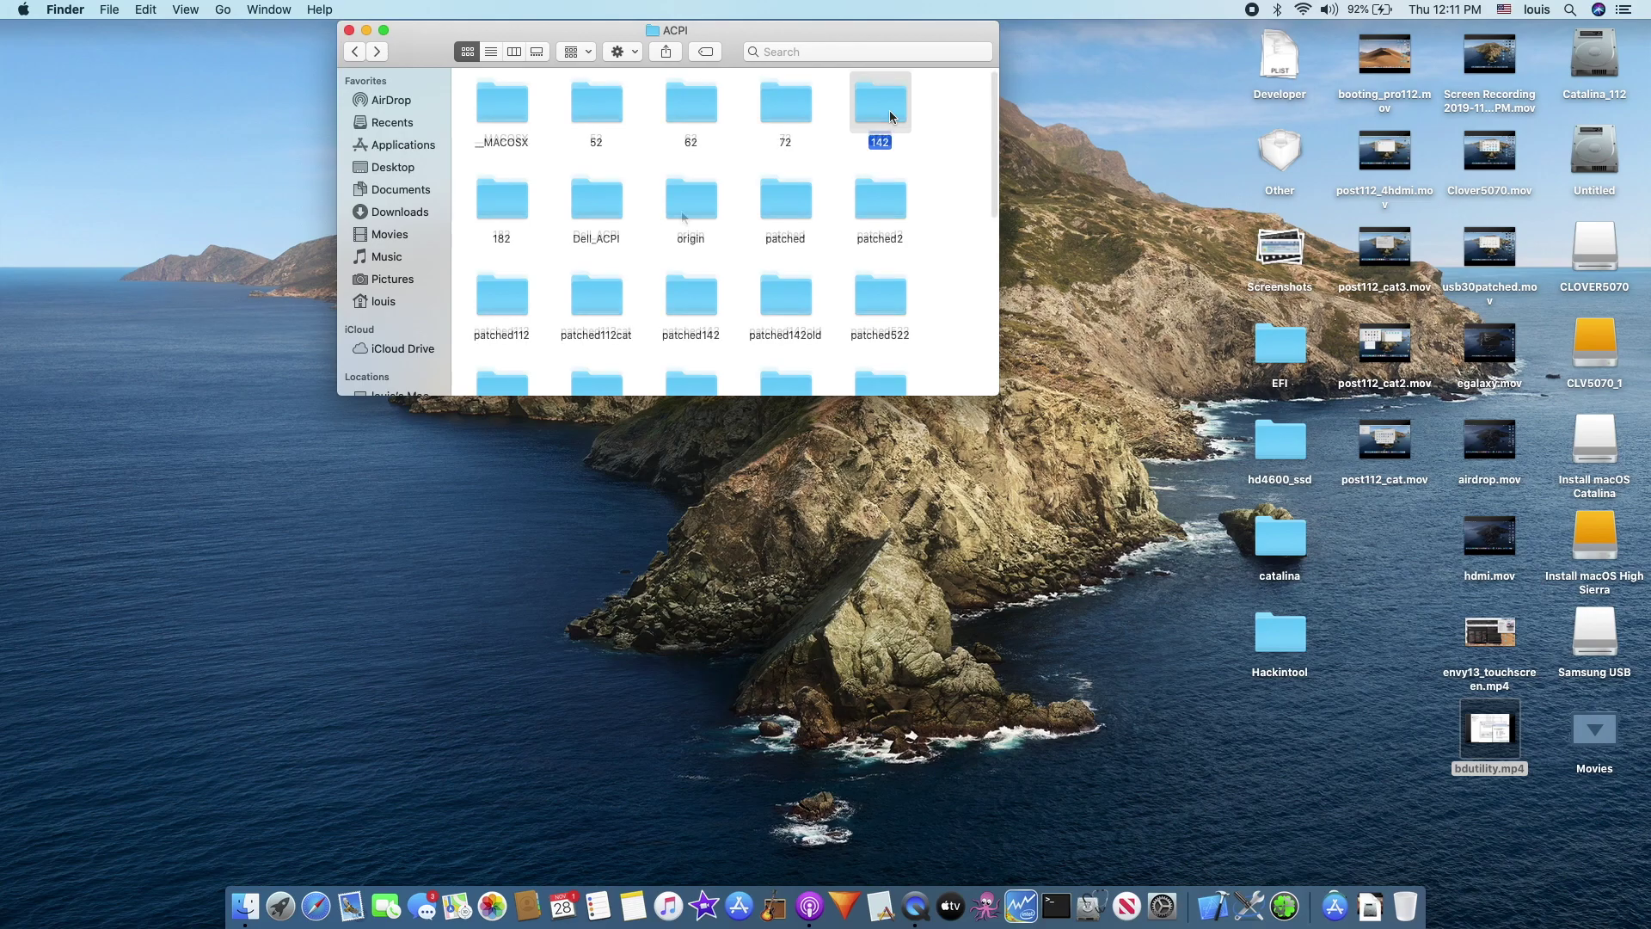
click(787, 203)
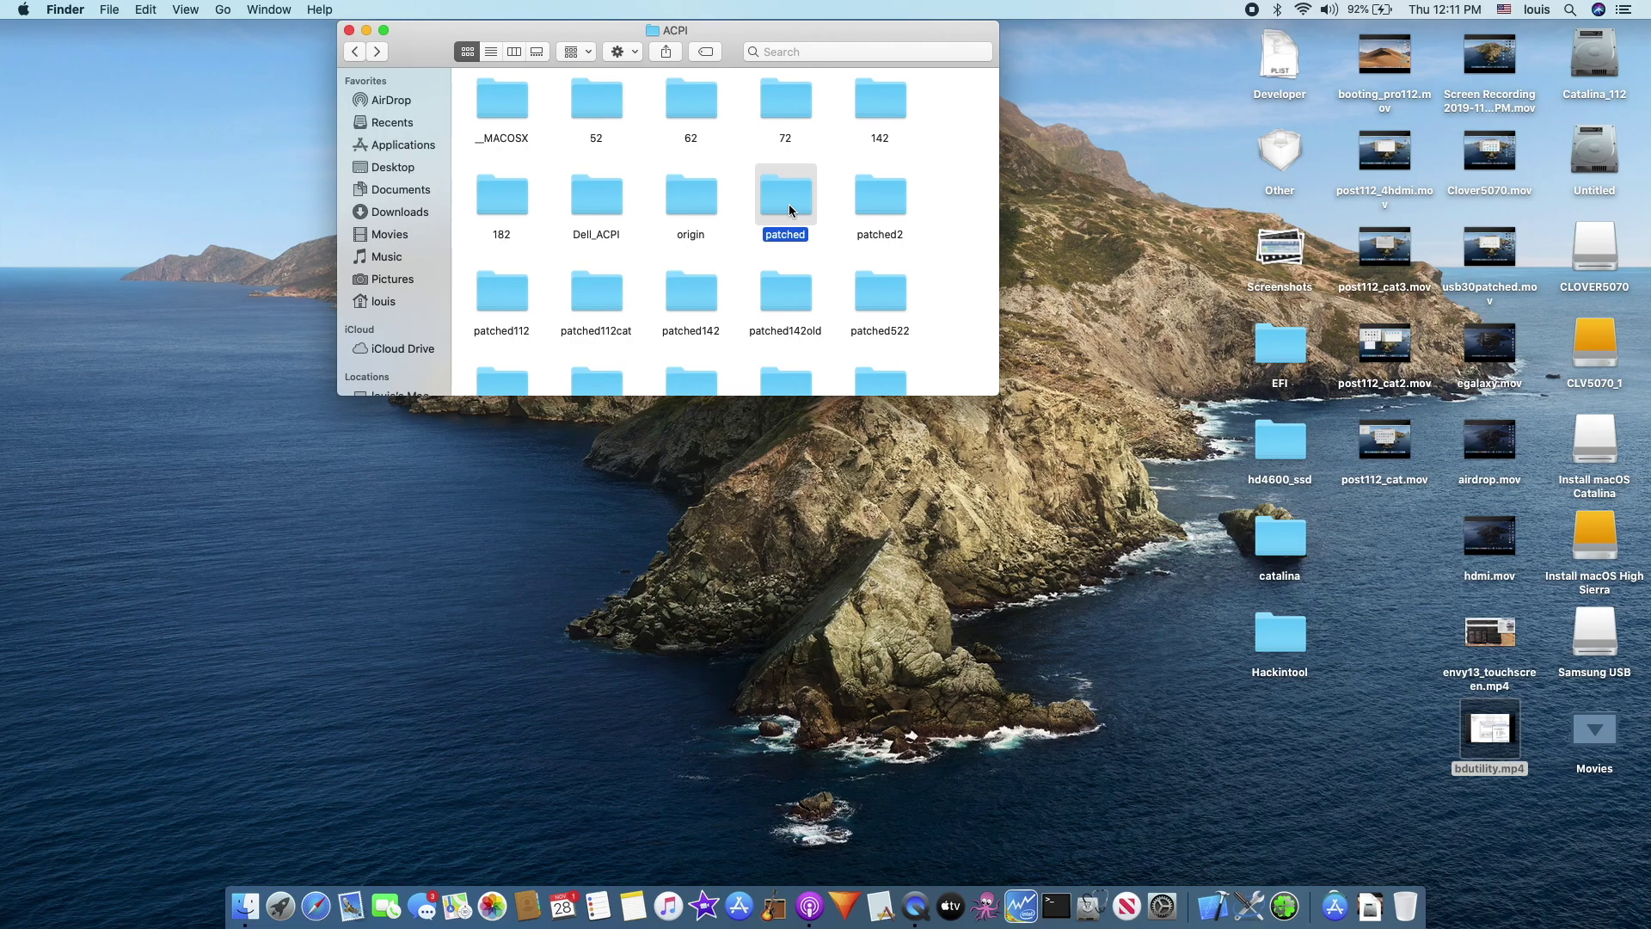
double_click(790, 210)
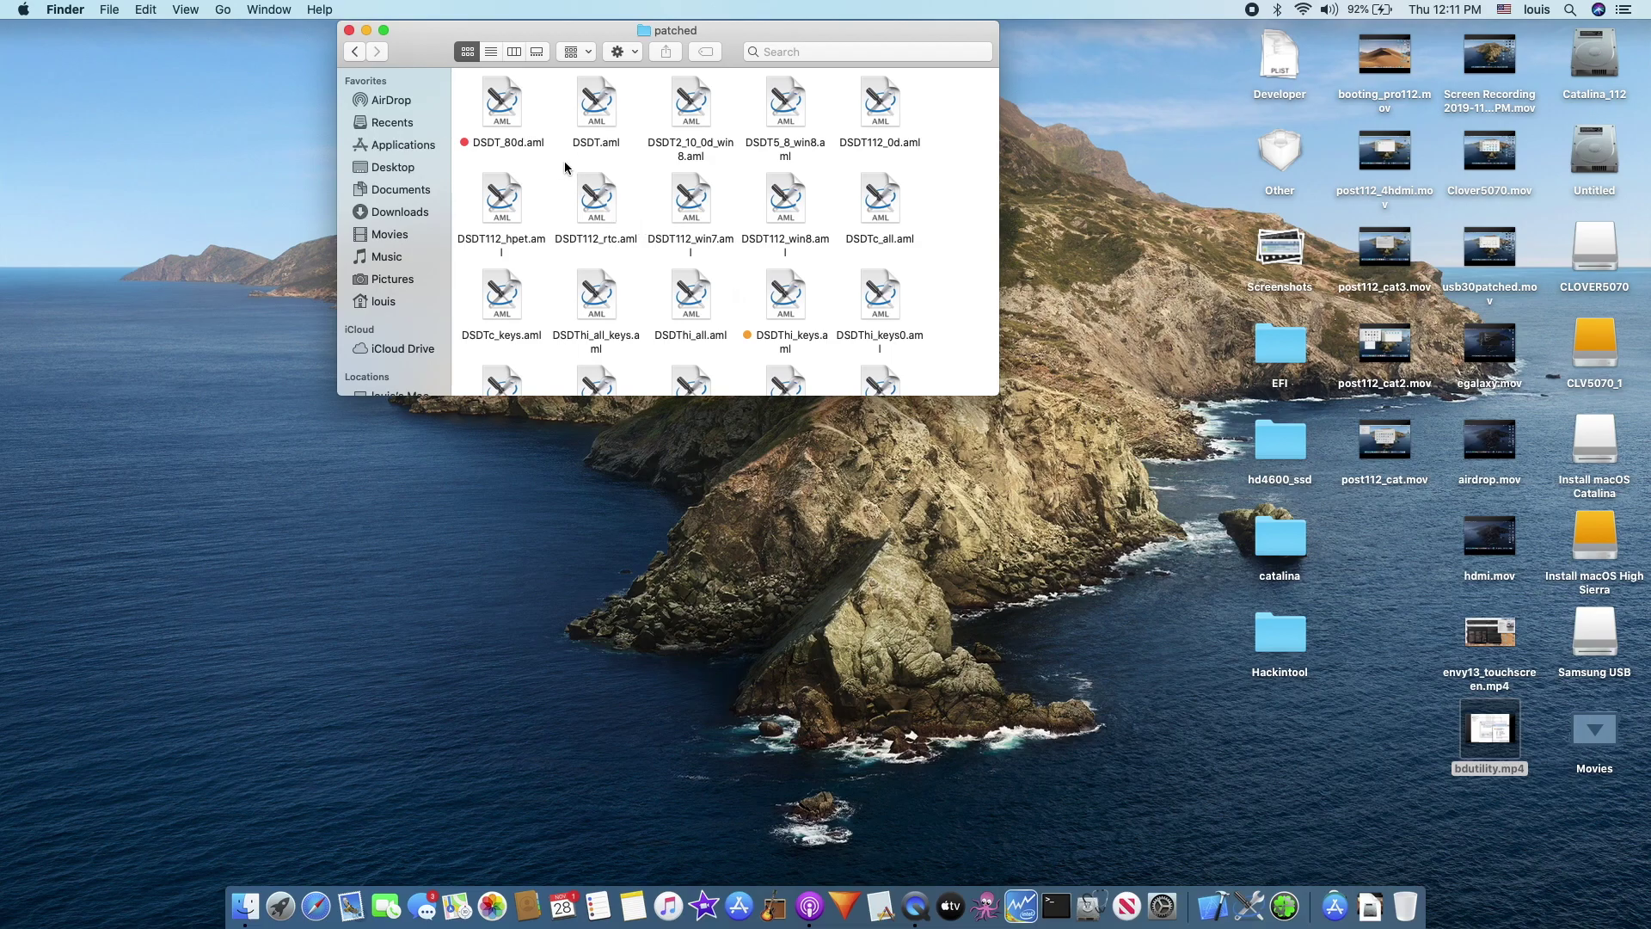
click(353, 53)
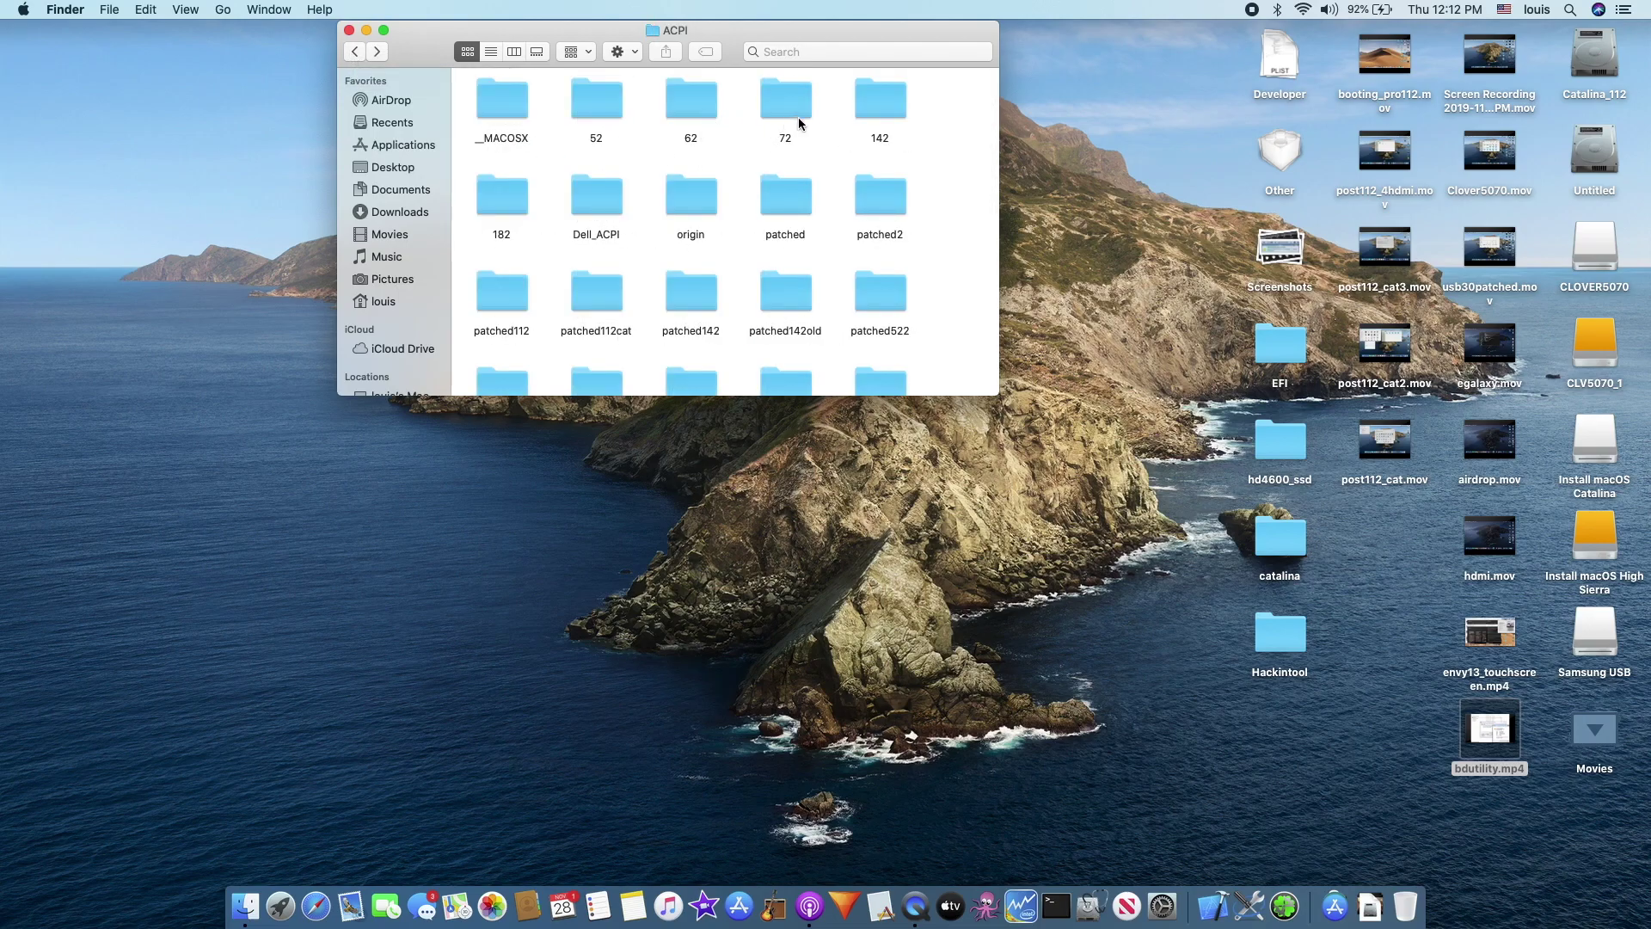
Move ACPIBacklight.kext from CLOVER's kexts/Other folder into its Notused subfolder.
click(355, 52)
scroll(684, 326, down, 2)
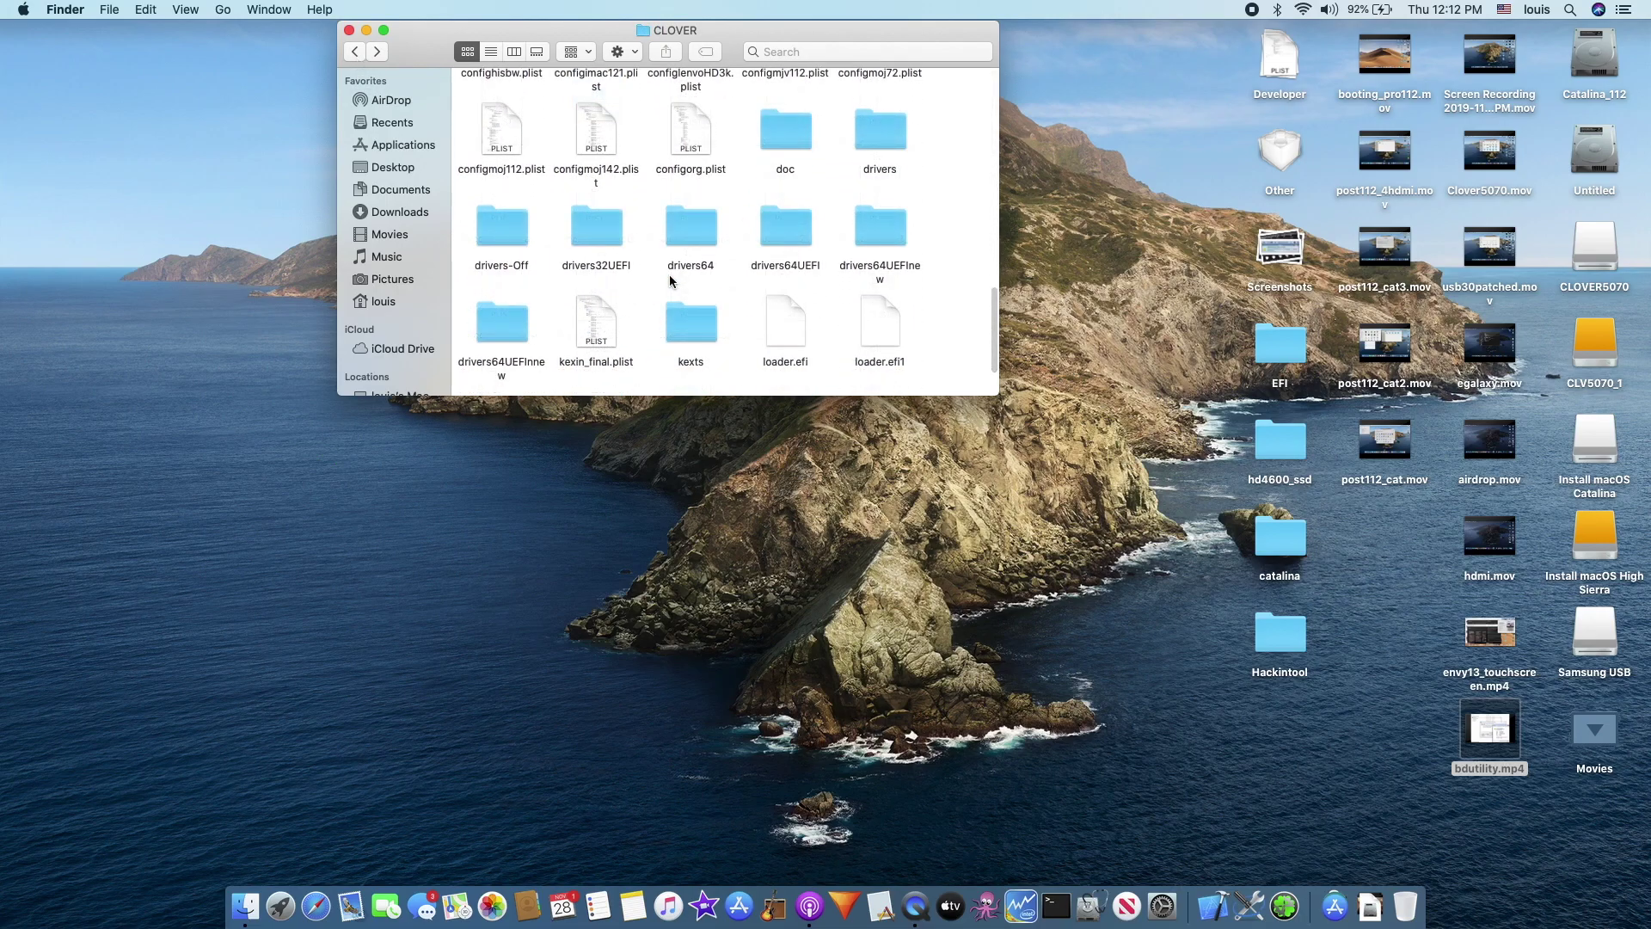
double_click(686, 327)
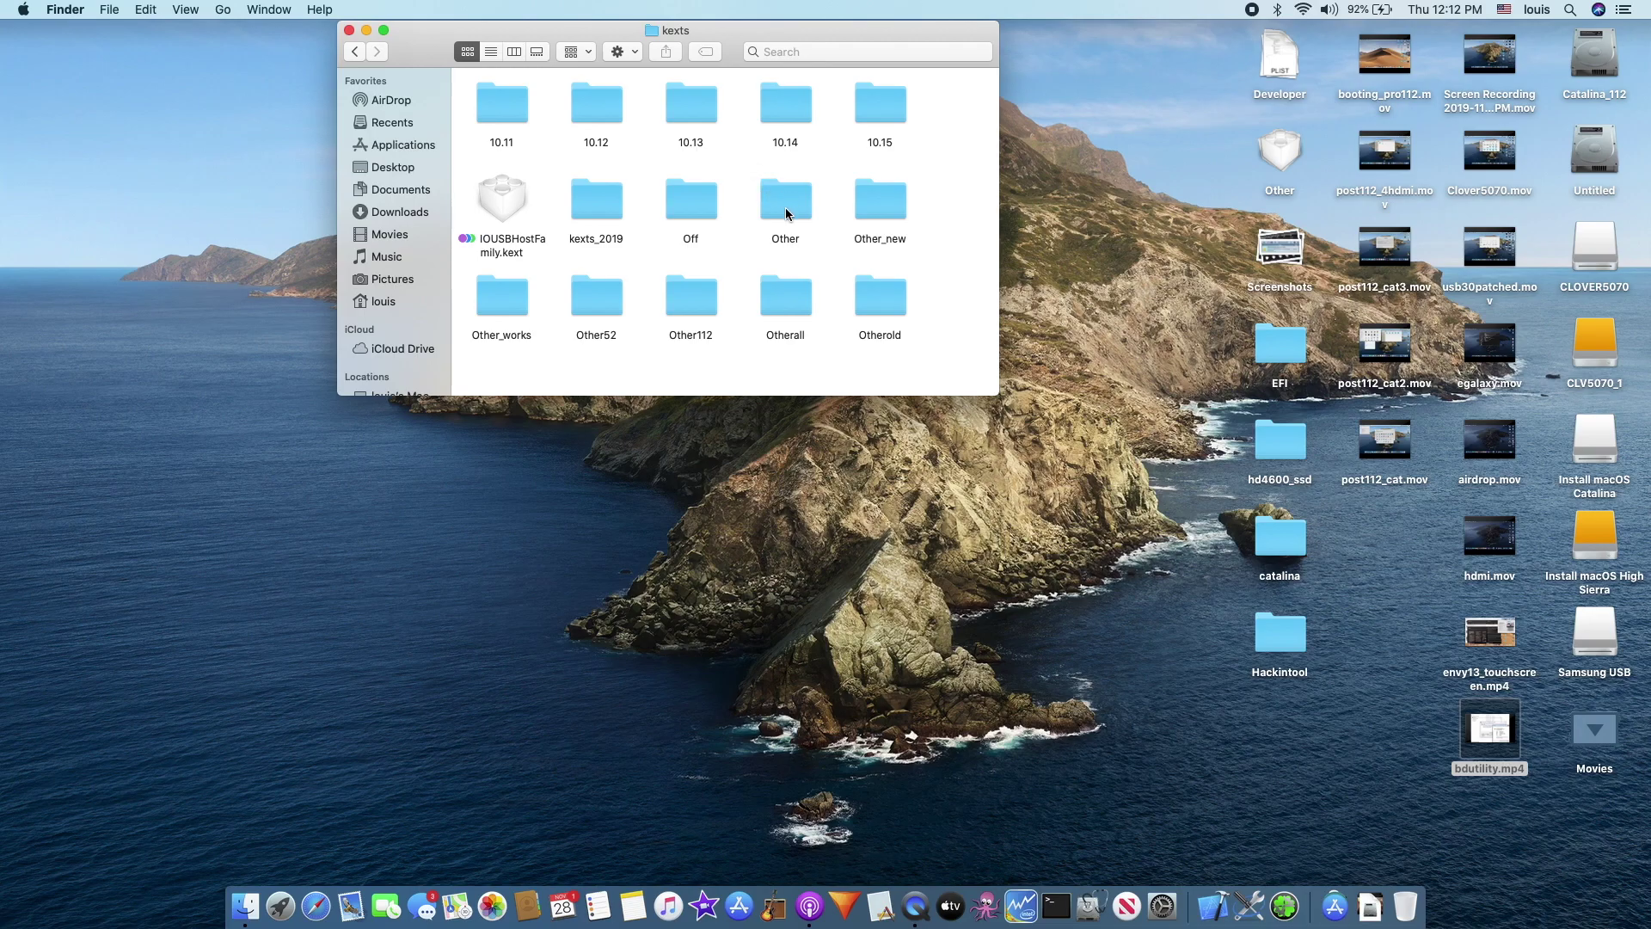
double_click(785, 207)
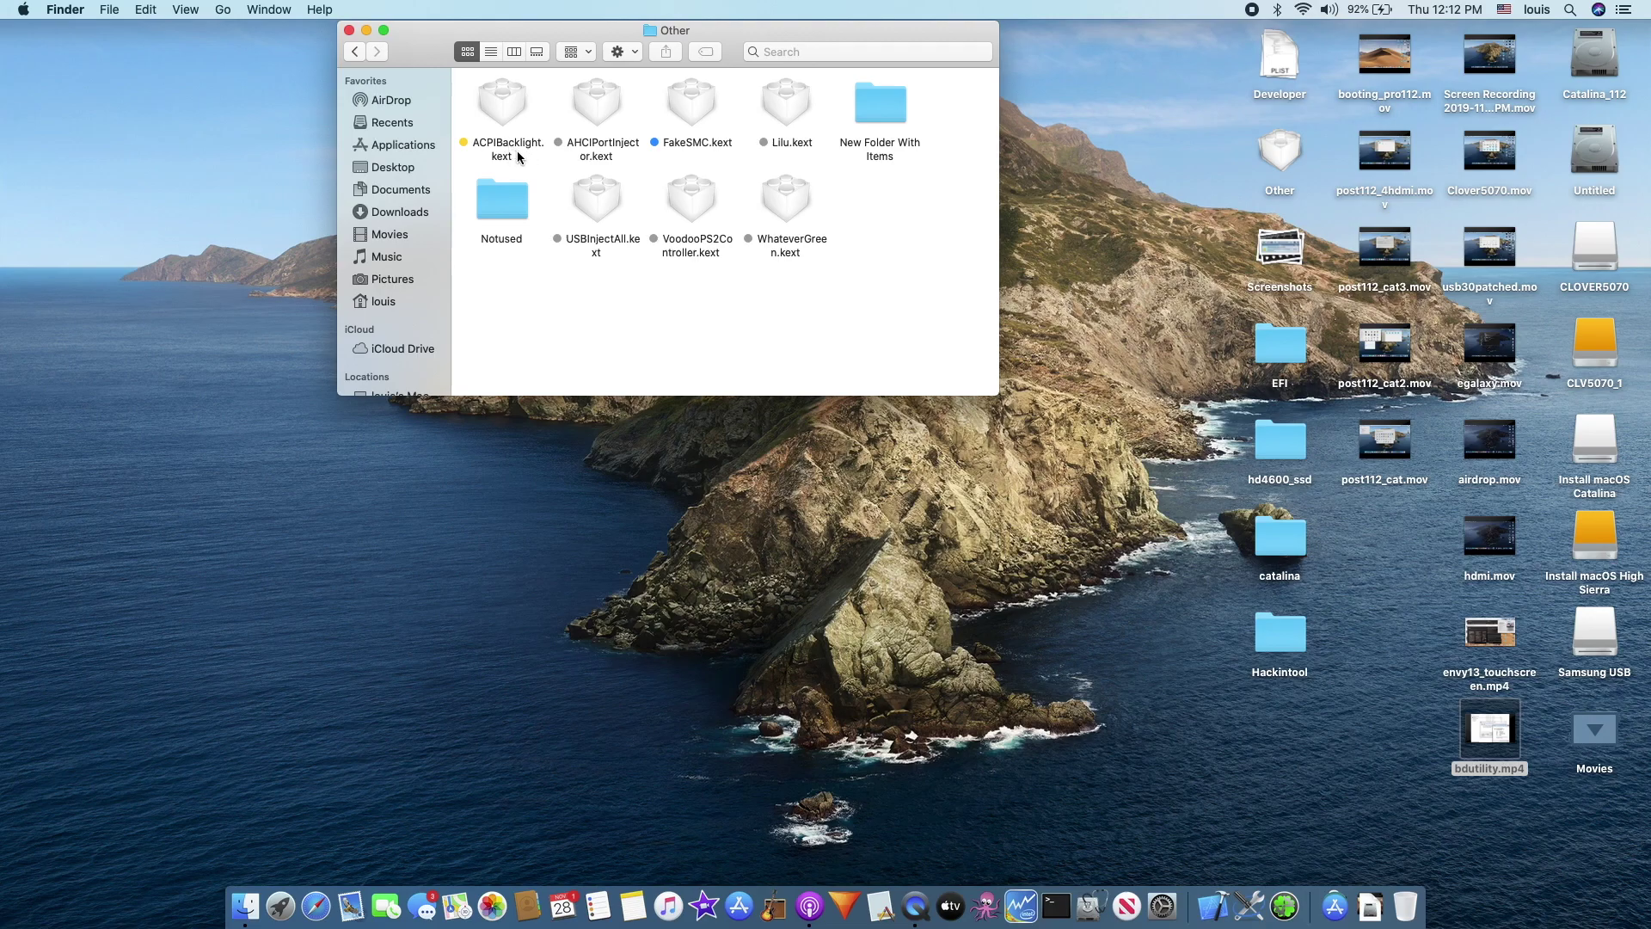
drag(501, 109, 502, 199)
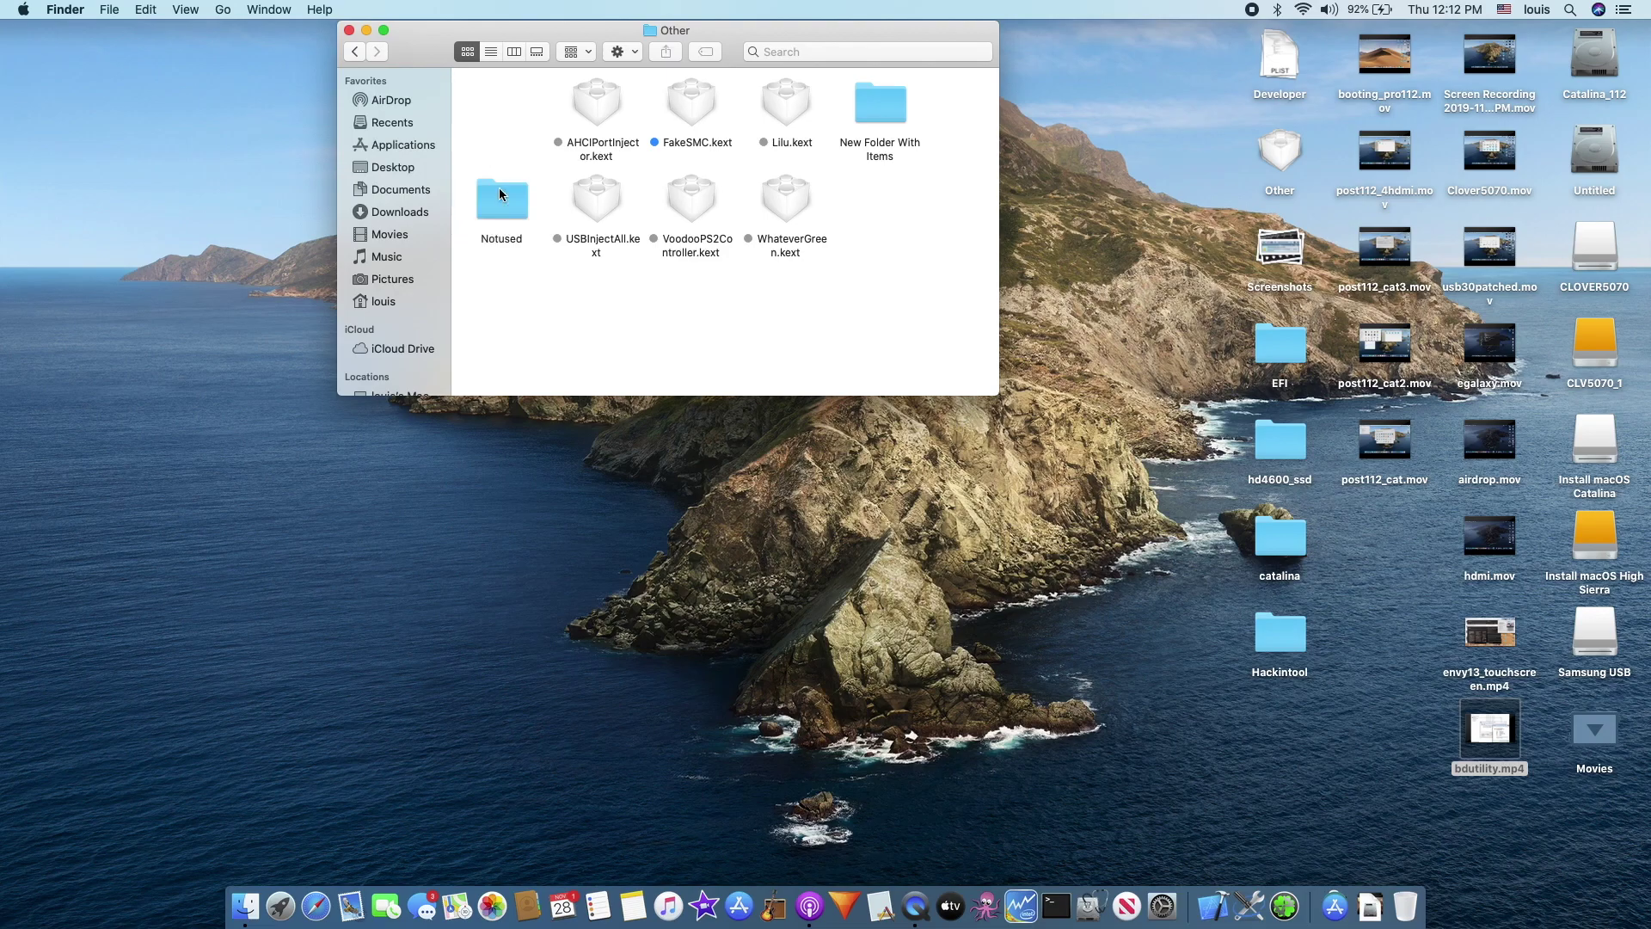
Check the file information of FakeSMC.kext and Lilu.kext in the Other folder, closing each info window.
click(593, 155)
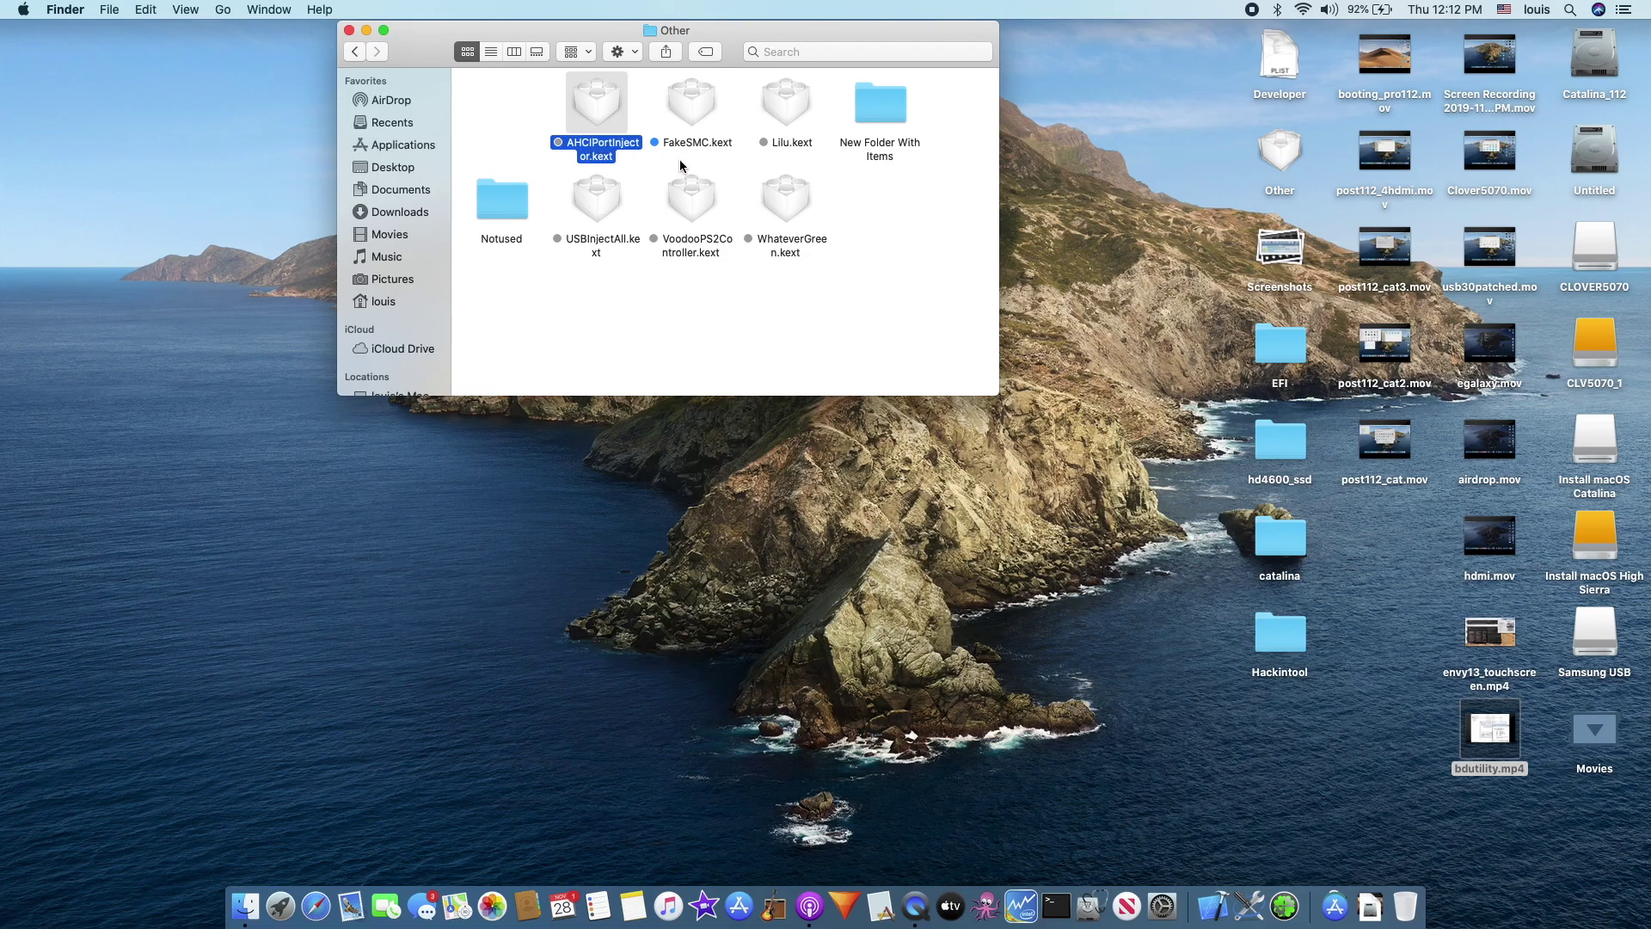
click(692, 120)
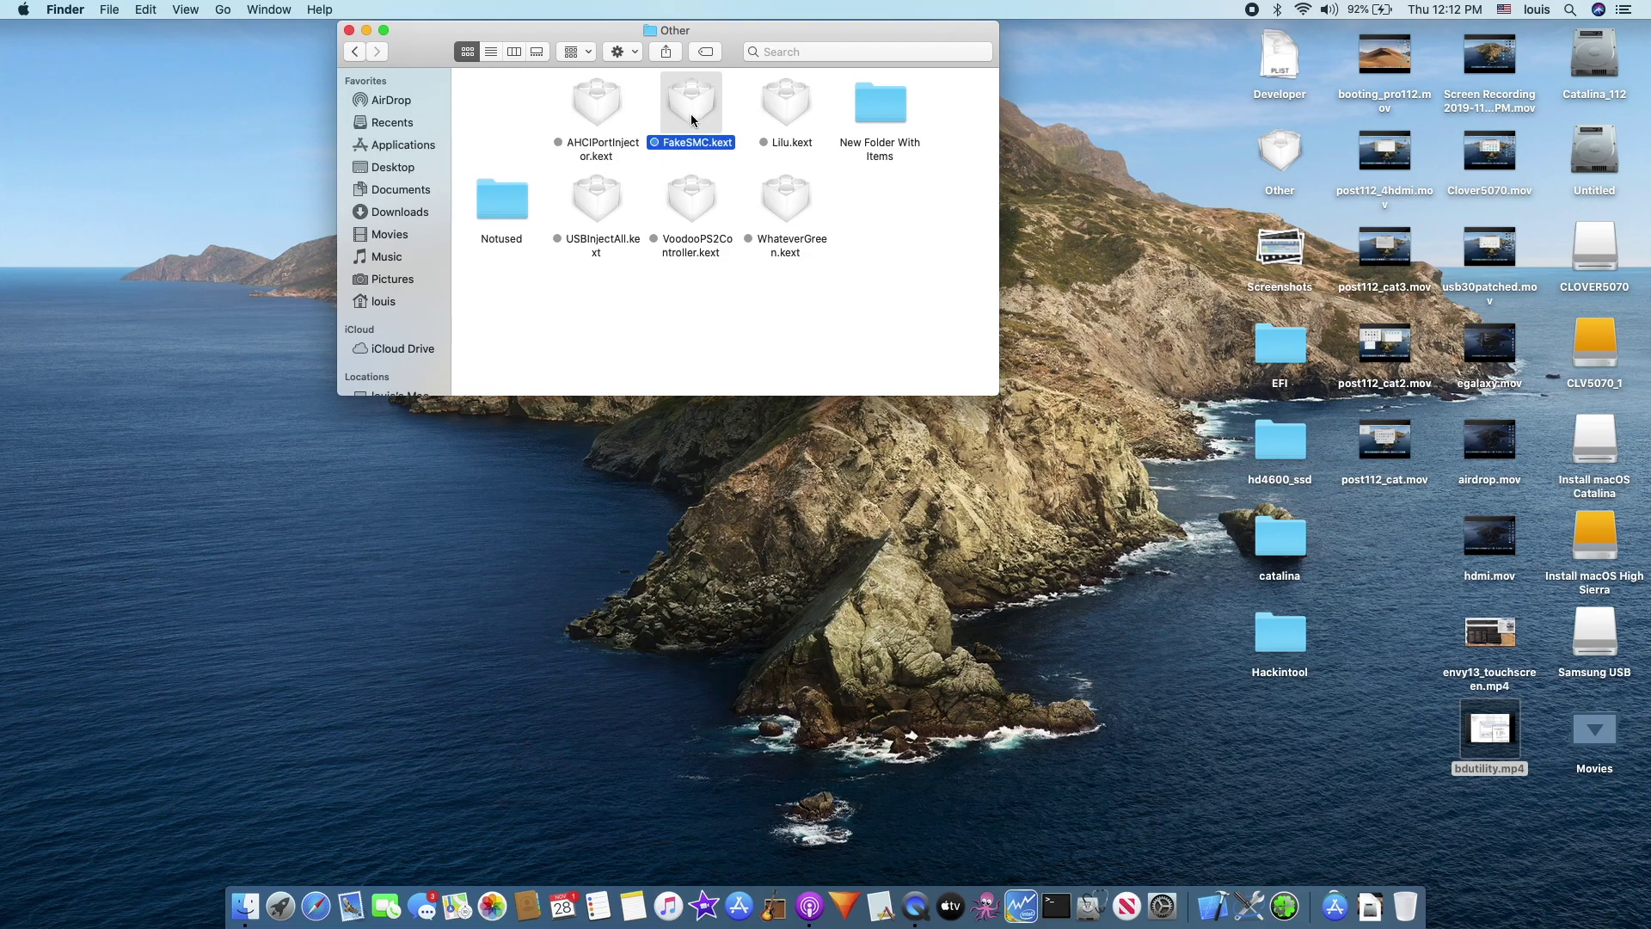
key(super+i)
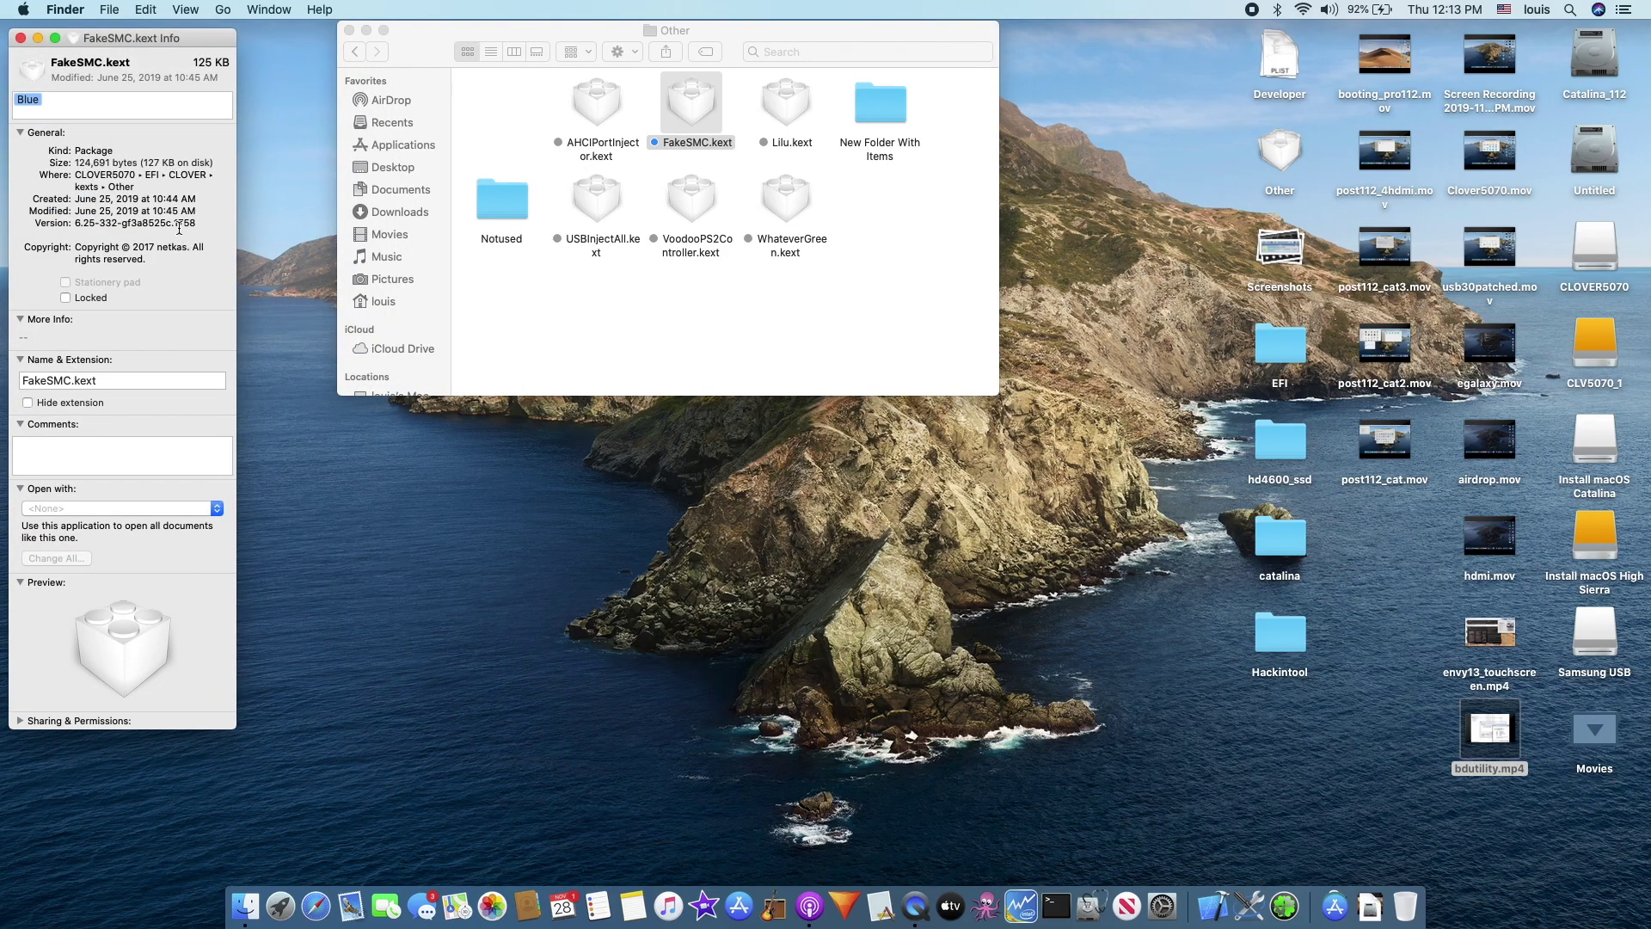
click(22, 39)
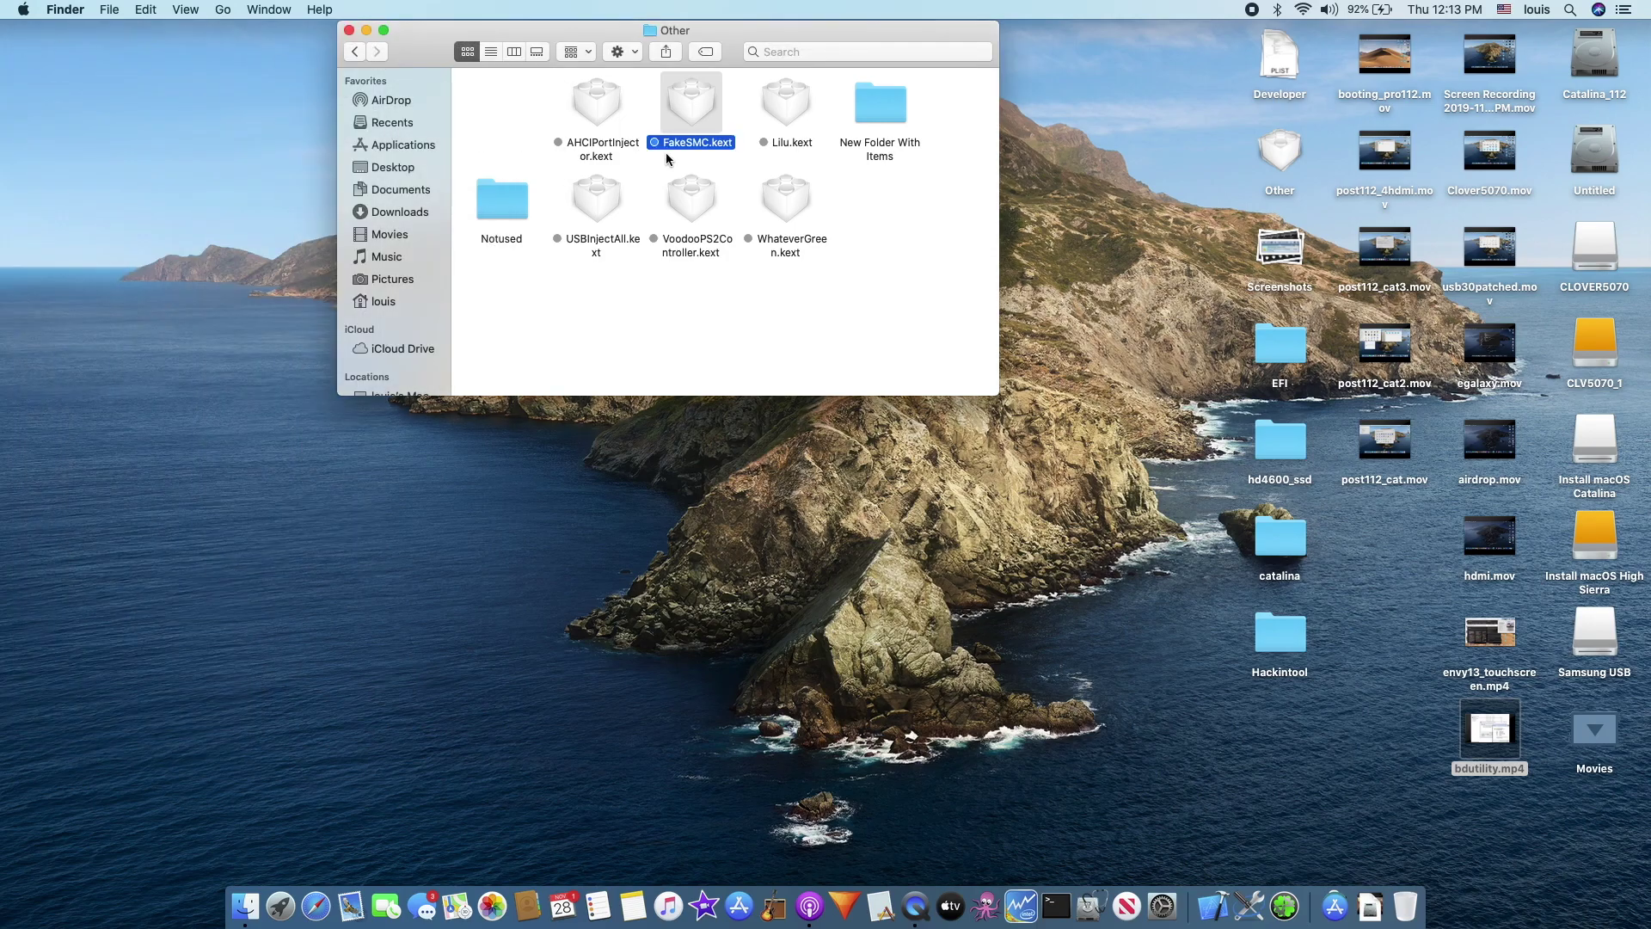
click(791, 120)
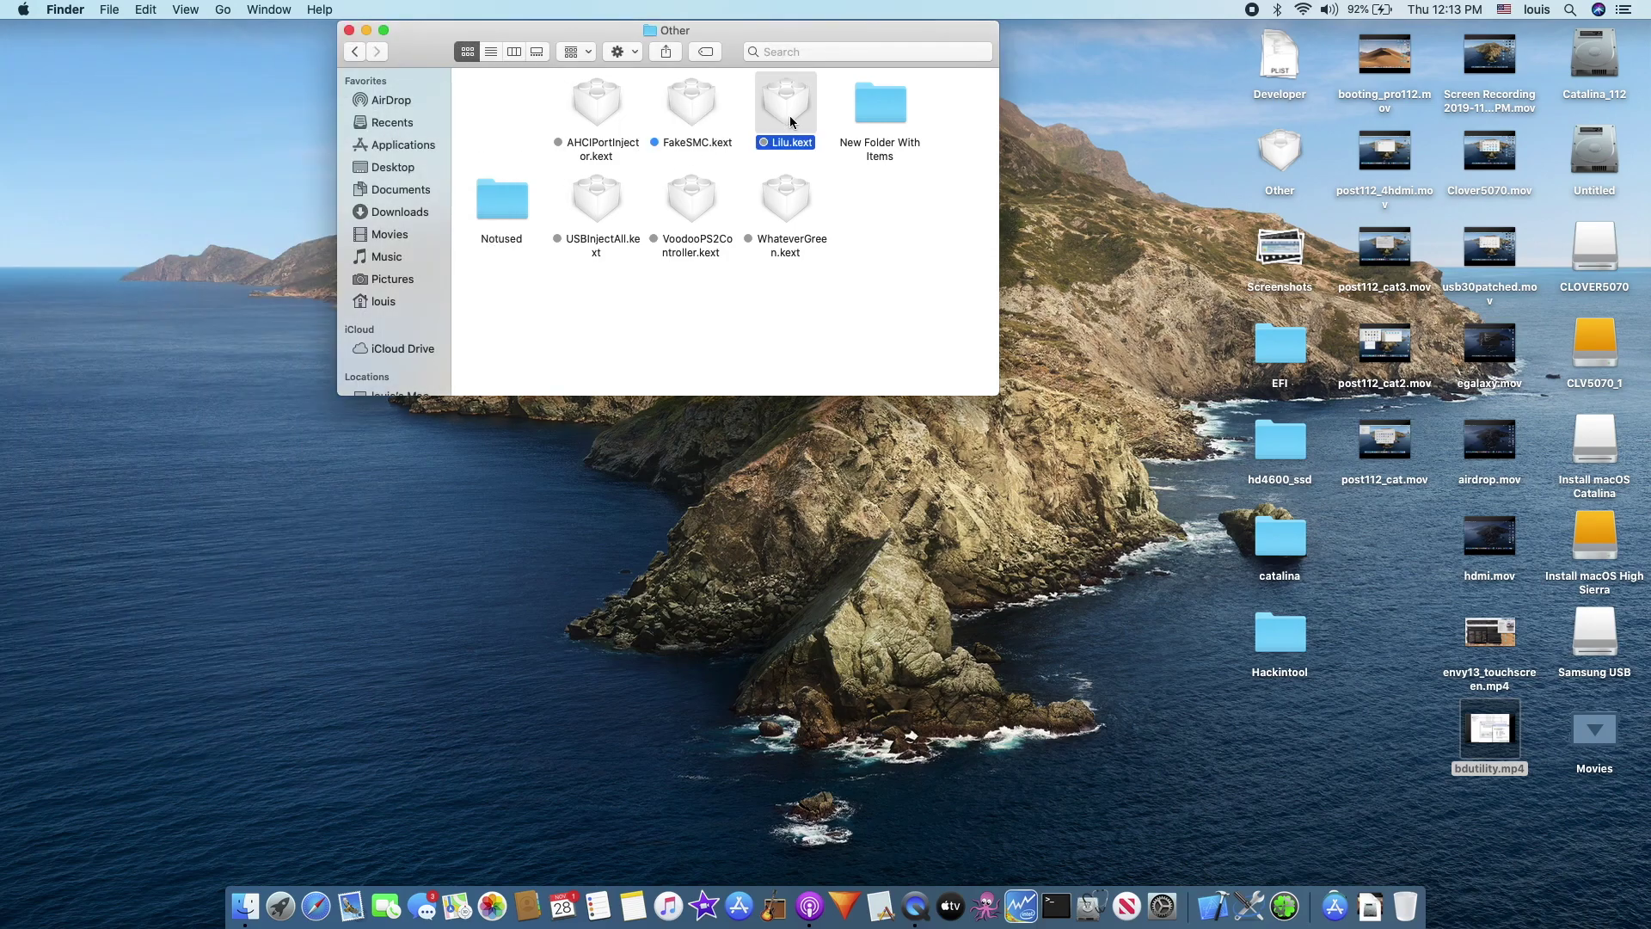
key(super+i)
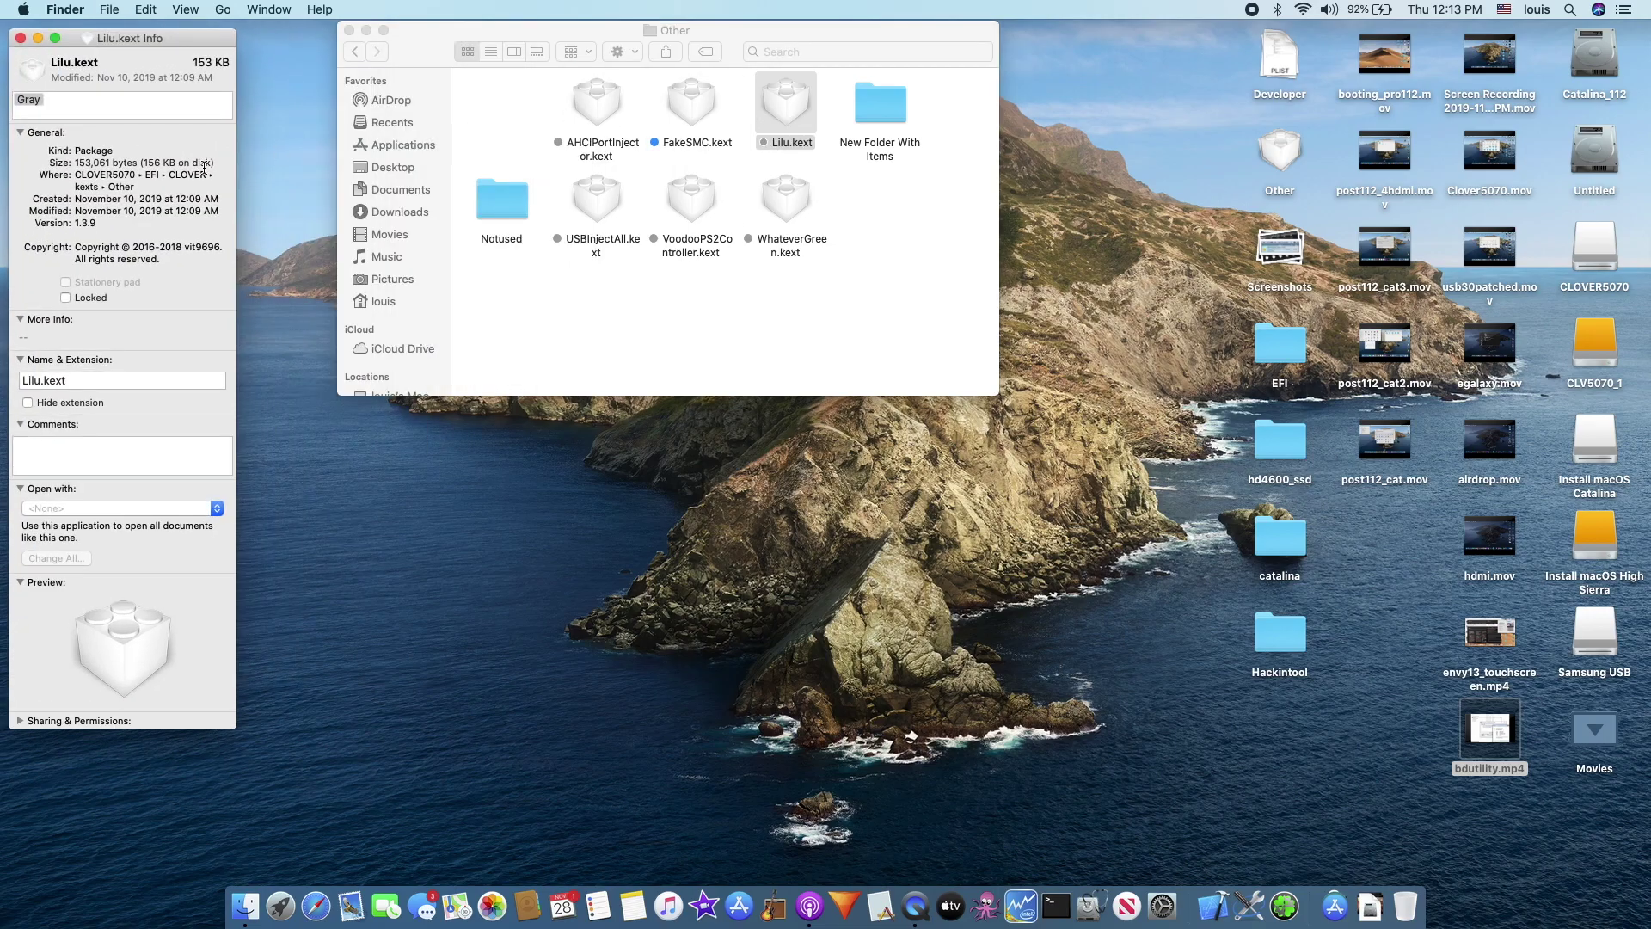
click(21, 39)
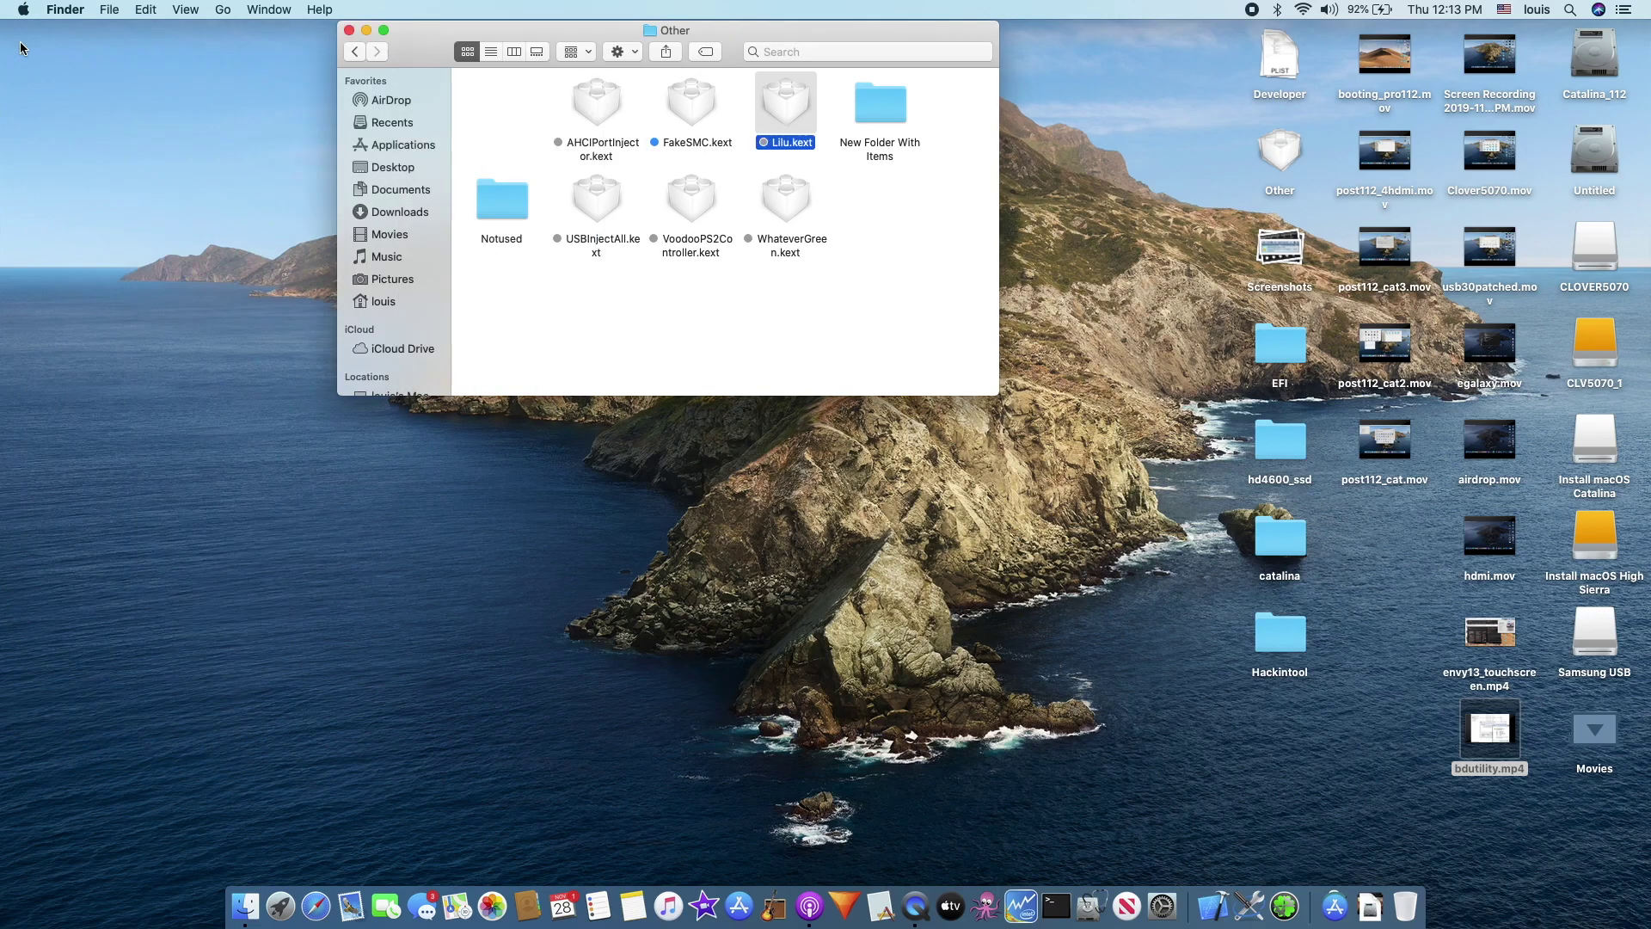
Check the file information of USBInjectAll.kext, VoodooPS2Controller.kext and WhateverGreen.kext, closing each info window.
click(592, 245)
key(super+i)
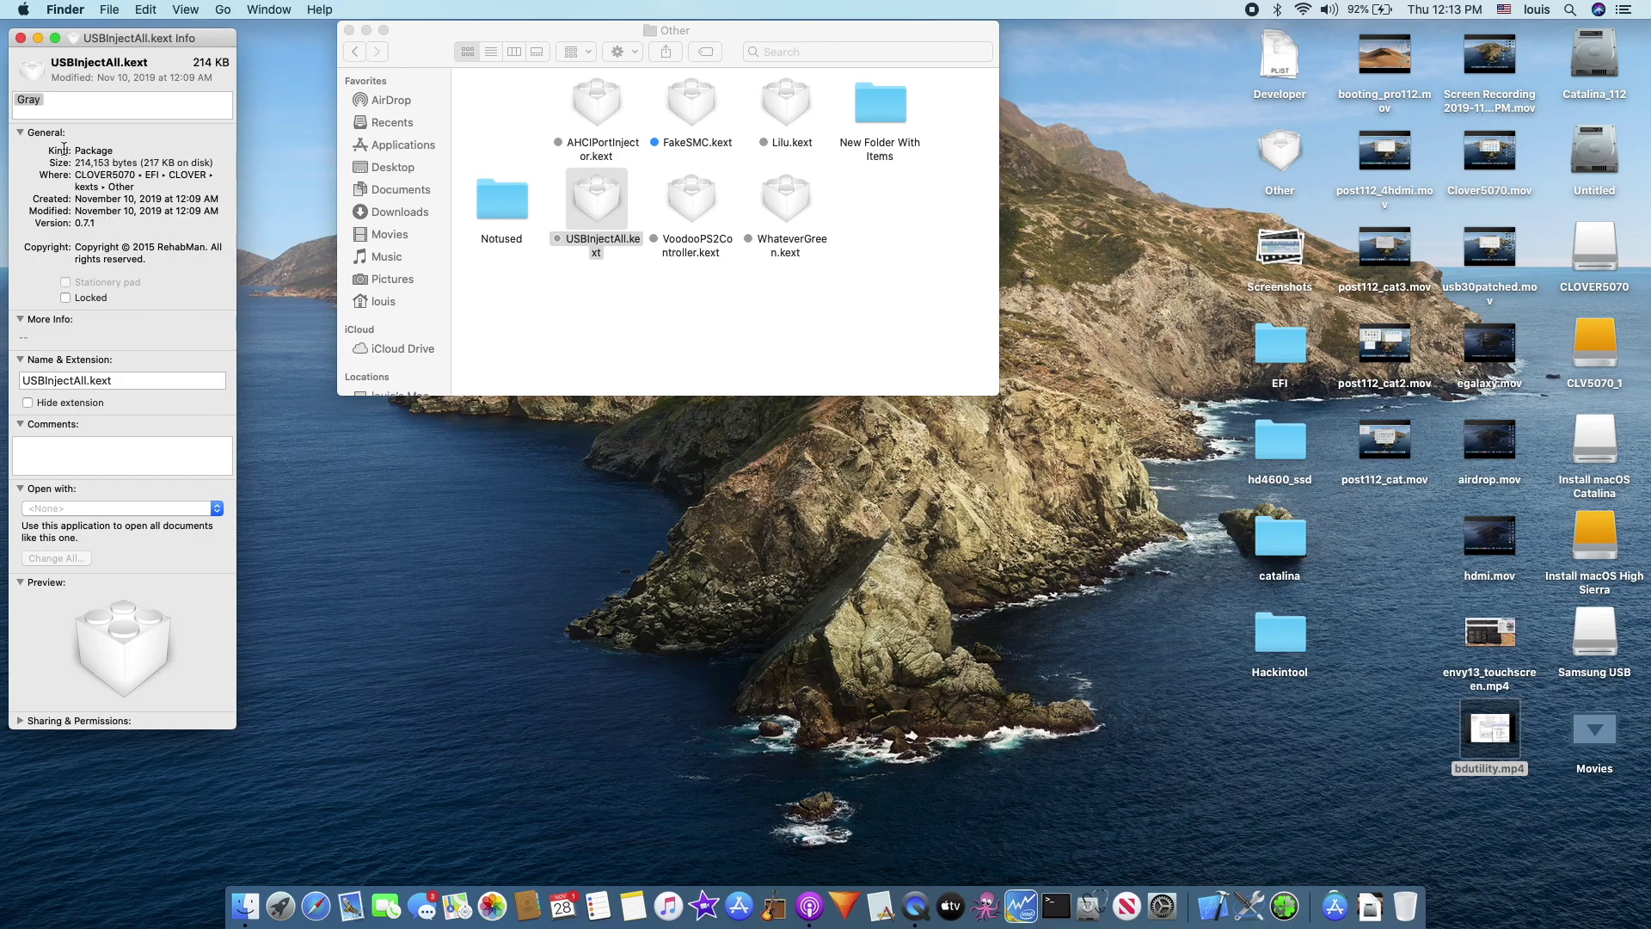
click(20, 38)
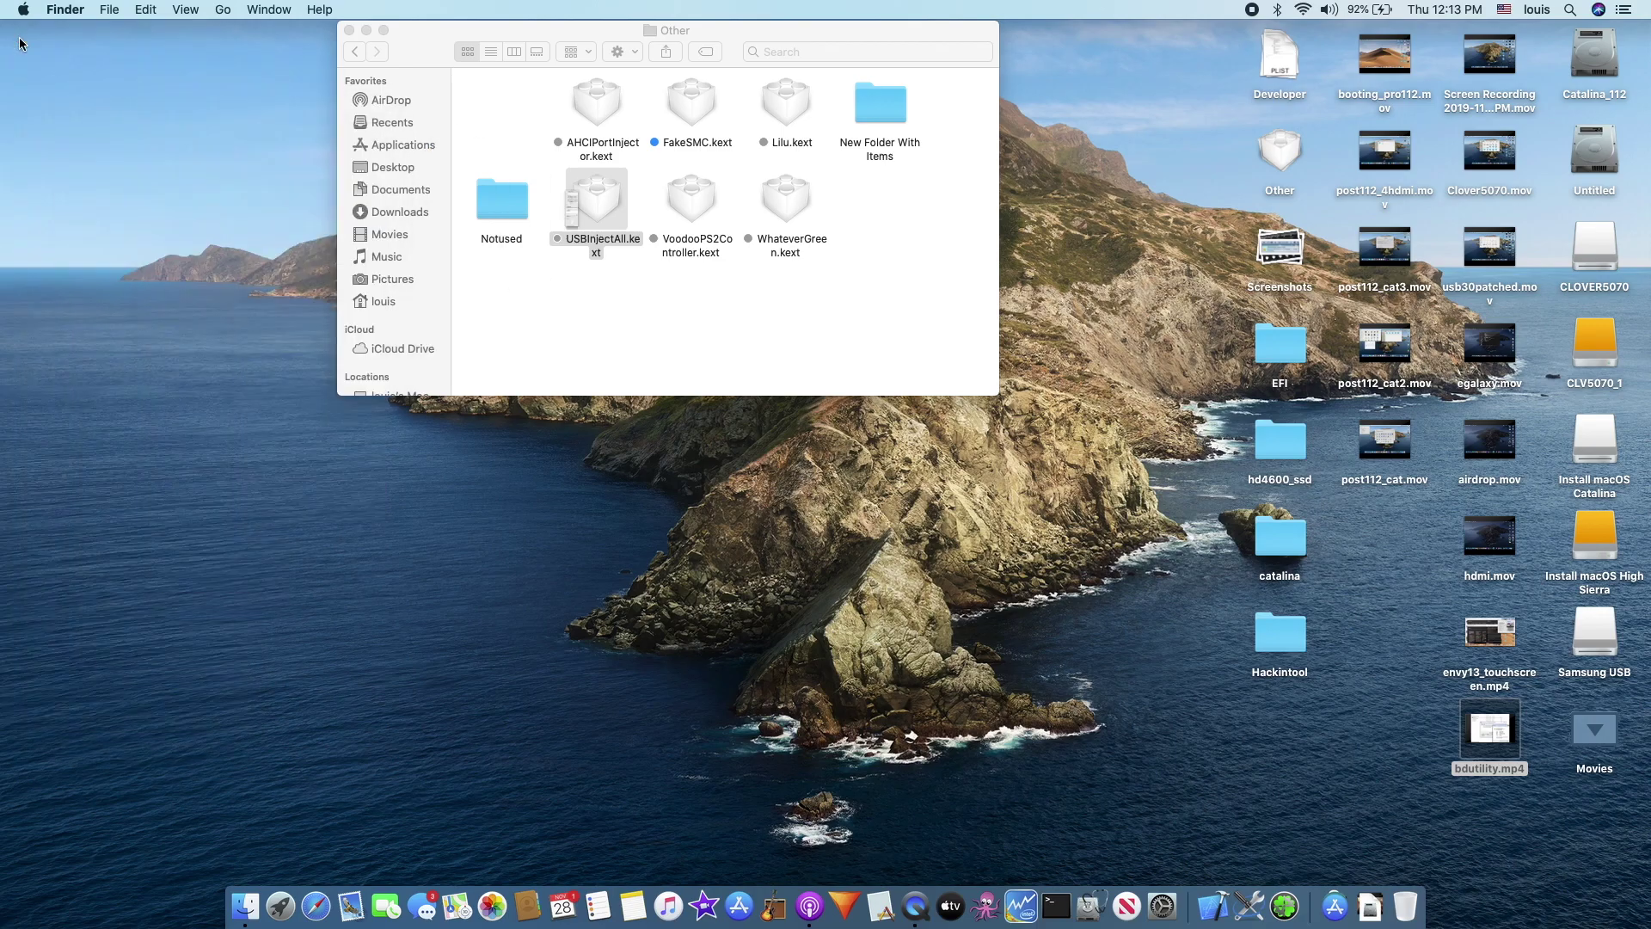
click(697, 210)
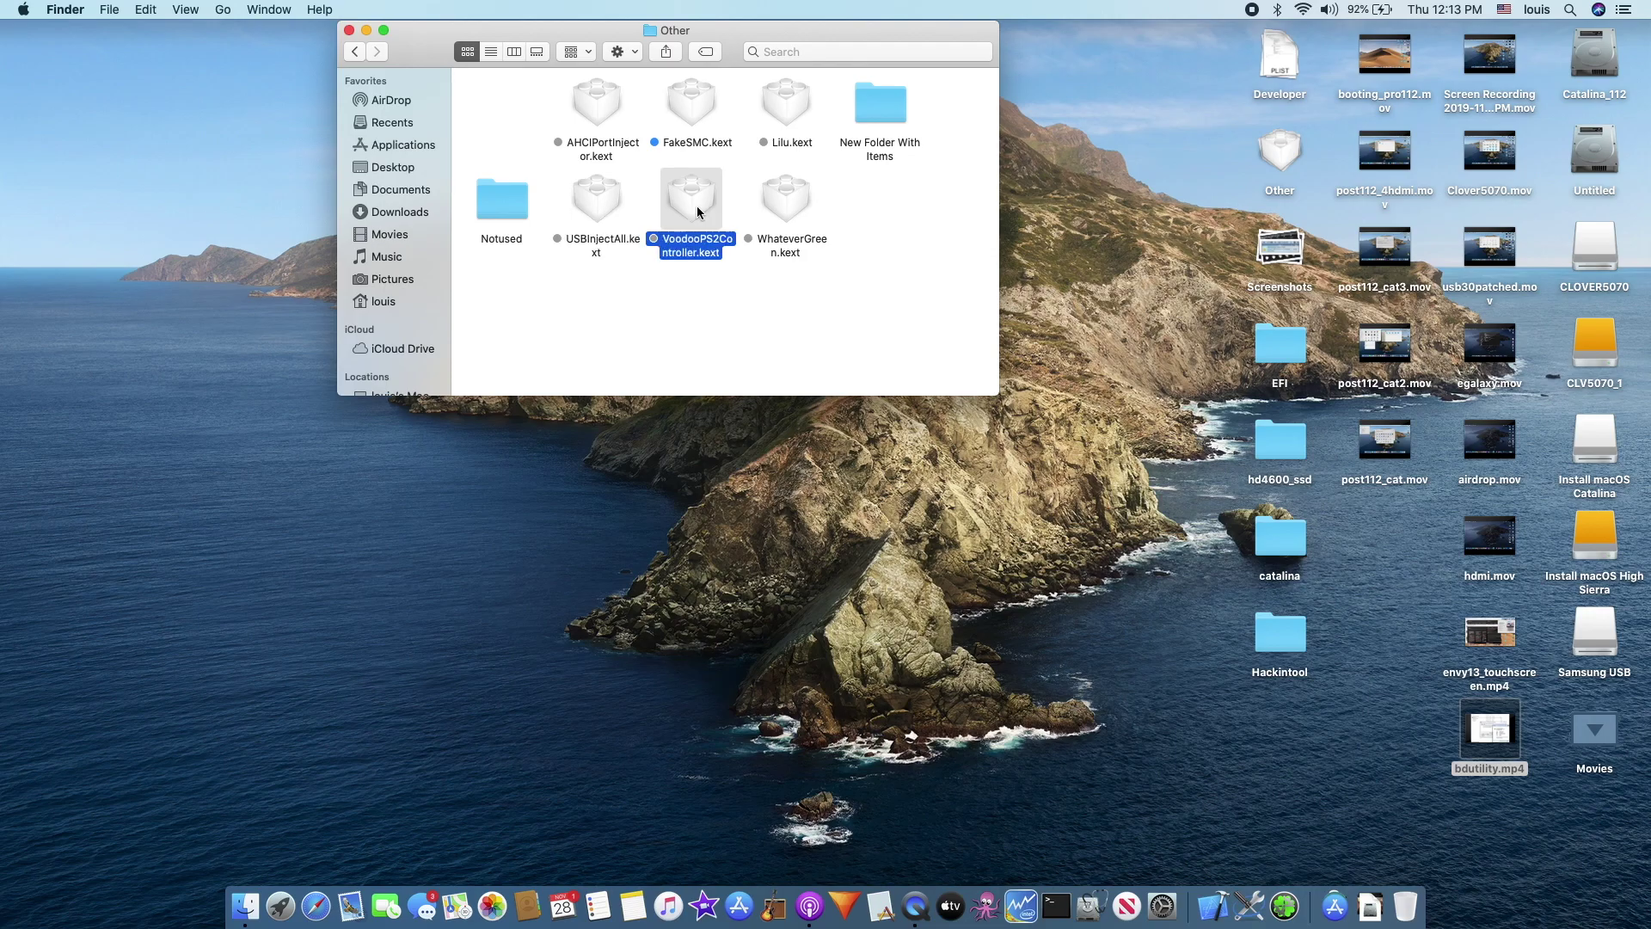
key(super+i)
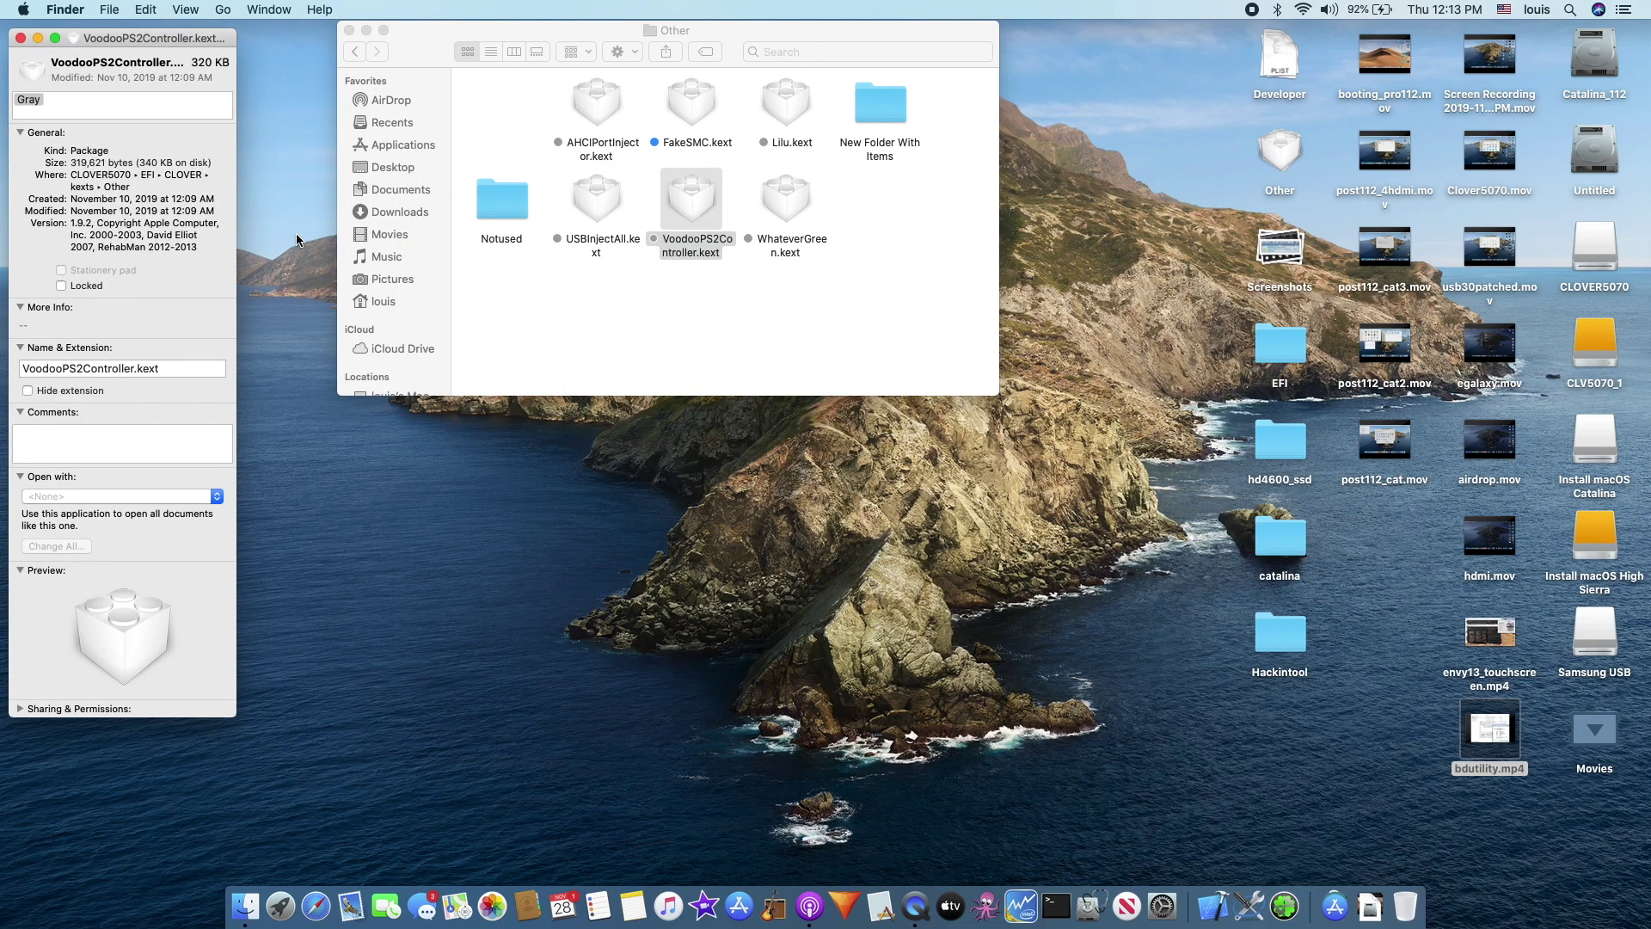
click(21, 38)
click(790, 198)
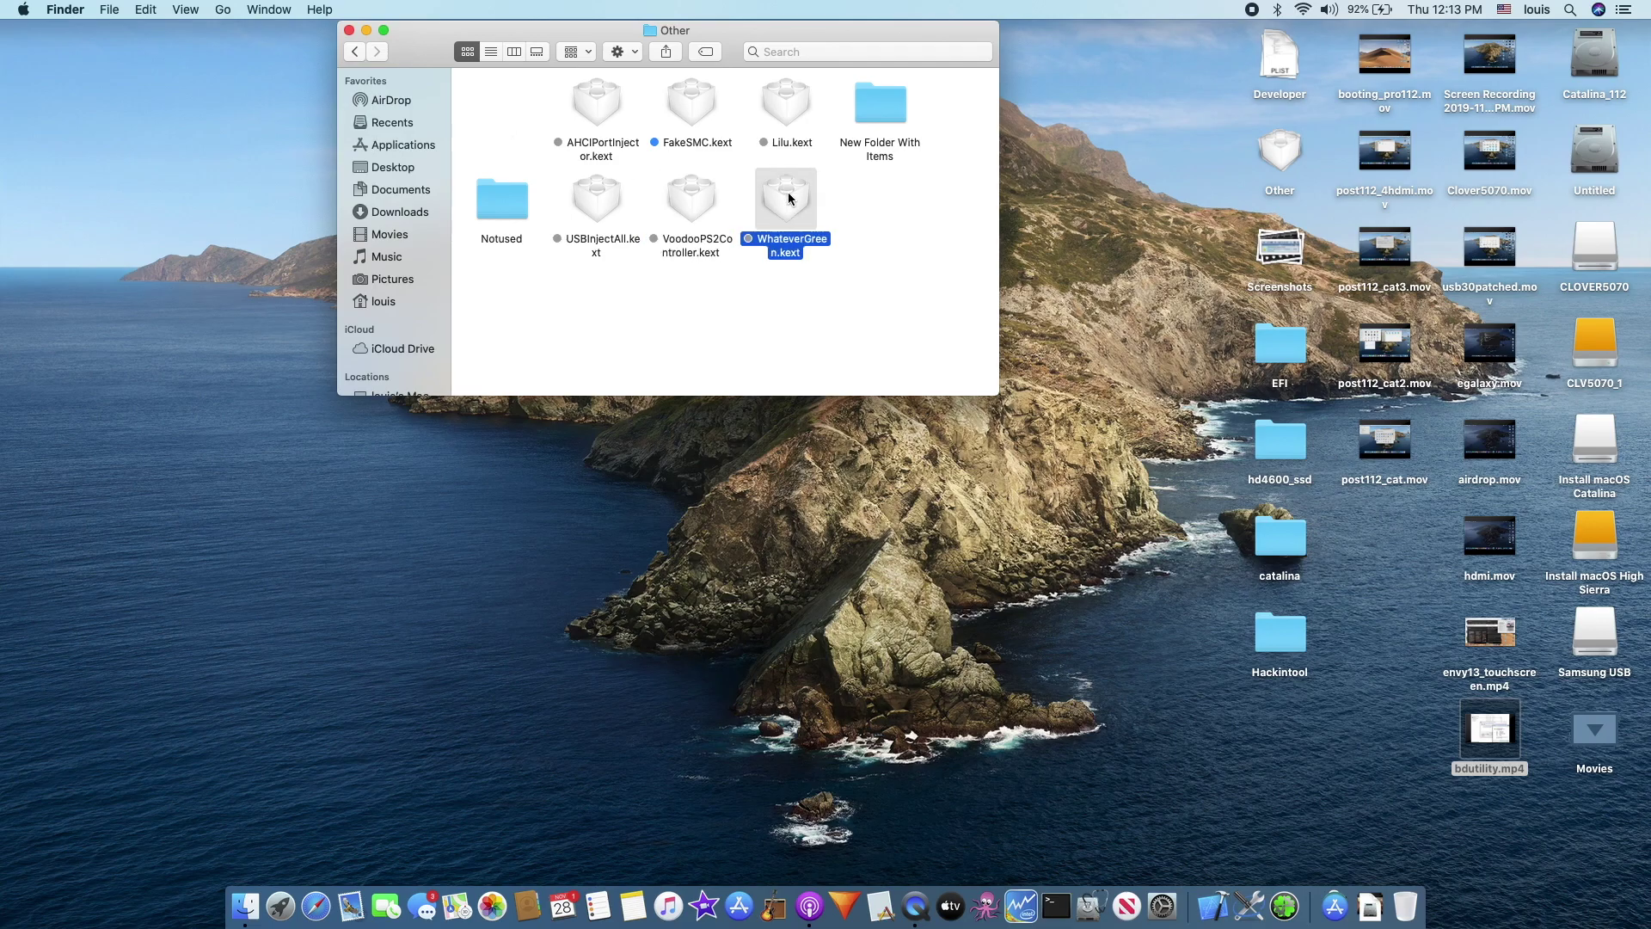
key(super+i)
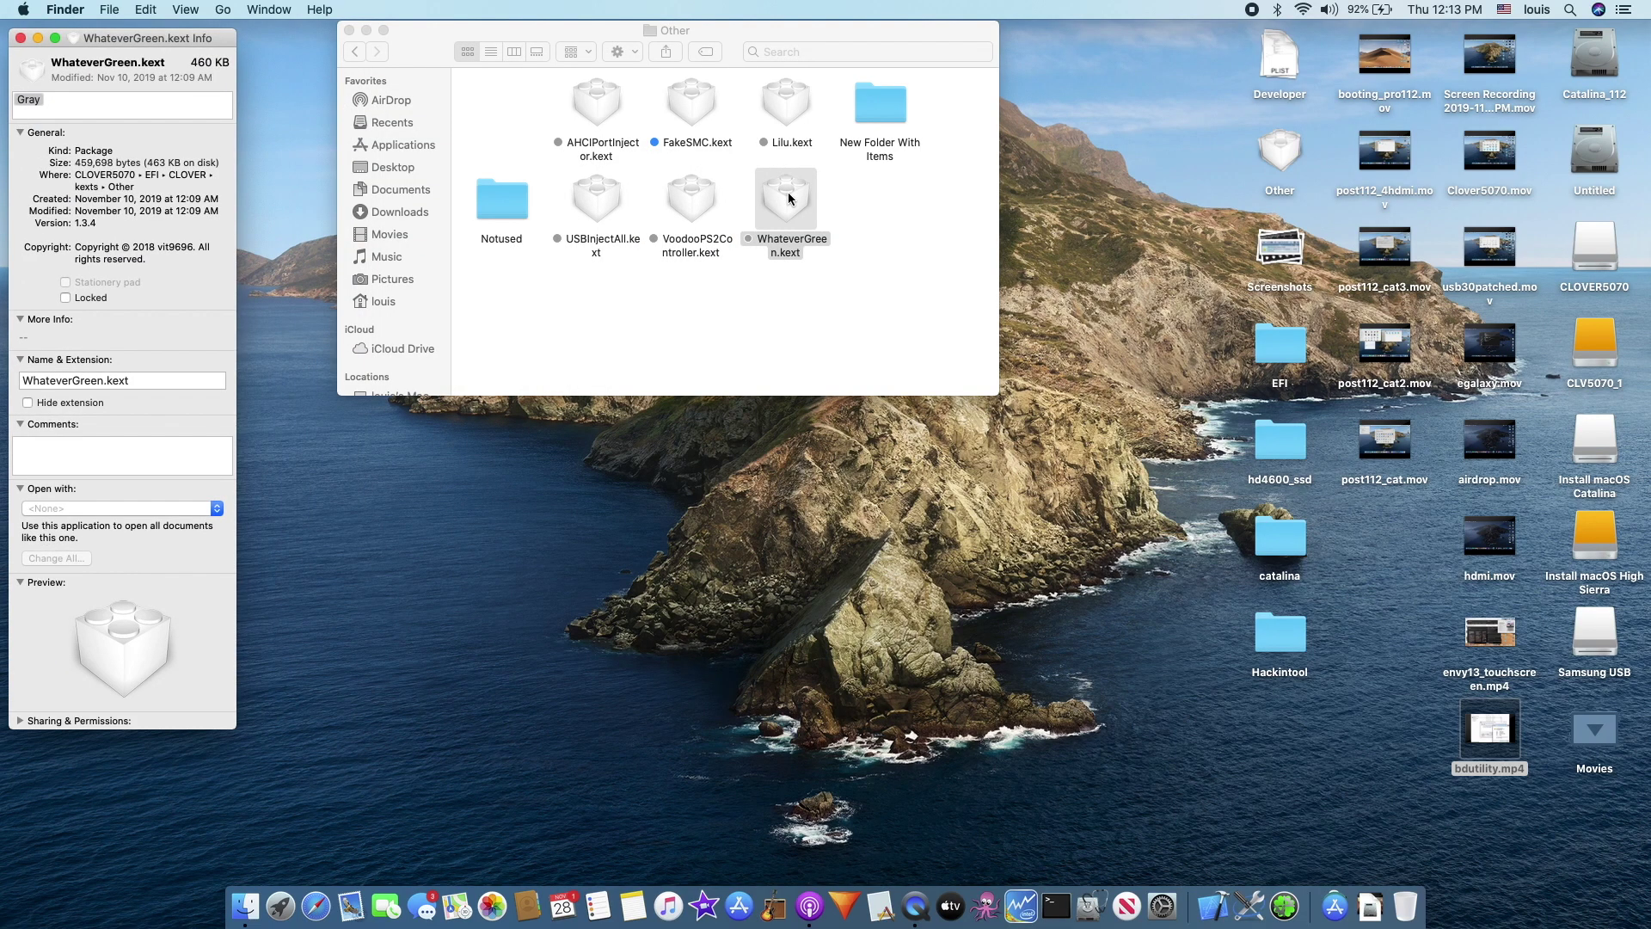
click(21, 38)
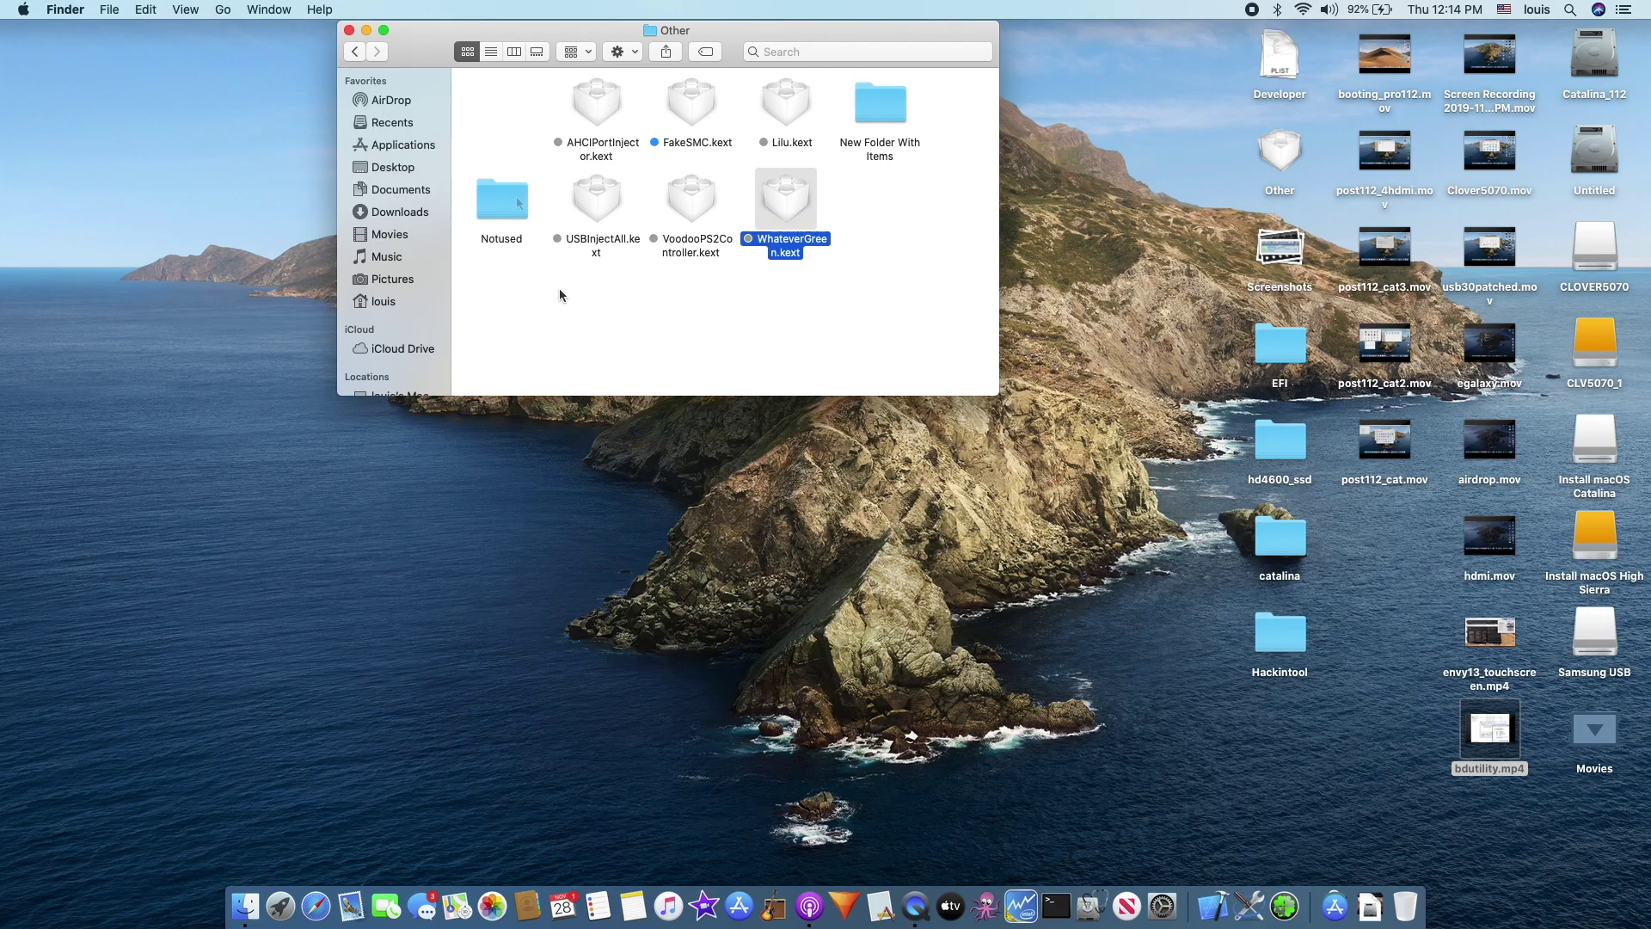
Review the kexts in the New Folder With Items folder, including AppleALC, BrcmFirmwareData, BrcmPatchRAM3 and CodecCommander.
double_click(880, 109)
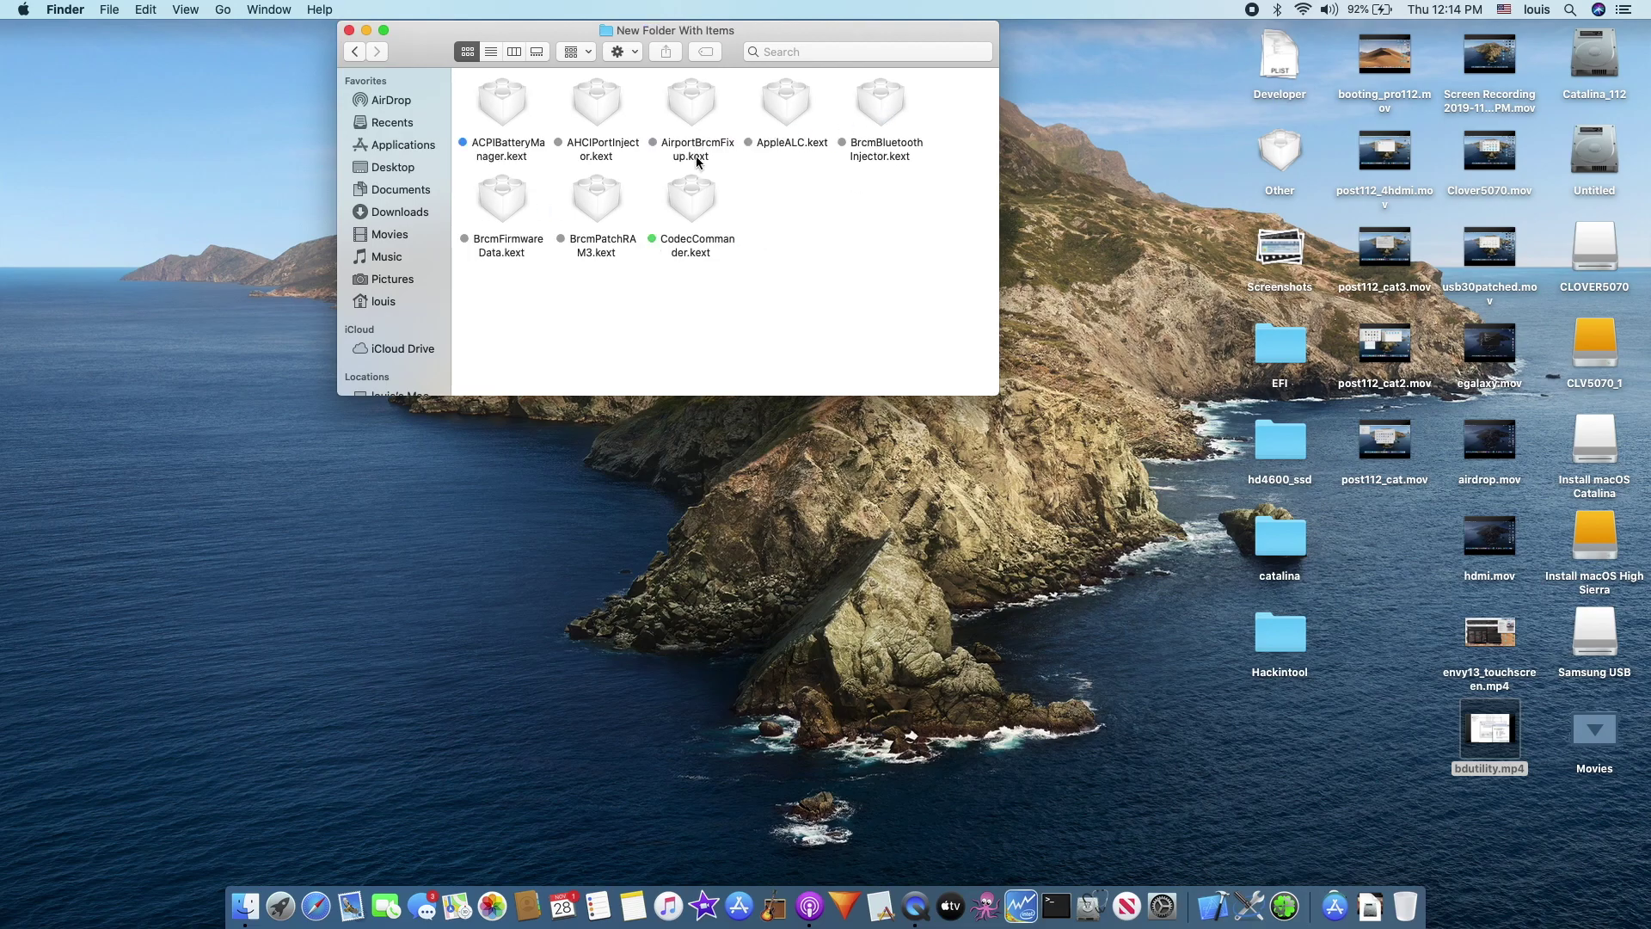
click(798, 144)
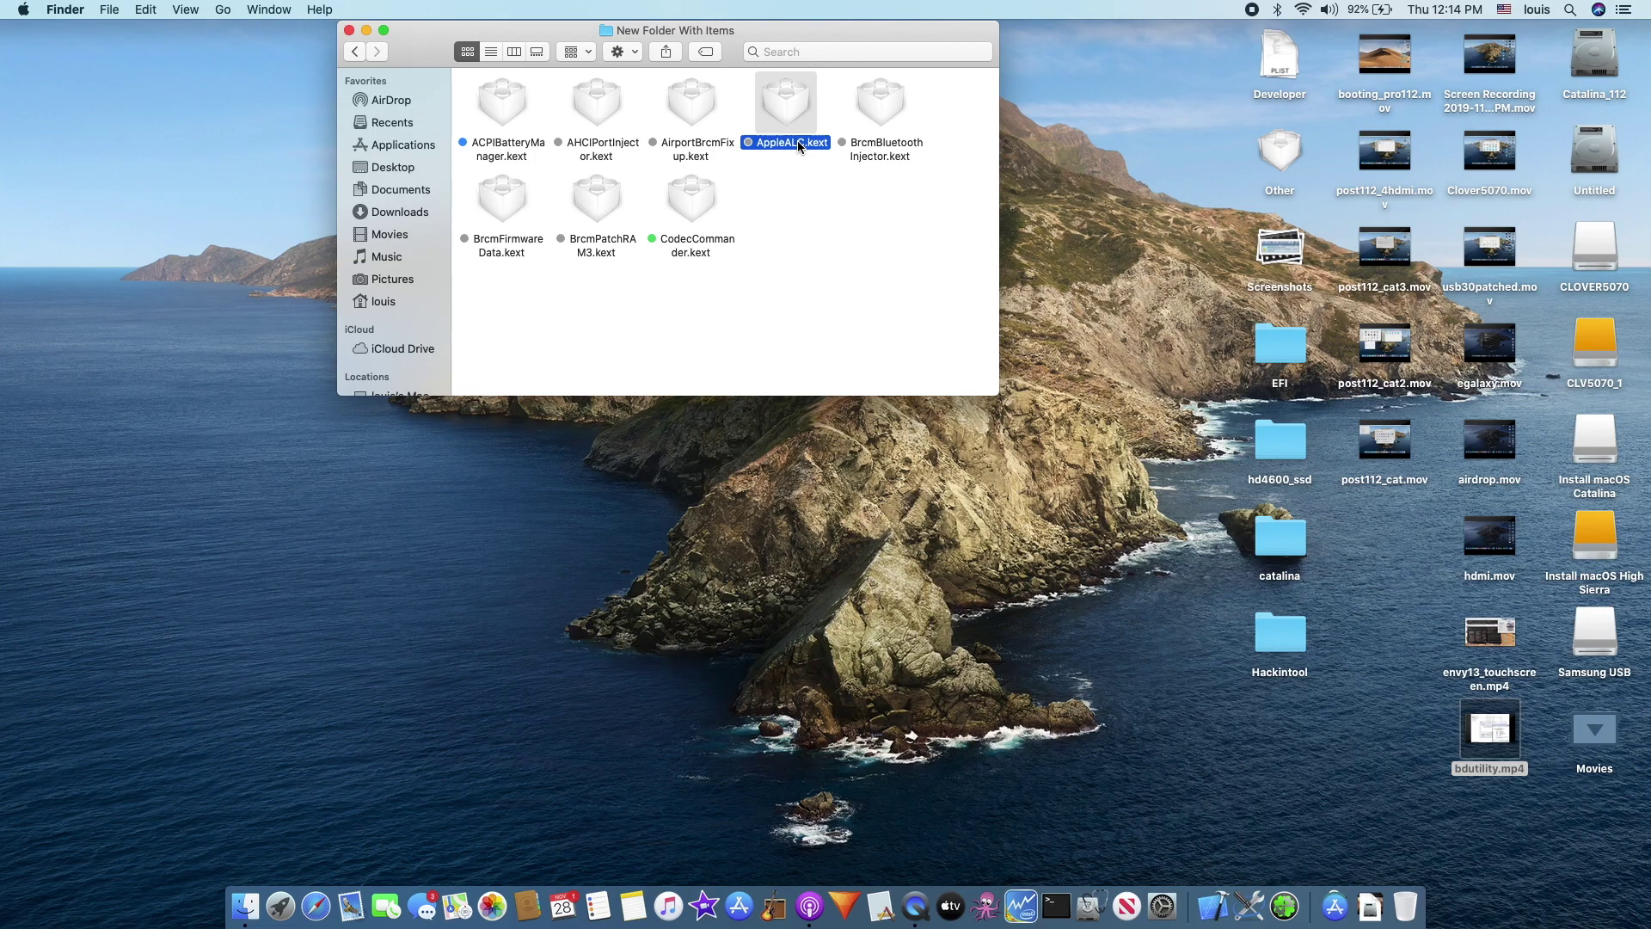
click(886, 158)
click(517, 253)
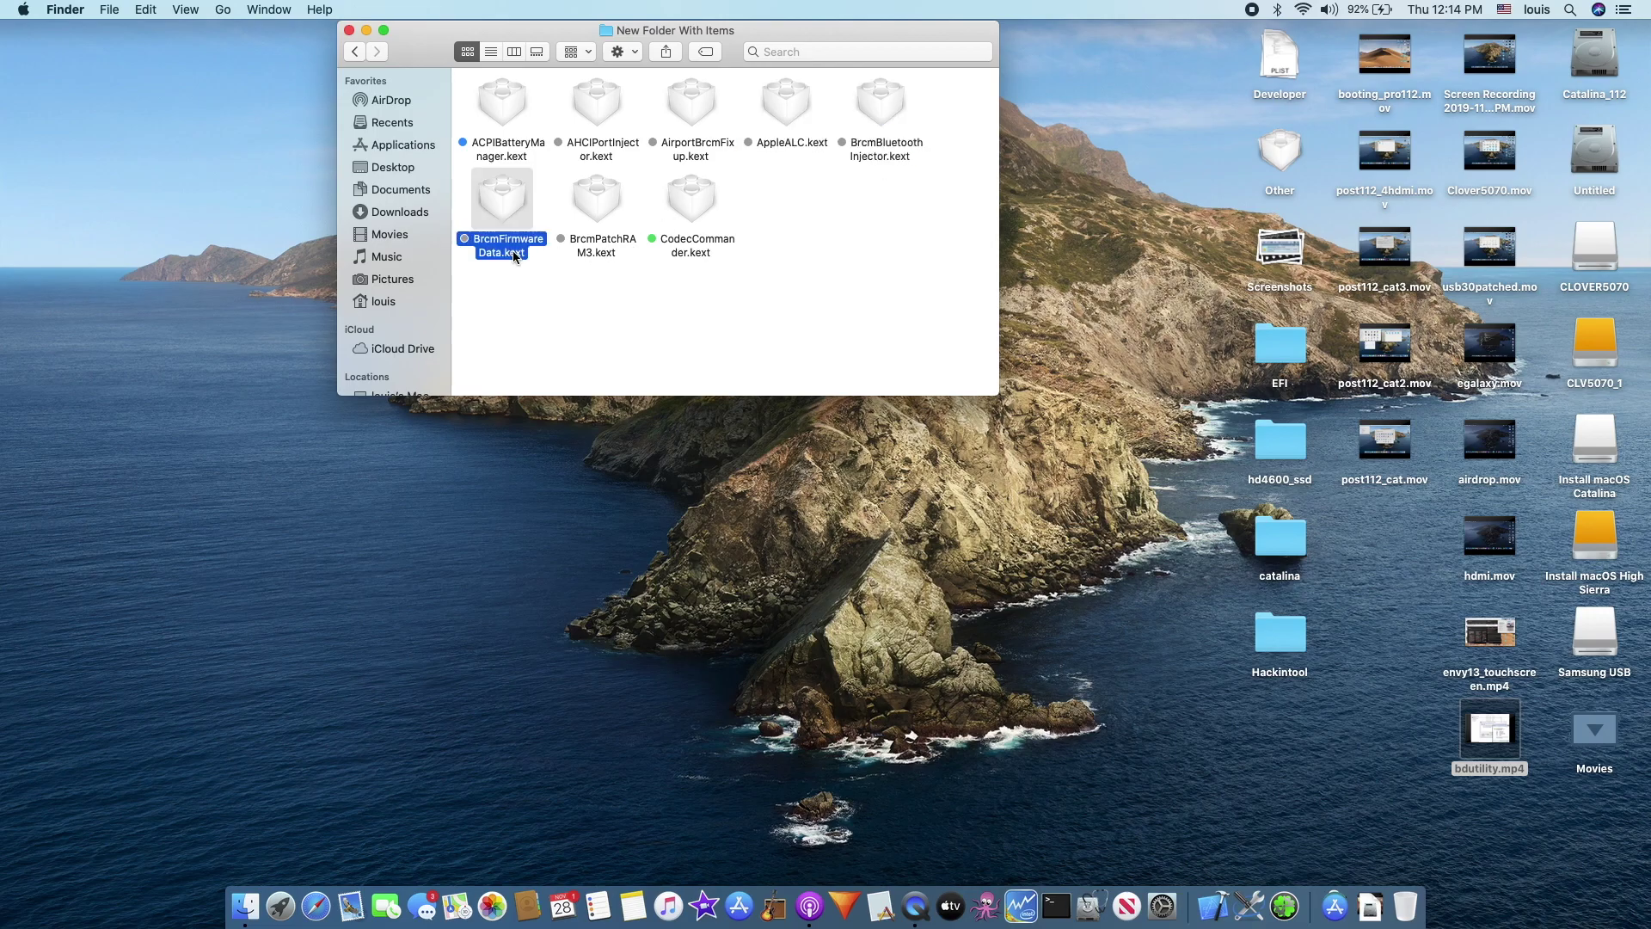
click(601, 257)
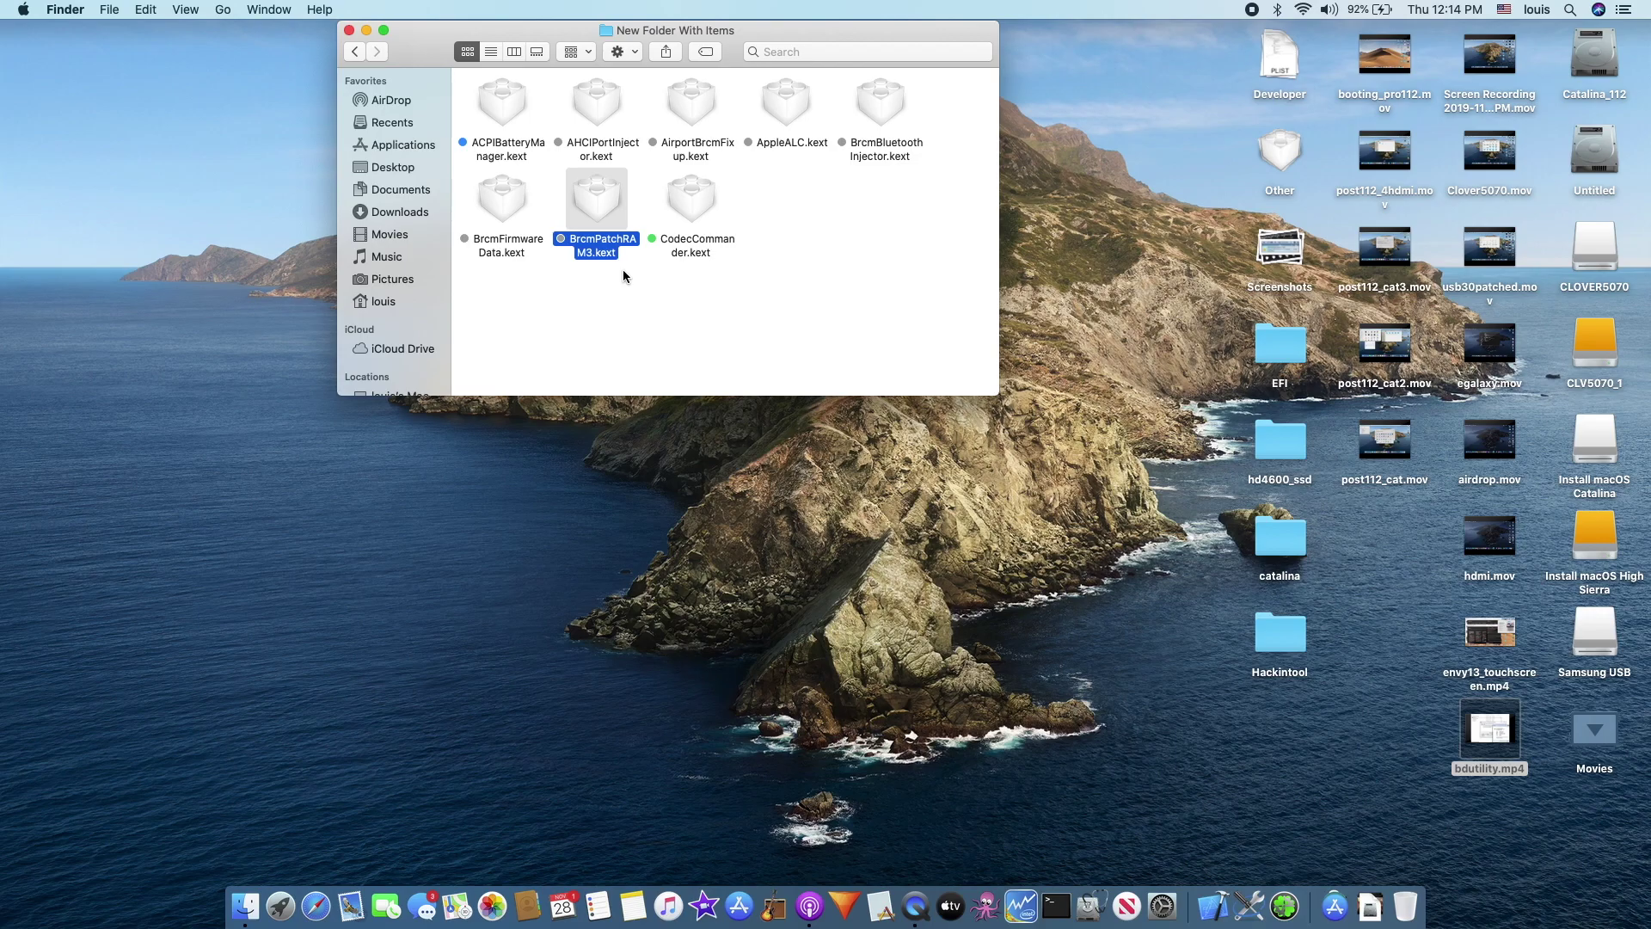
key(Right)
click(511, 142)
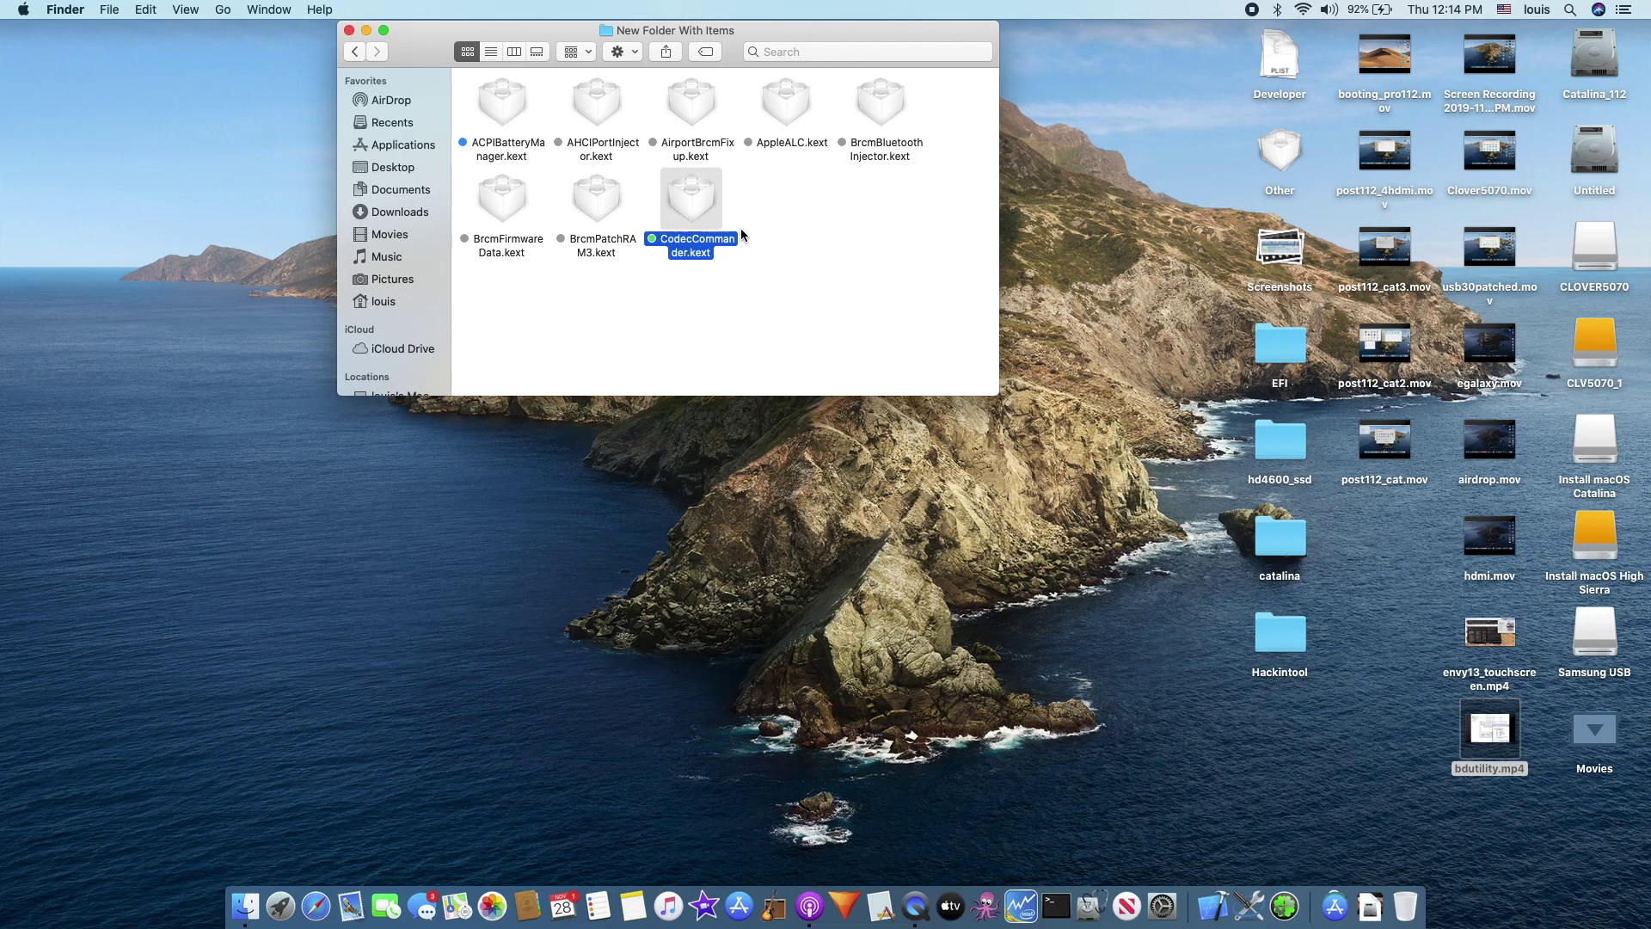
Inspect the EFI driver files in CLOVER's drivers/UEFI folder, and return to the CLOVER folder.
click(355, 52)
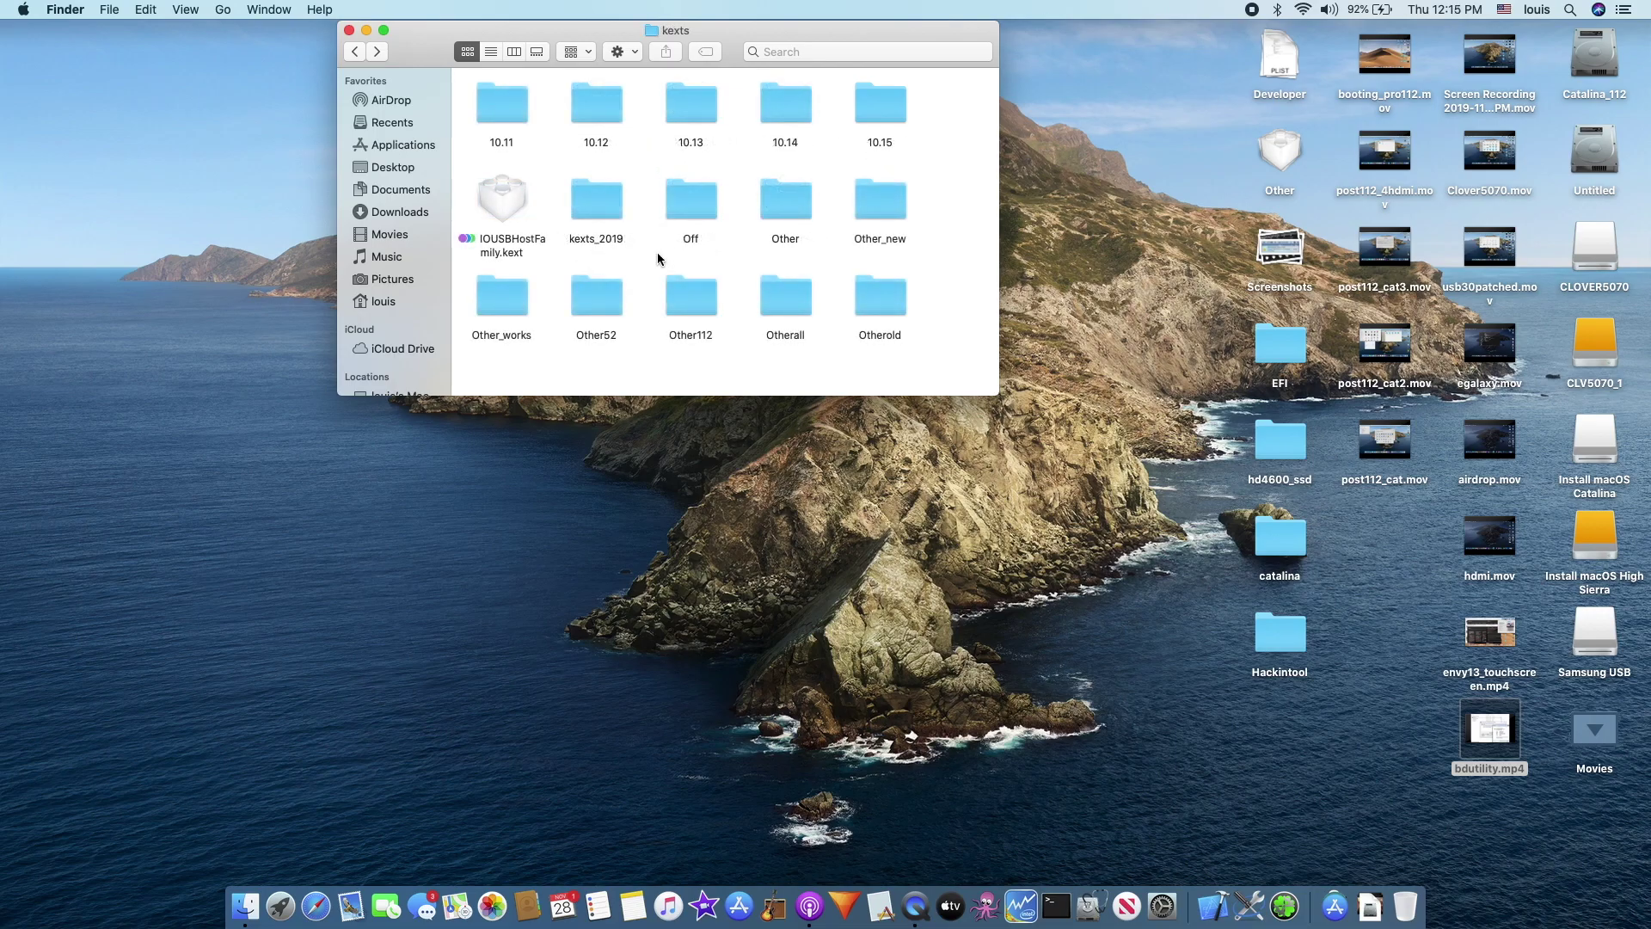
click(358, 50)
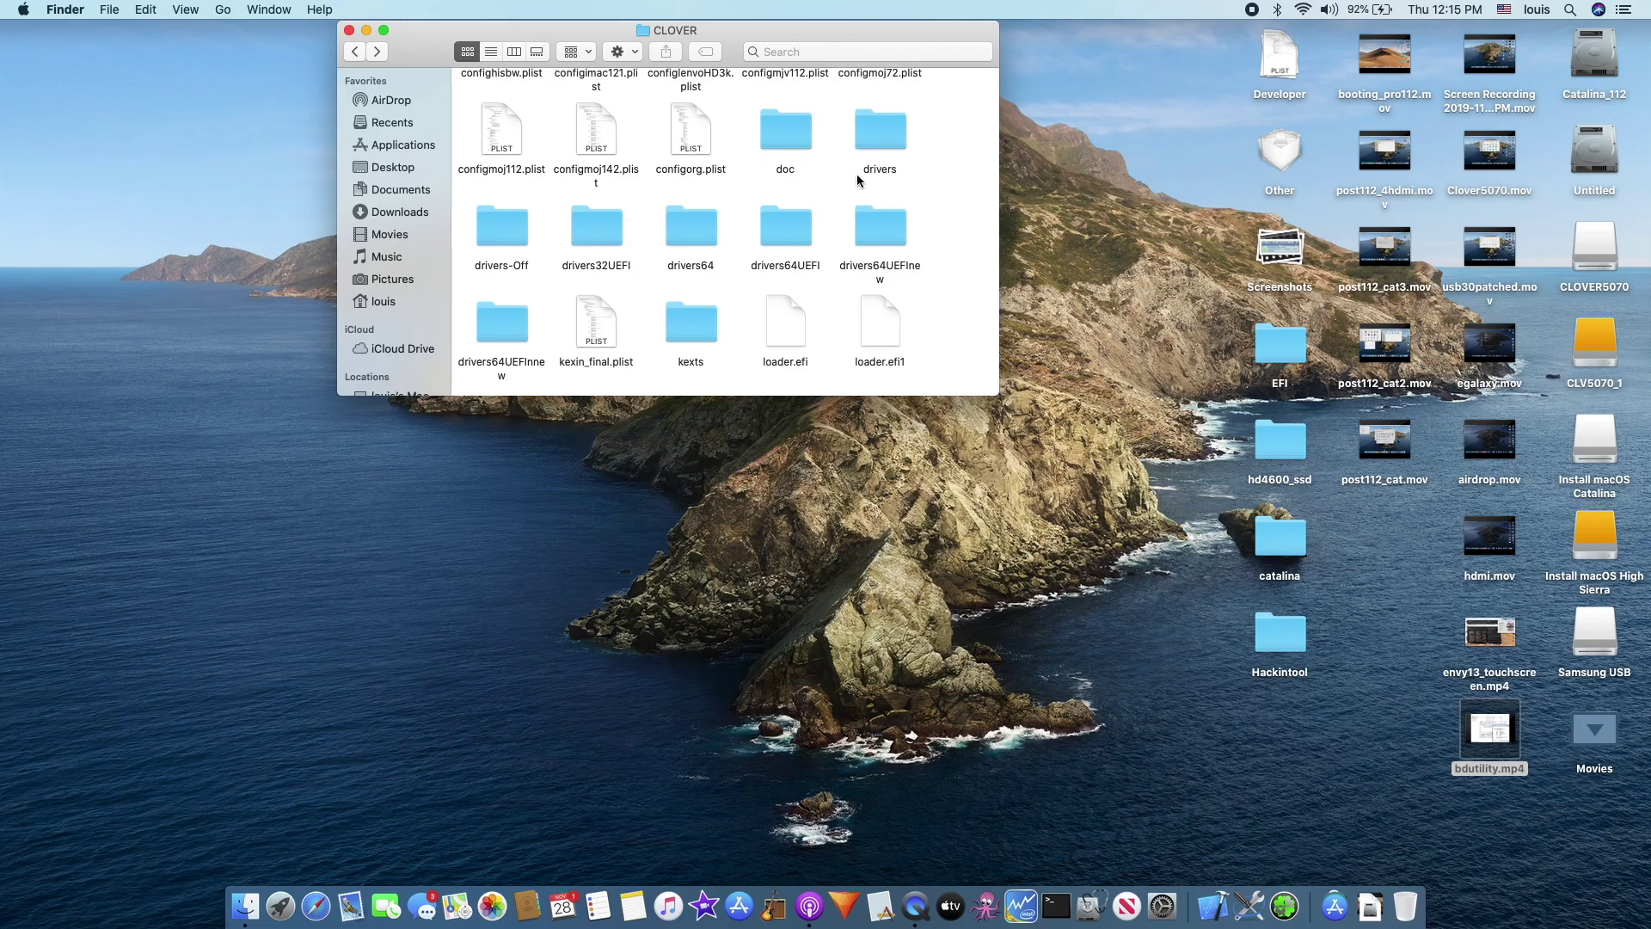
double_click(879, 155)
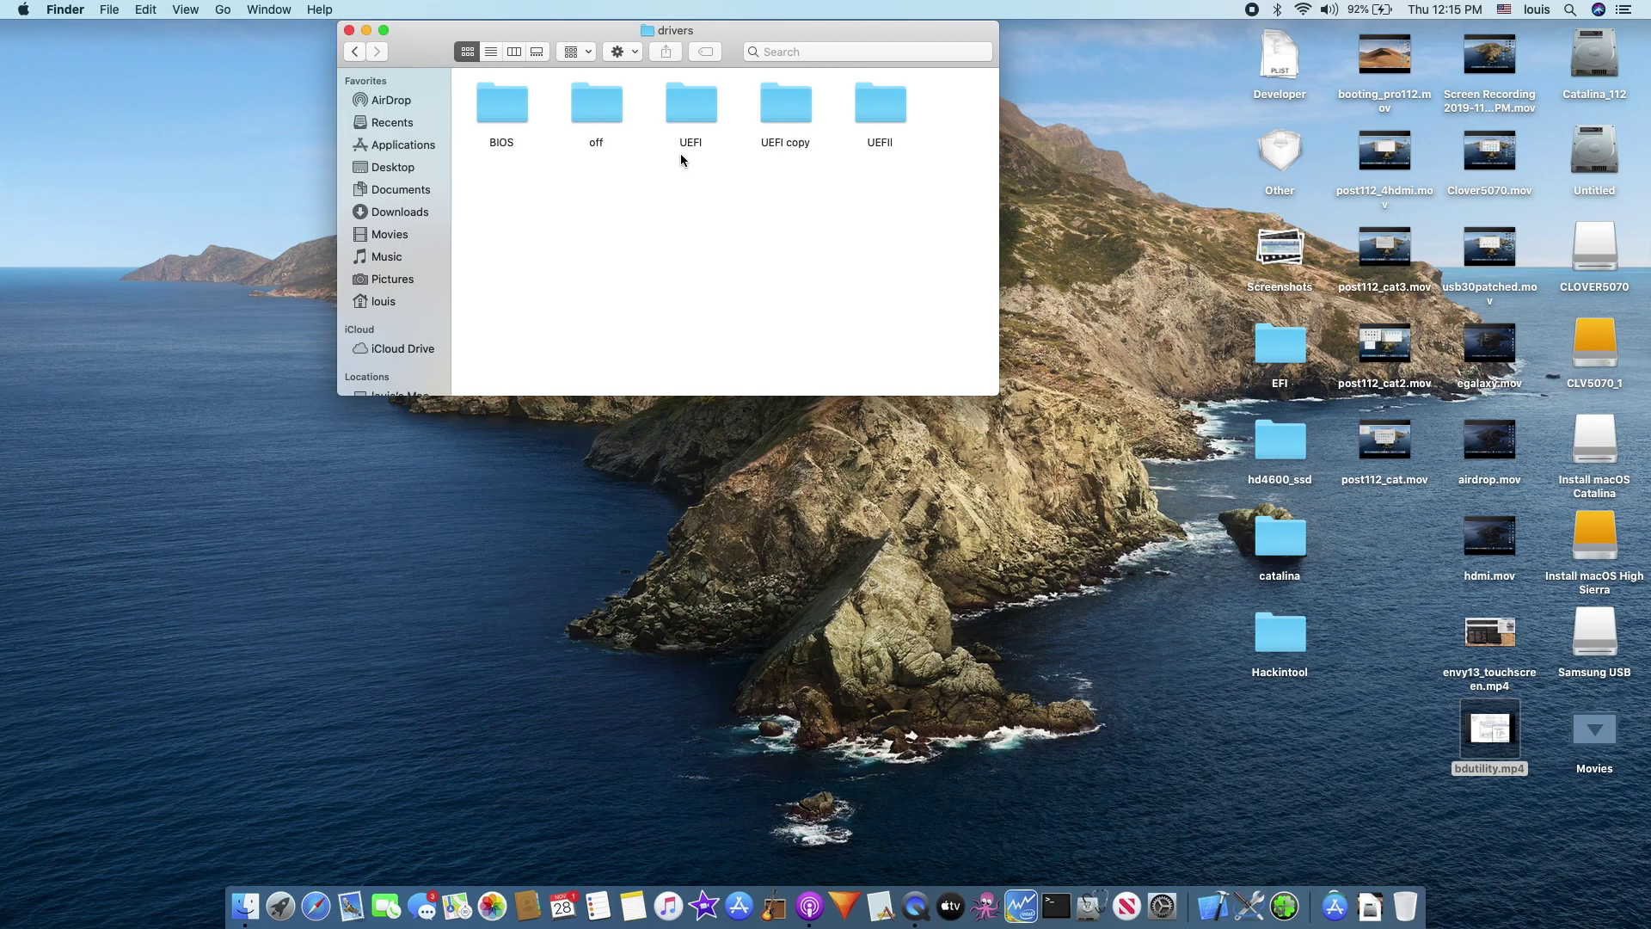
double_click(692, 113)
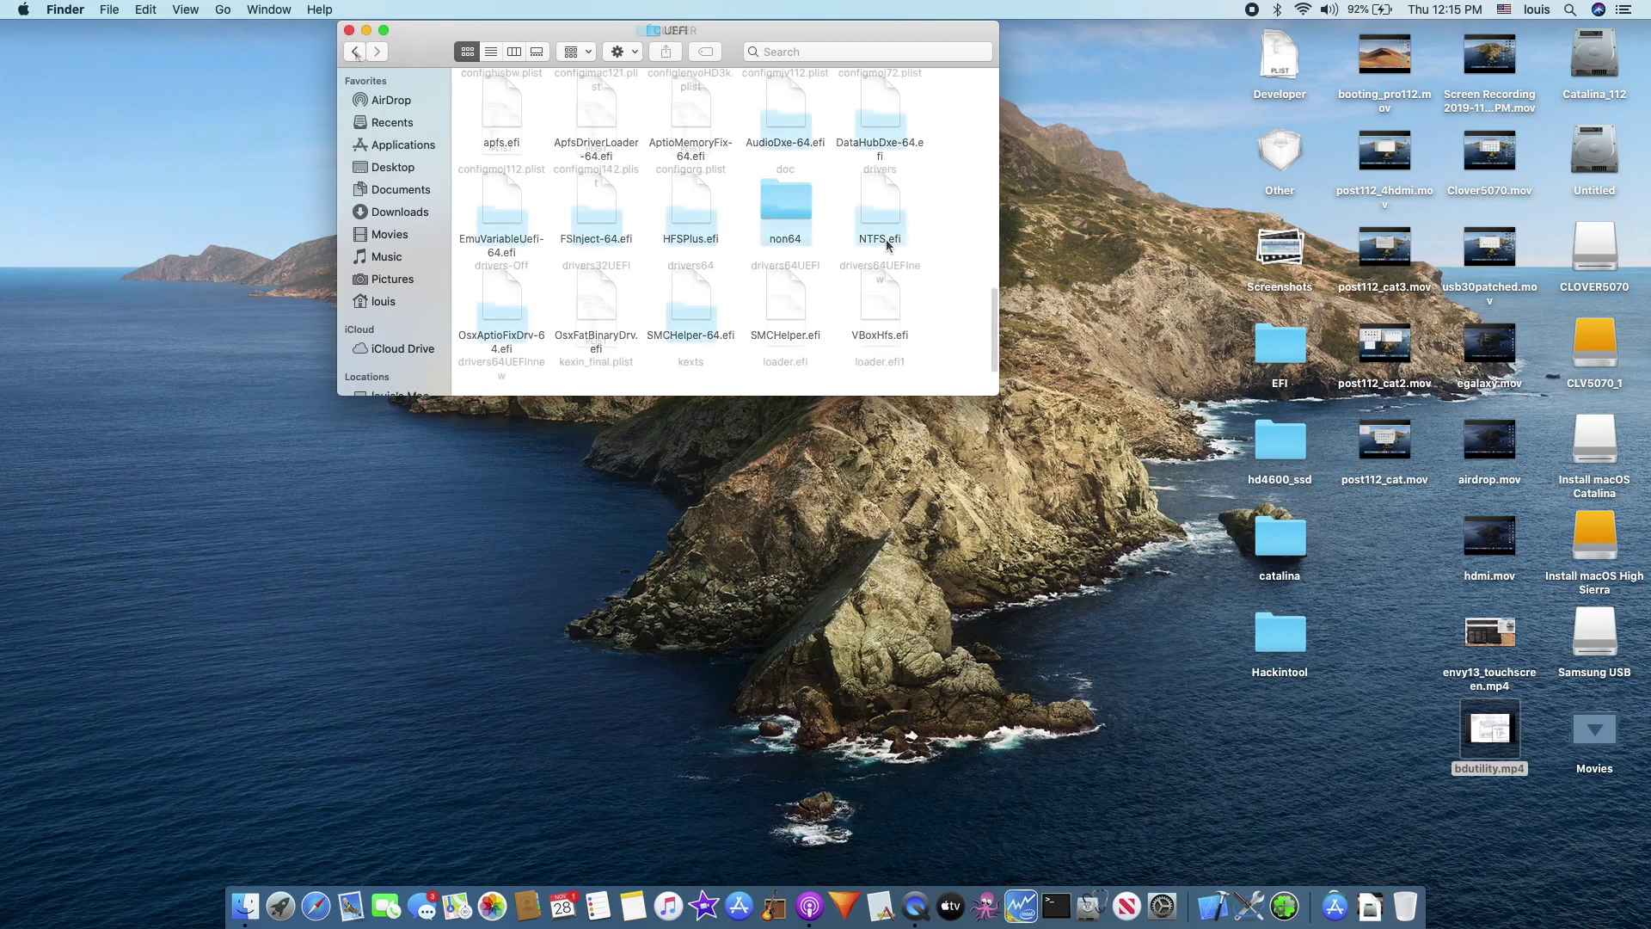
key(super+bracketleft)
scroll(494, 110, up, 10)
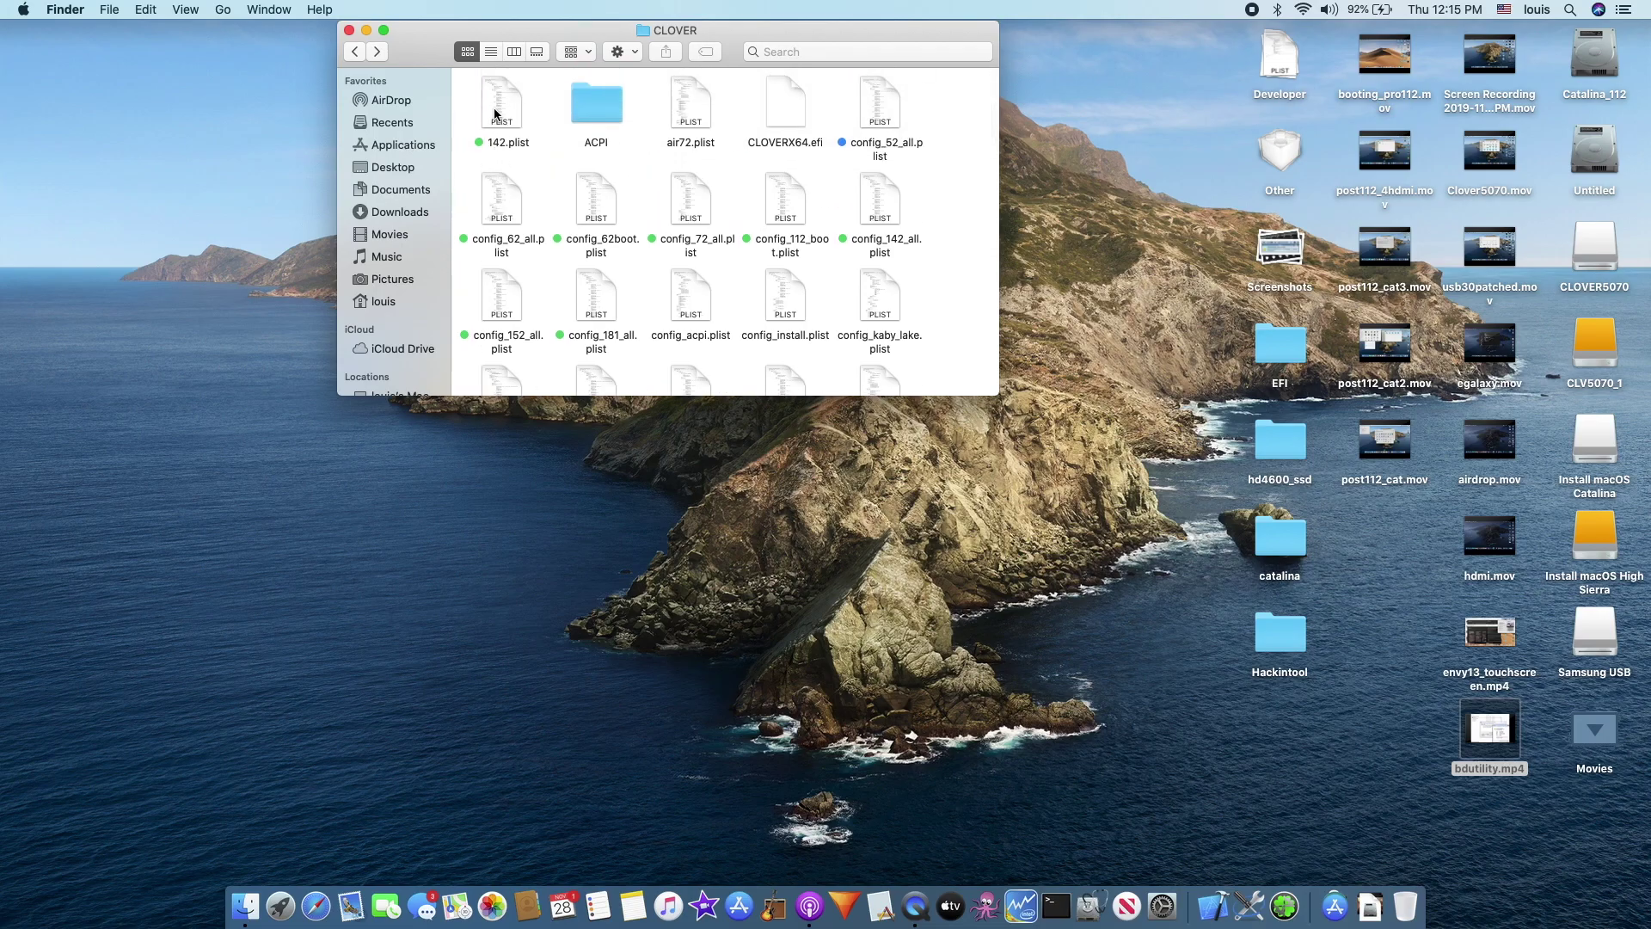
Open config_142_all.plist in Xcode and expand the Fixes and Patches entries under ACPI > DSDT.
scroll(883, 193, down, 2)
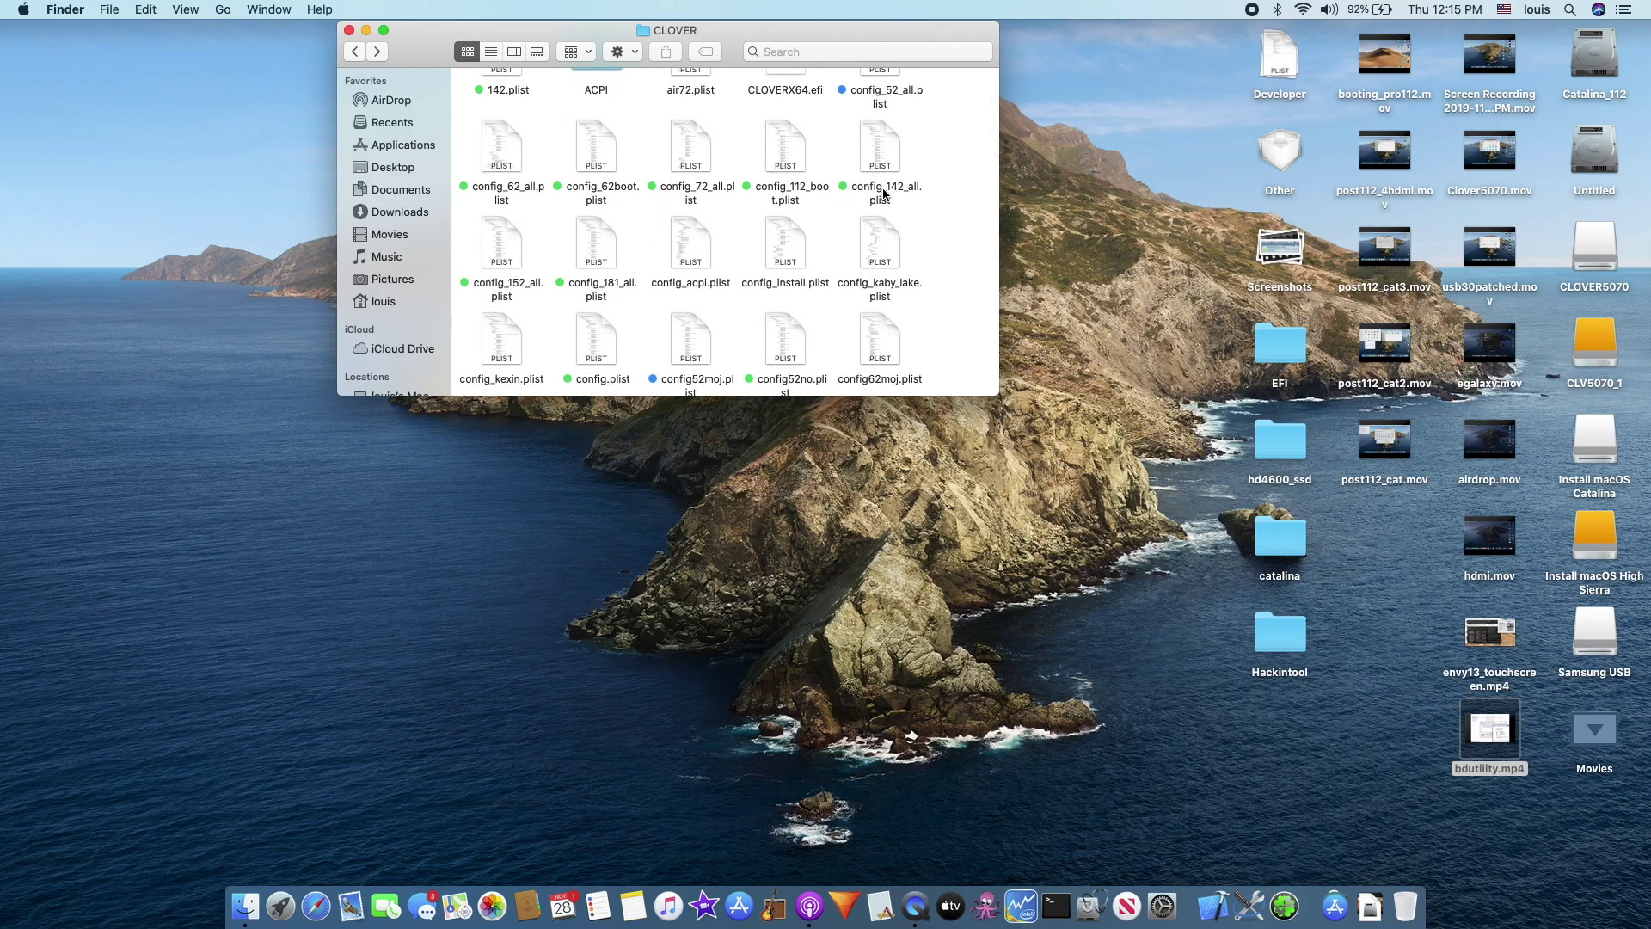
double_click(883, 193)
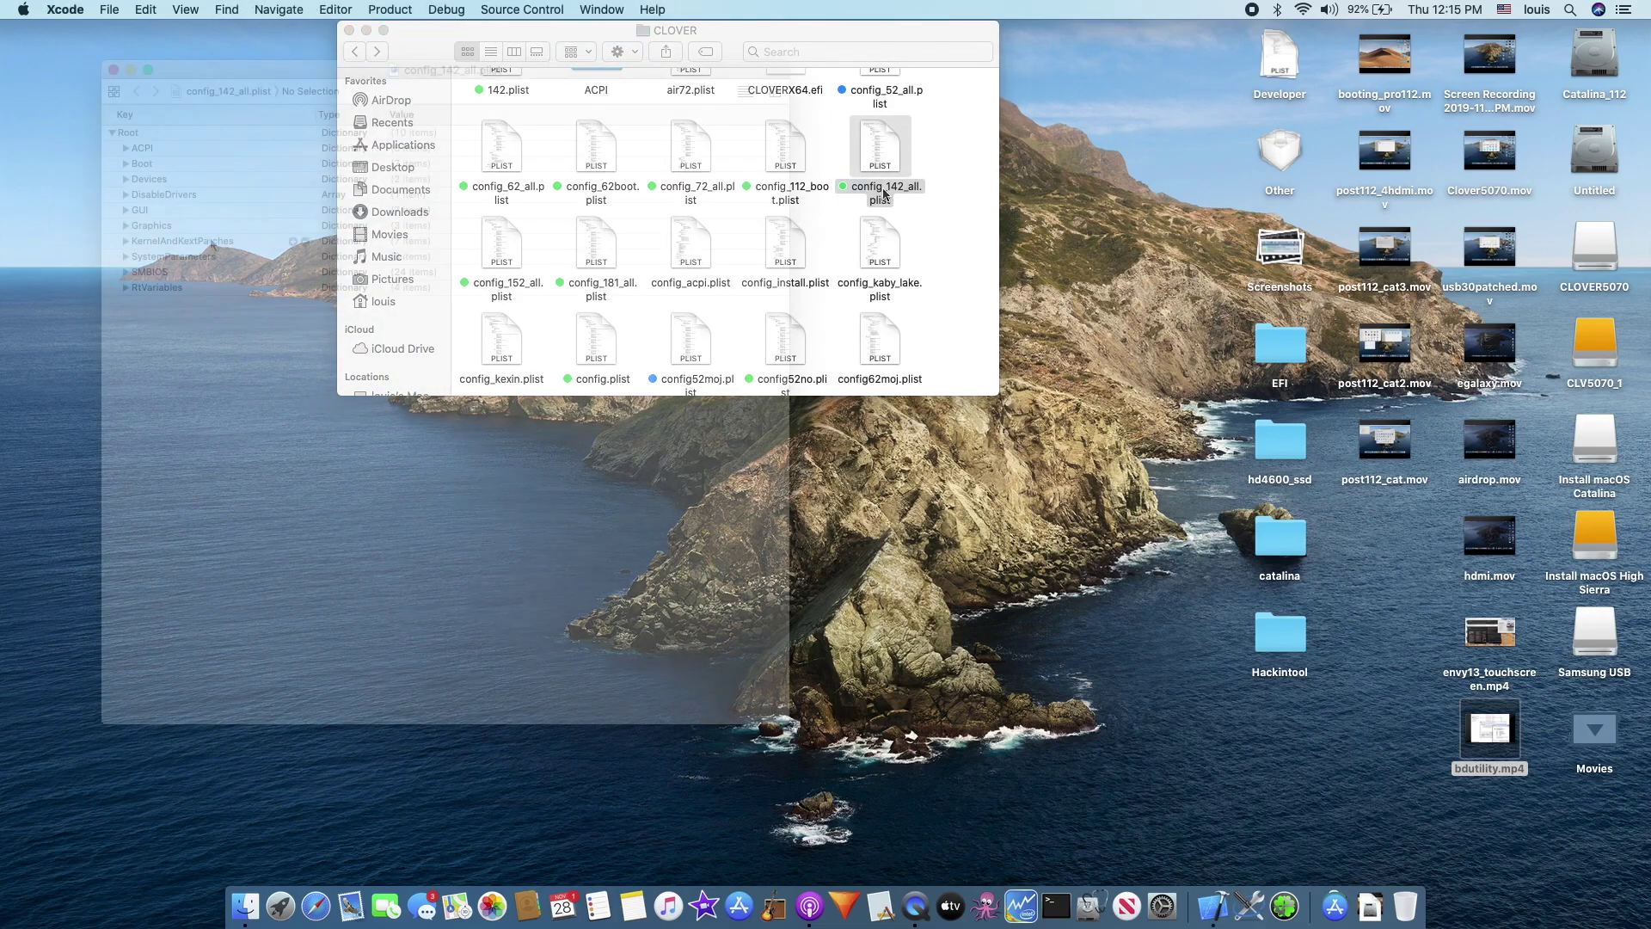
click(125, 148)
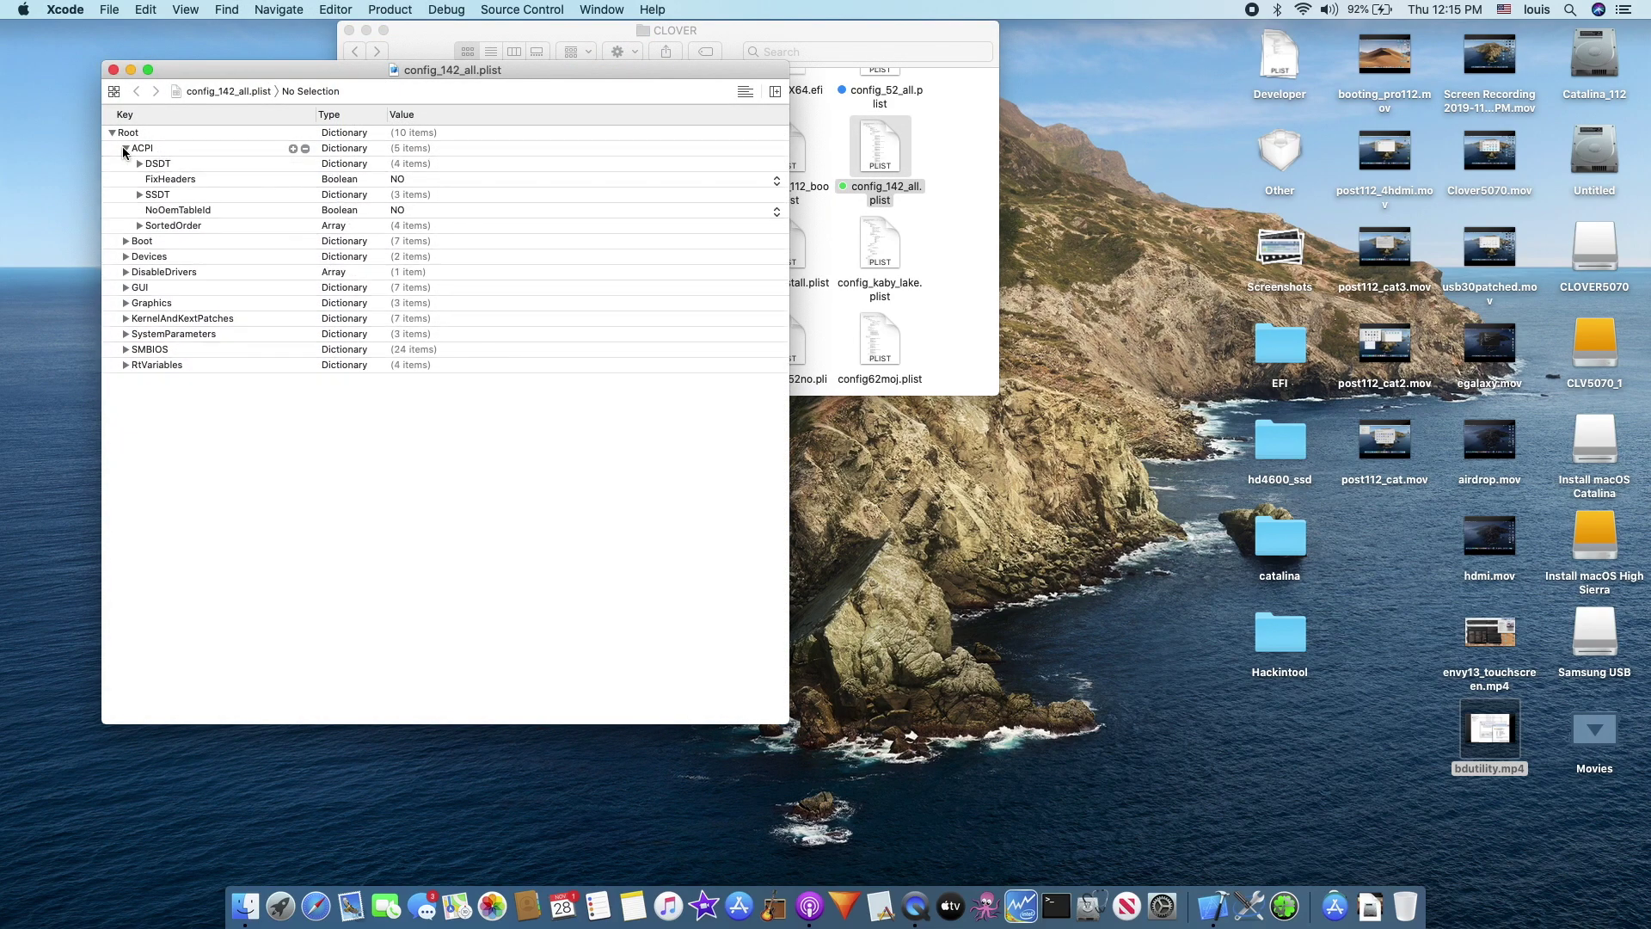
click(138, 165)
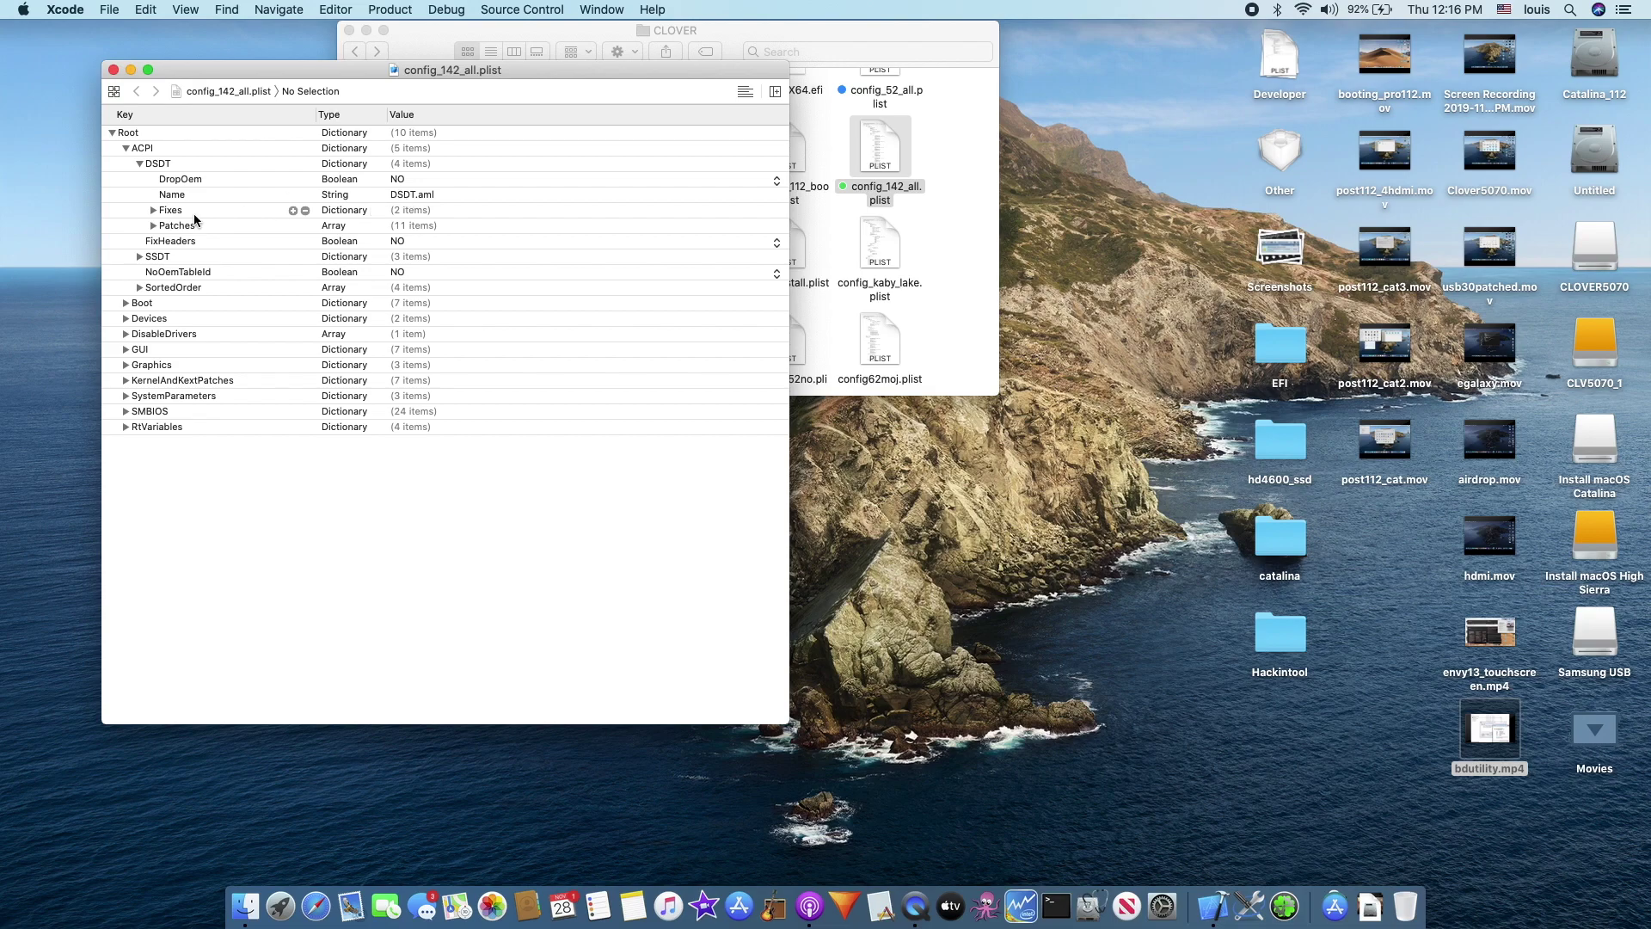
click(153, 211)
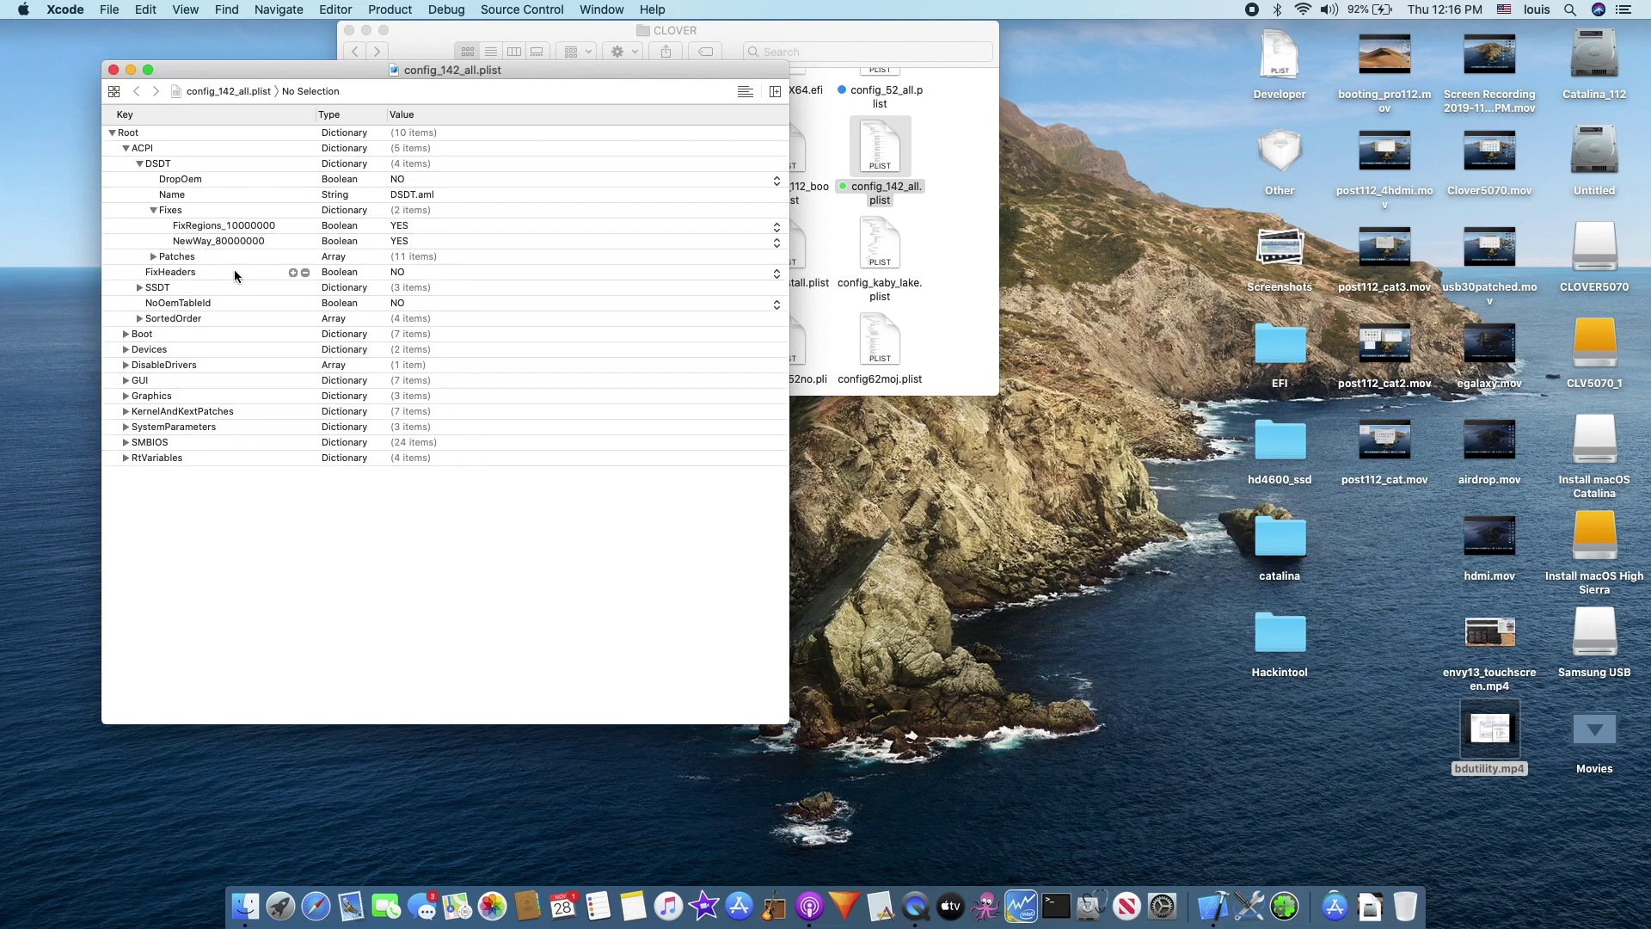
click(153, 256)
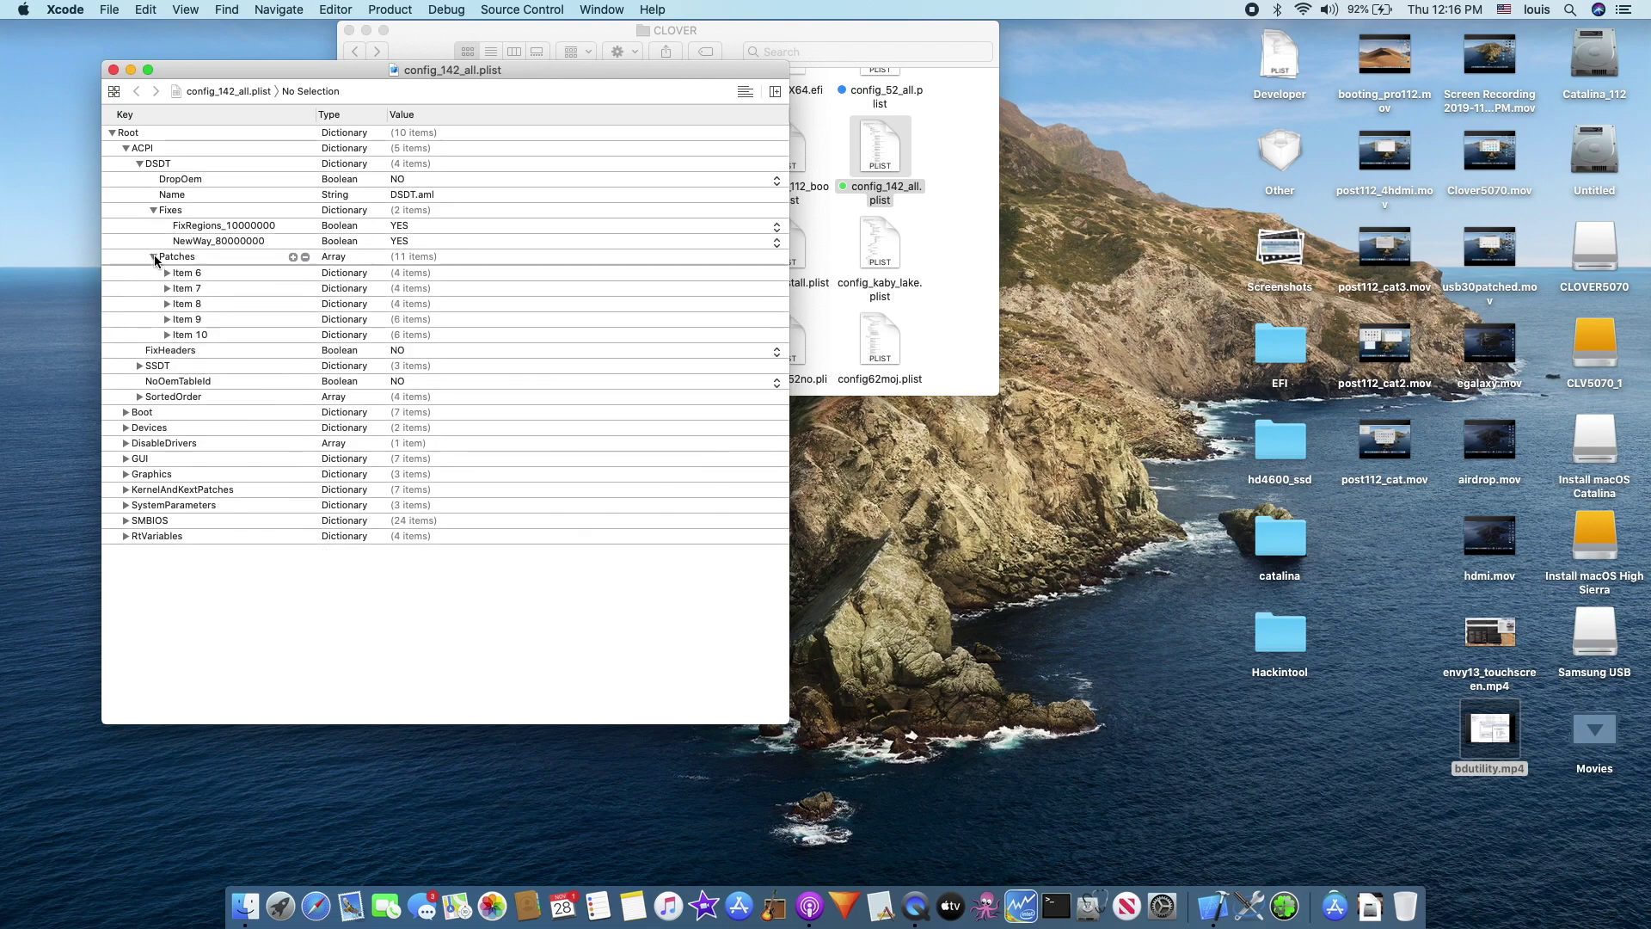
Delete the first two DSDT patches, starting with "change _OSI to XOSI".
click(167, 273)
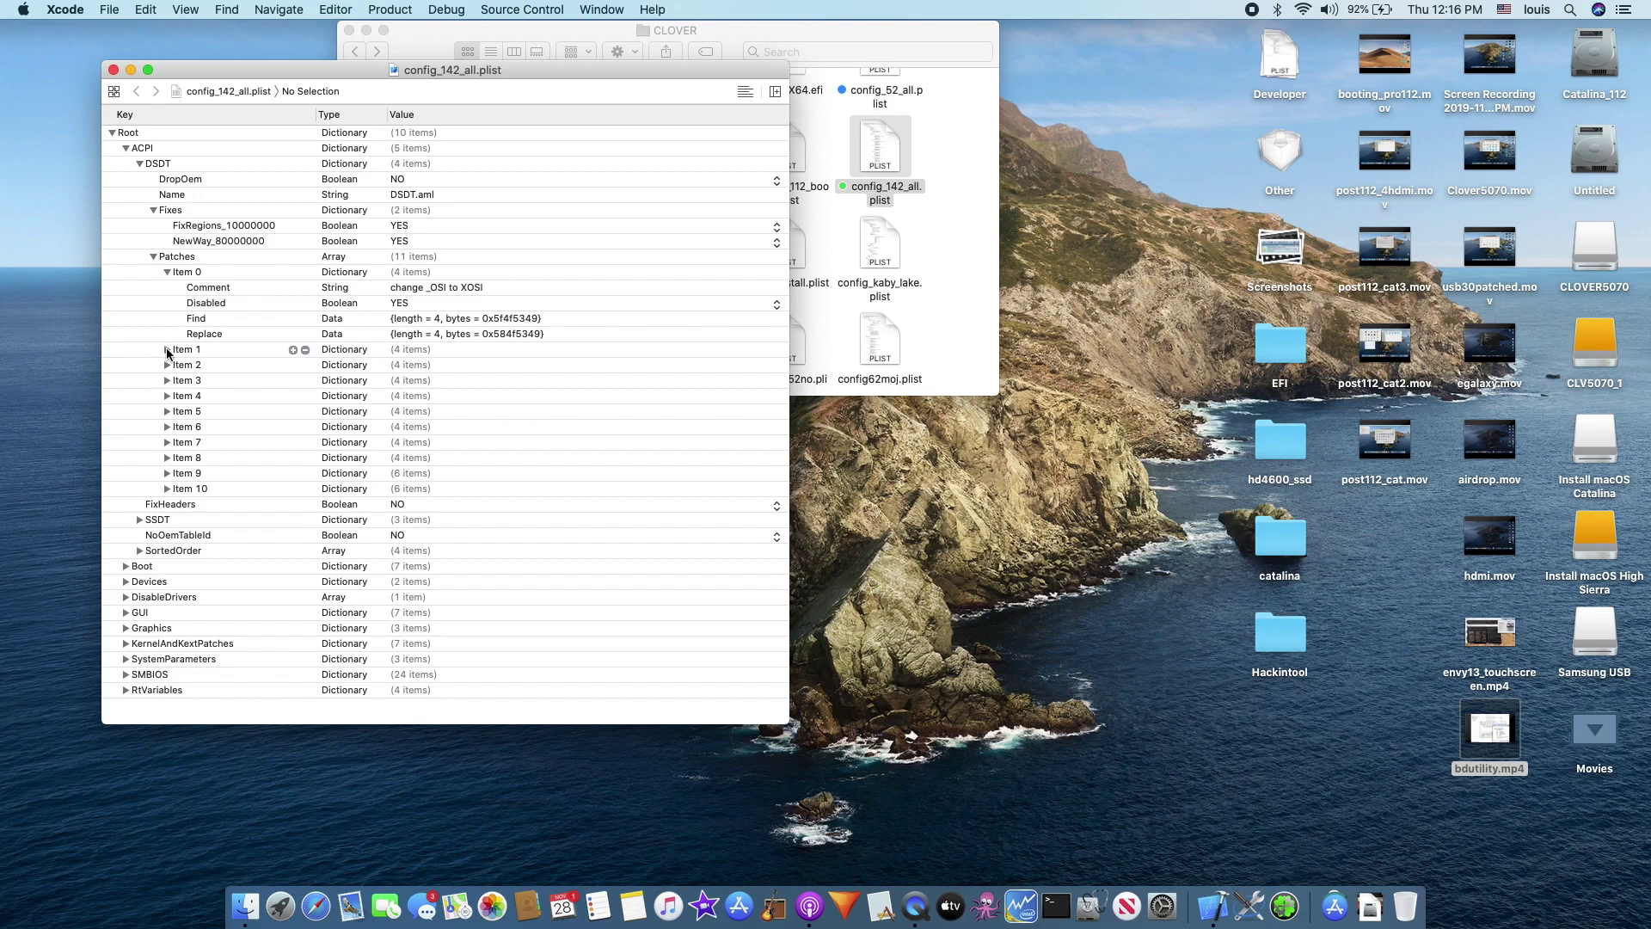
click(282, 270)
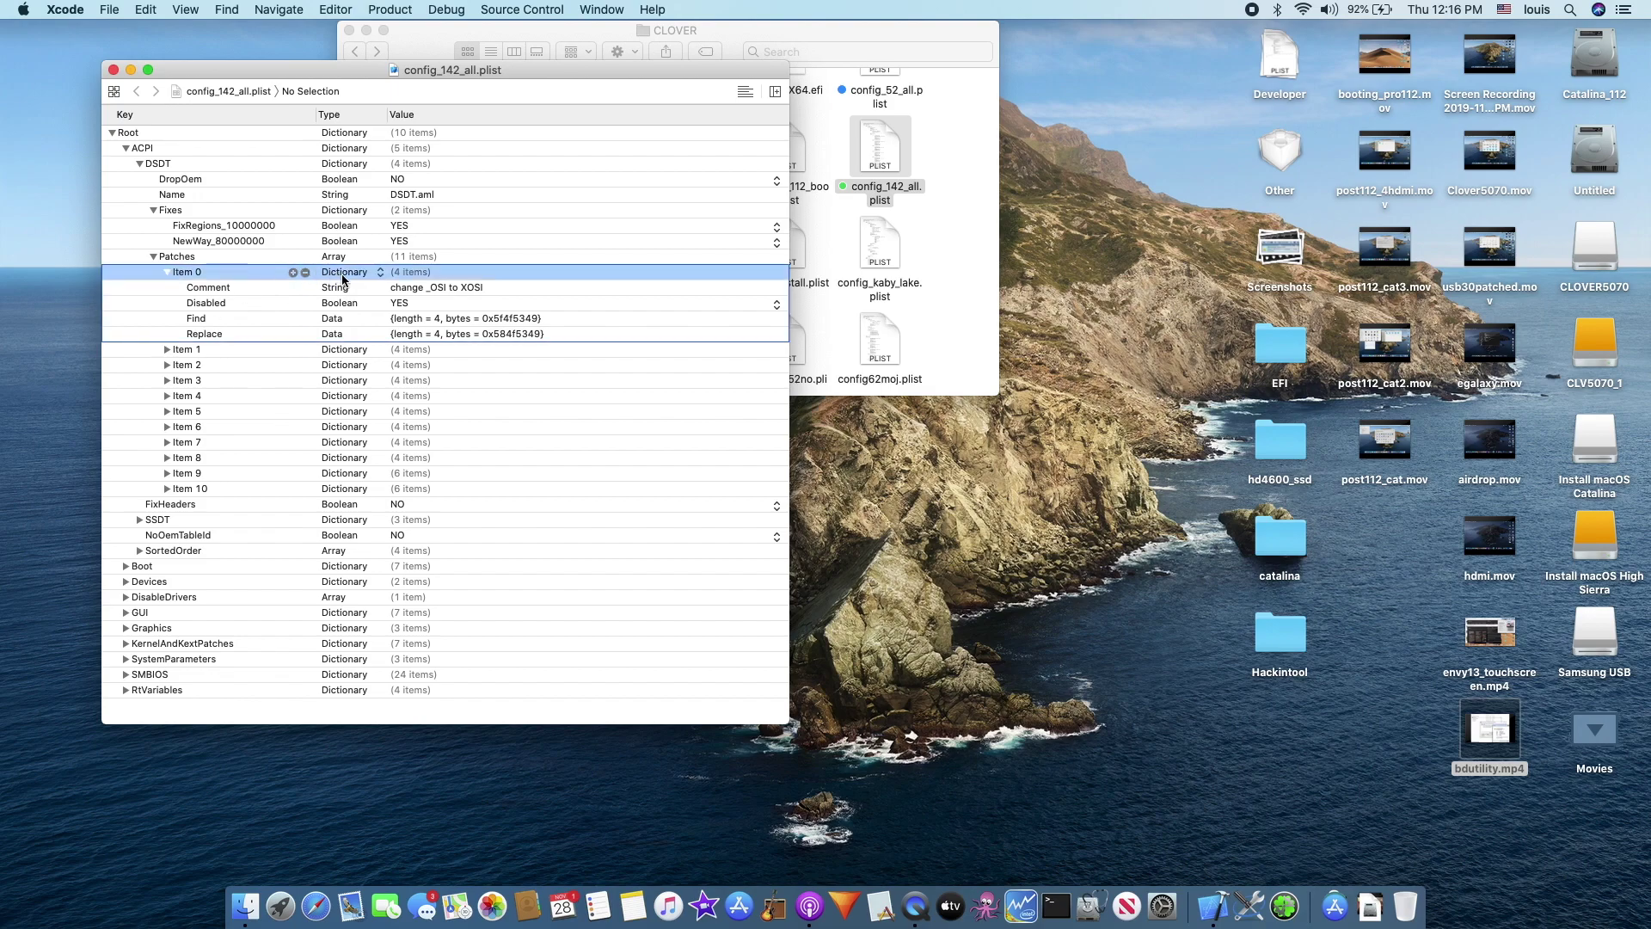
key(BackSpace)
key(BackSpace)
Check the EC0 to EC, H_EC to EC and ECDV to EC rename patches, collapsing each one after viewing.
click(480, 303)
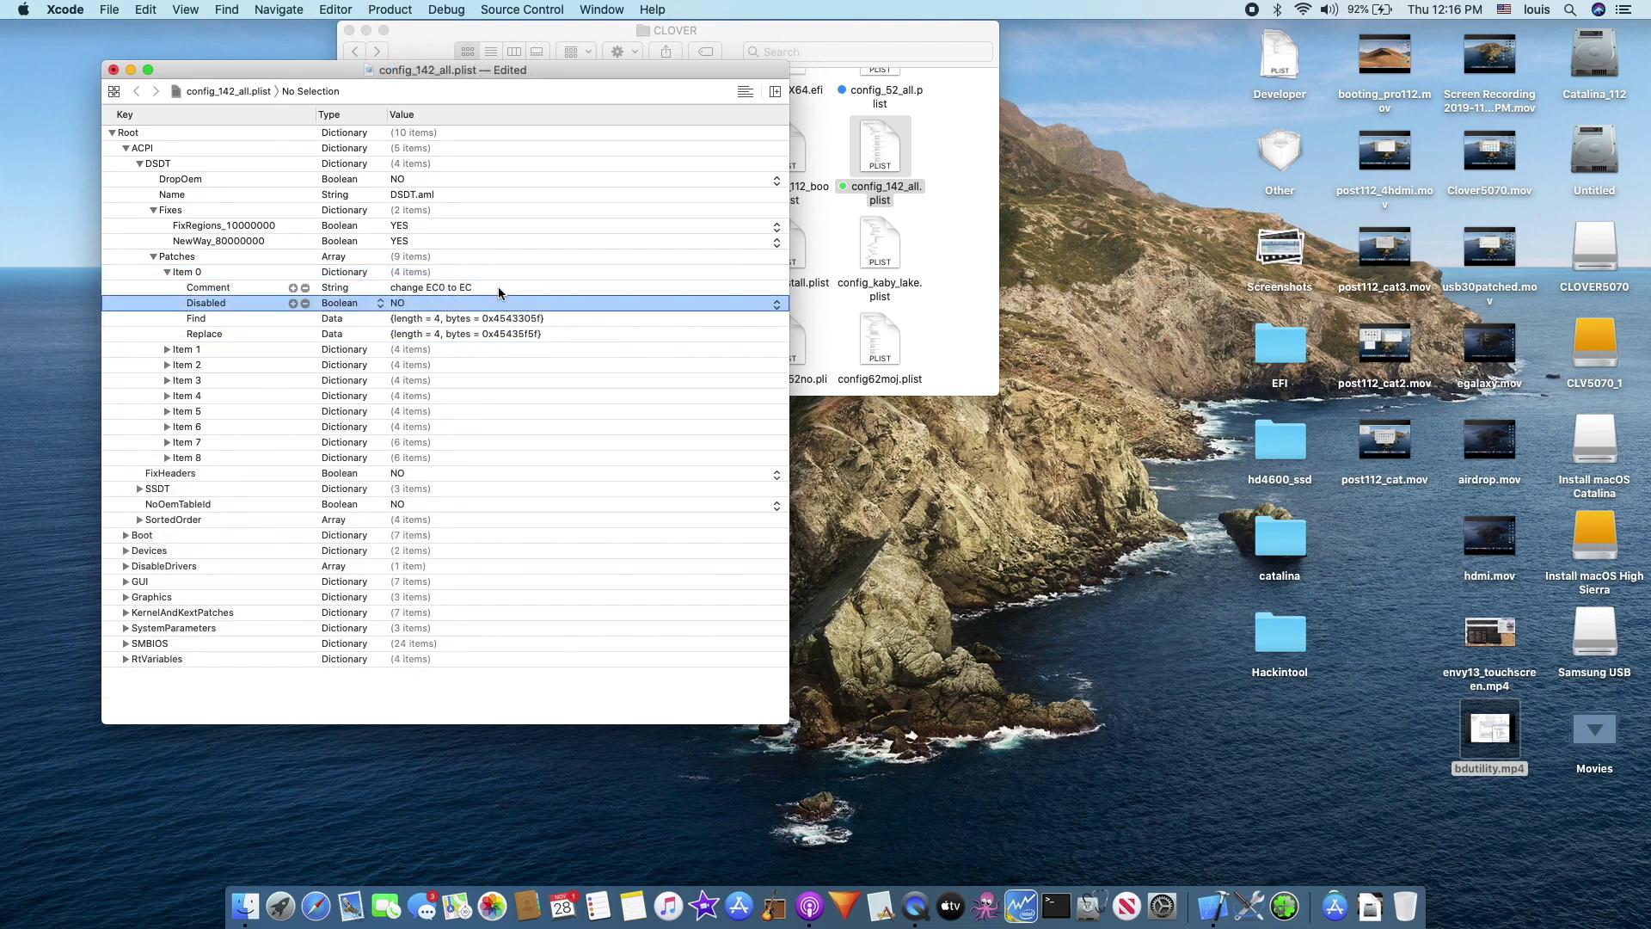
click(498, 286)
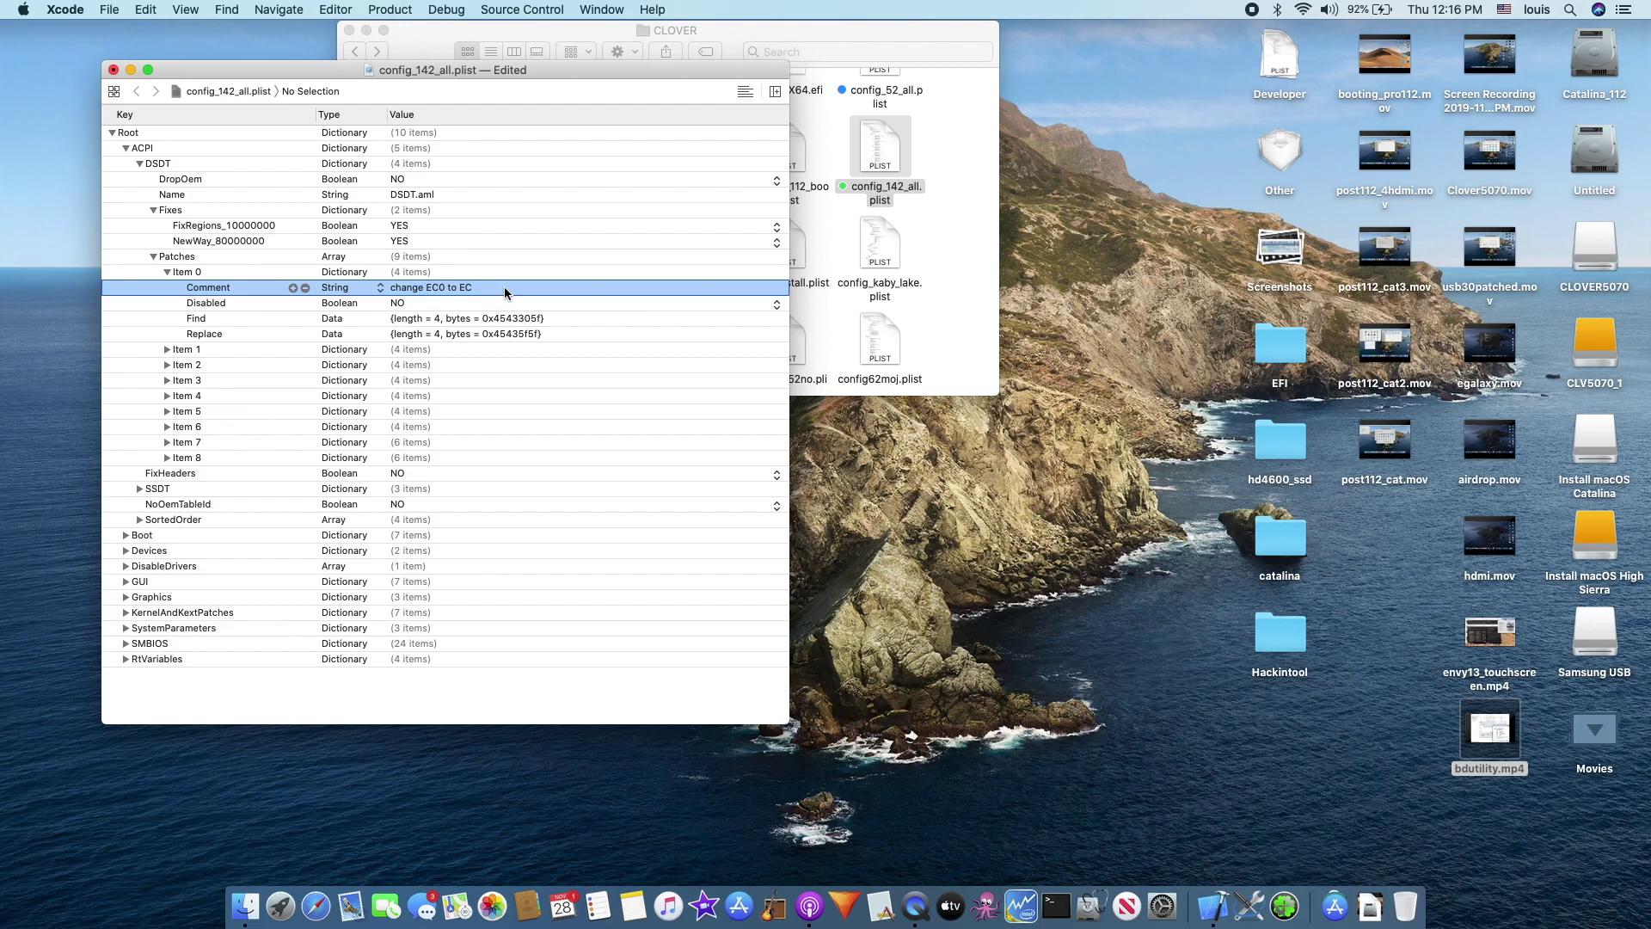
click(168, 272)
click(166, 287)
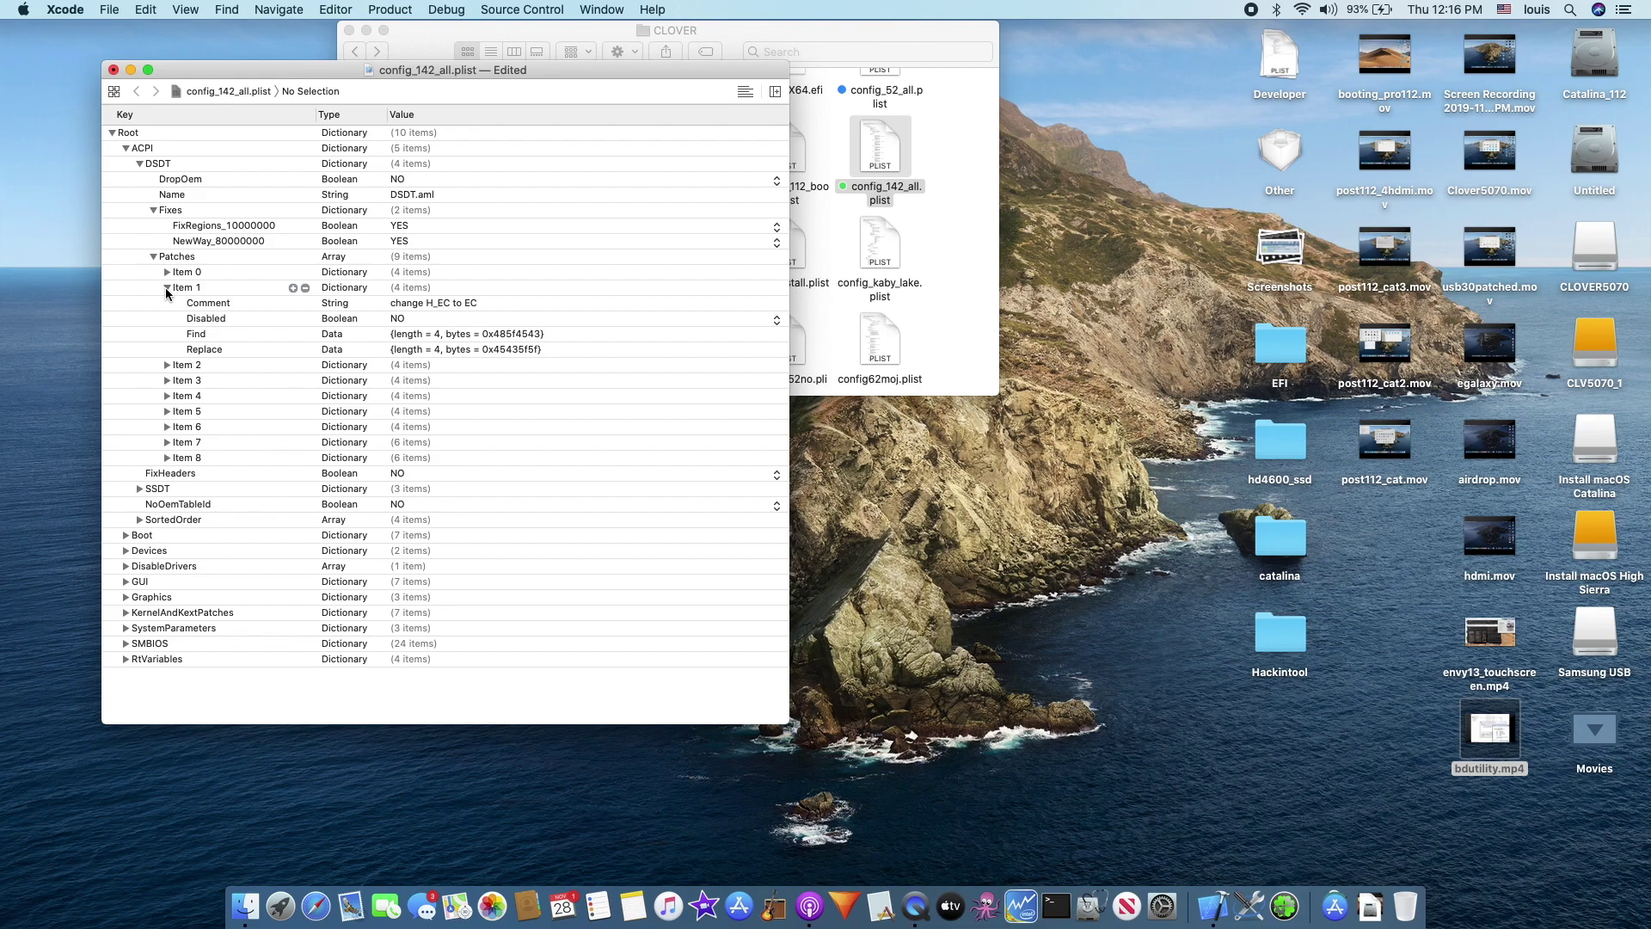
click(166, 287)
click(167, 303)
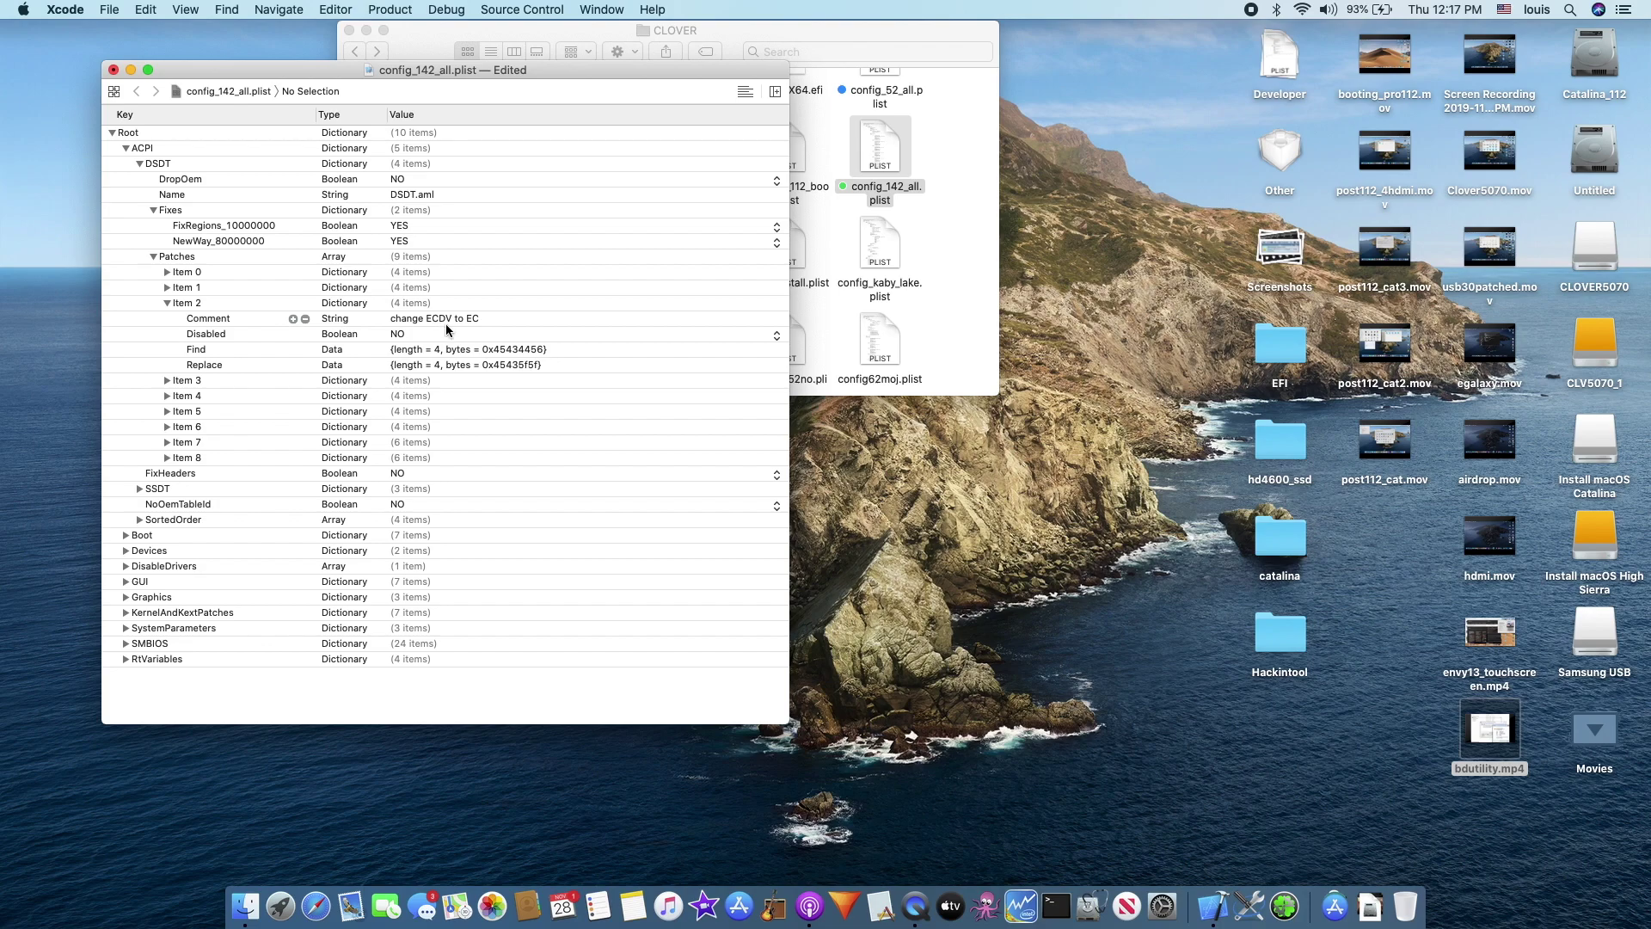
click(166, 303)
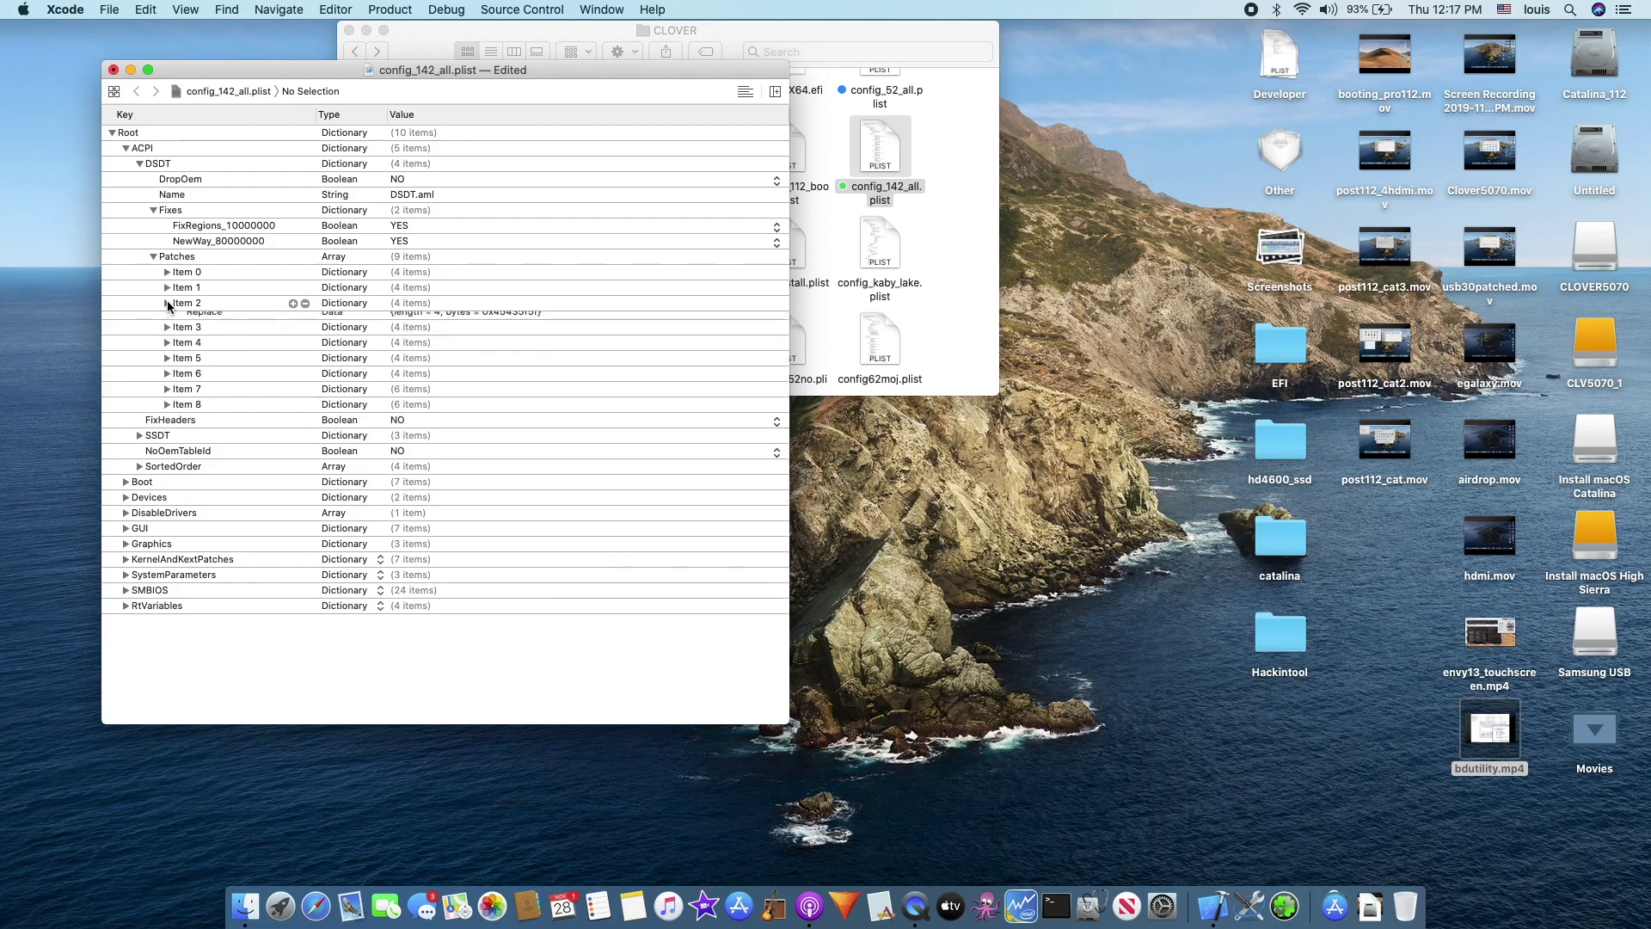
Delete four DSDT patches from Item 3 on, starting with HDAS to HDEF and HECI to IMEI, and collapse the I2C patch.
click(166, 317)
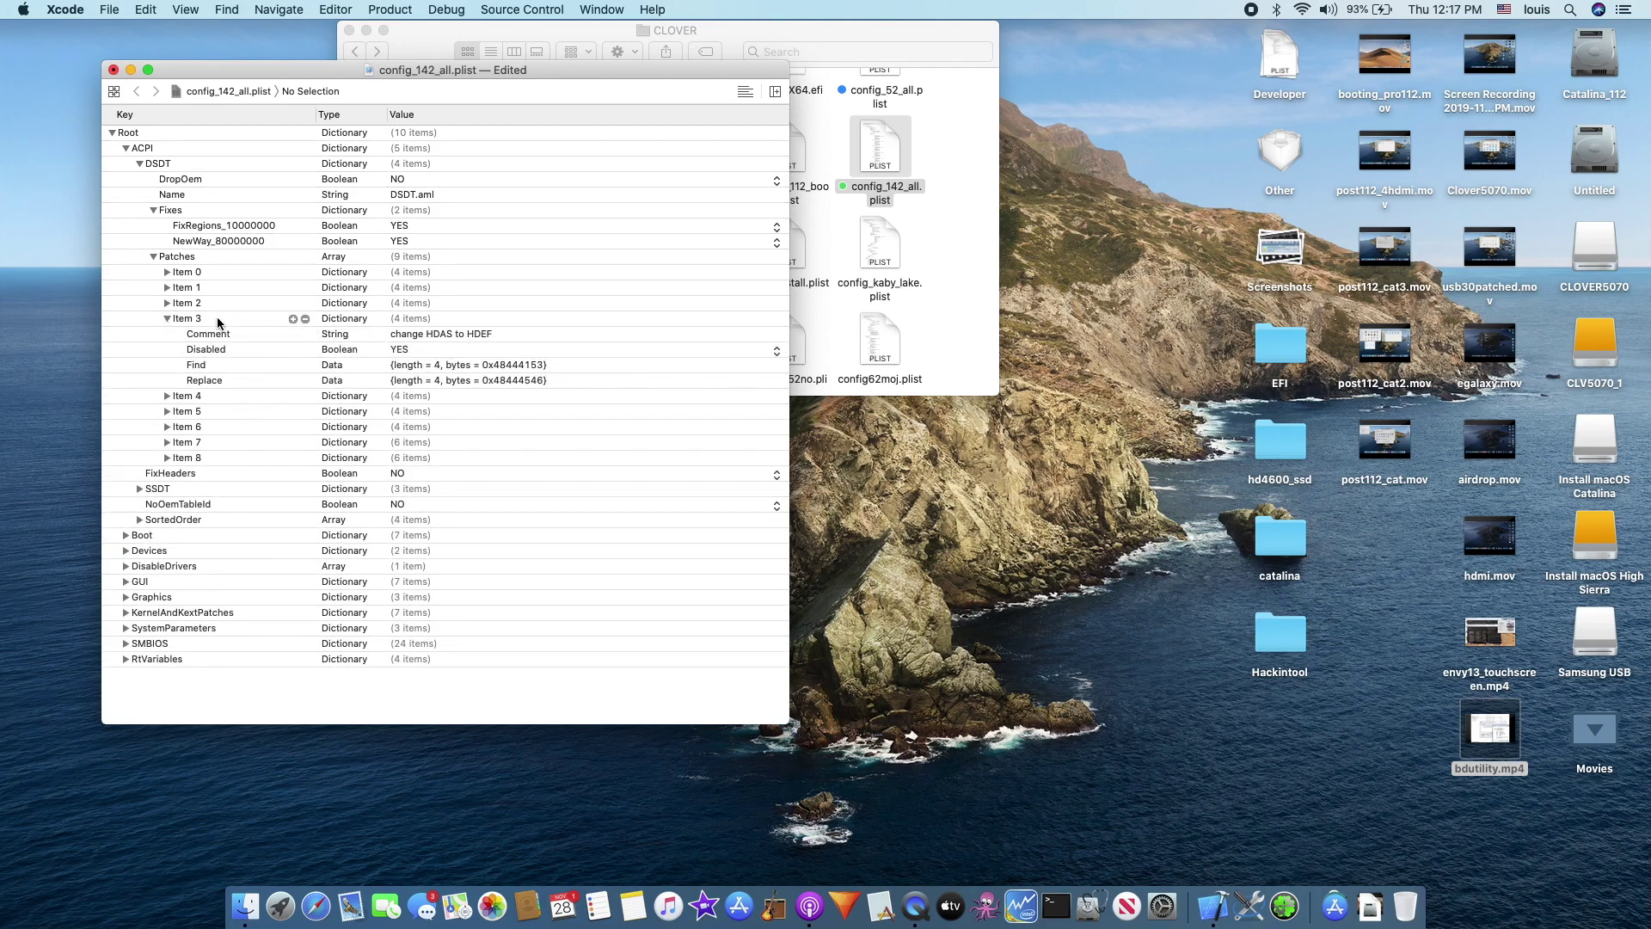
click(165, 317)
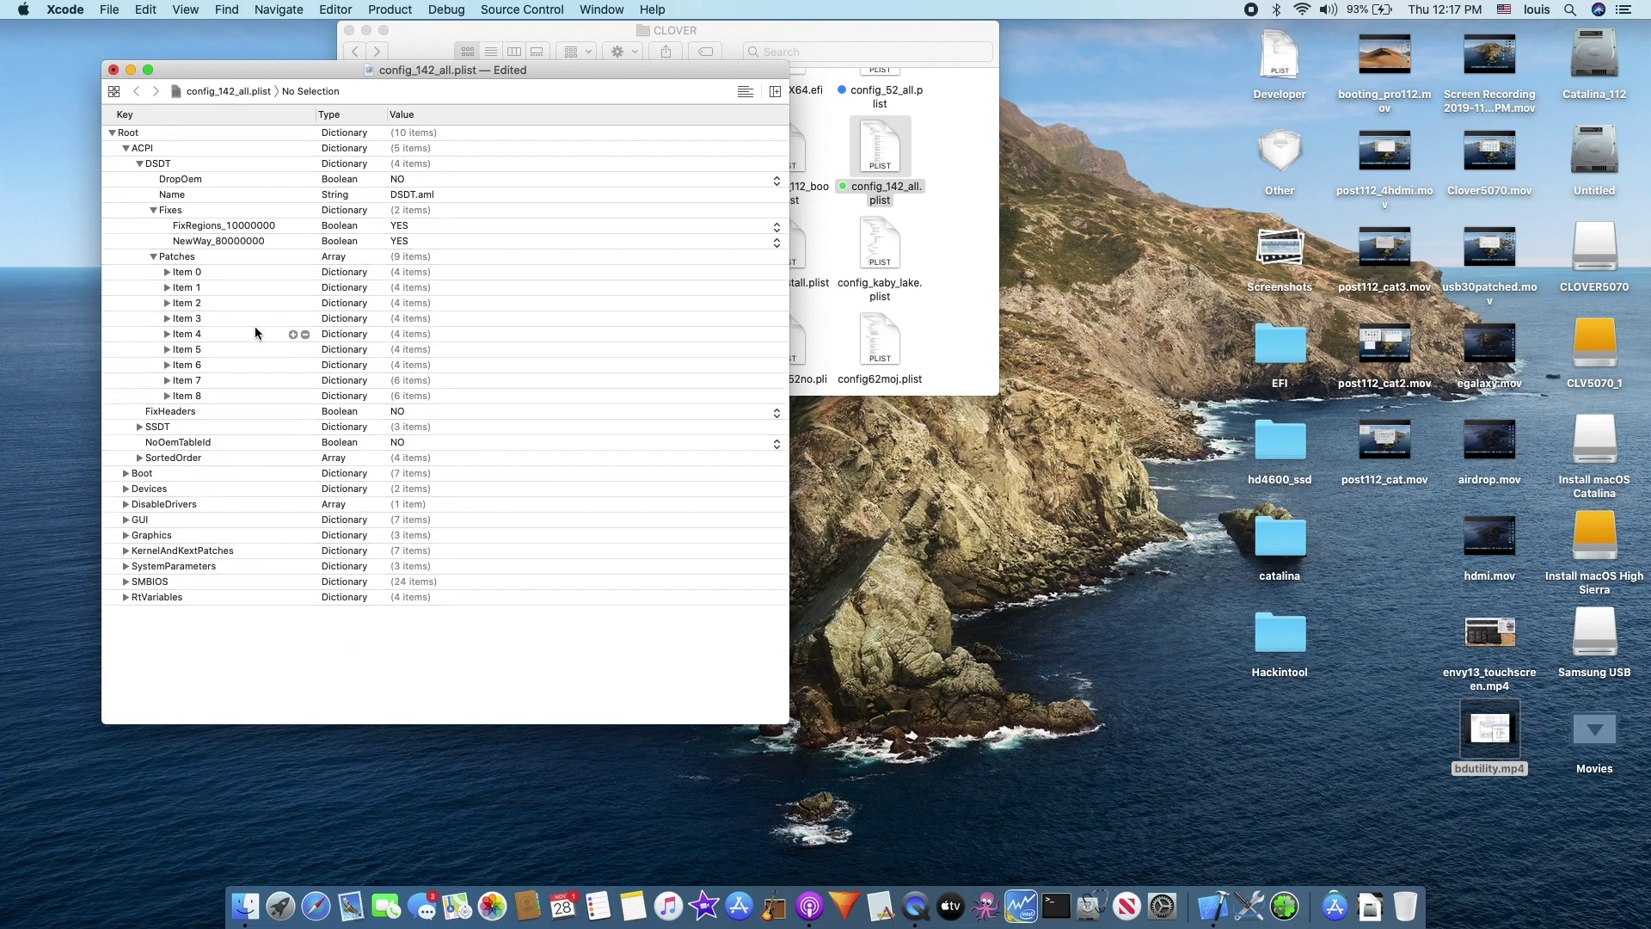
click(168, 319)
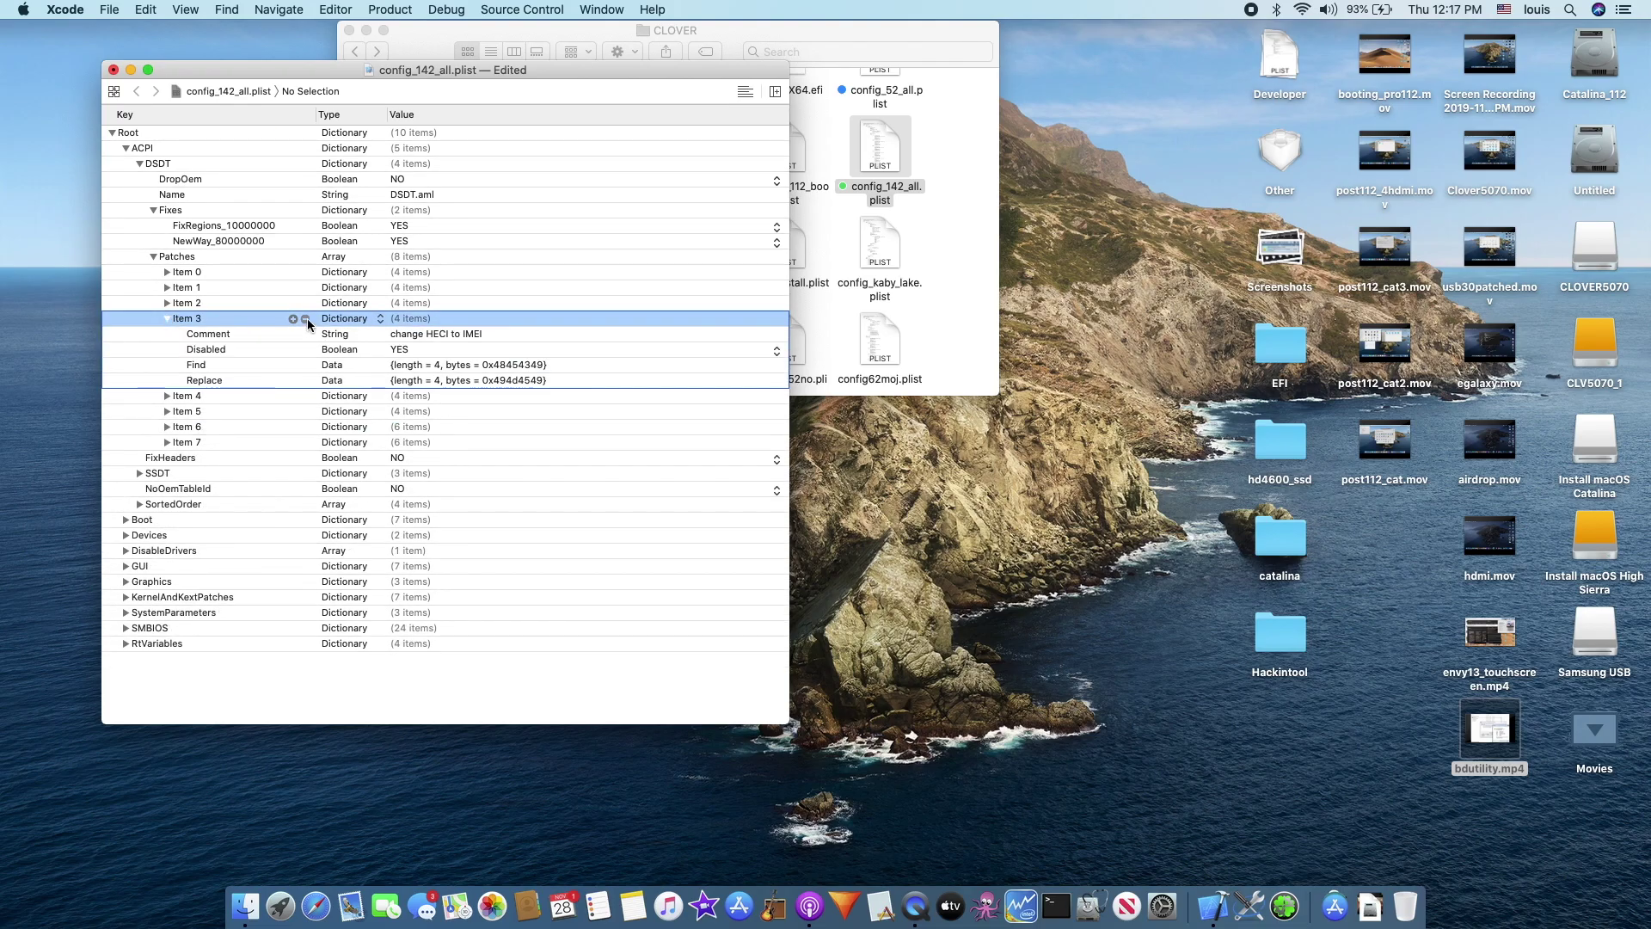
key(super+z)
key(super+z)
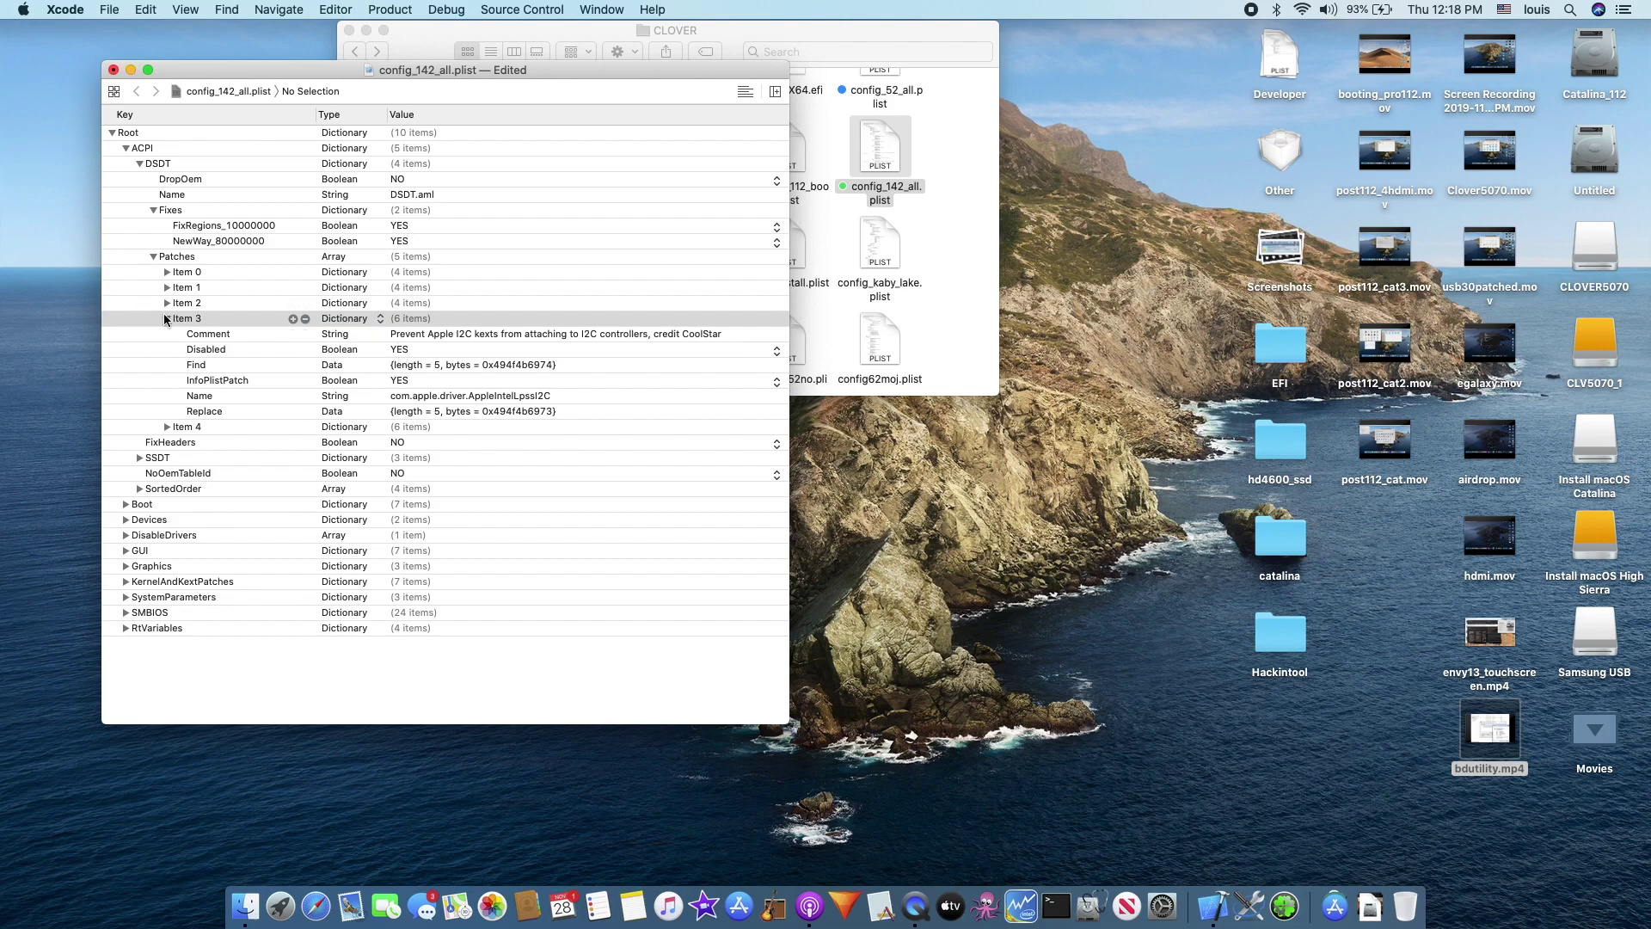
key(Left)
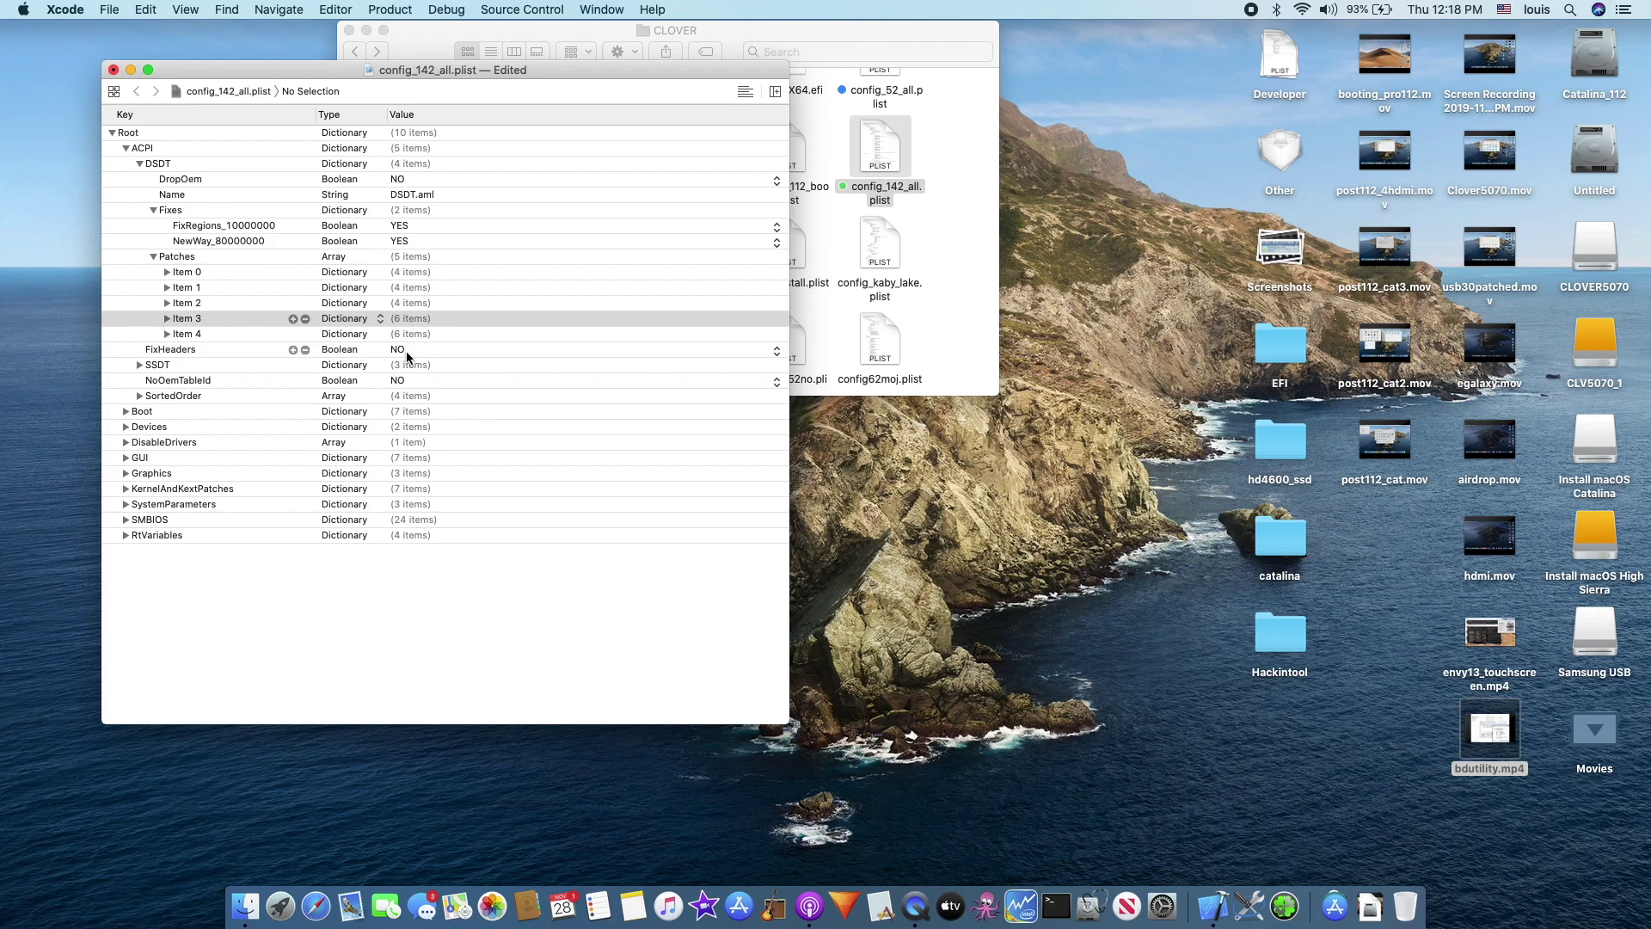
Review the SSDT settings and the SSDT files listed in SortedOrder under ACPI, and bring the CLOVER folder window forward.
click(138, 365)
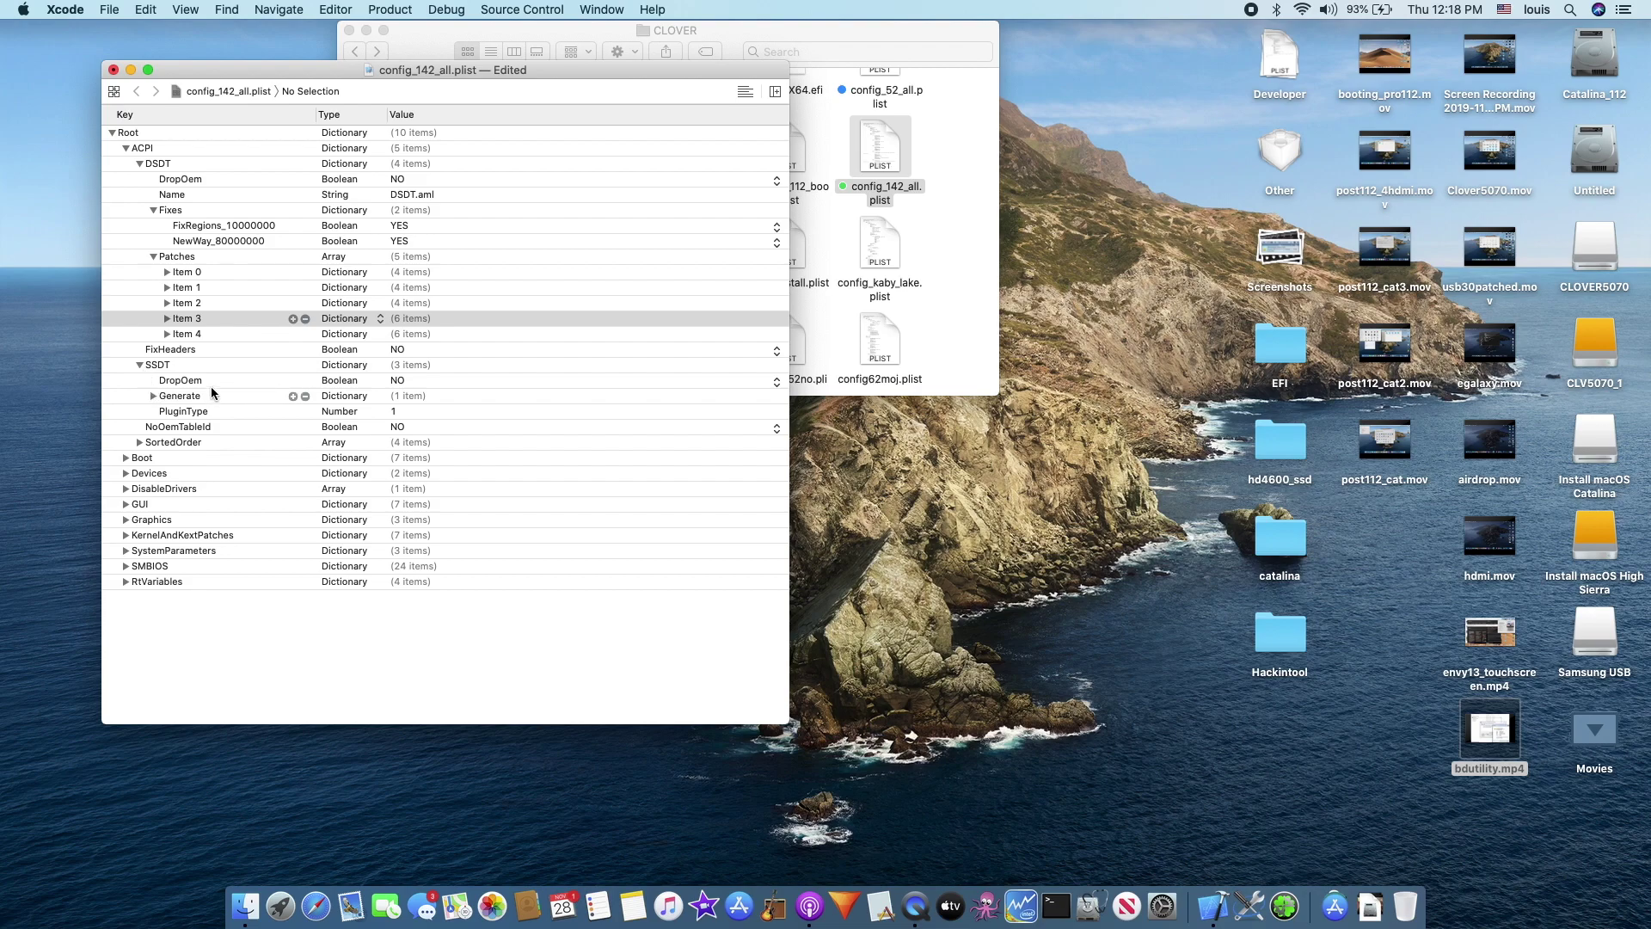
click(153, 395)
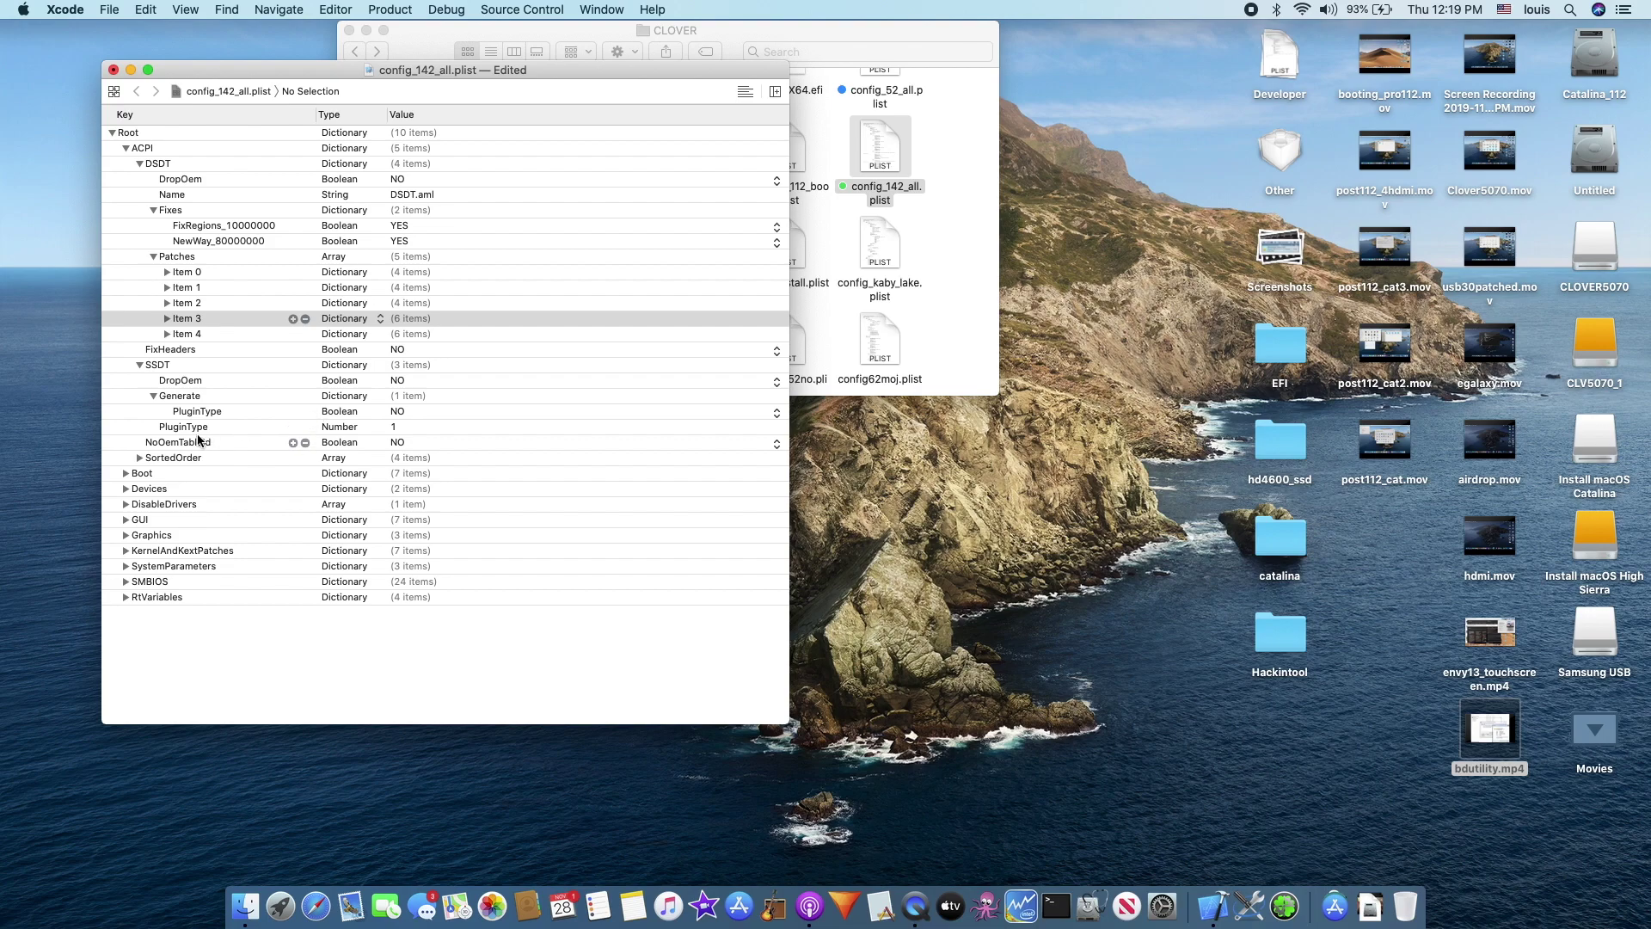
click(138, 457)
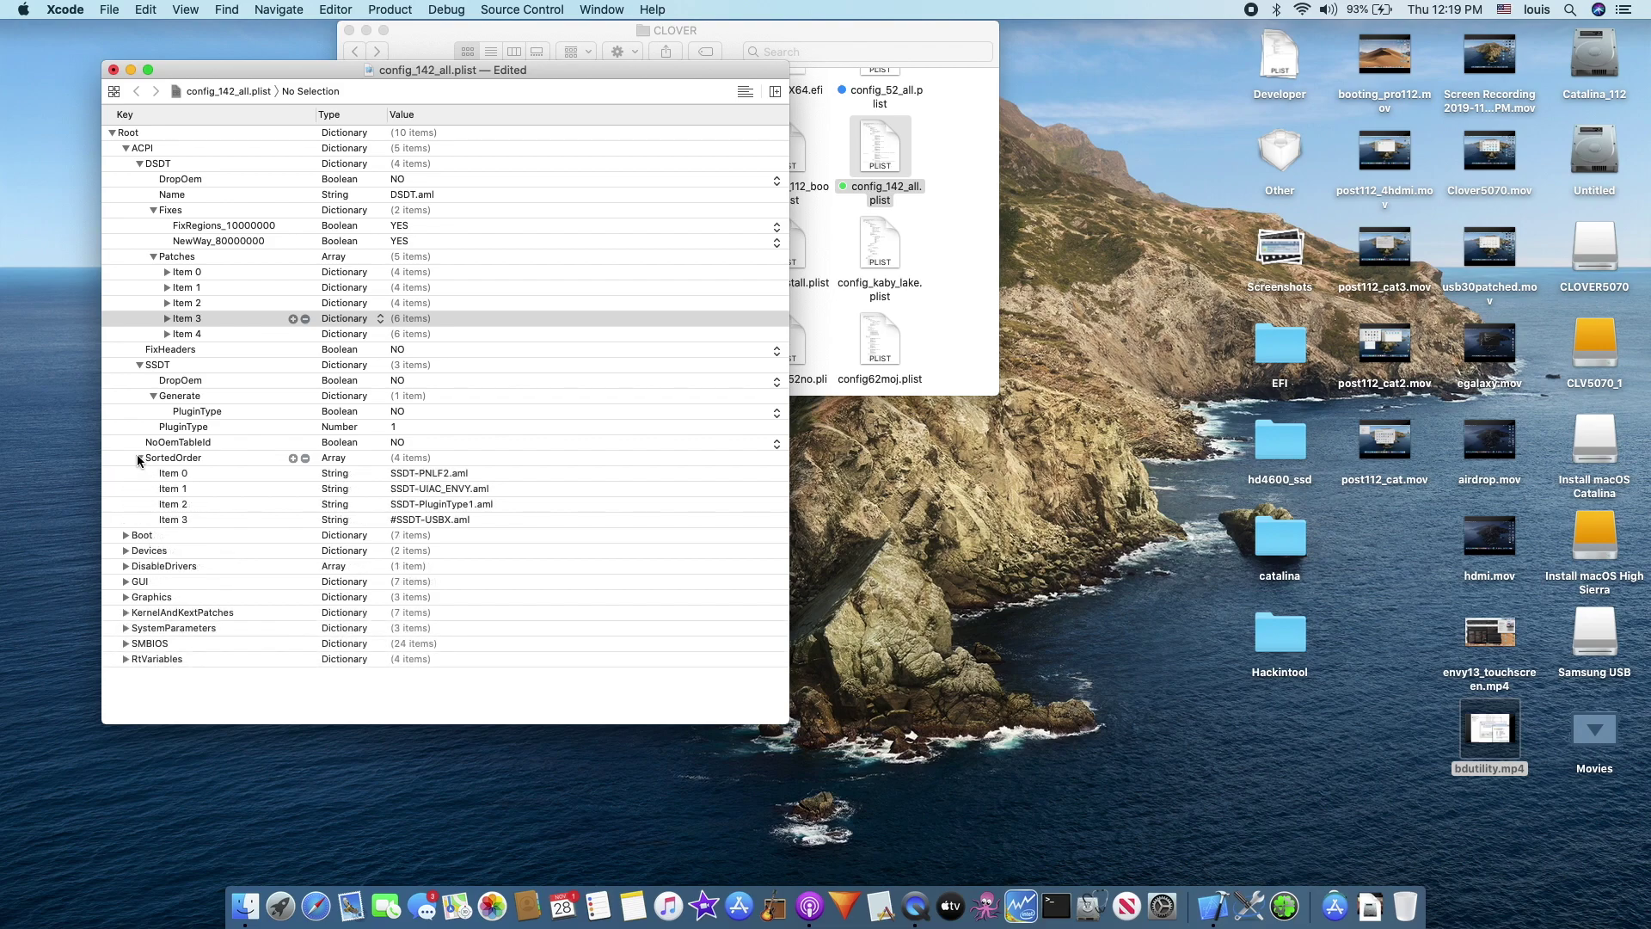
click(421, 472)
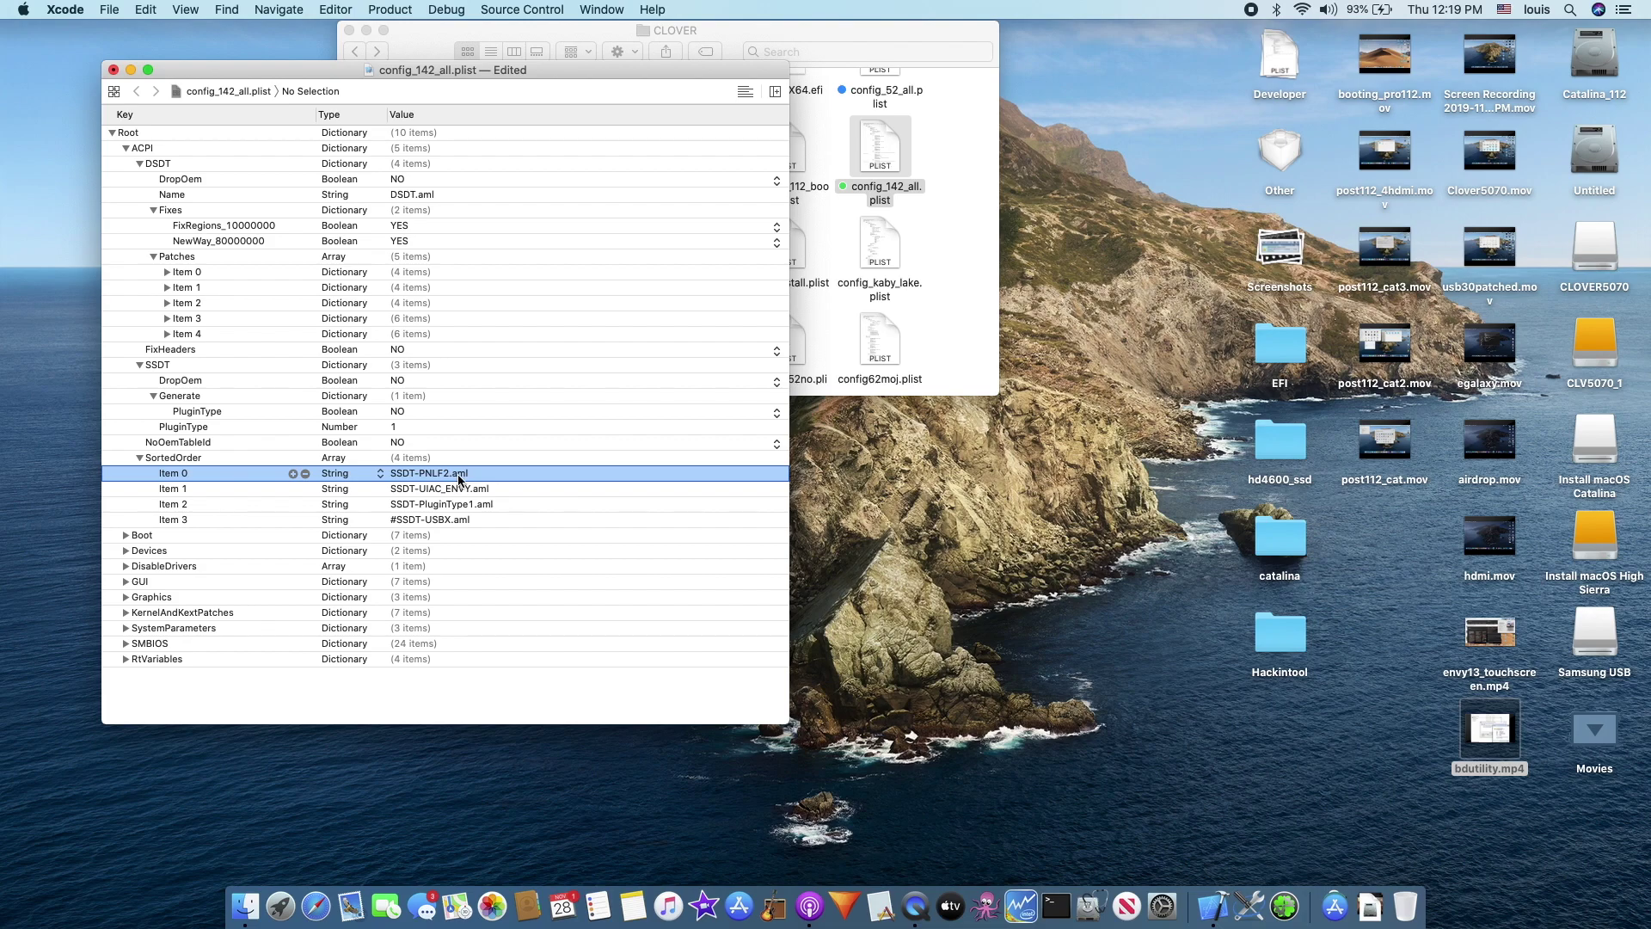
click(215, 489)
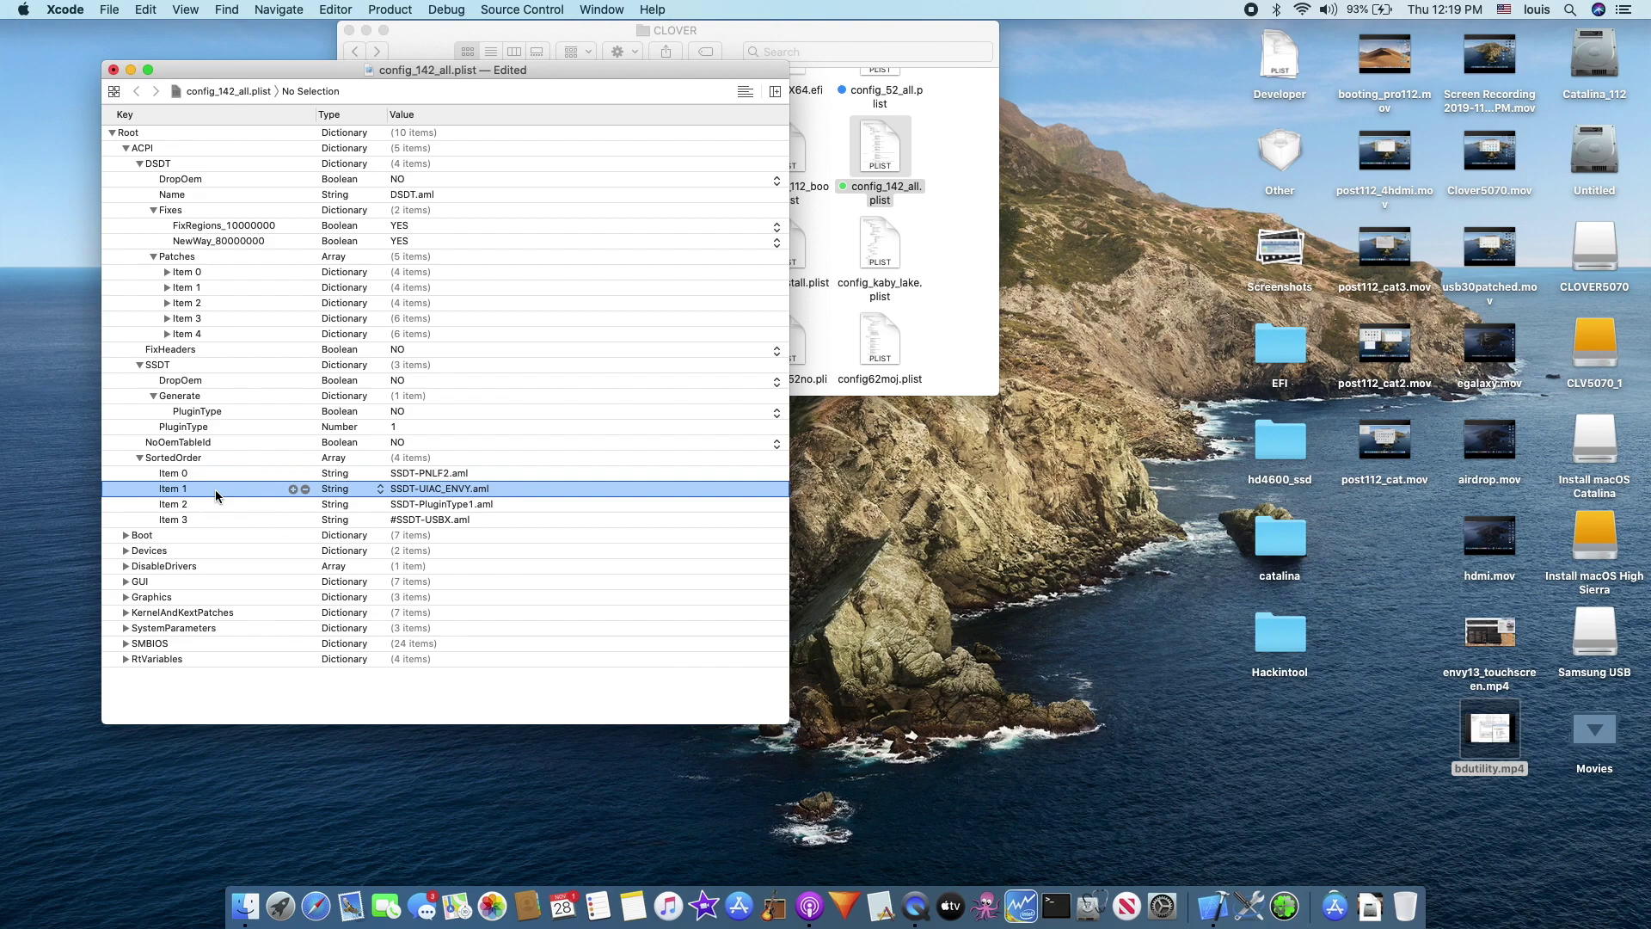
click(434, 504)
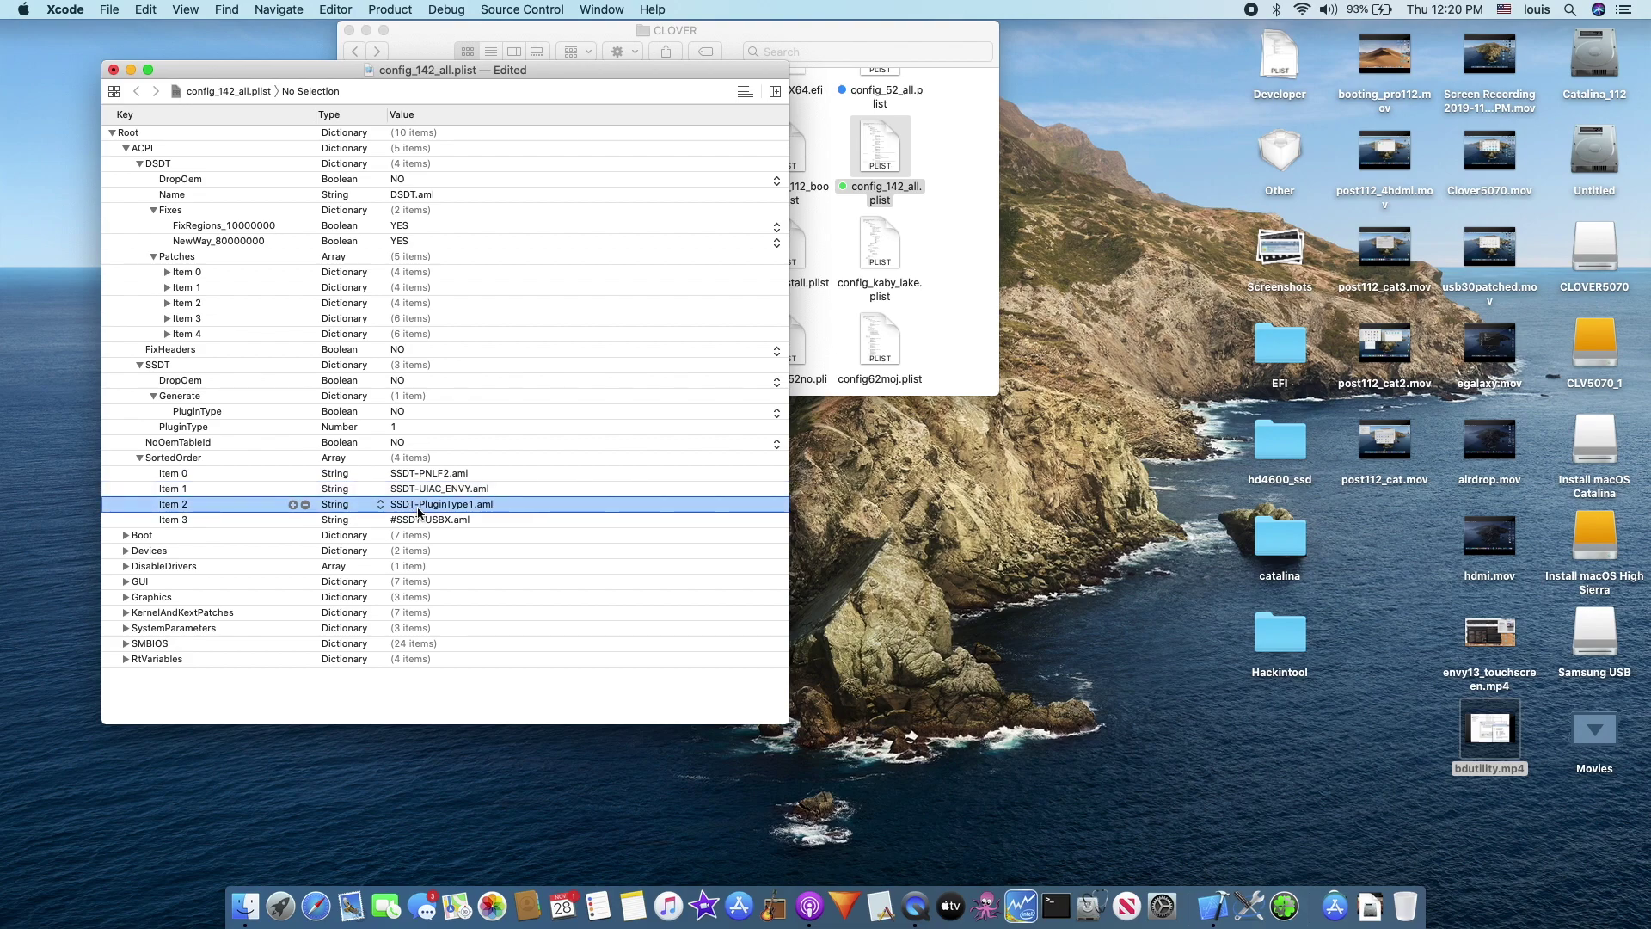
click(845, 33)
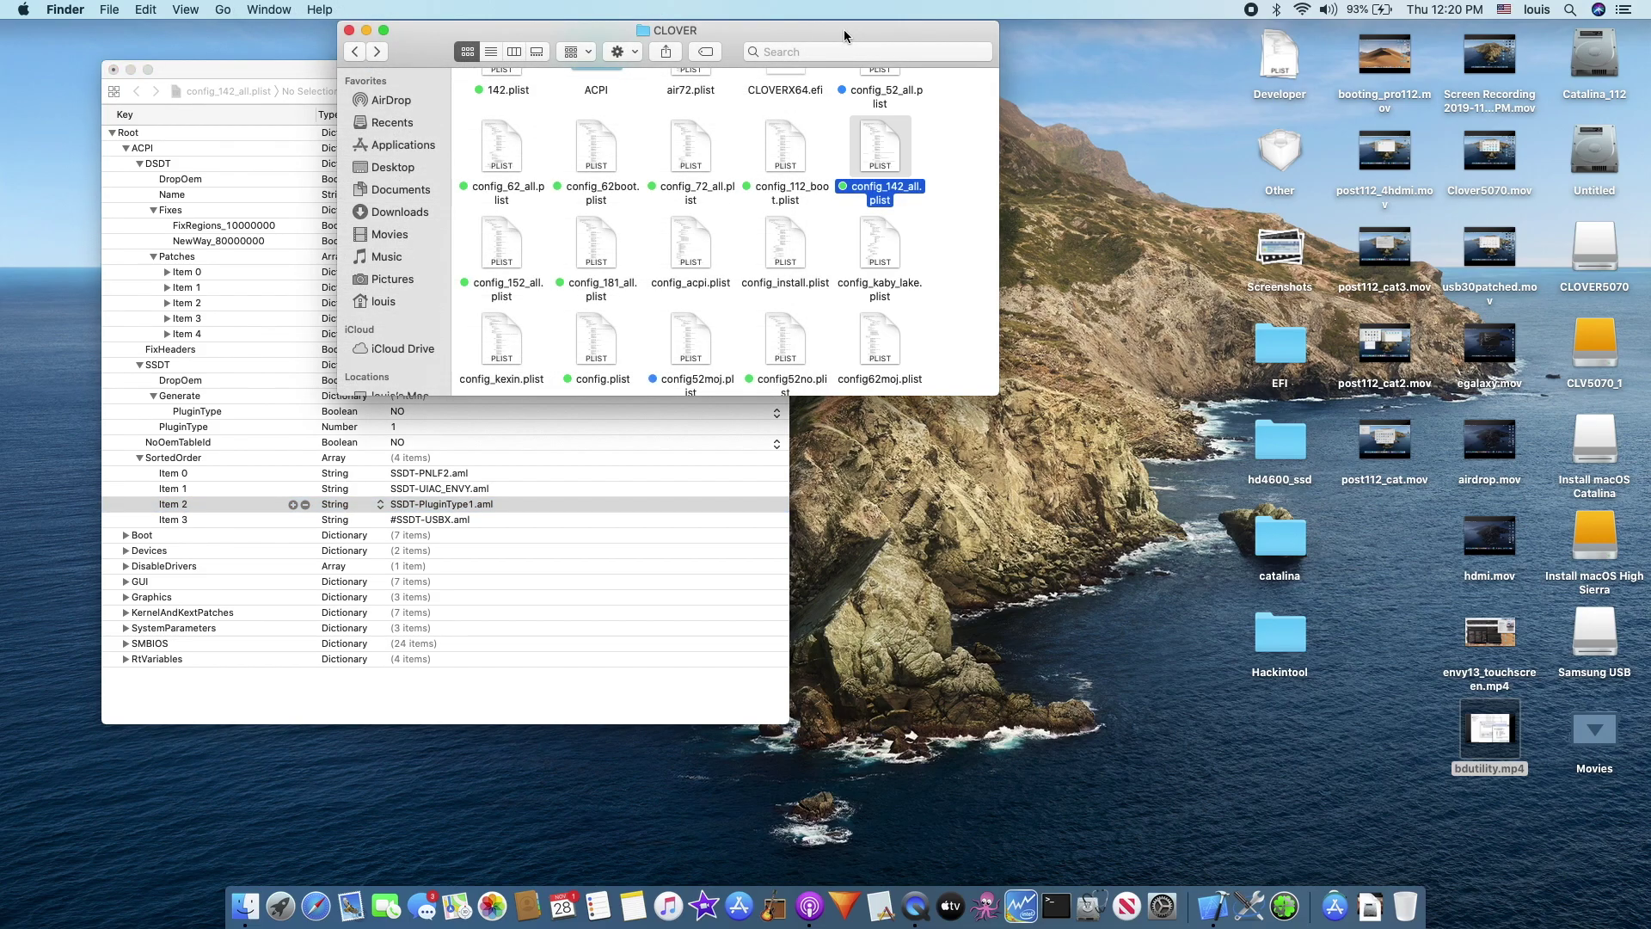
Inspect the processor details of SSDT62MOJ.aml from the 62 folder in MaciASL, and close the file and the folder window.
scroll(725, 207, up, 2)
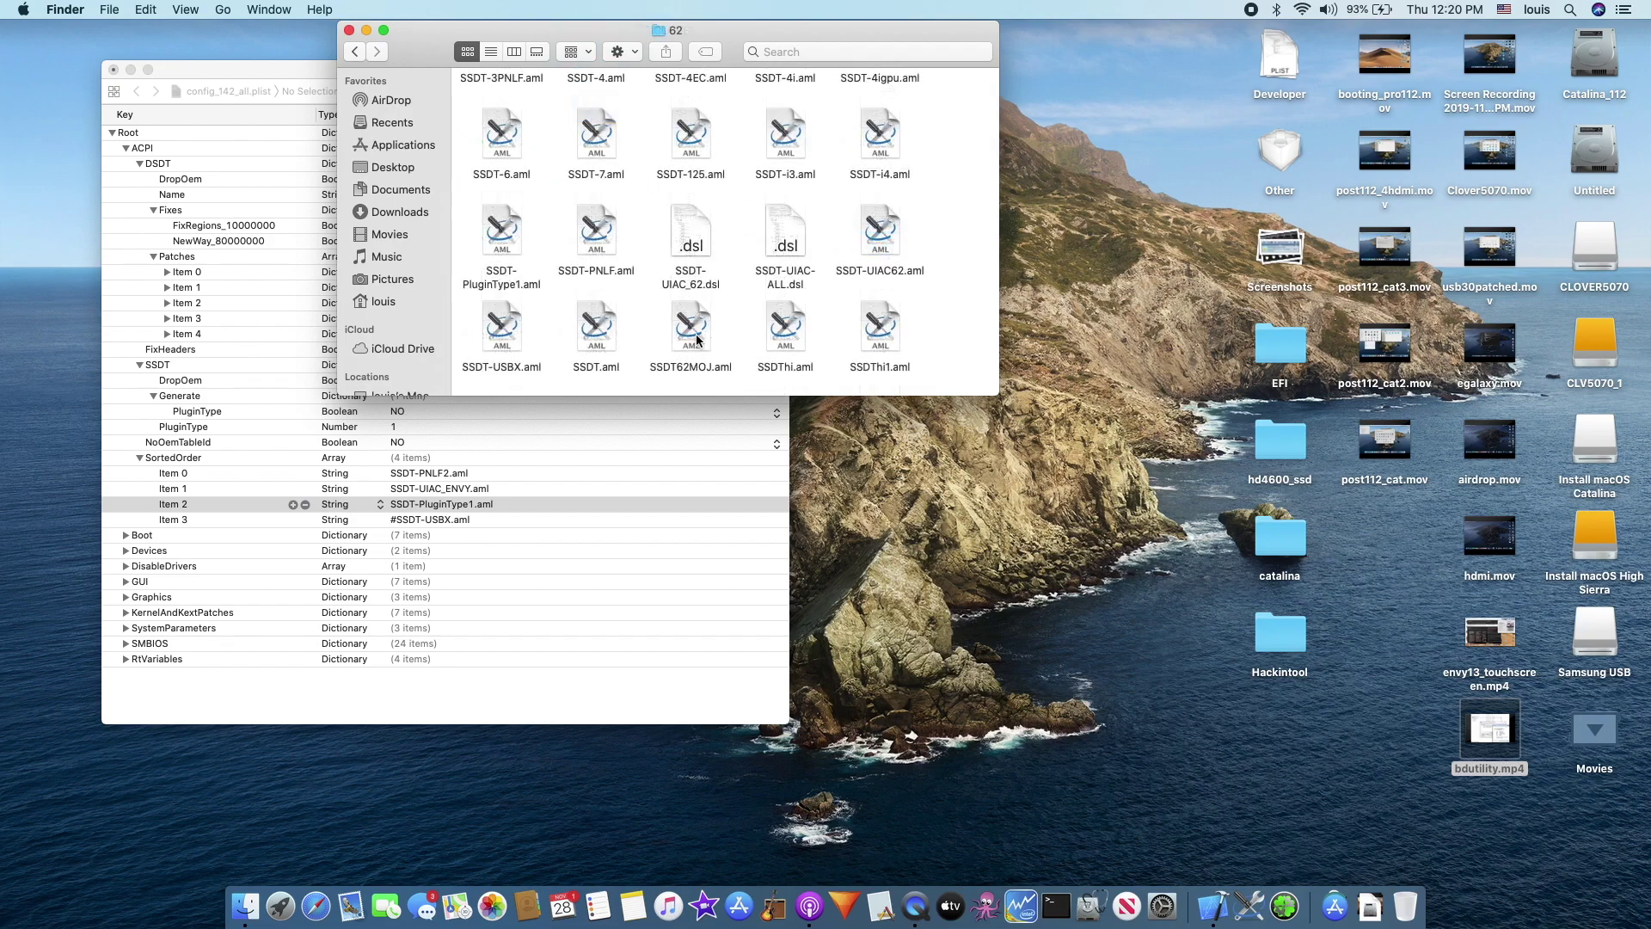
double_click(697, 339)
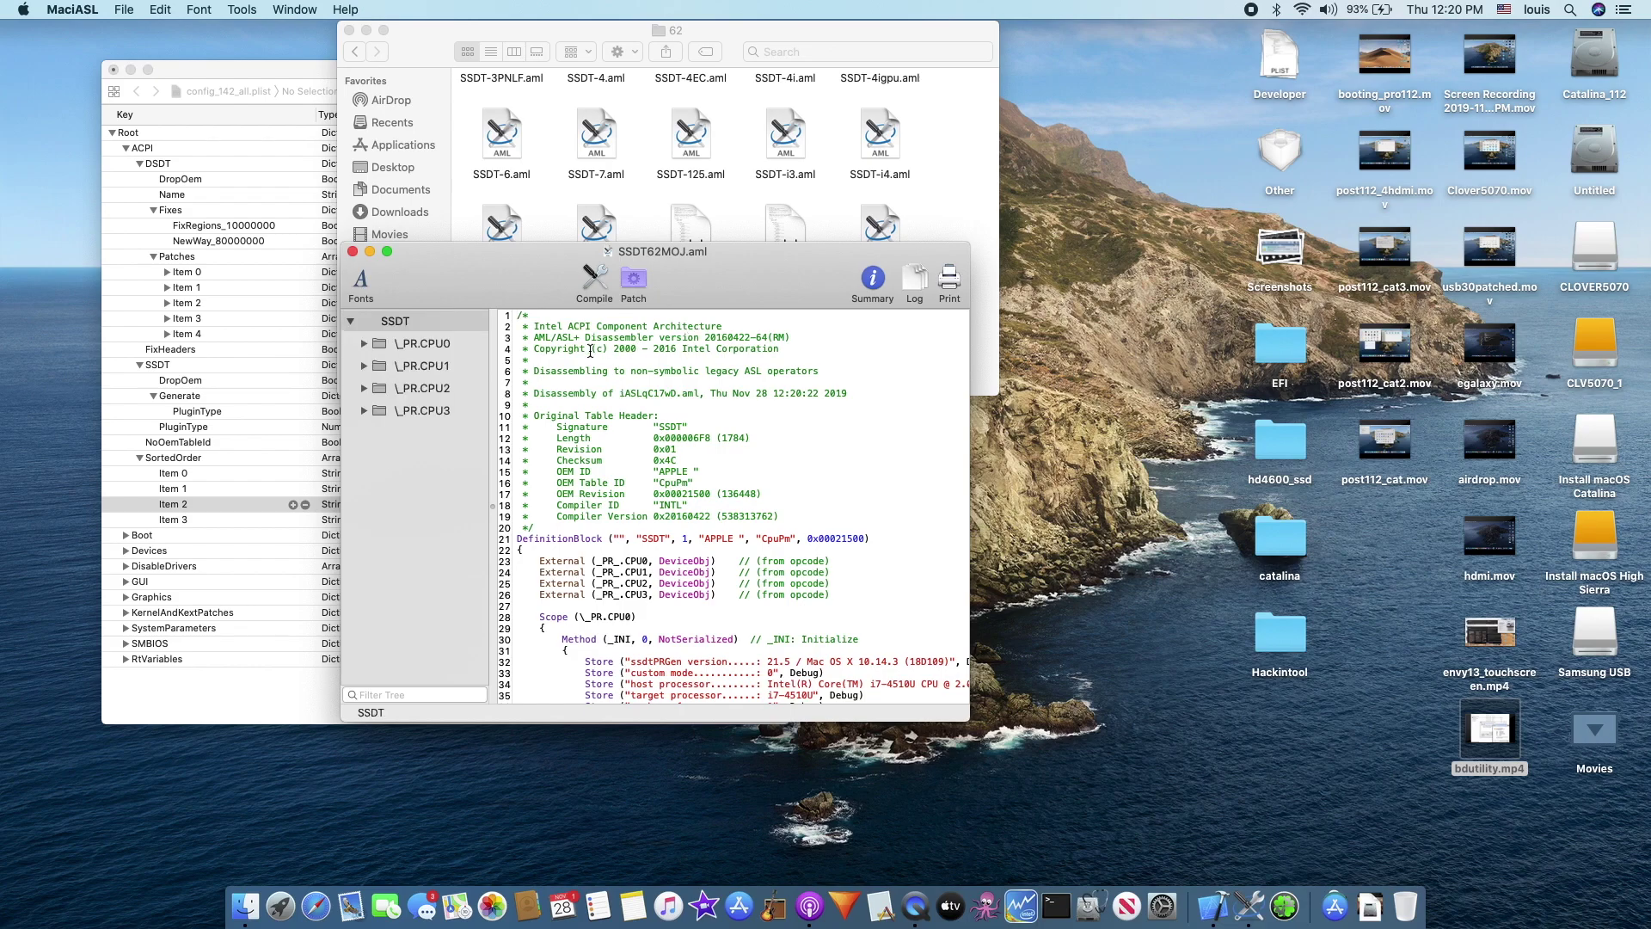
scroll(614, 446, down, 6)
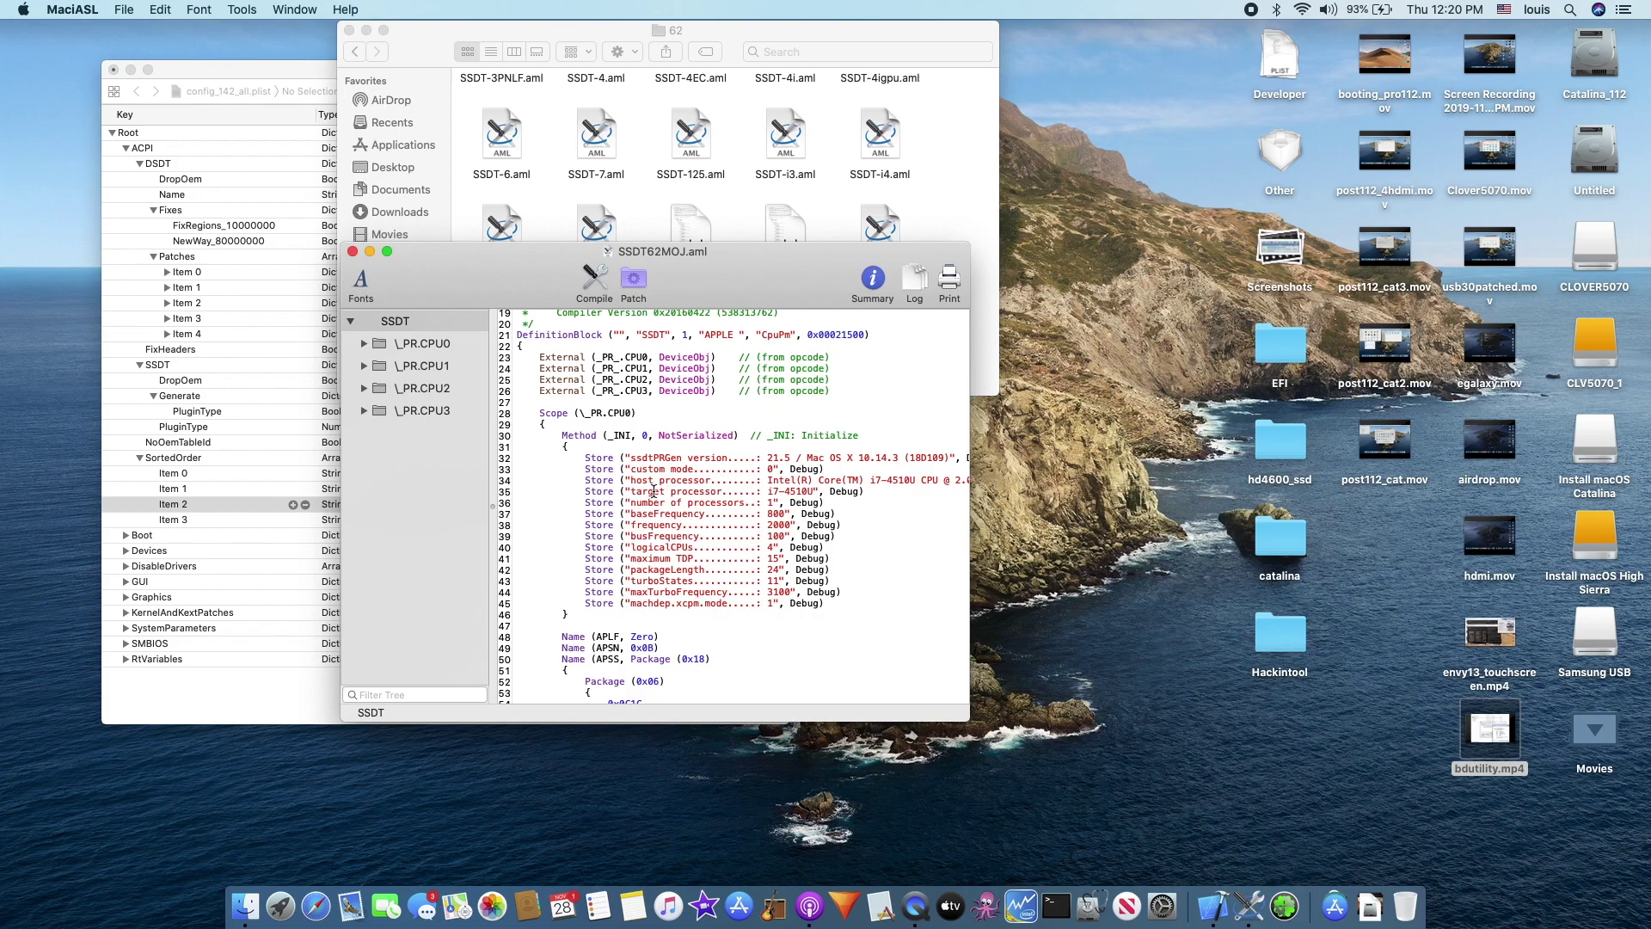
click(353, 253)
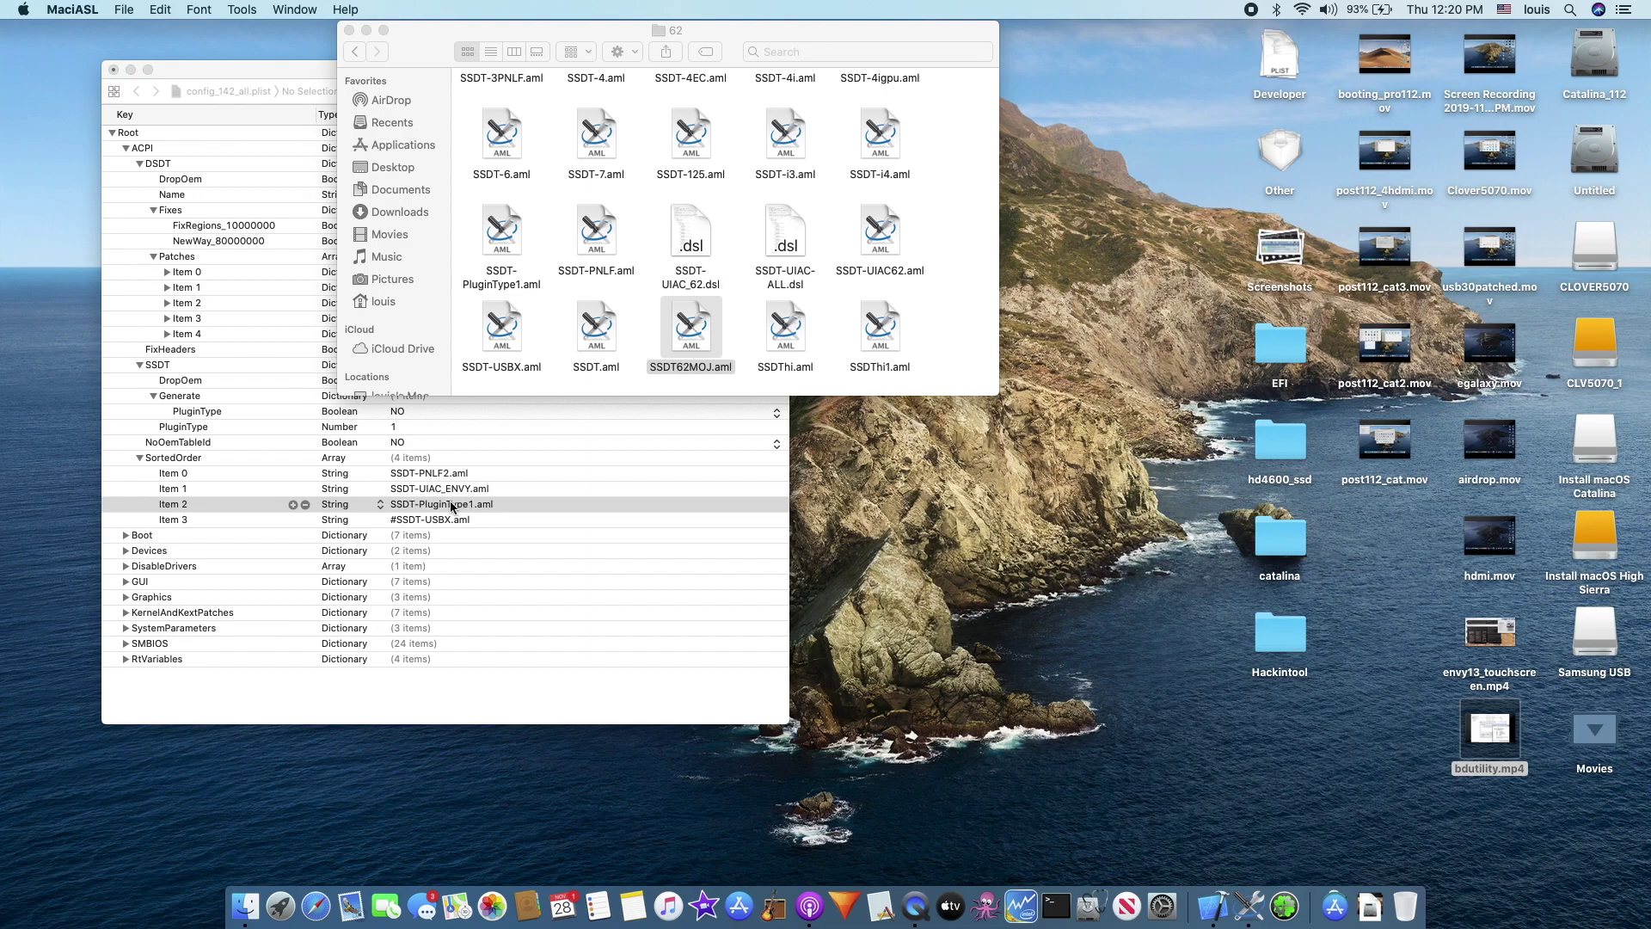
click(350, 30)
Review the Boot settings in config_142_all.plist, including the Arguments string, DefaultVolume and IgnoreNVRAMBoot.
click(125, 535)
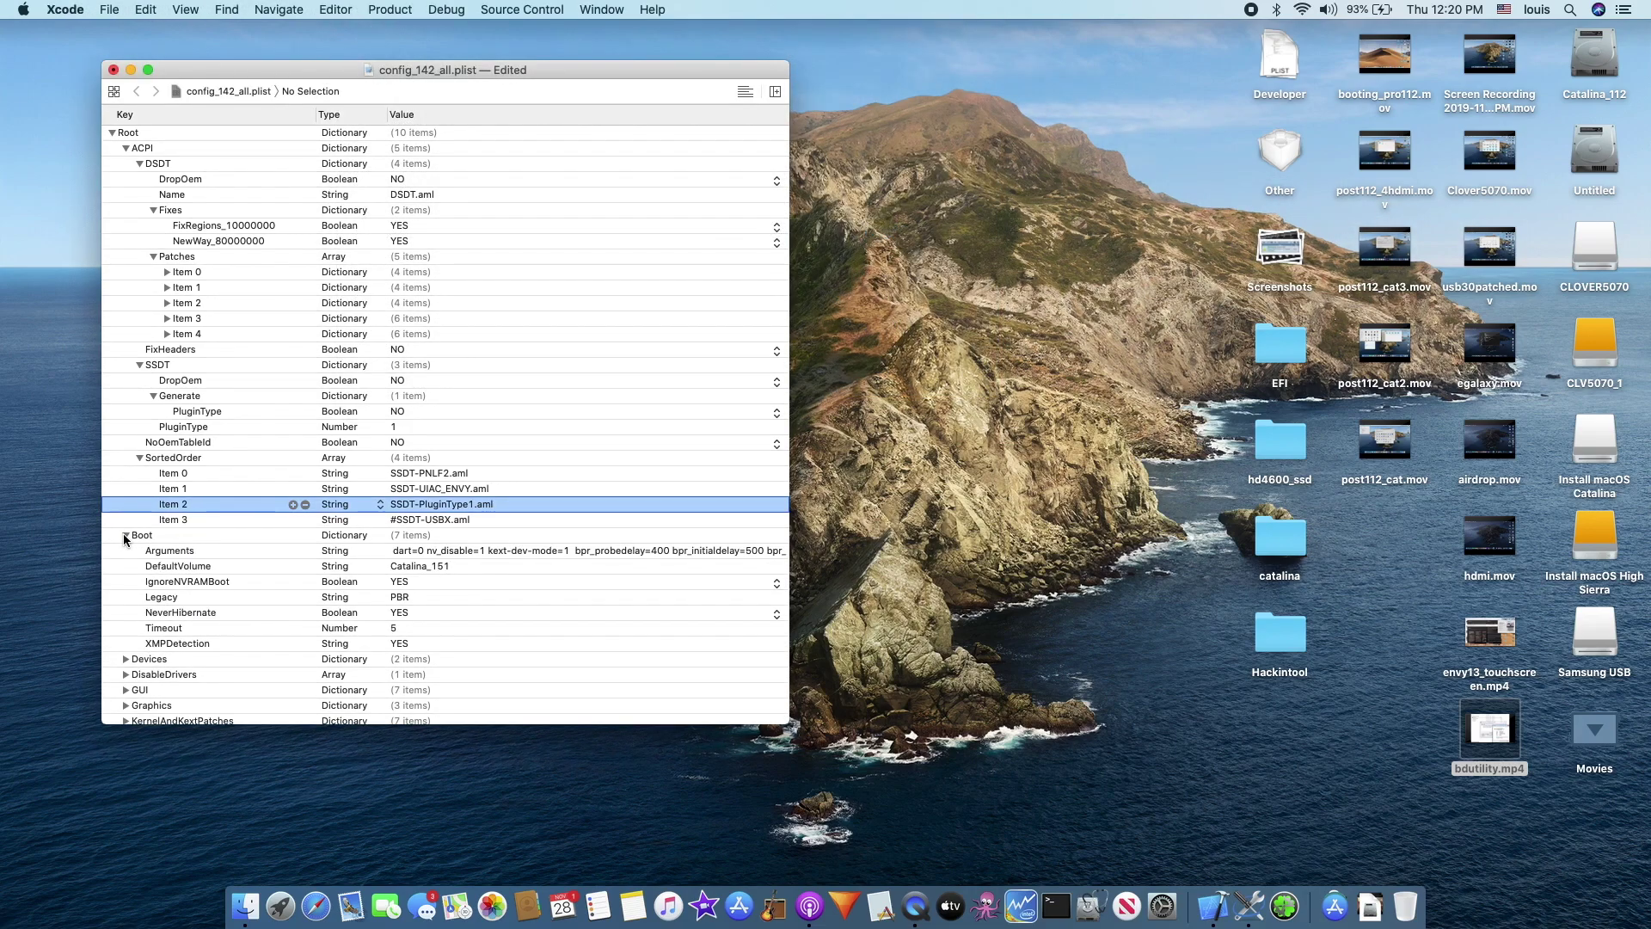
scroll(122, 533, down, 3)
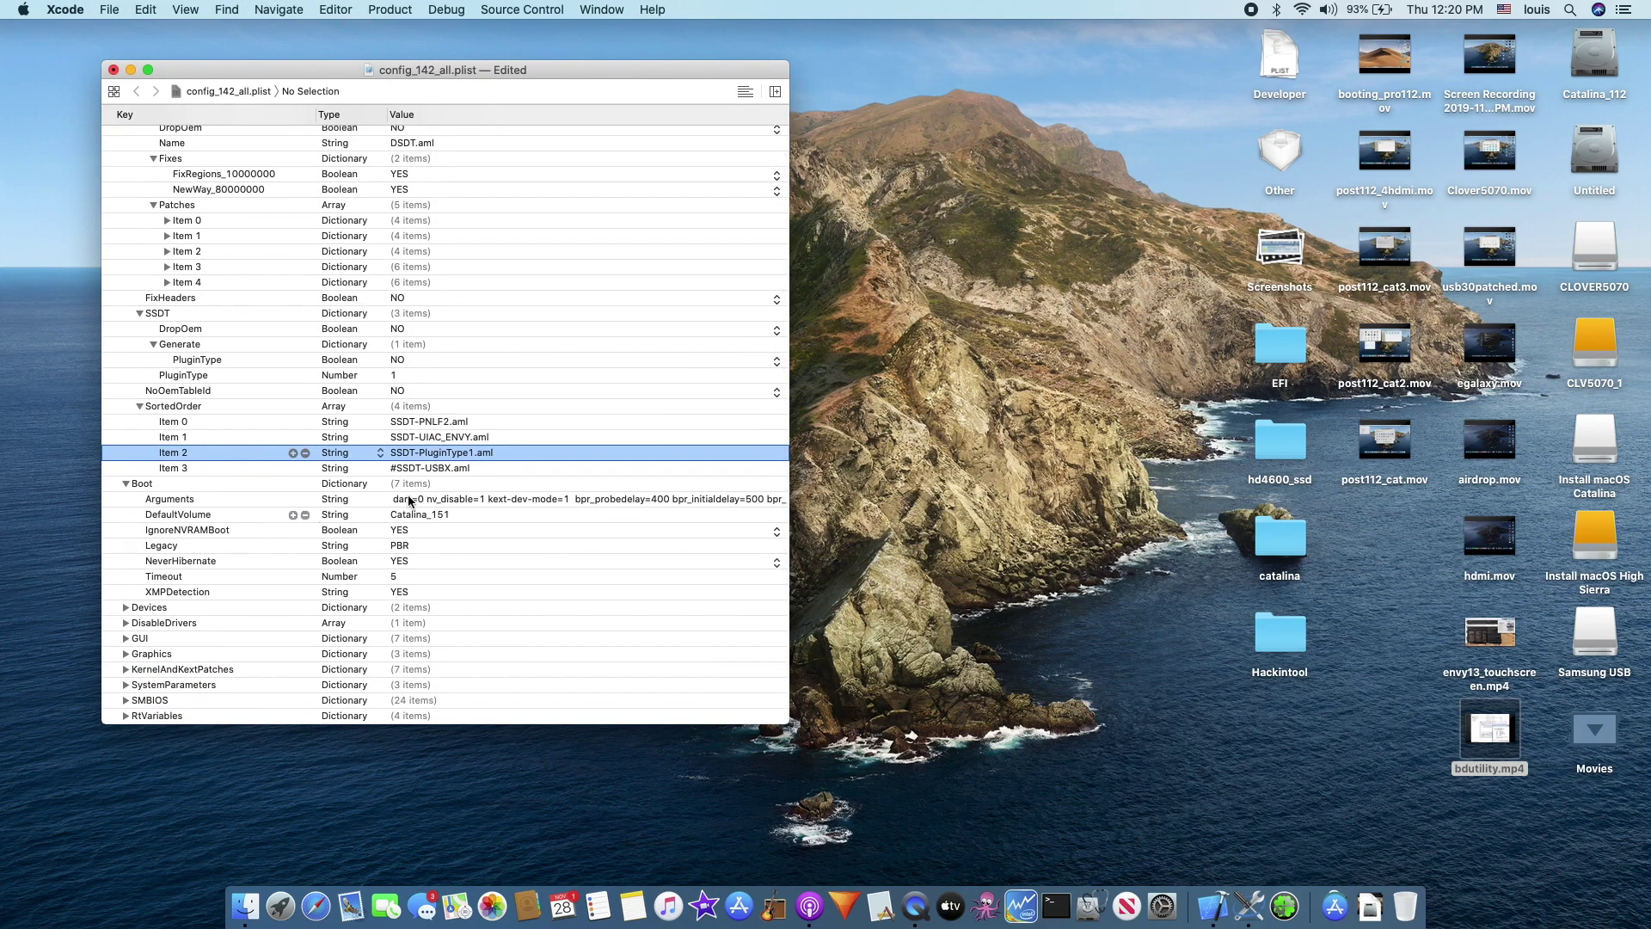
click(401, 499)
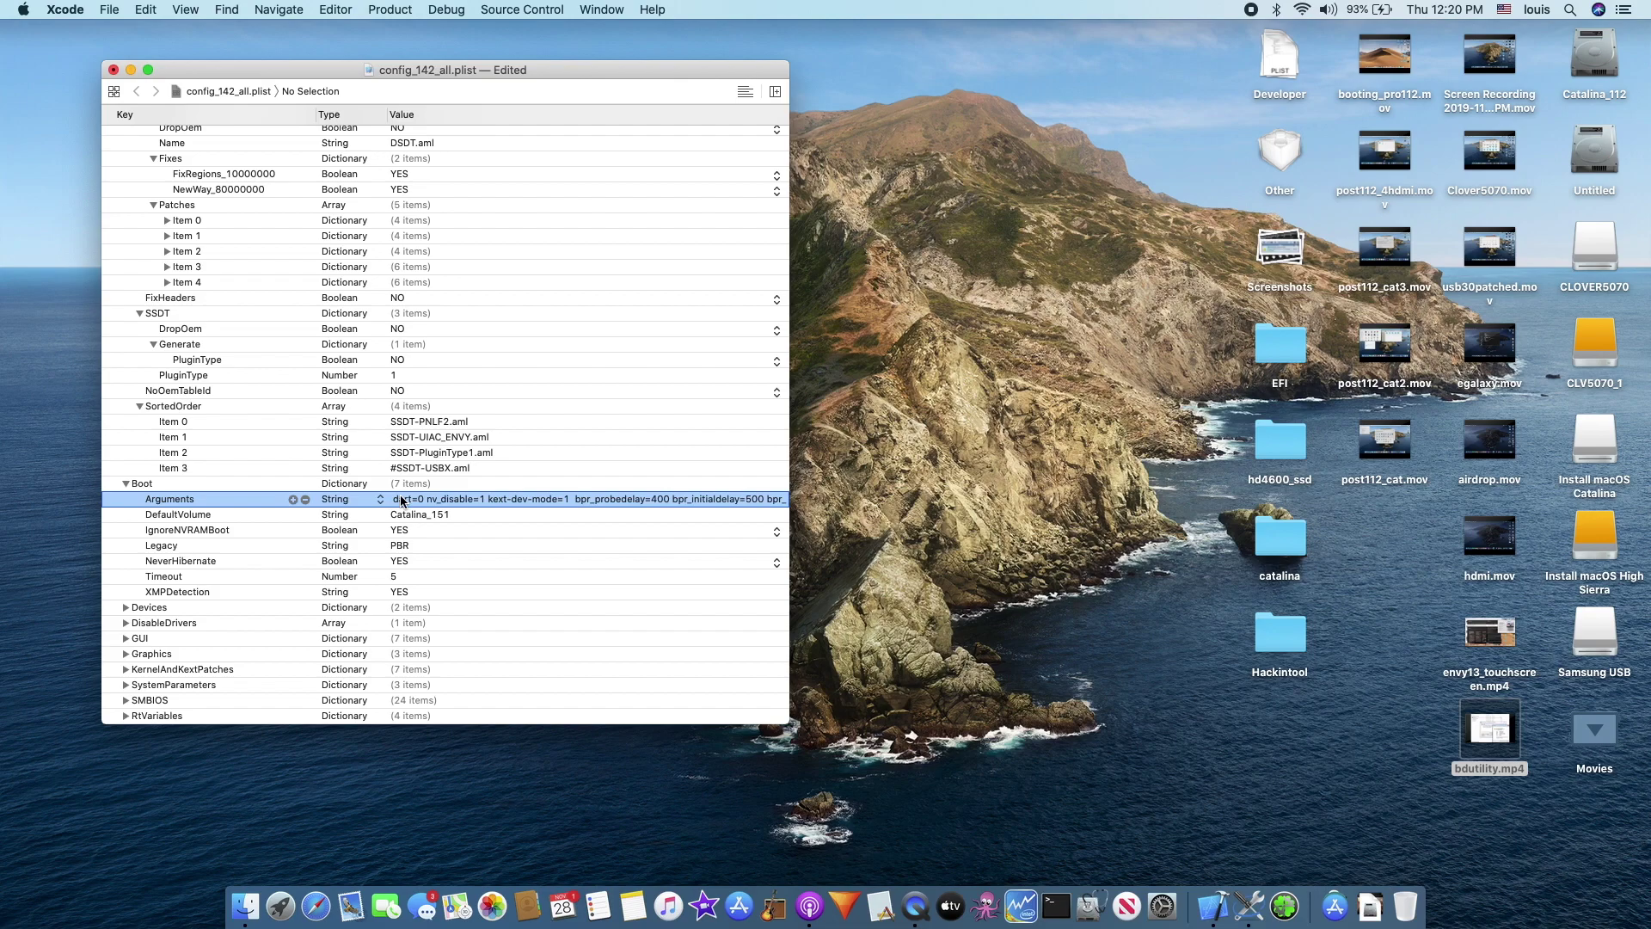
click(401, 498)
click(632, 500)
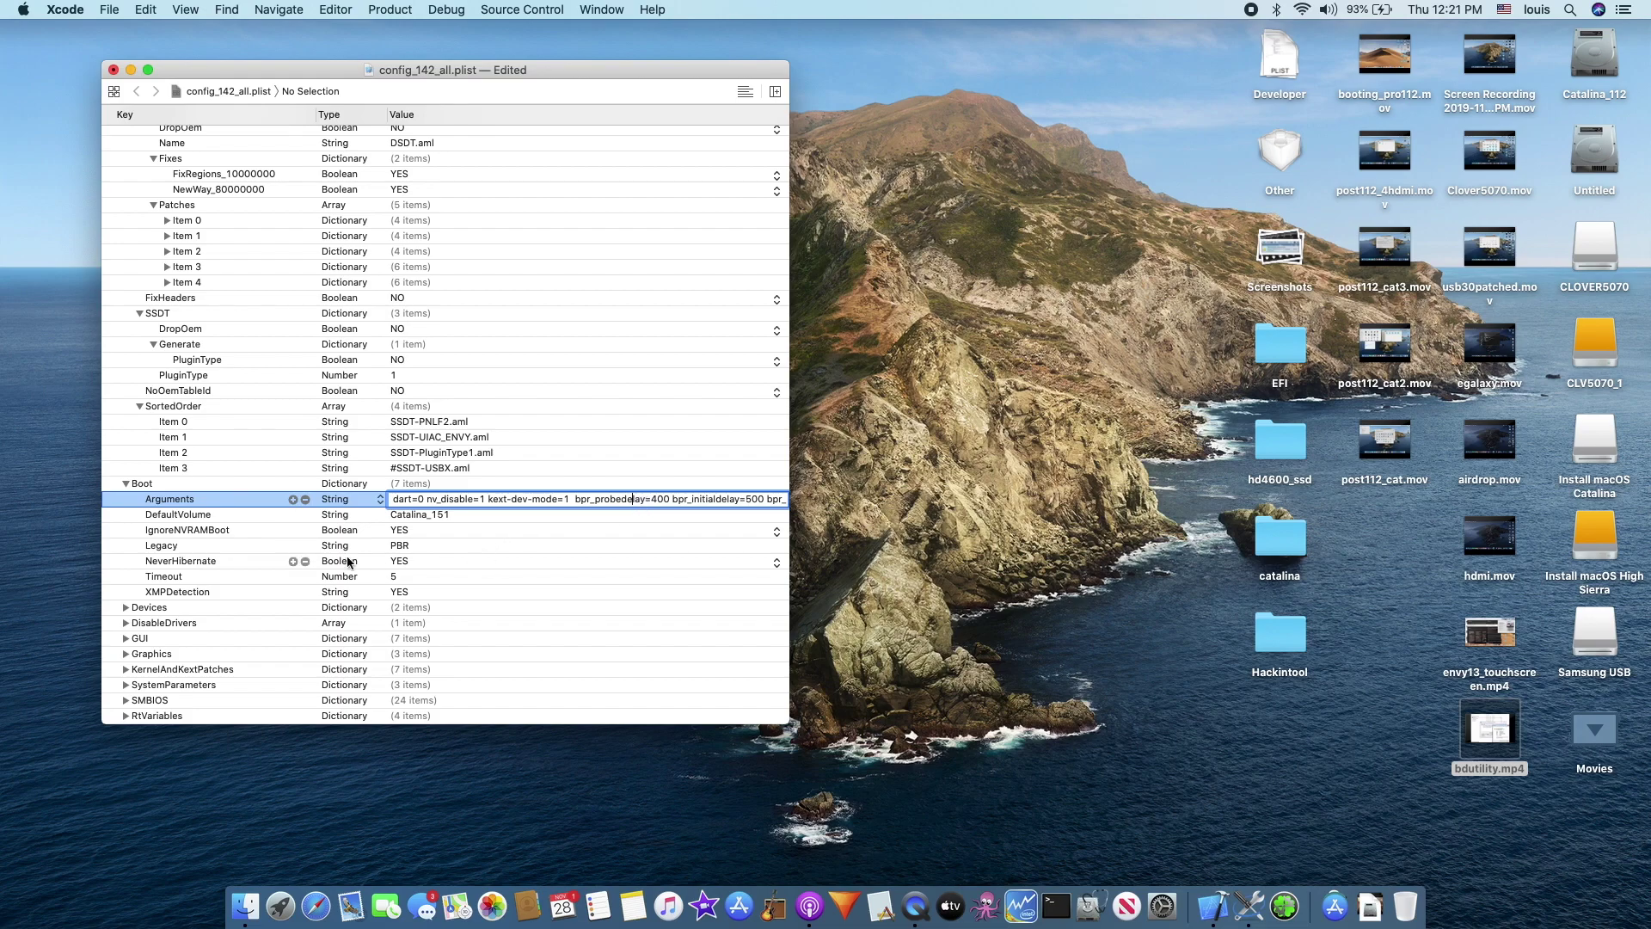
click(235, 527)
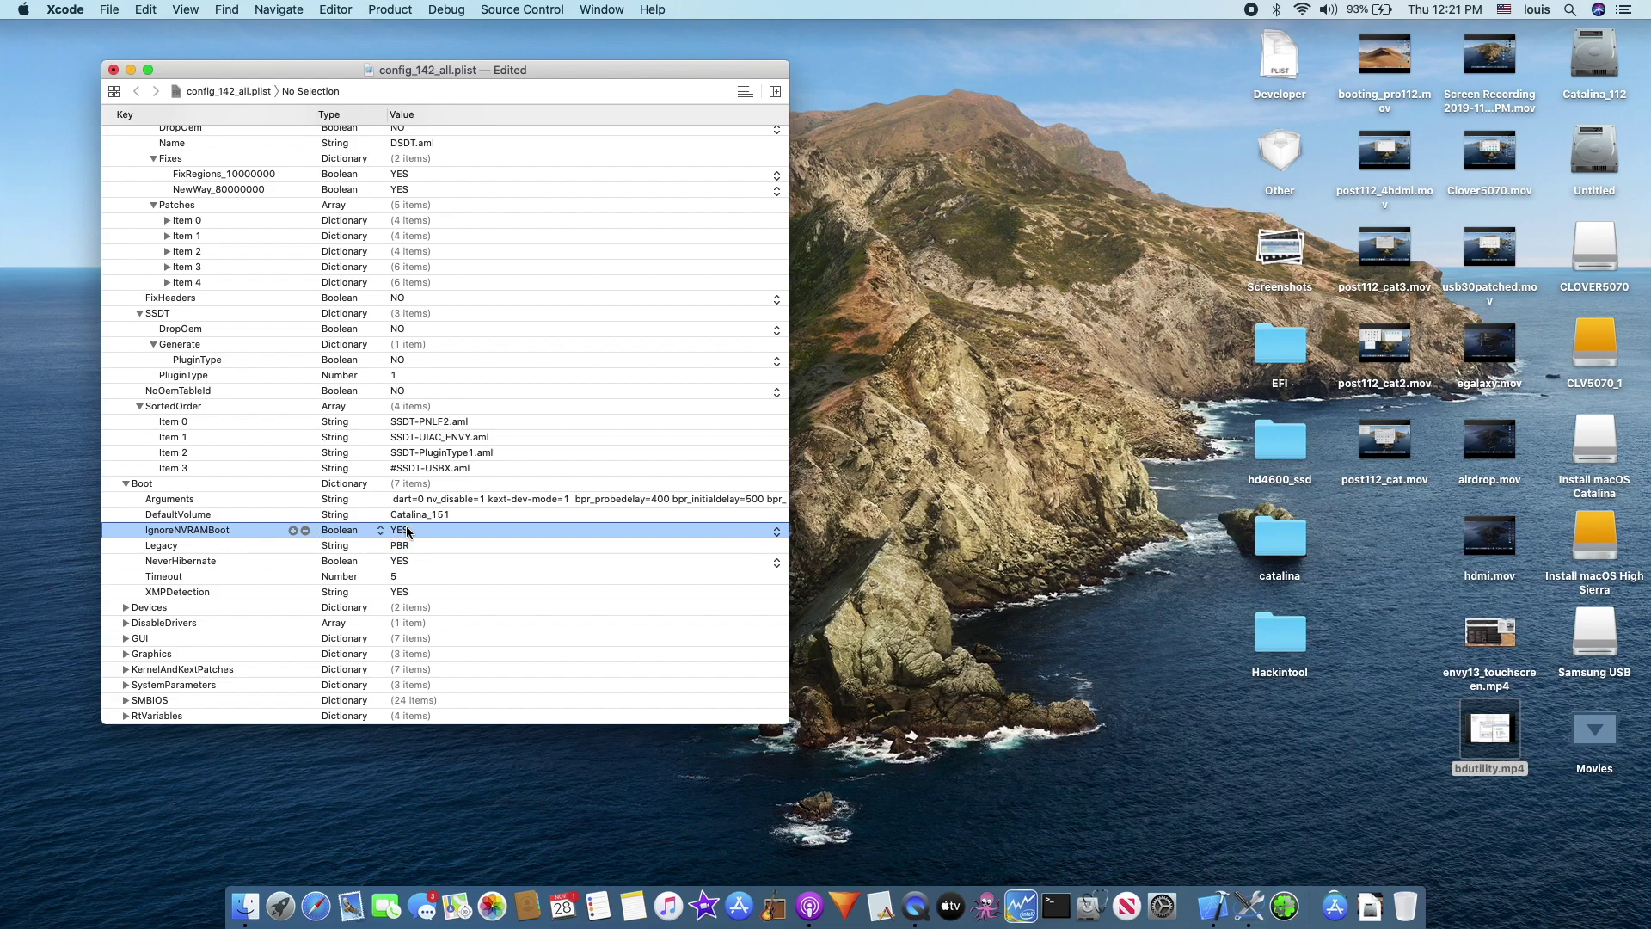
Expand Devices to review its USB settings and the PCI devices listed under Properties.
click(125, 607)
scroll(137, 602, down, 2)
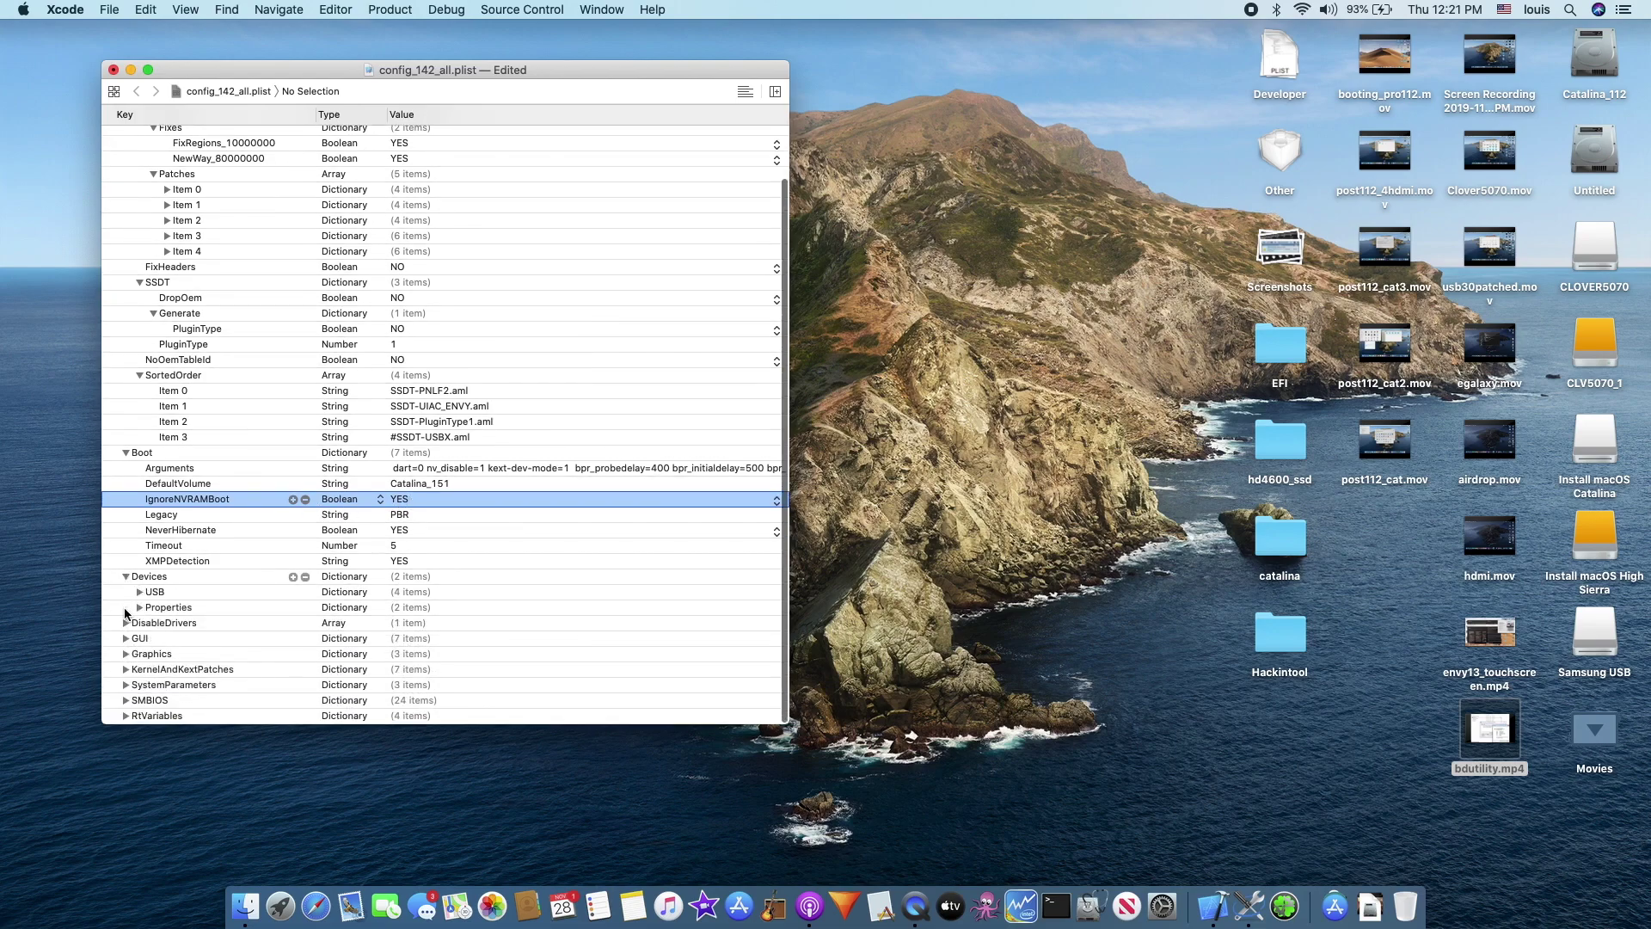
click(139, 591)
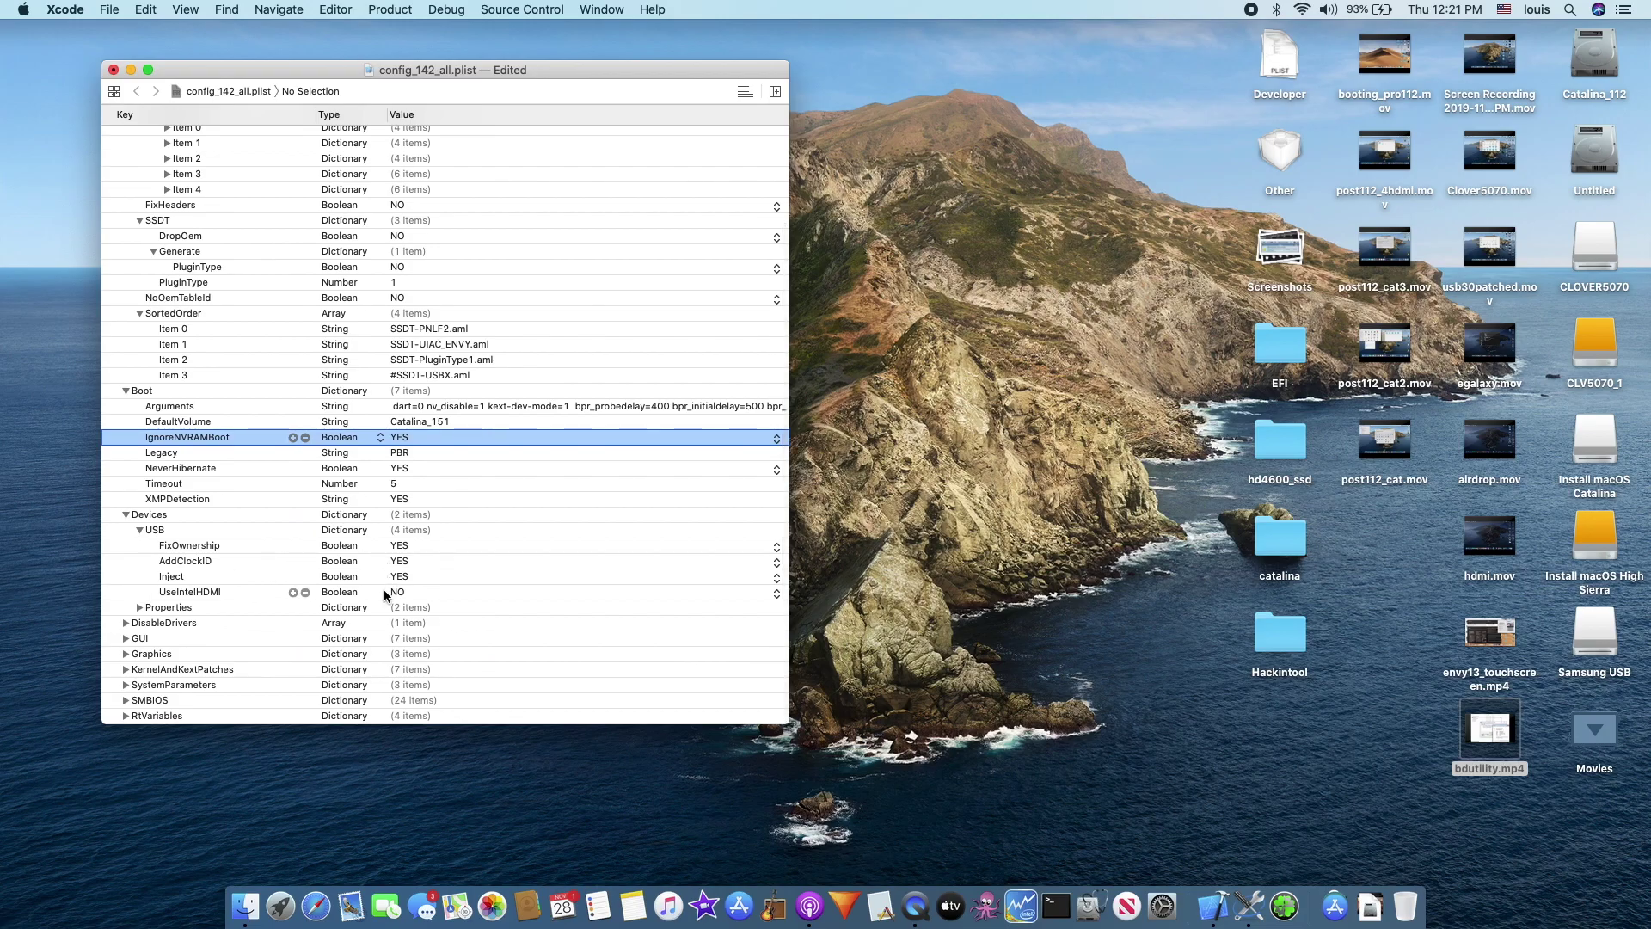
click(139, 608)
scroll(138, 612, down, 2)
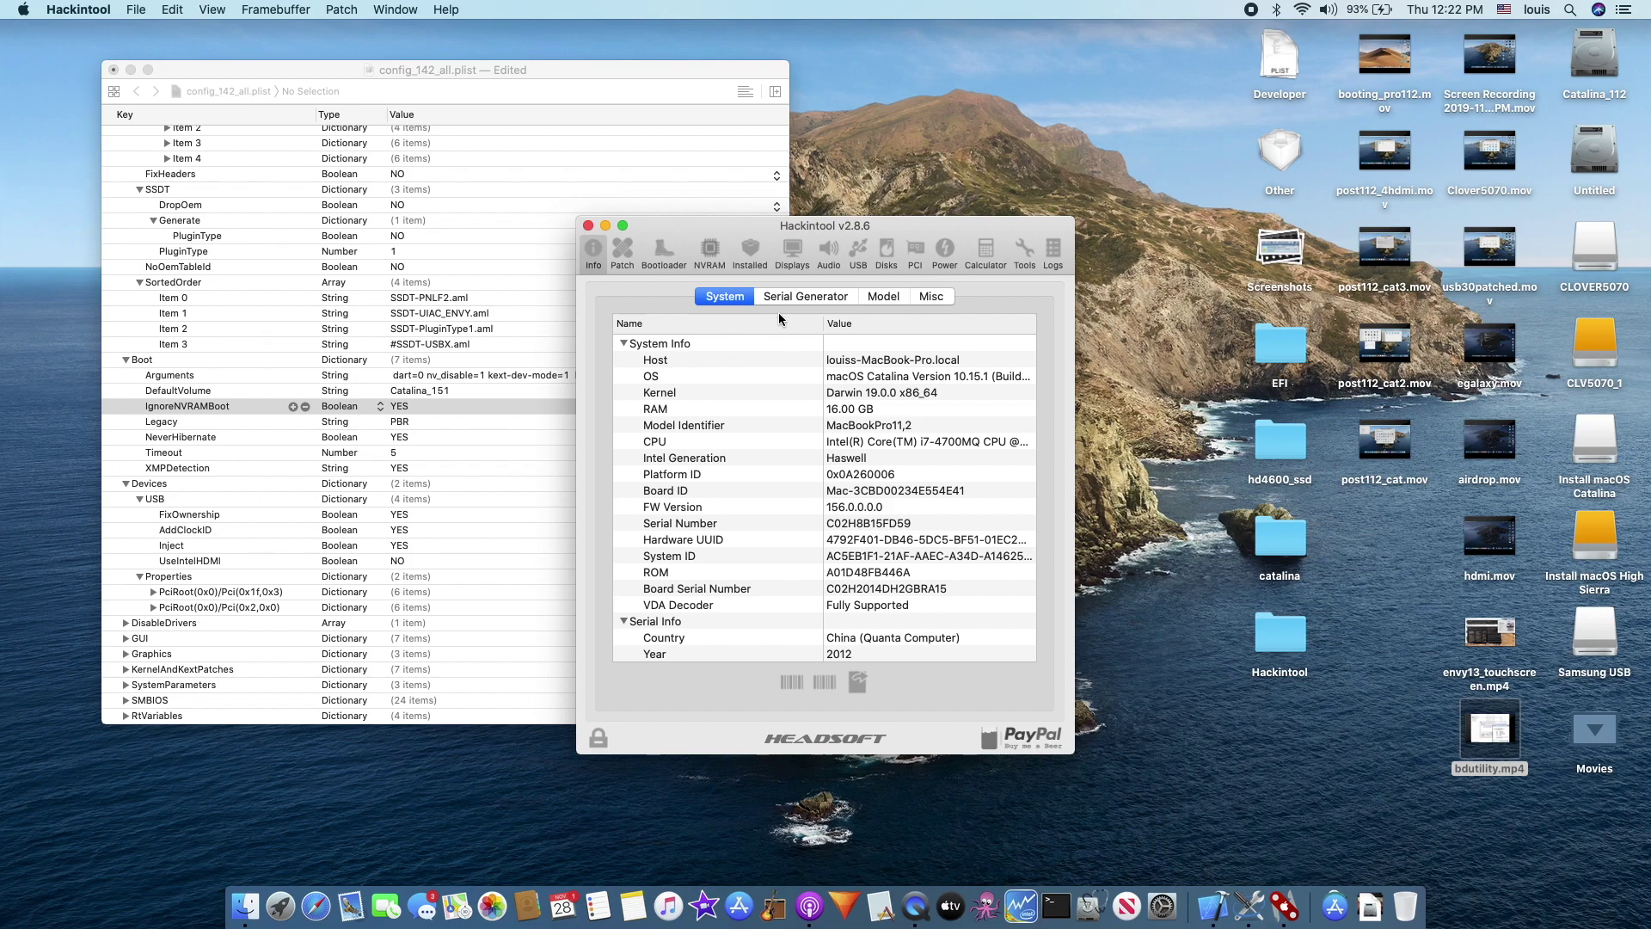
Check the audio device's layout ID, the framebuffer information and the general and advanced patch options in Hackintool.
click(828, 255)
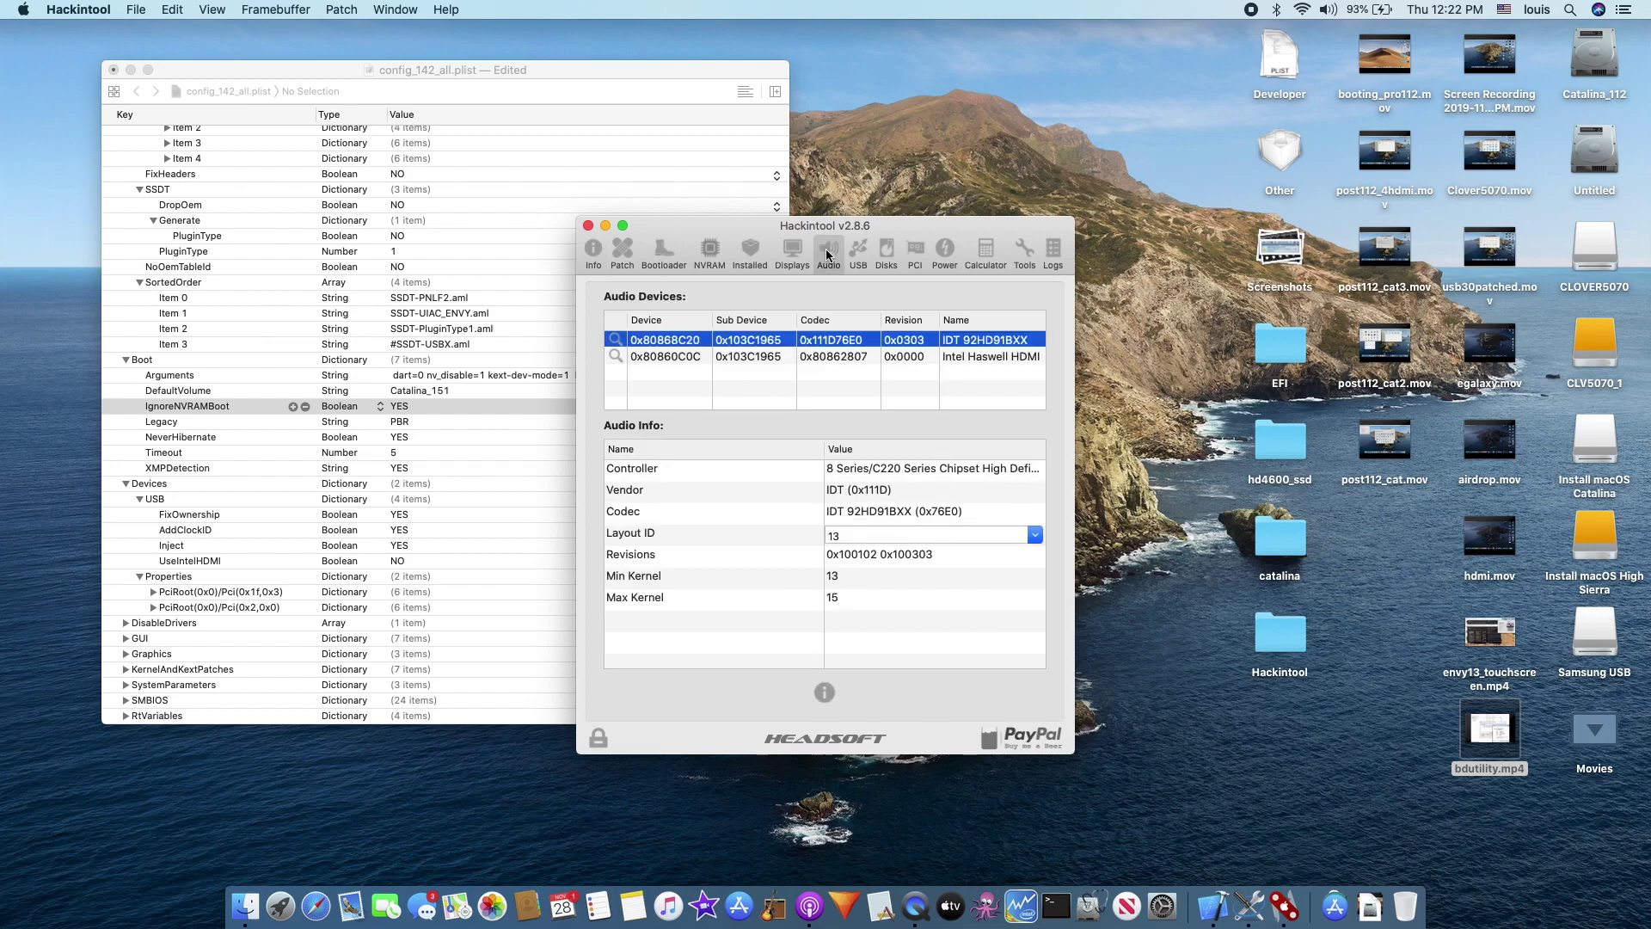
click(621, 252)
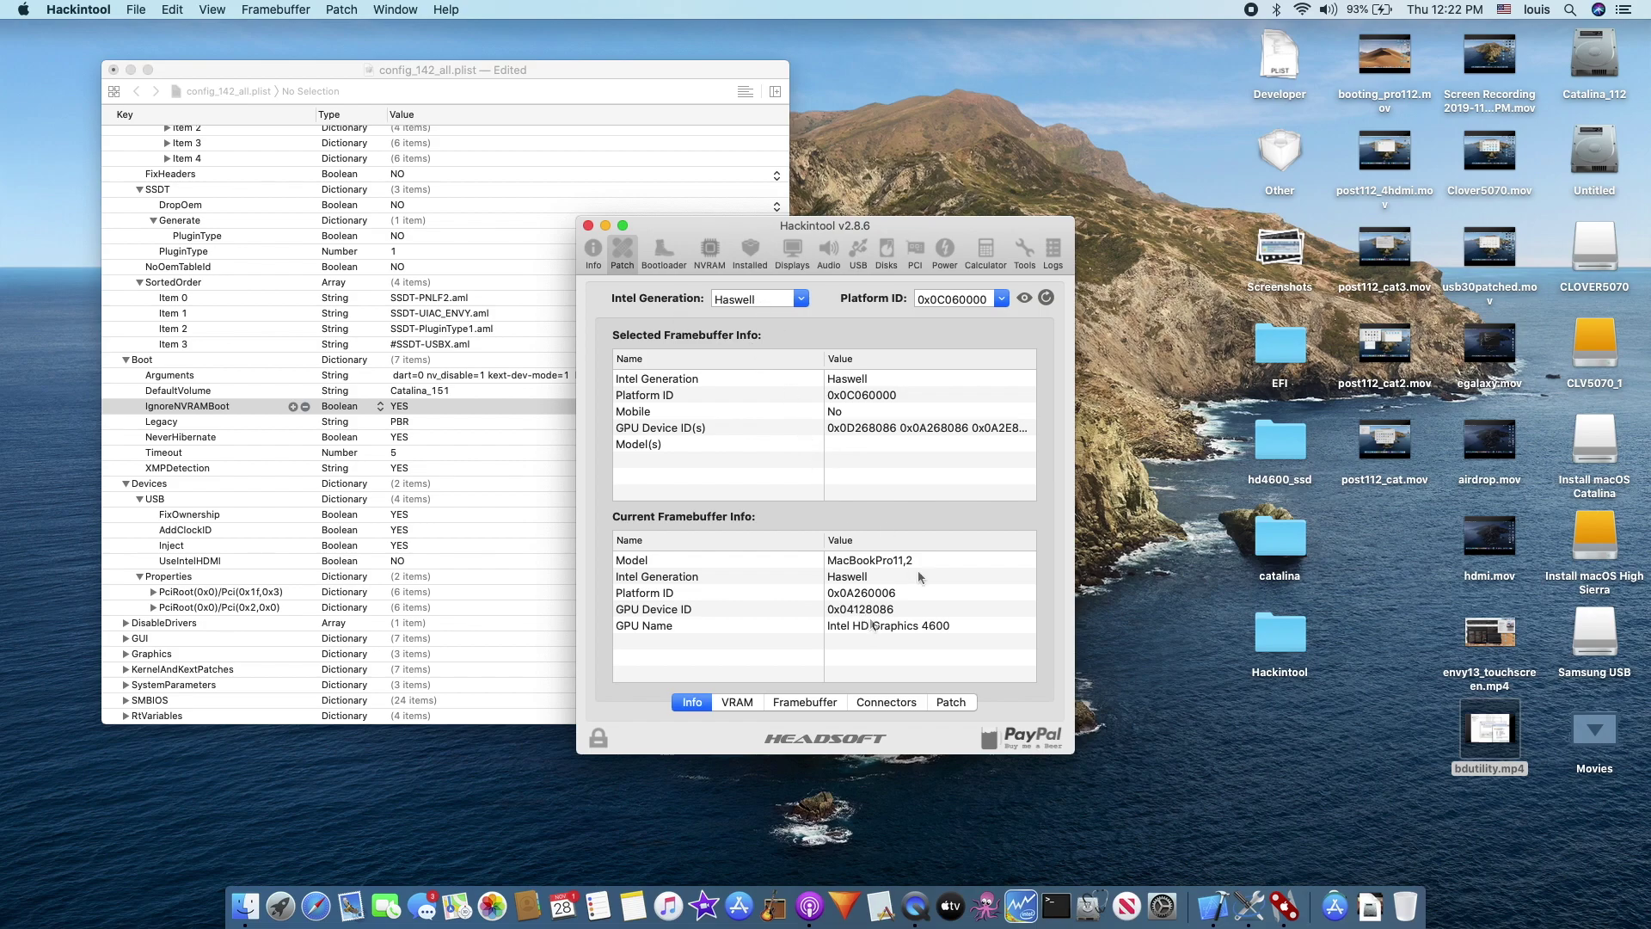
click(946, 703)
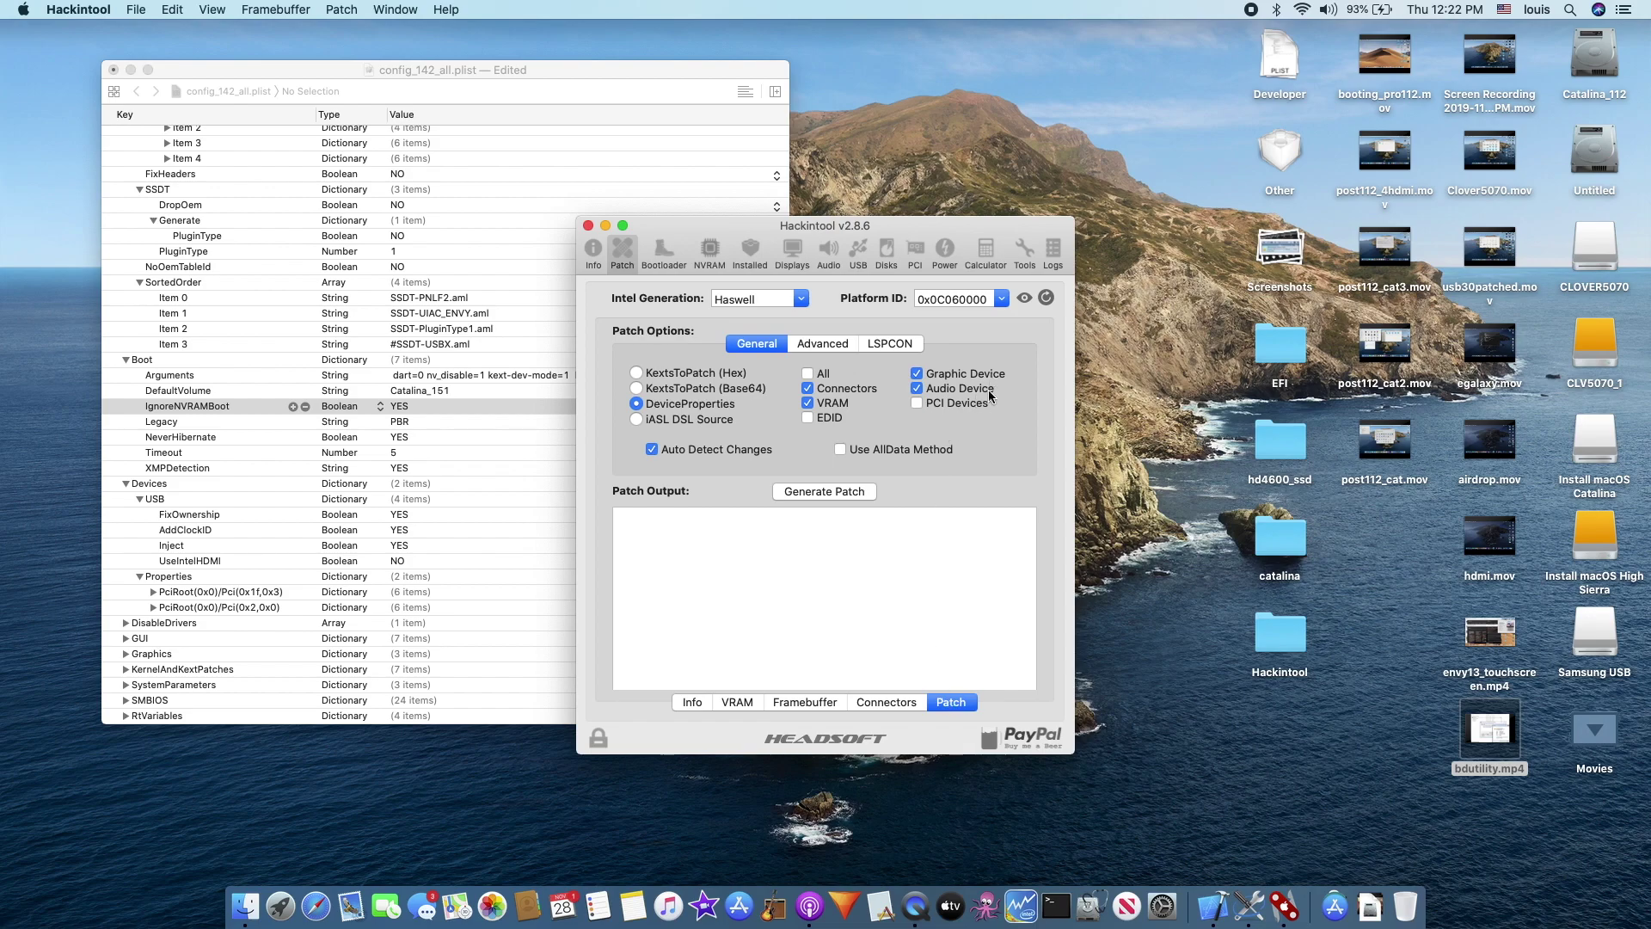
click(808, 345)
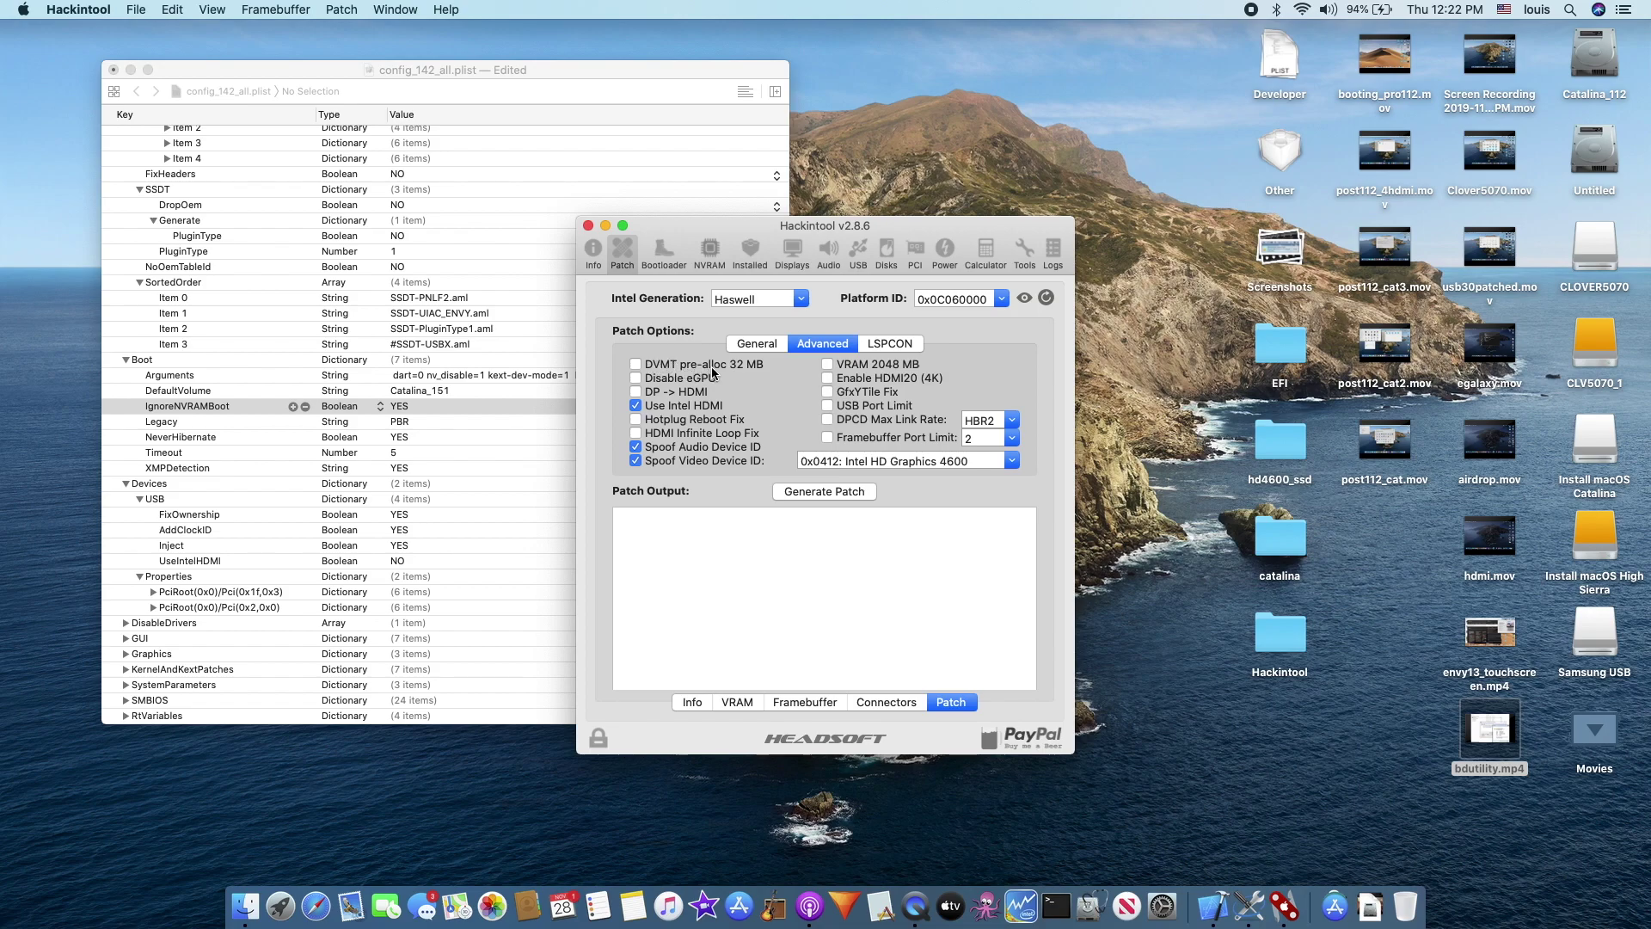
Generate the device properties patch, read through its audio and graphics entries, and close Hackintool.
click(824, 491)
scroll(867, 565, up, 3)
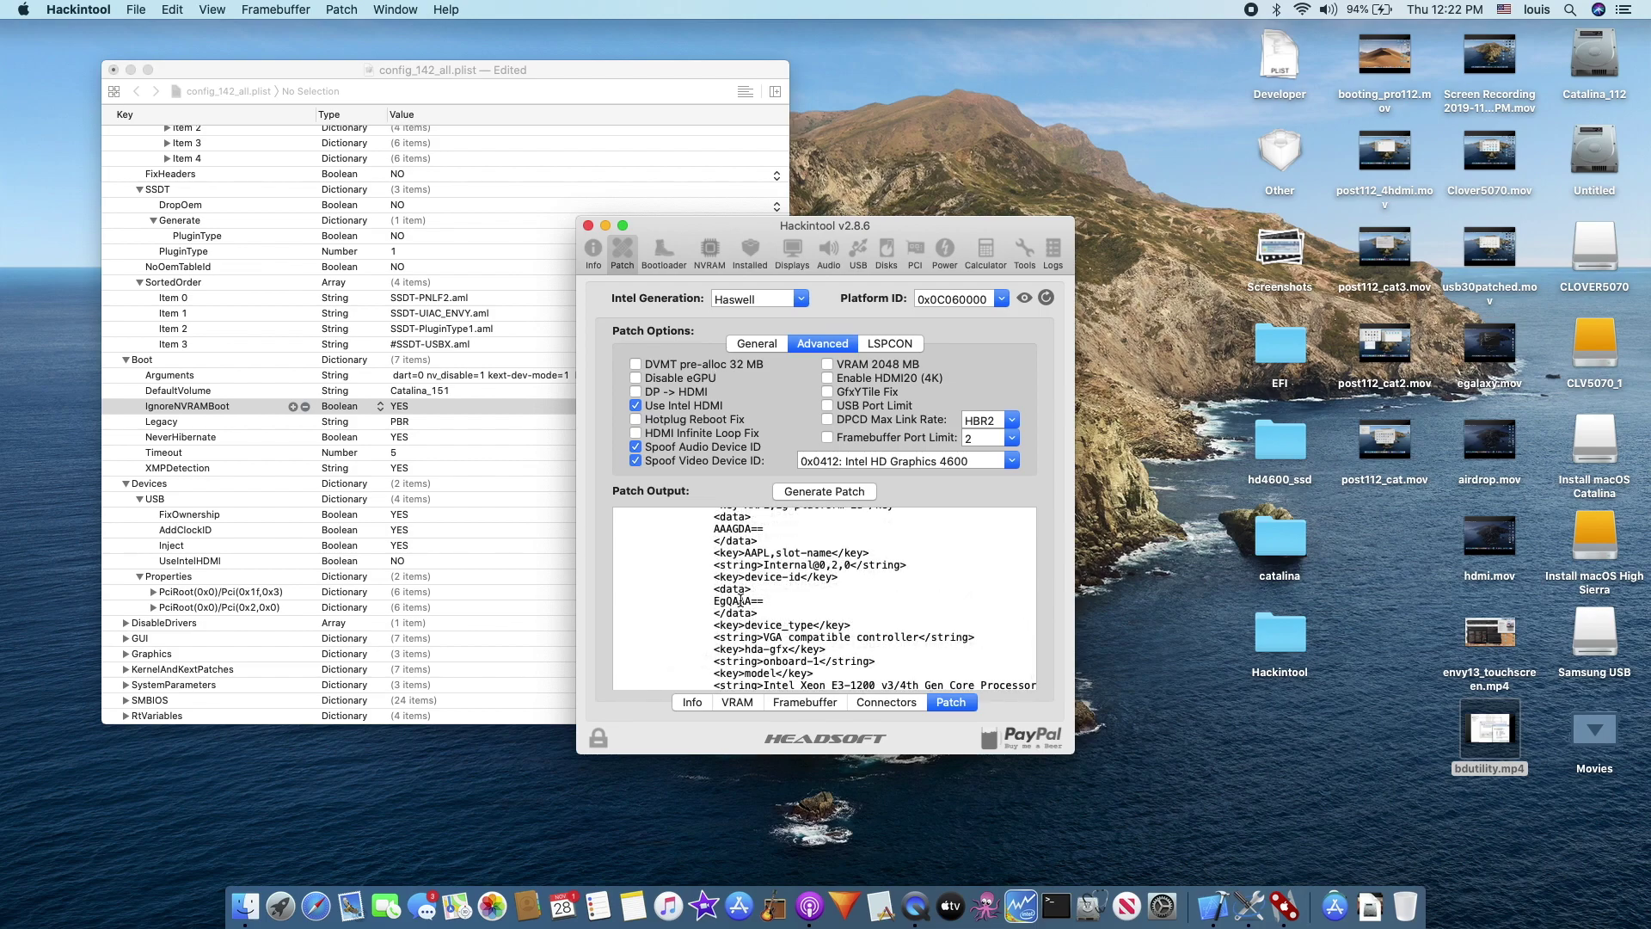
scroll(741, 601, up, 6)
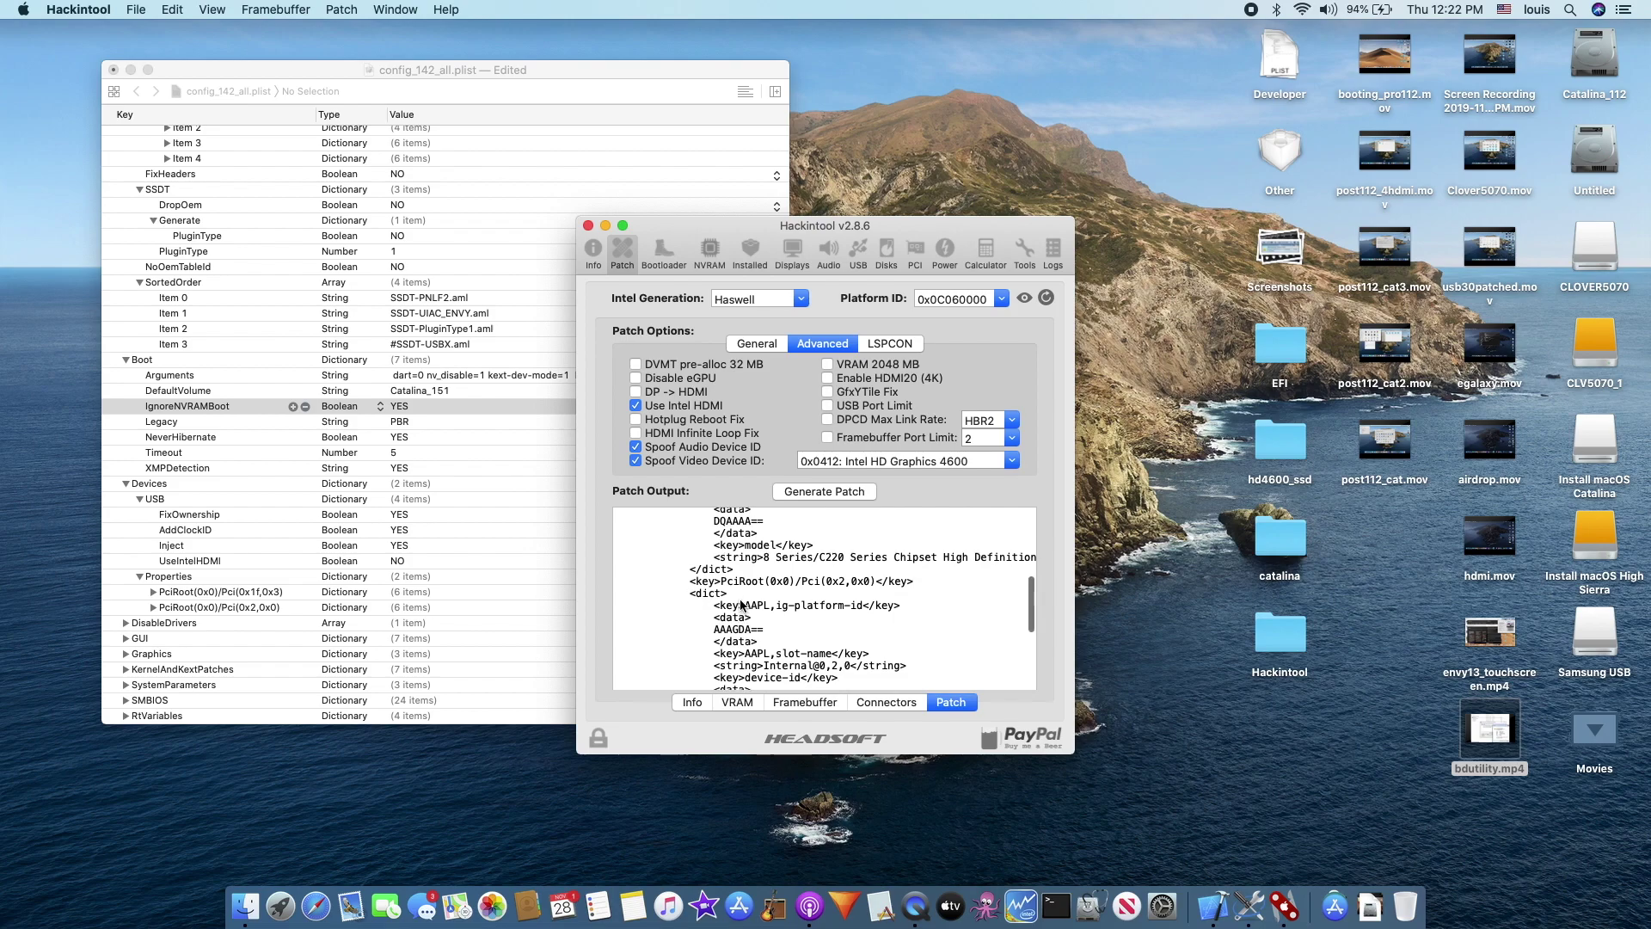
scroll(741, 604, up, 2)
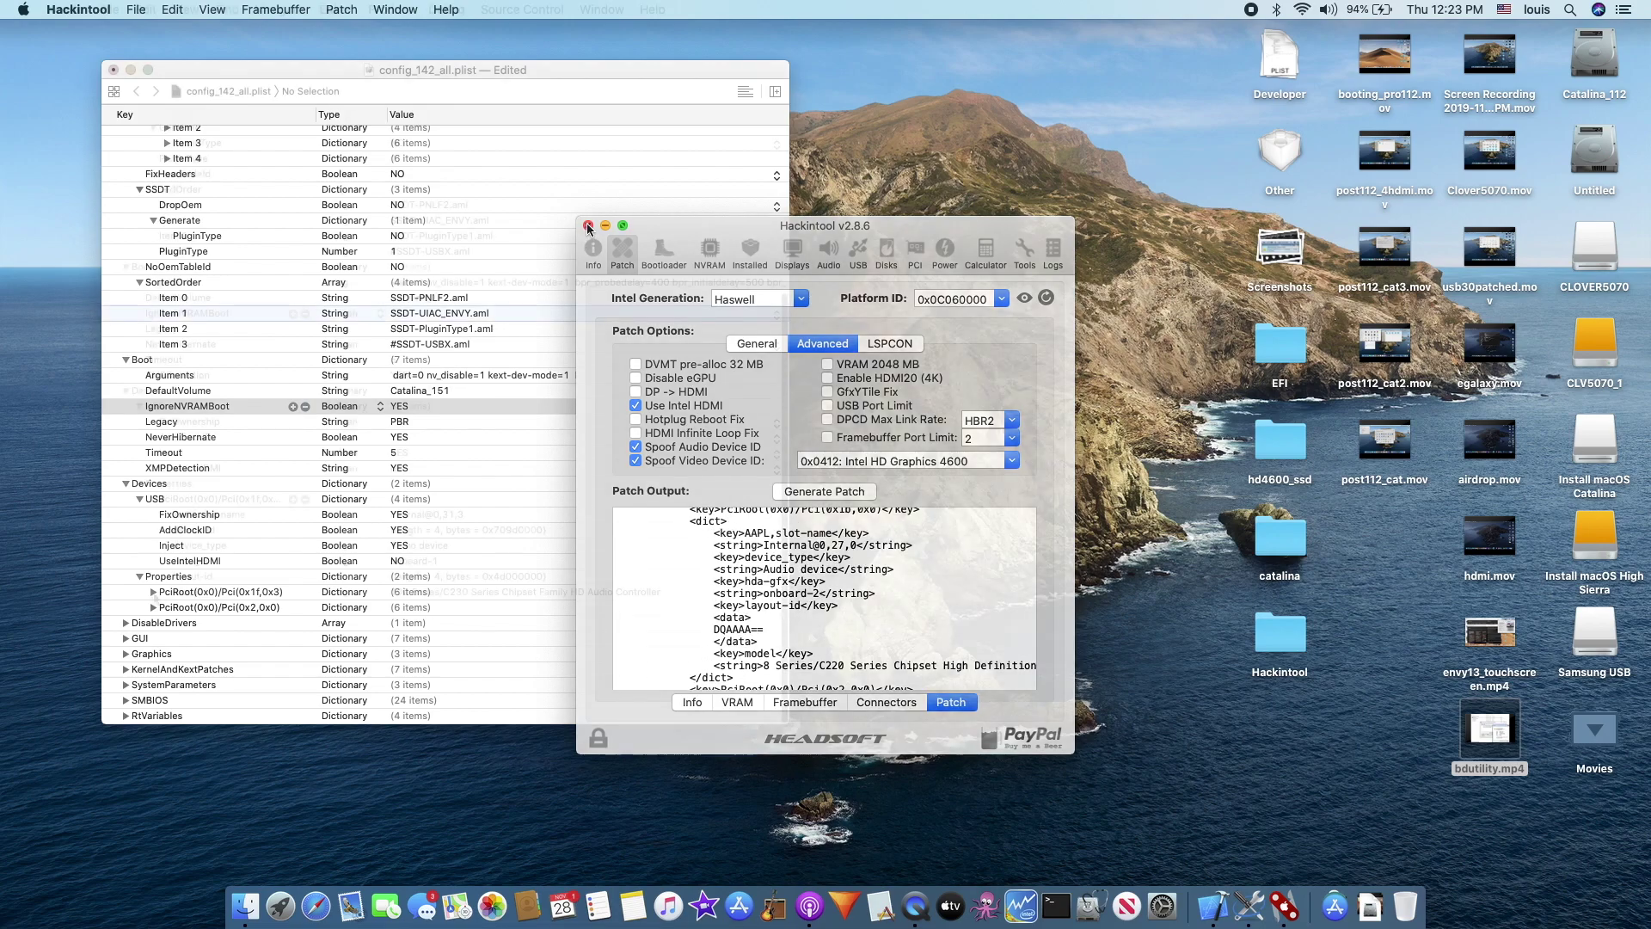
click(587, 225)
Review the properties of the PciRoot(0x0)/Pci(0x1f,0x3) audio device and the PciRoot(0x0)/Pci(0x2,0x0) graphics device in the plist.
click(153, 592)
scroll(155, 597, down, 2)
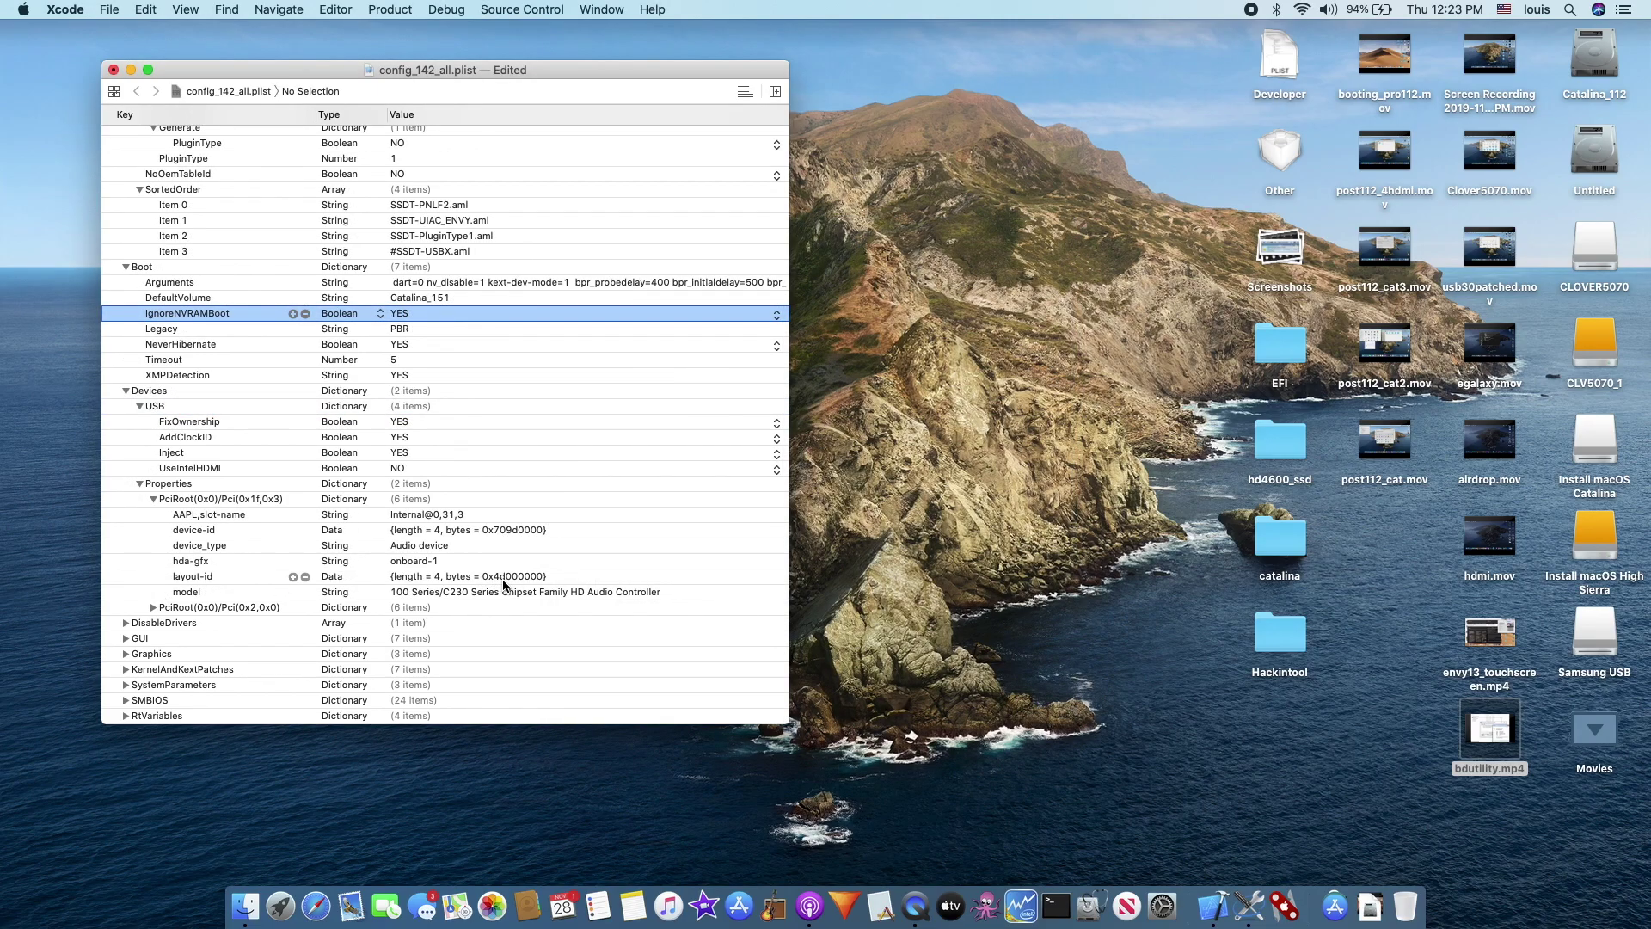
click(154, 607)
scroll(159, 612, down, 2)
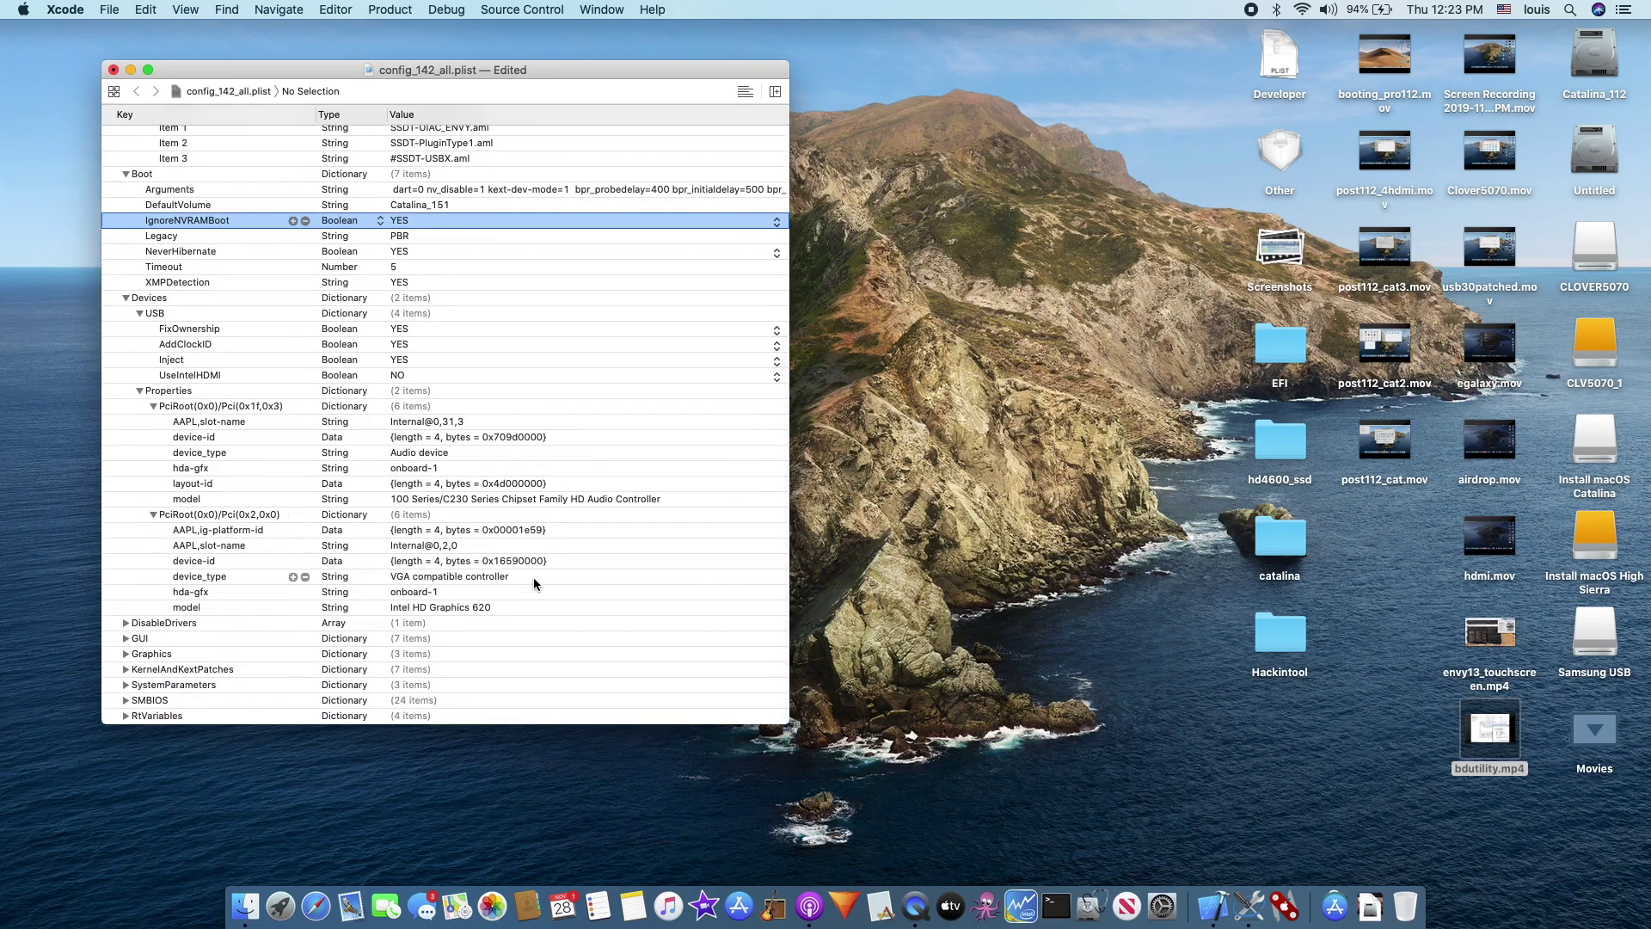
View the Xcode version information and close it.
click(65, 9)
click(60, 29)
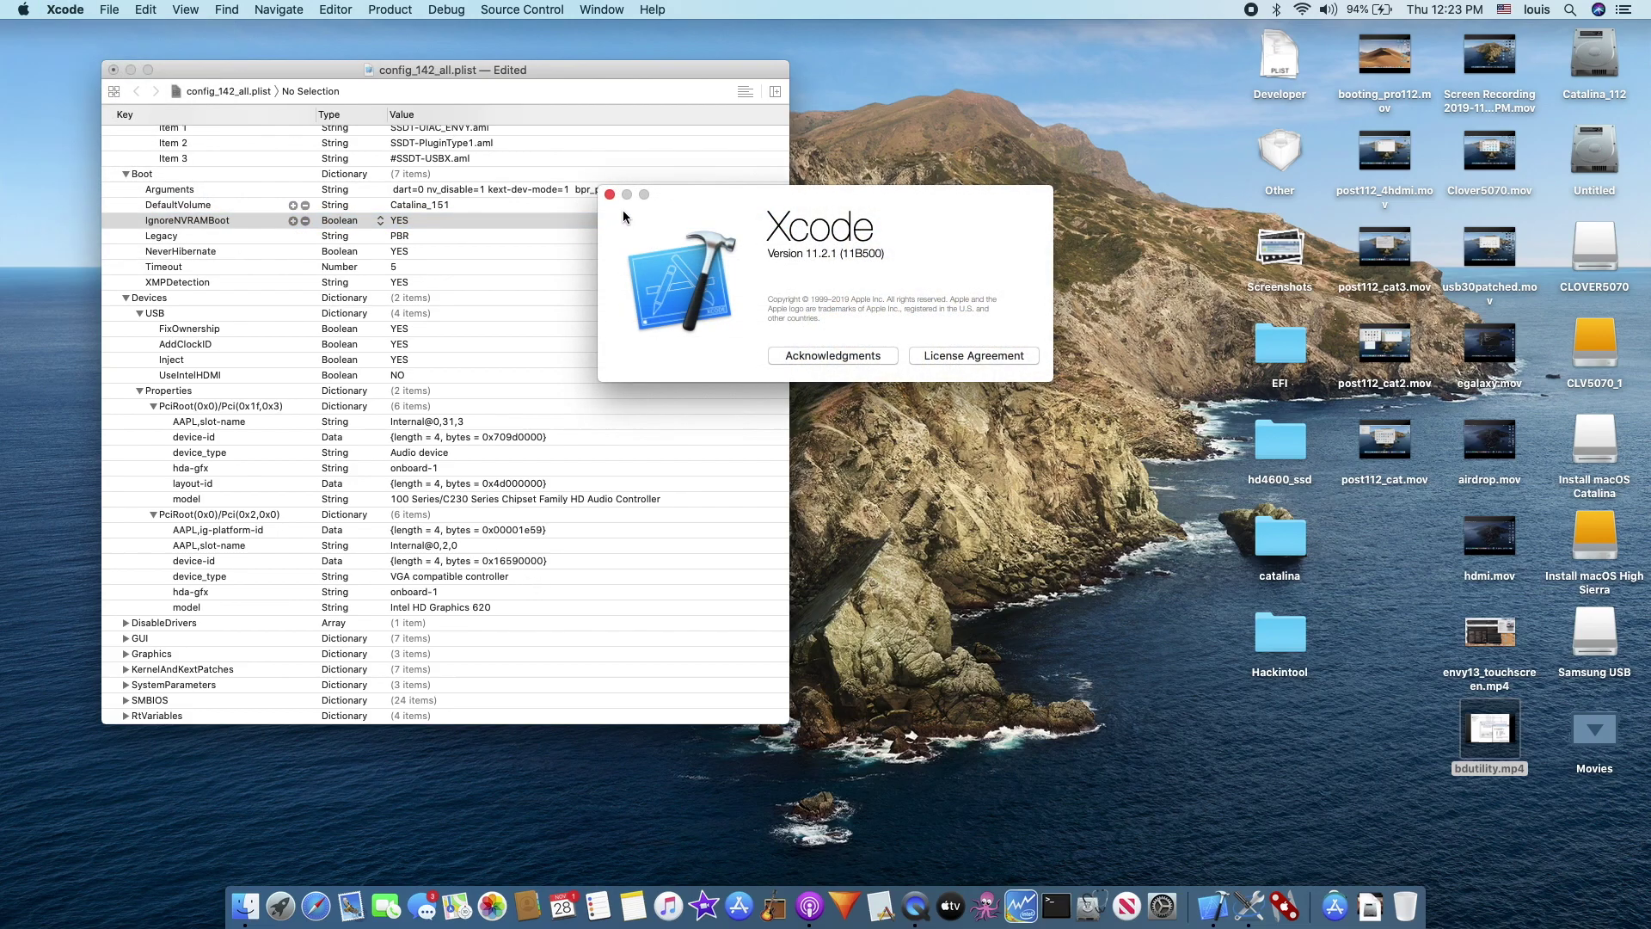
click(609, 194)
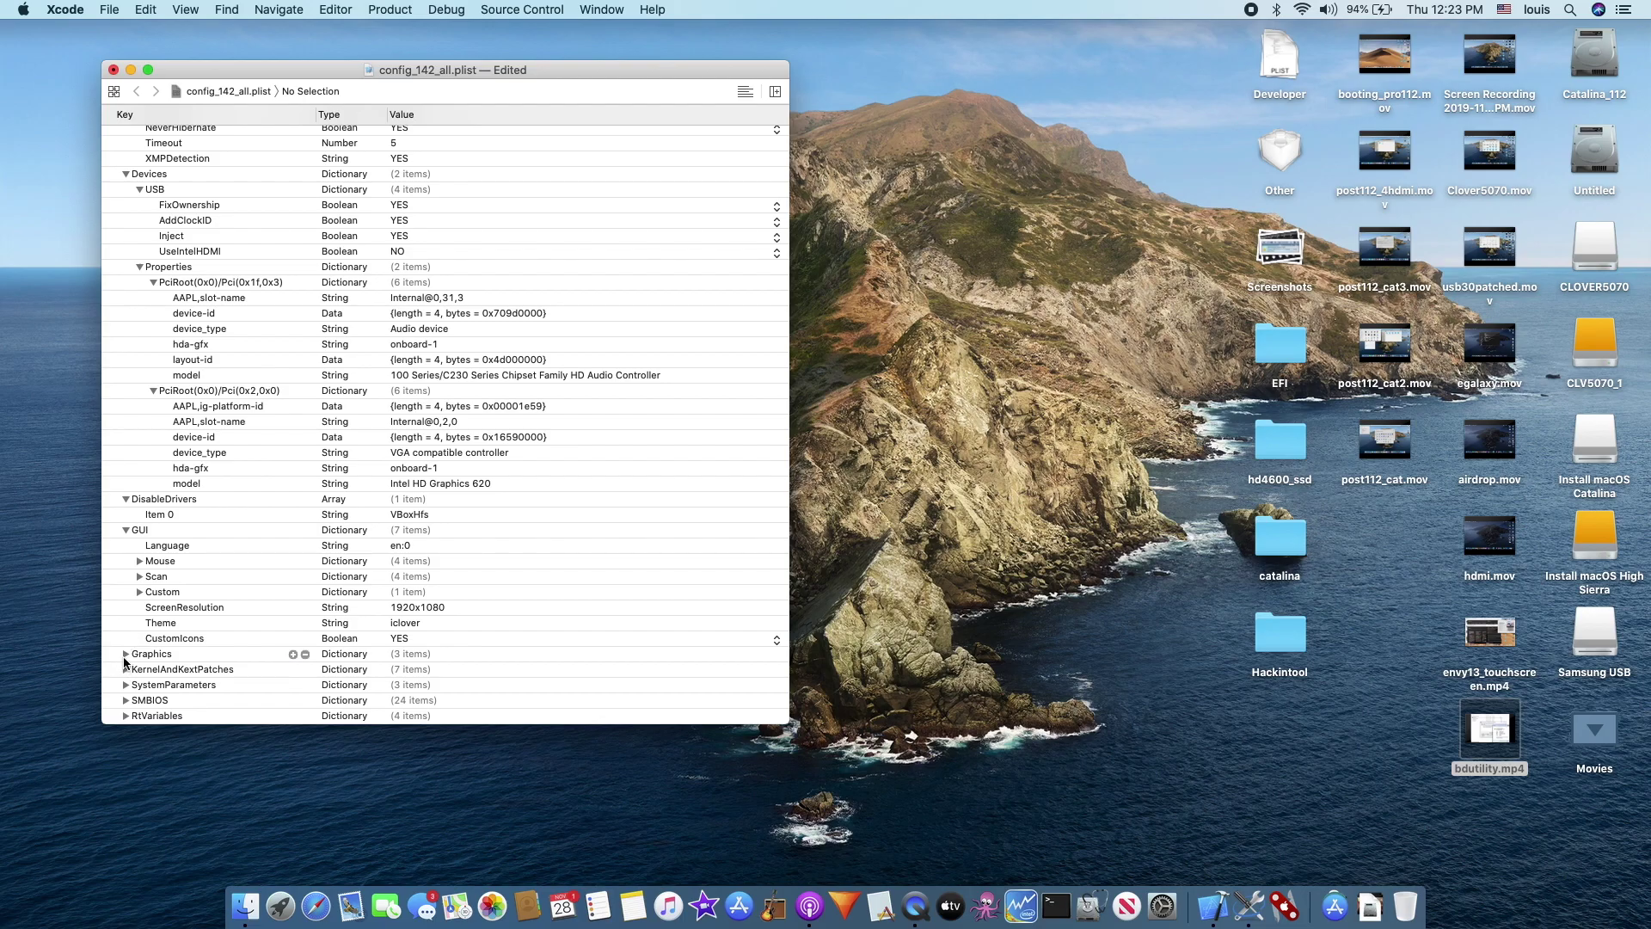
Review the Graphics and Inject settings, and delete the DellSMBIOSPatch entry from KernelAndKextPatches.
click(125, 655)
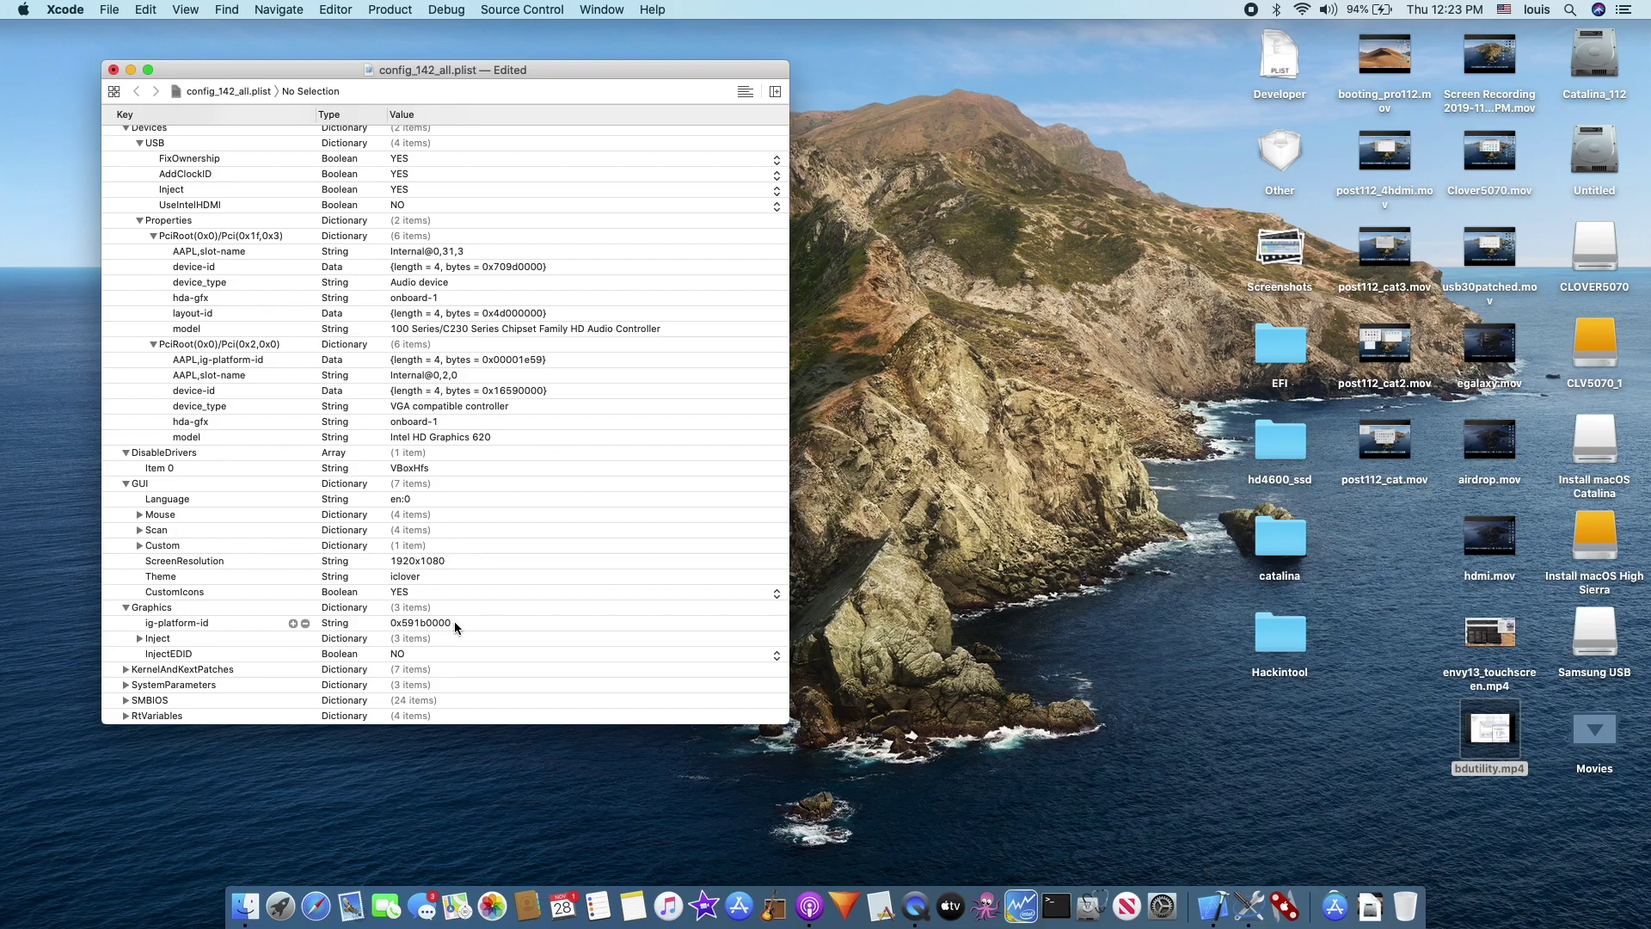
click(138, 638)
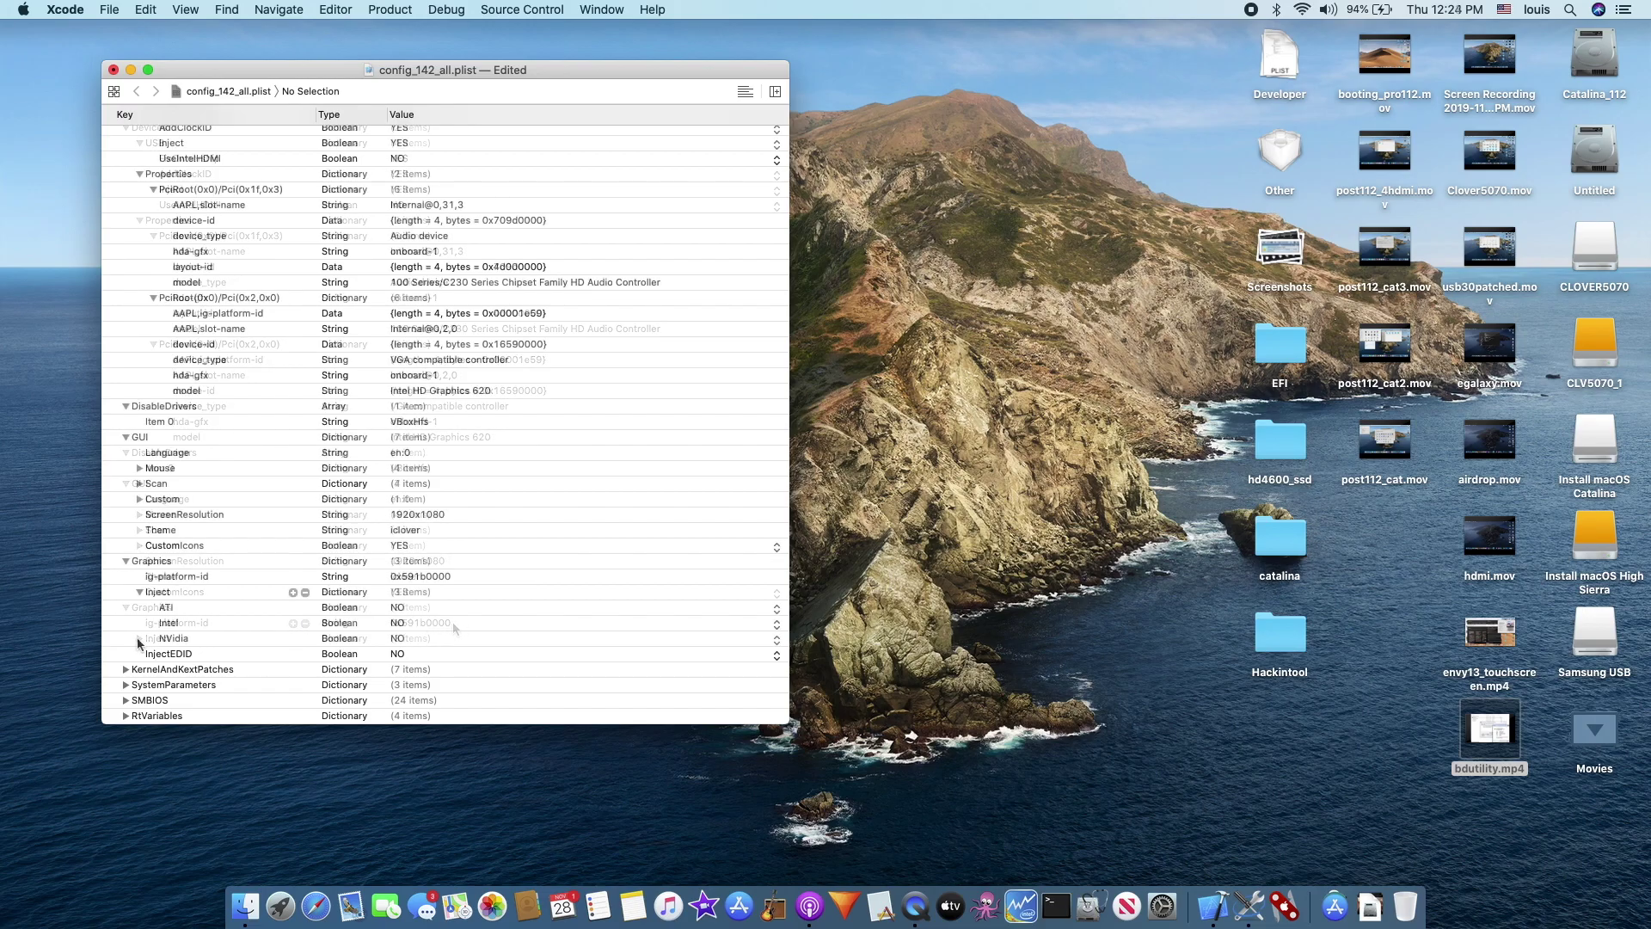
click(125, 669)
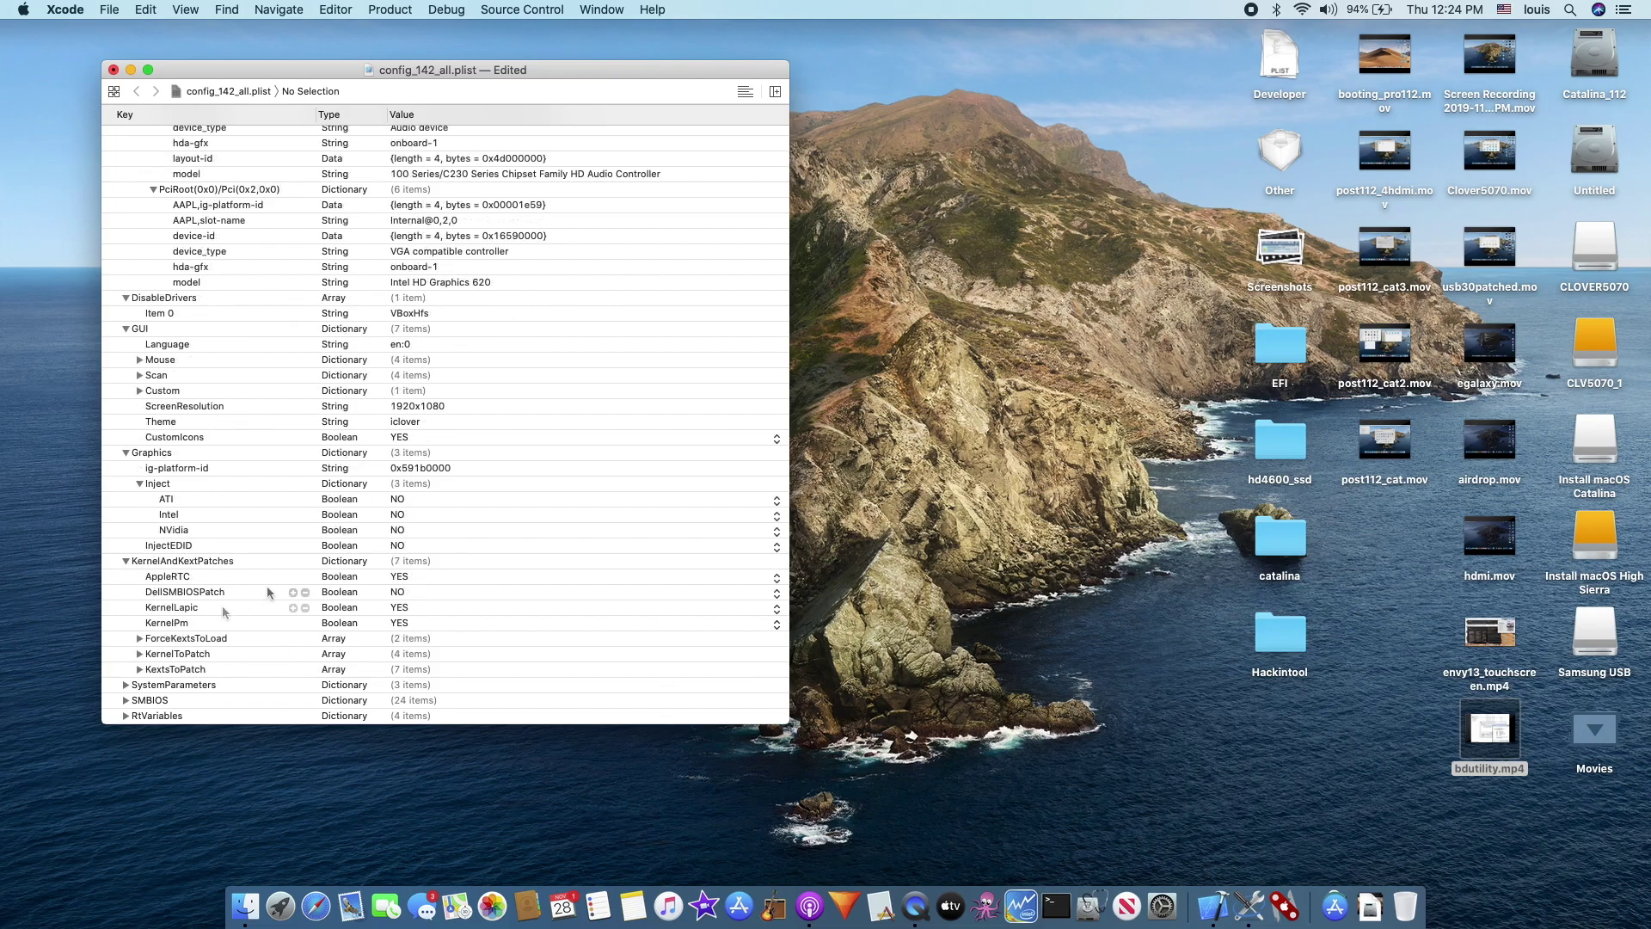
click(305, 592)
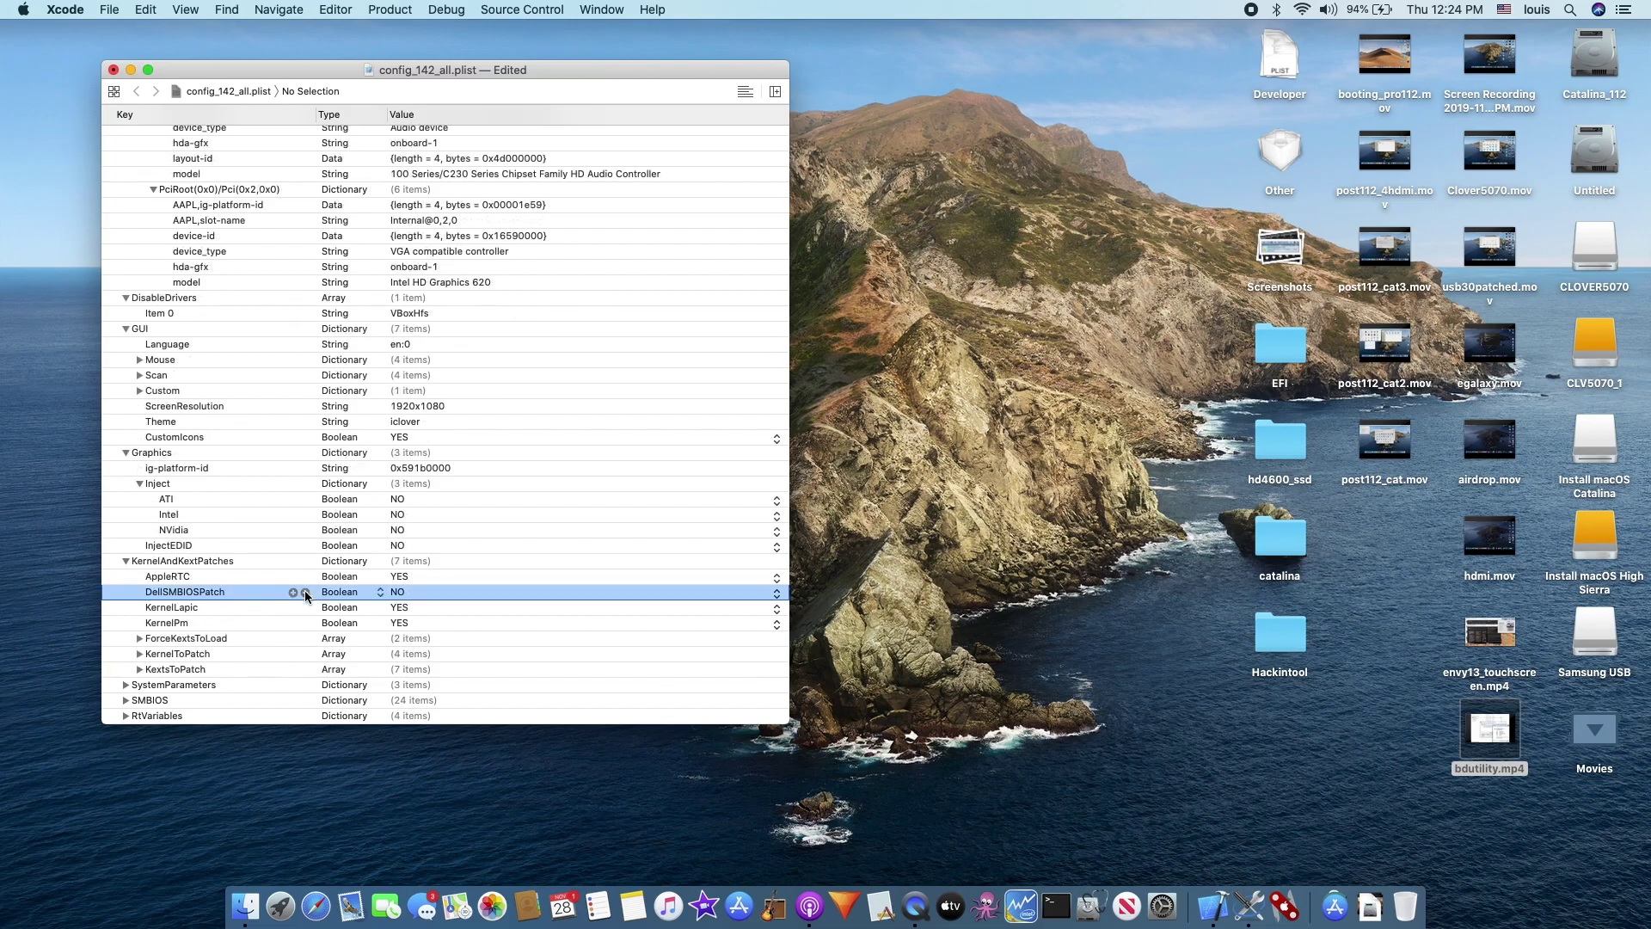
Review the kexts under ForceKextsToLoad and the details of all four KernelToPatch items.
click(138, 638)
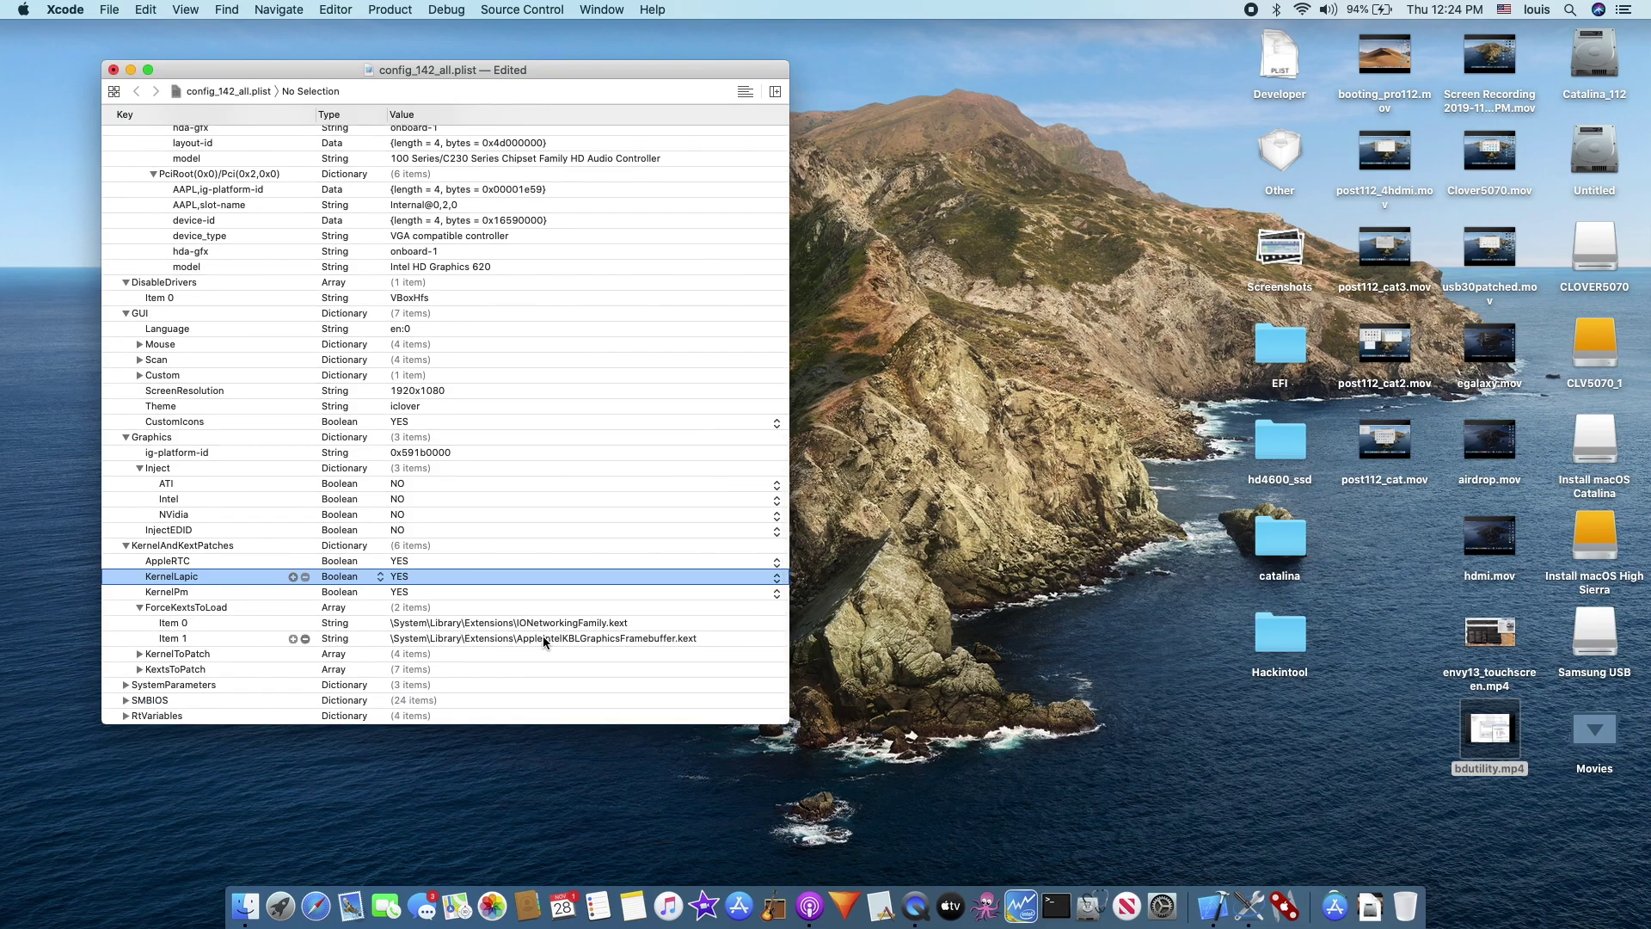
click(140, 655)
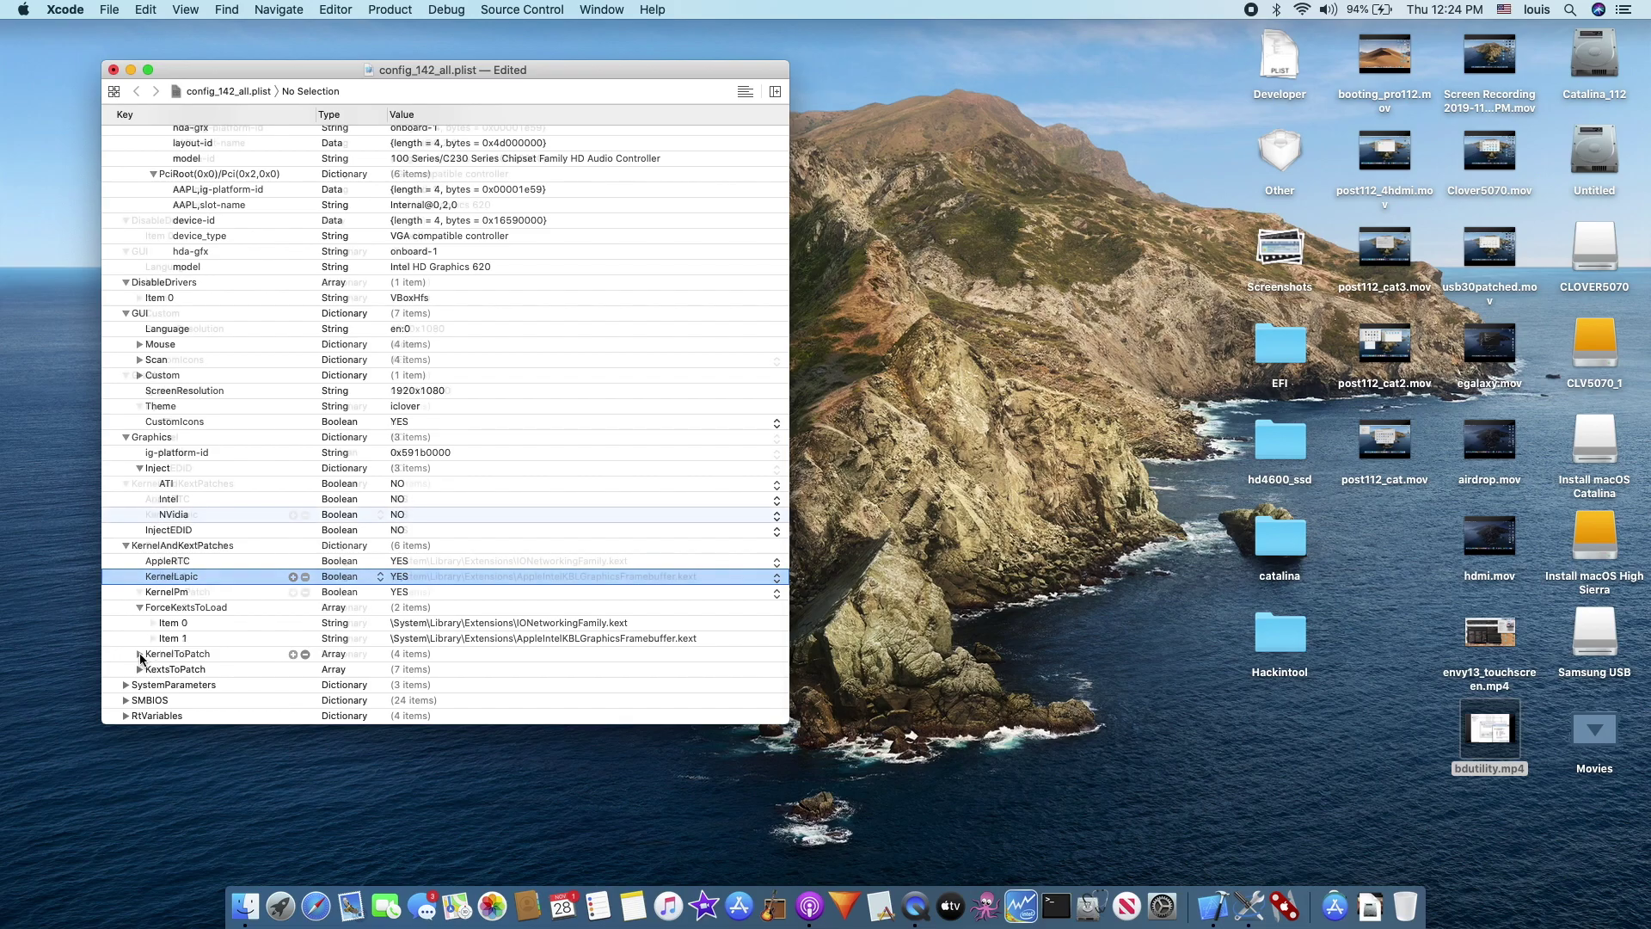
click(154, 609)
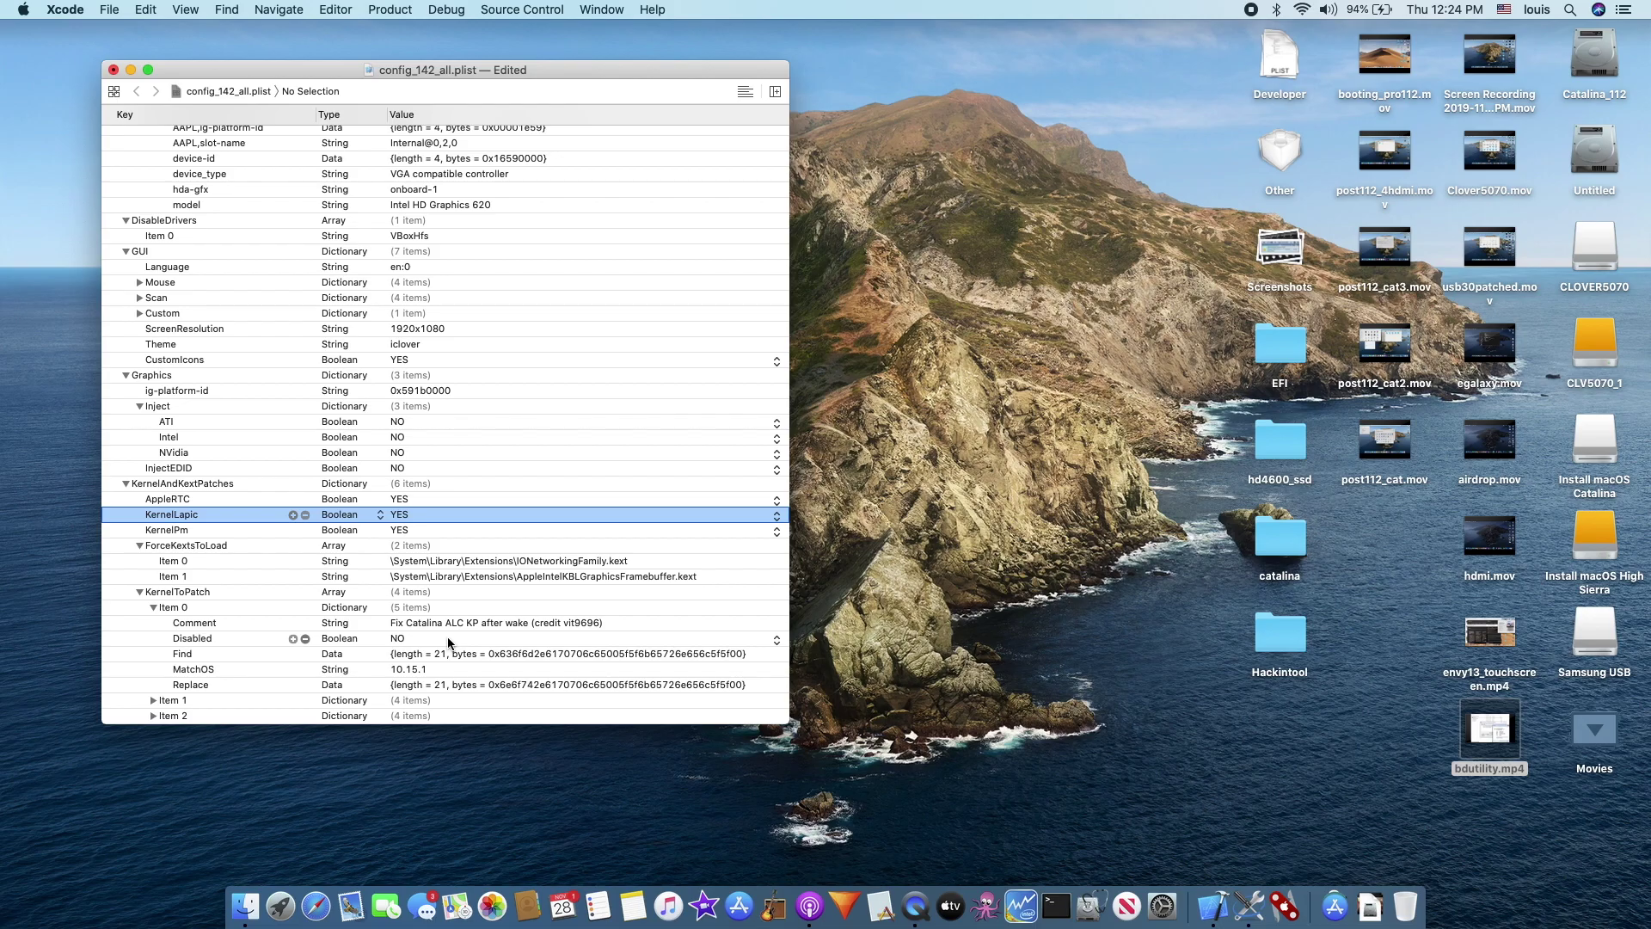
scroll(448, 644, down, 3)
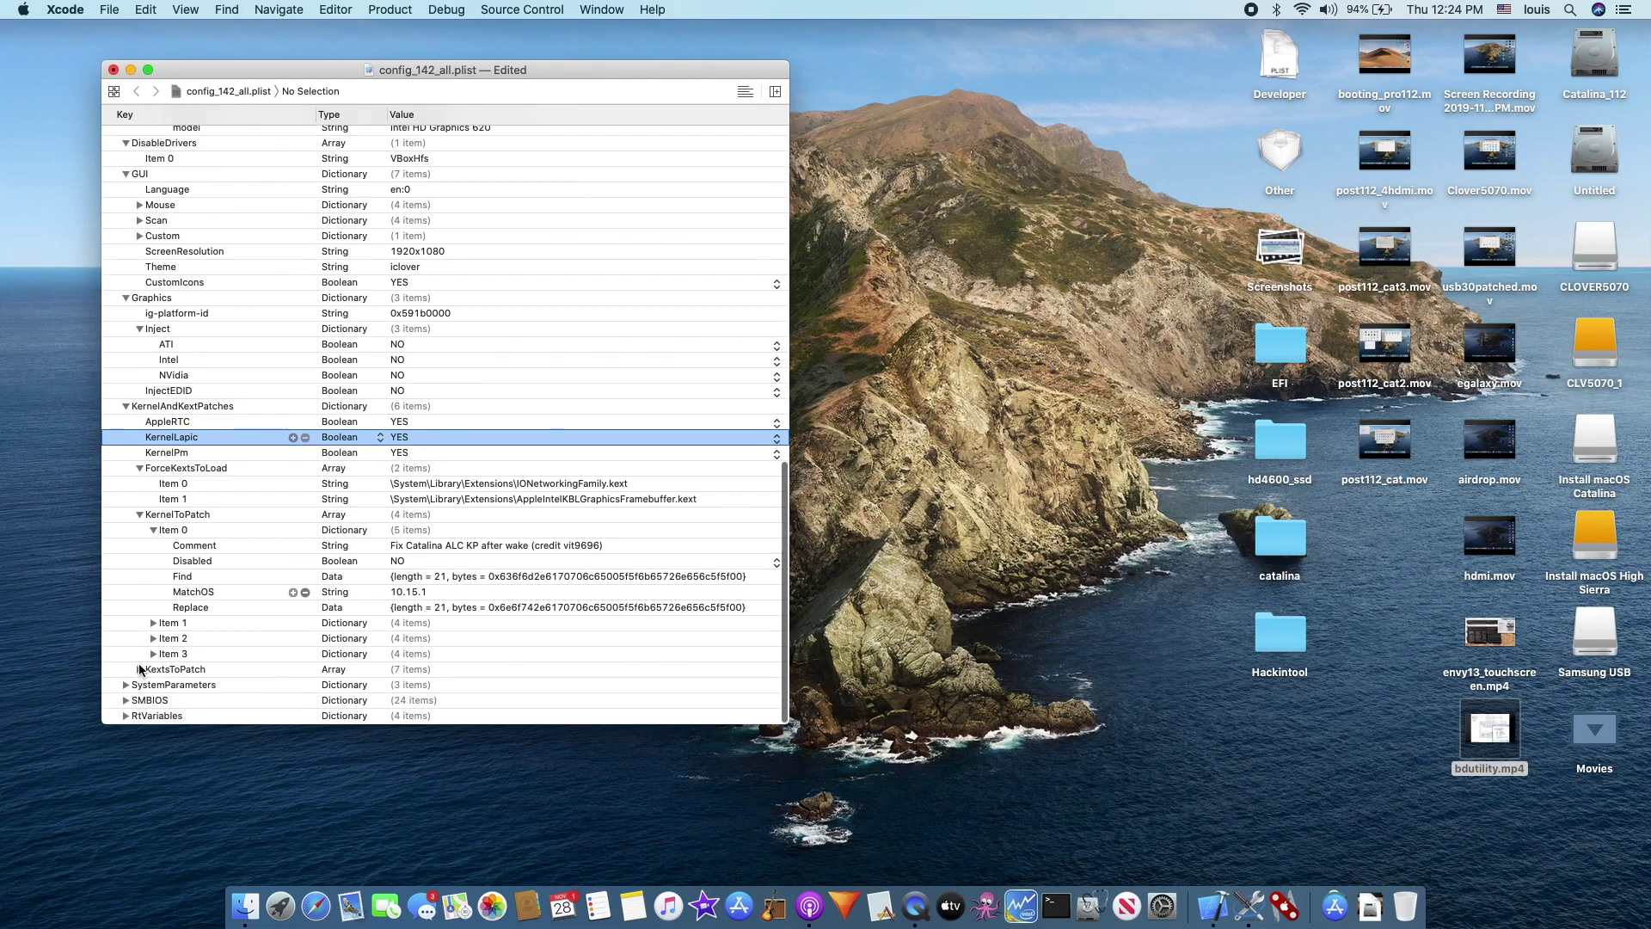
click(153, 622)
click(153, 638)
click(153, 637)
Review the USB port limit patches in Items 0 to 3 of KextsToPatch.
click(141, 664)
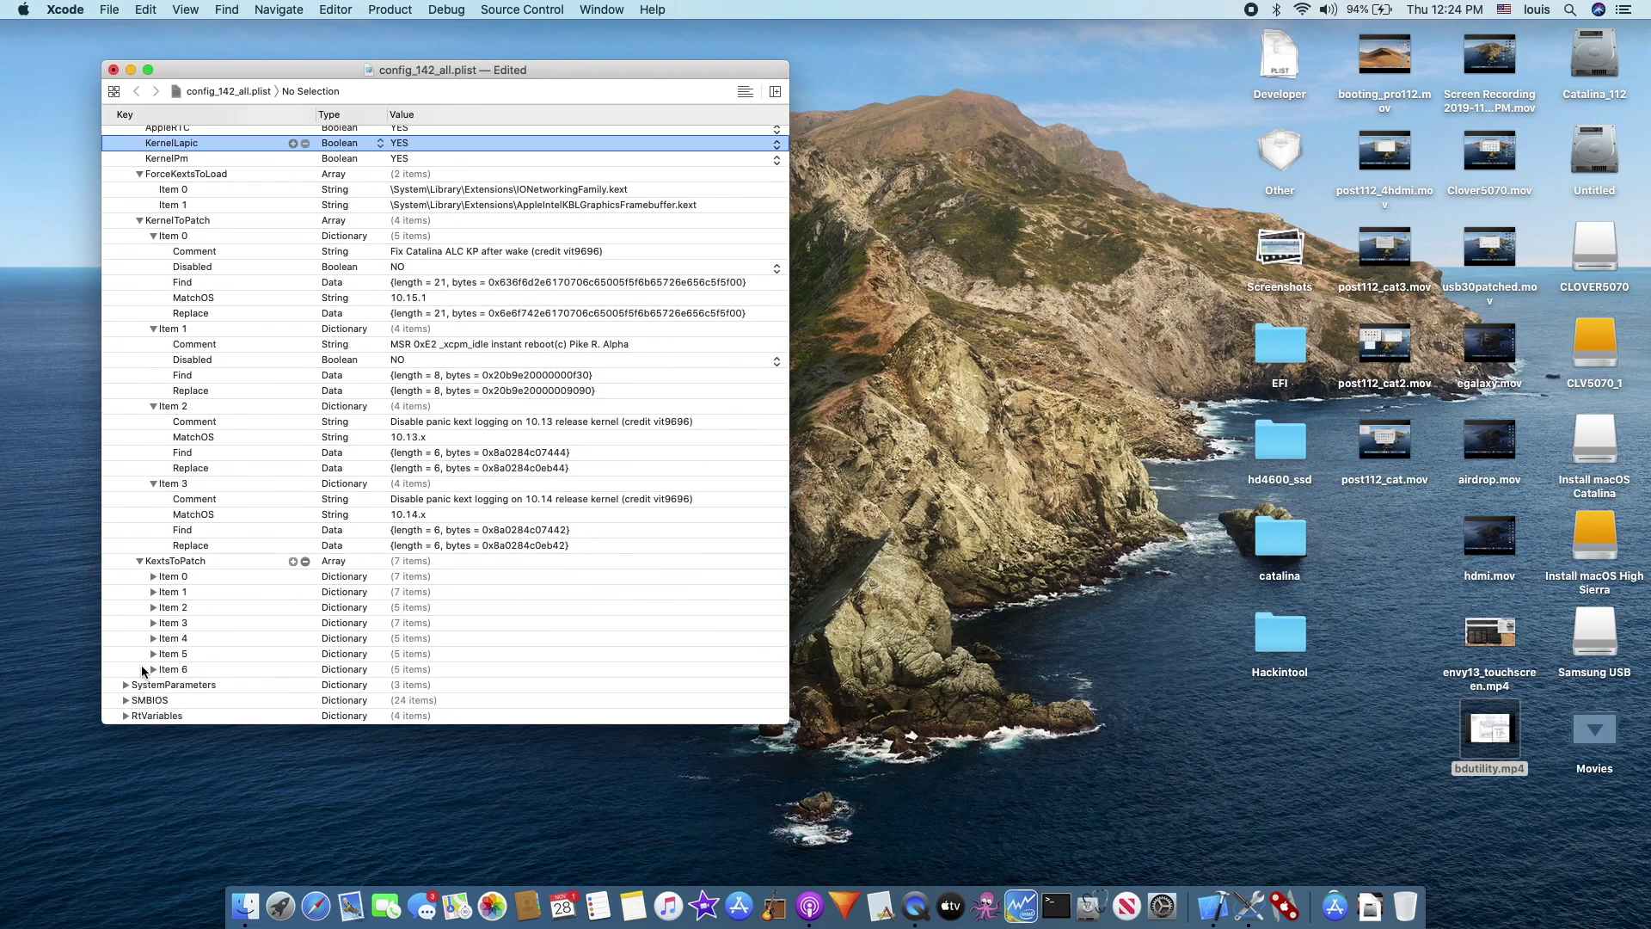
click(154, 576)
scroll(132, 626, down, 4)
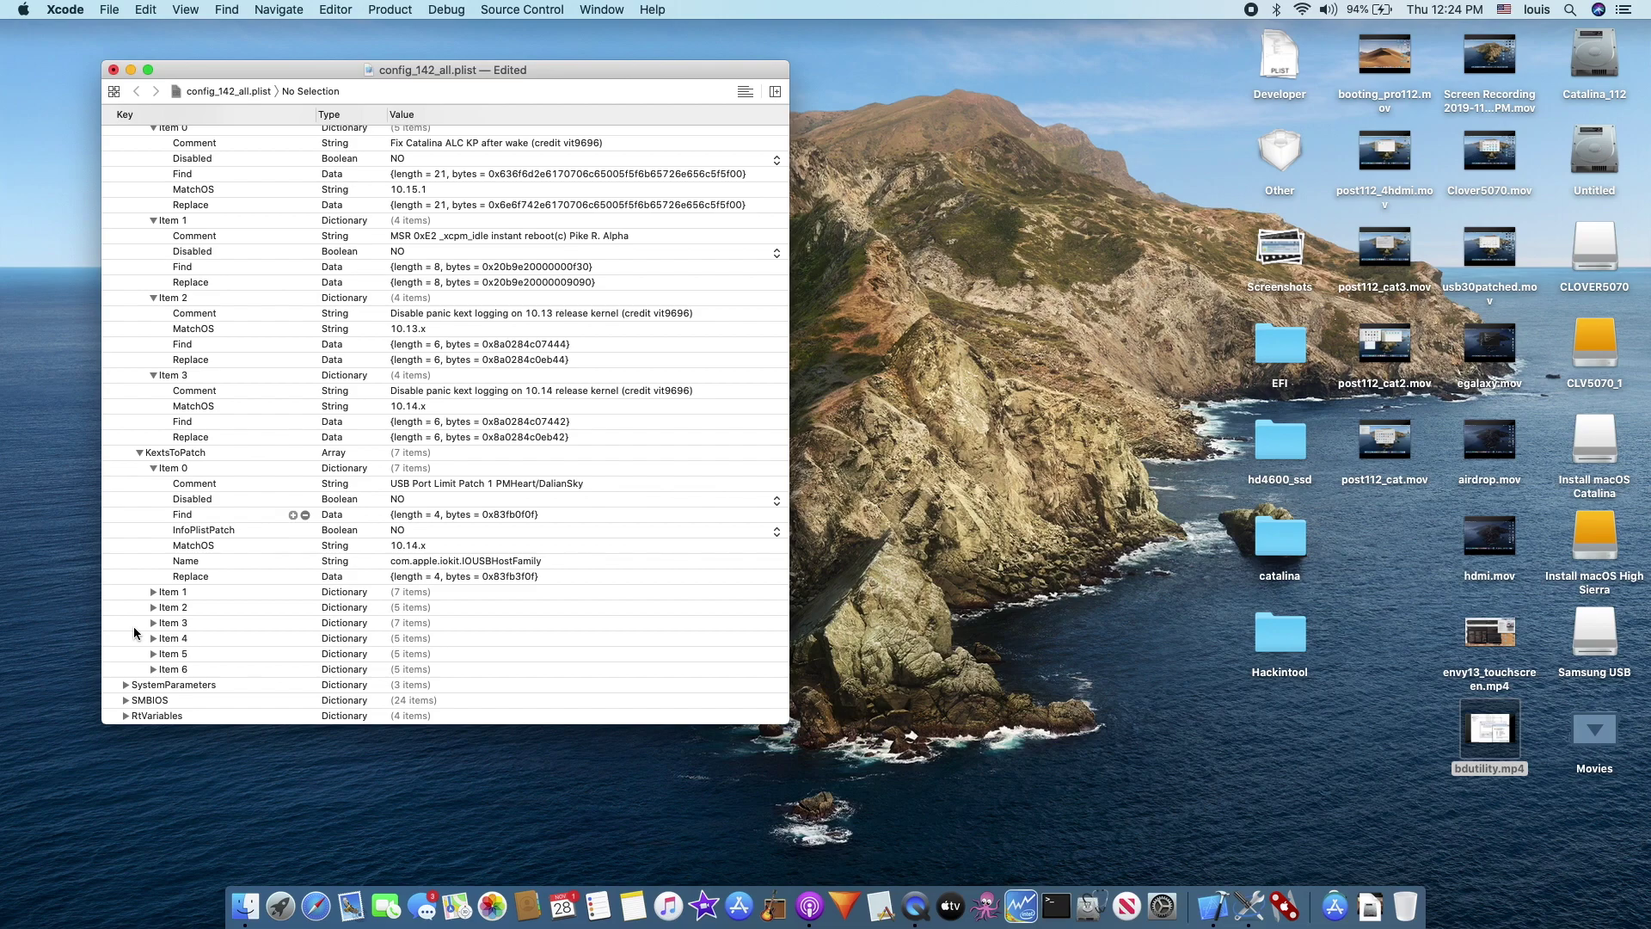
click(153, 592)
scroll(144, 621, down, 4)
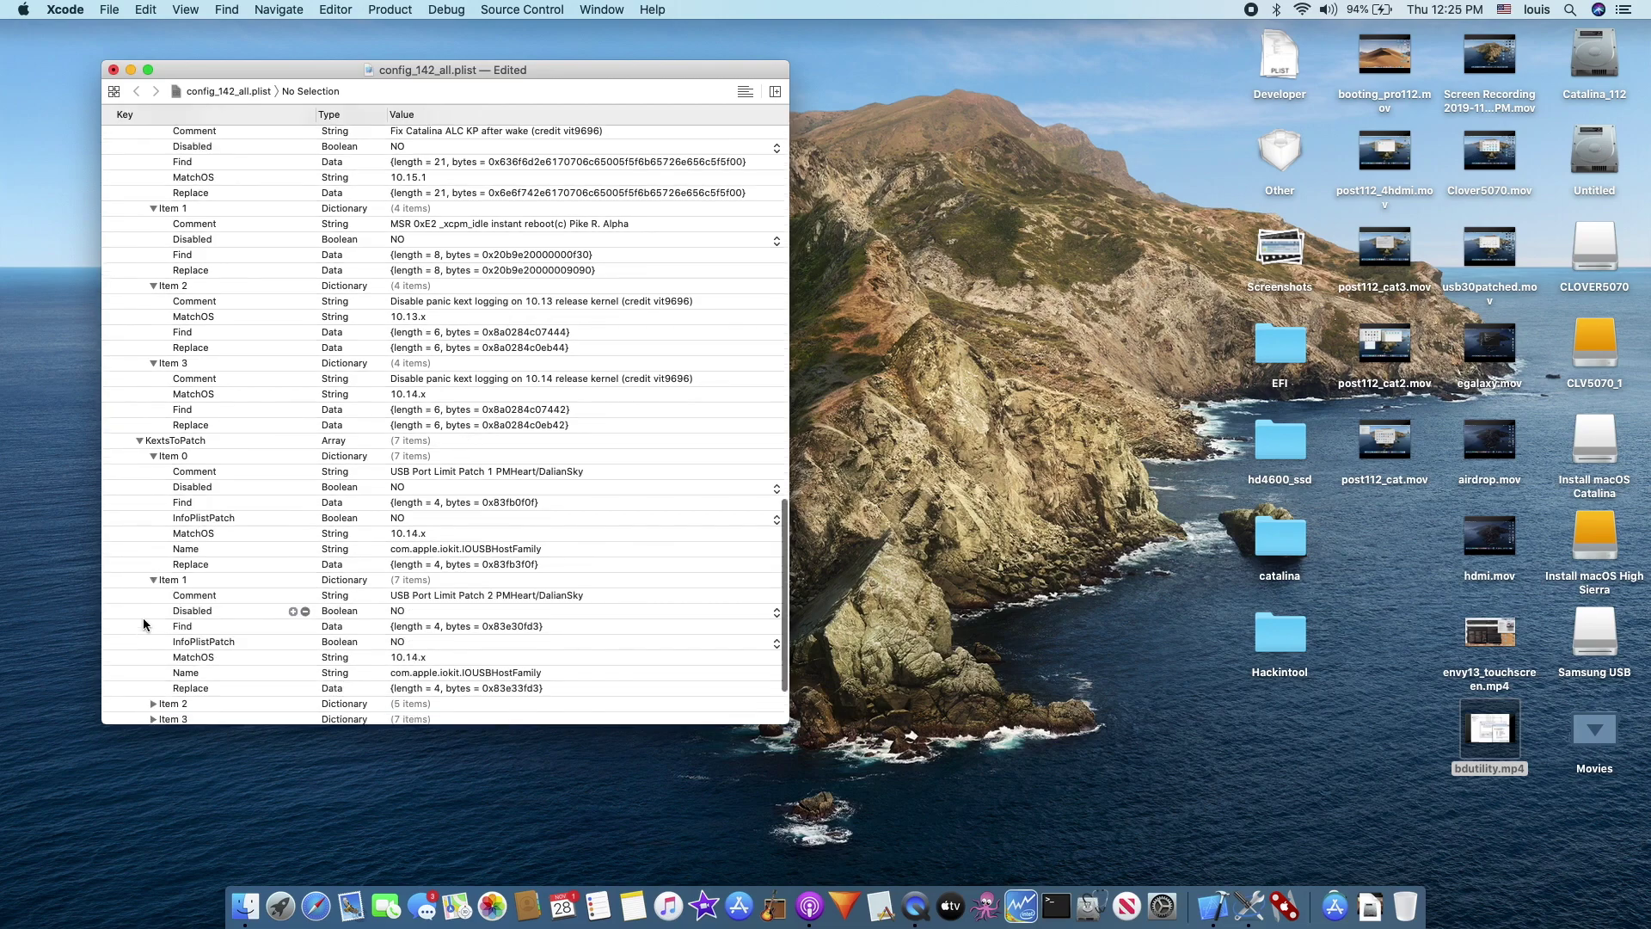
click(153, 607)
scroll(153, 604, down, 2)
click(153, 623)
scroll(153, 638, down, 3)
Examine the details of KextsToPatch Items 4 to 6, including the external icons and SSD Trim patches.
click(152, 638)
scroll(153, 644, down, 2)
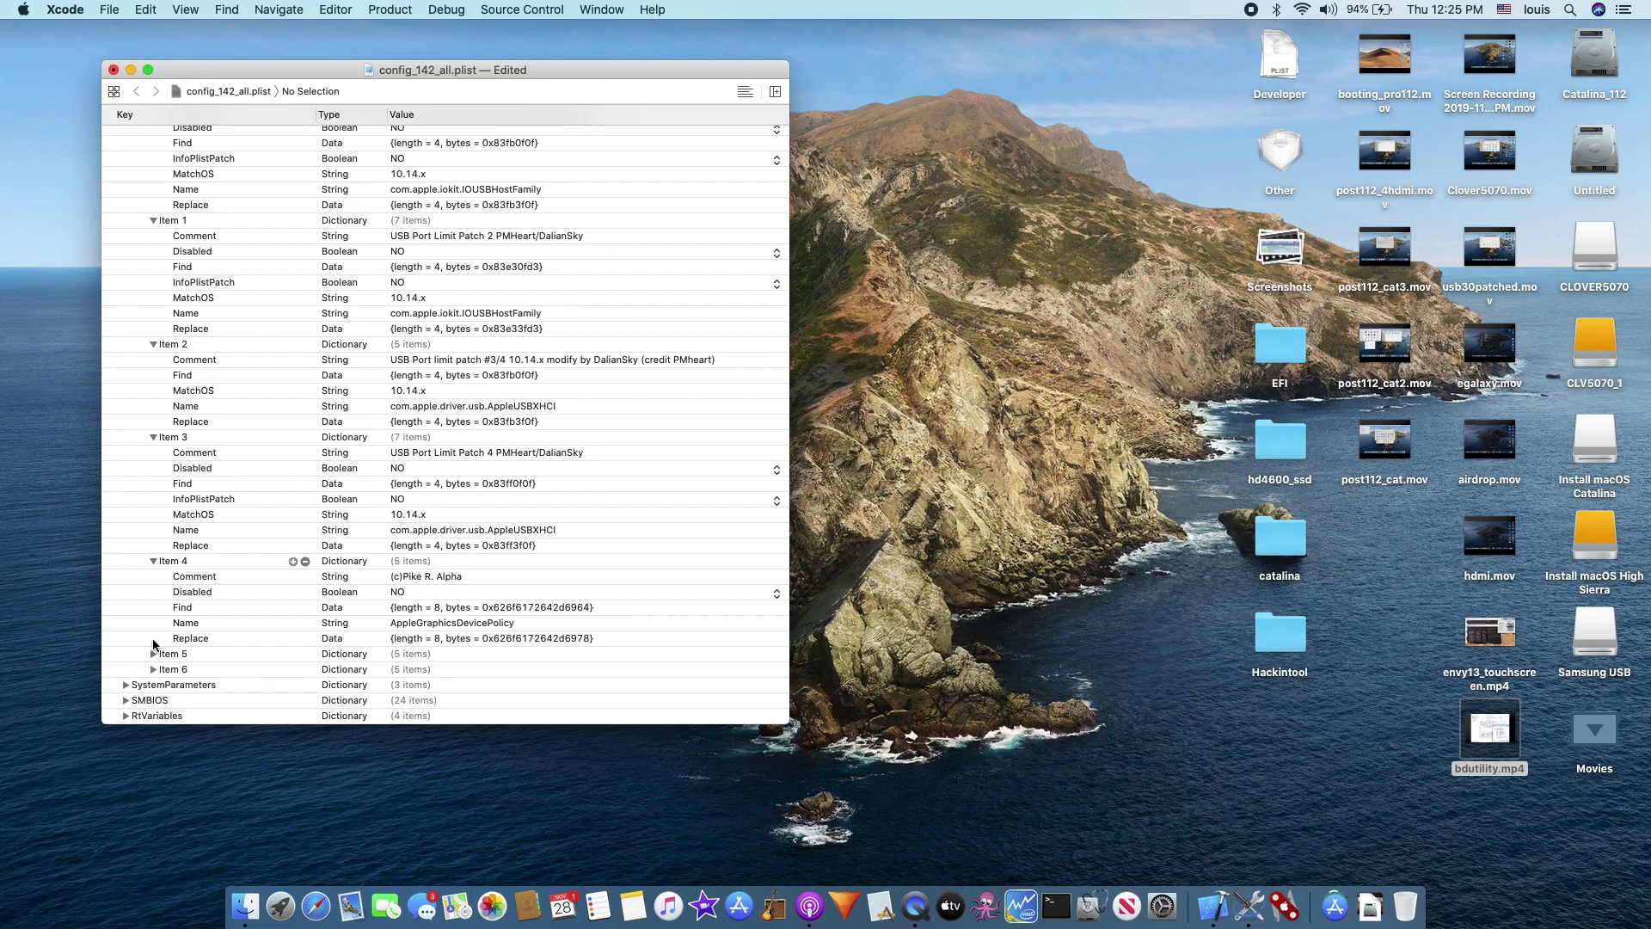
click(153, 653)
scroll(154, 654, down, 3)
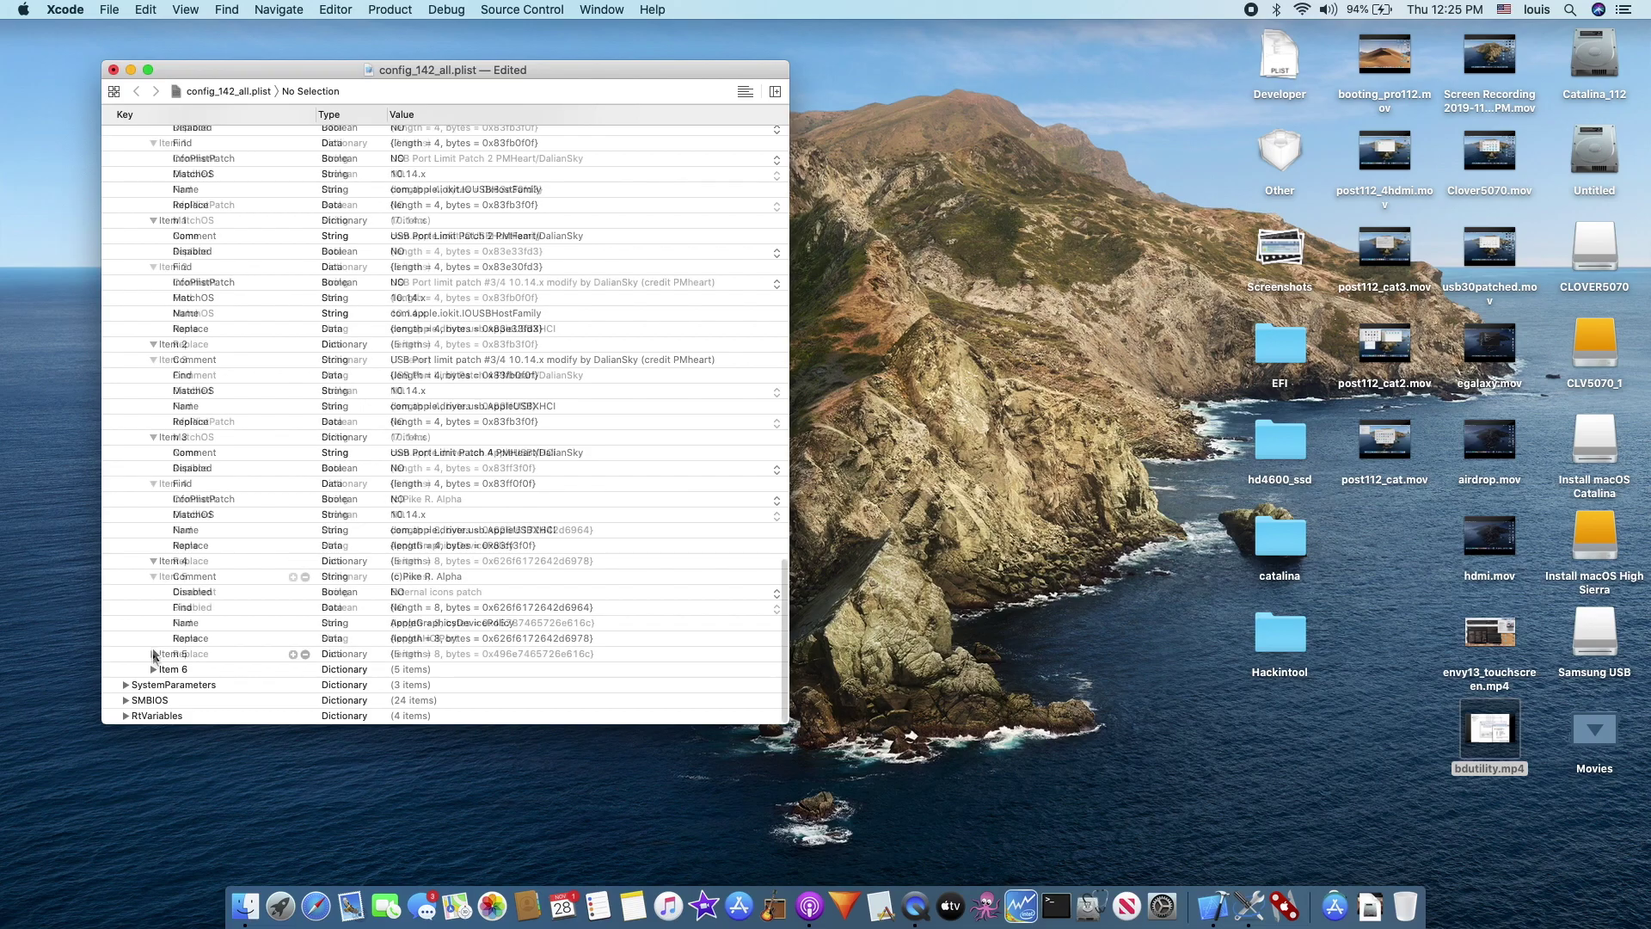
click(153, 669)
scroll(153, 671, down, 3)
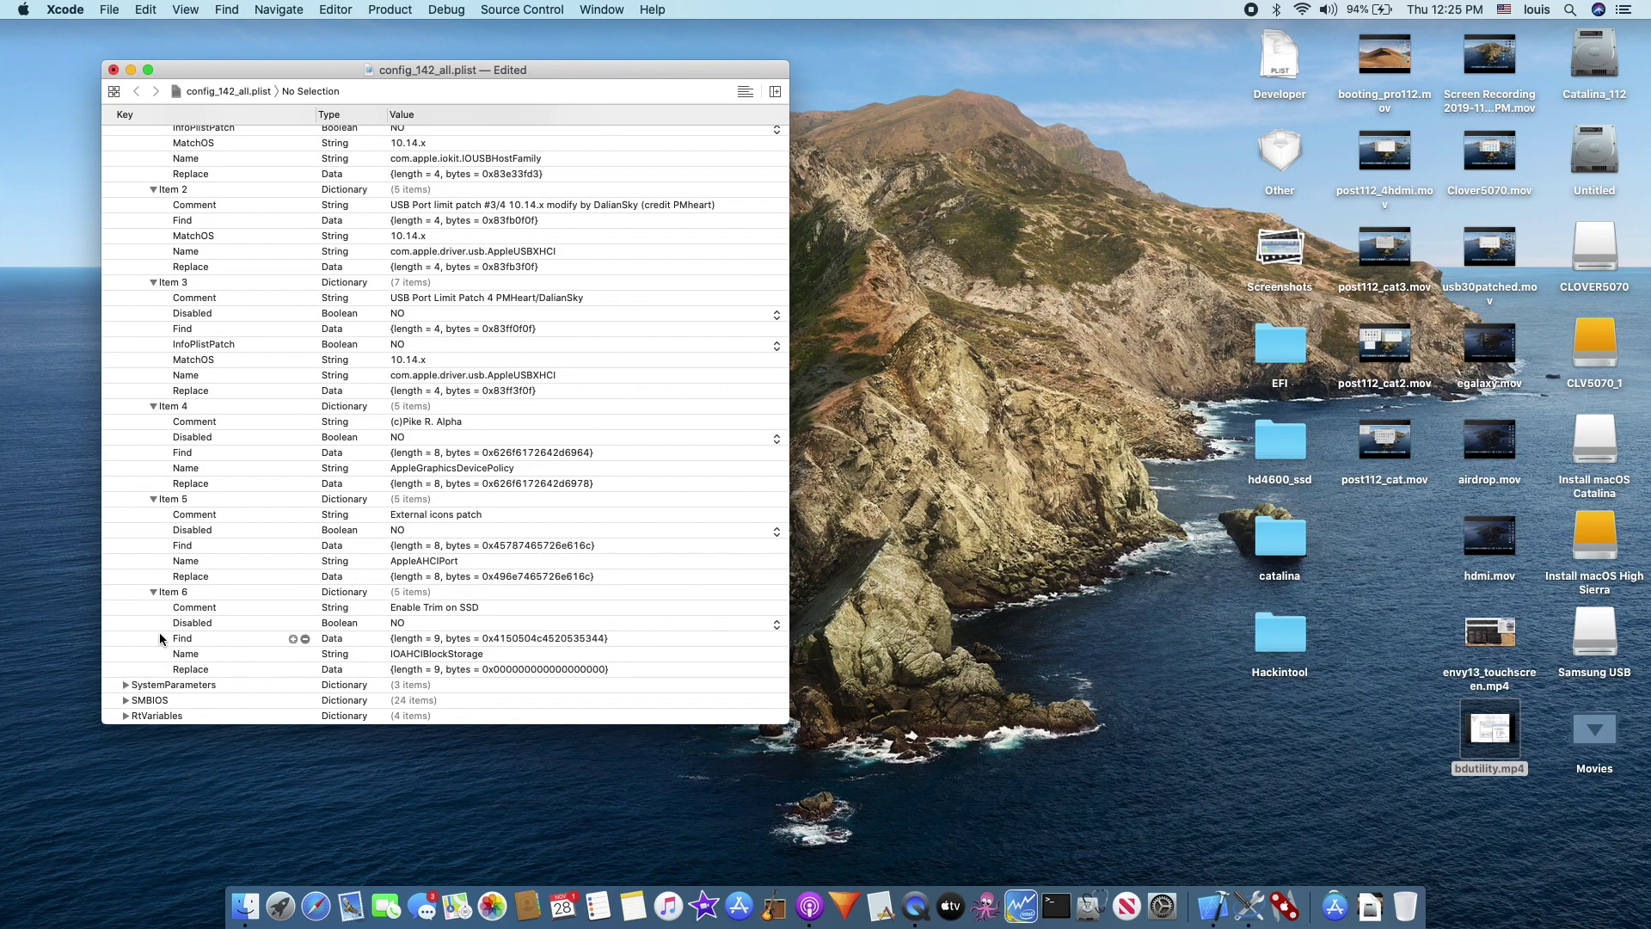
Review the SystemParameters section with its InjectKexts entry and the ROM and MLB entries under RtVariables.
click(126, 685)
scroll(123, 683, down, 3)
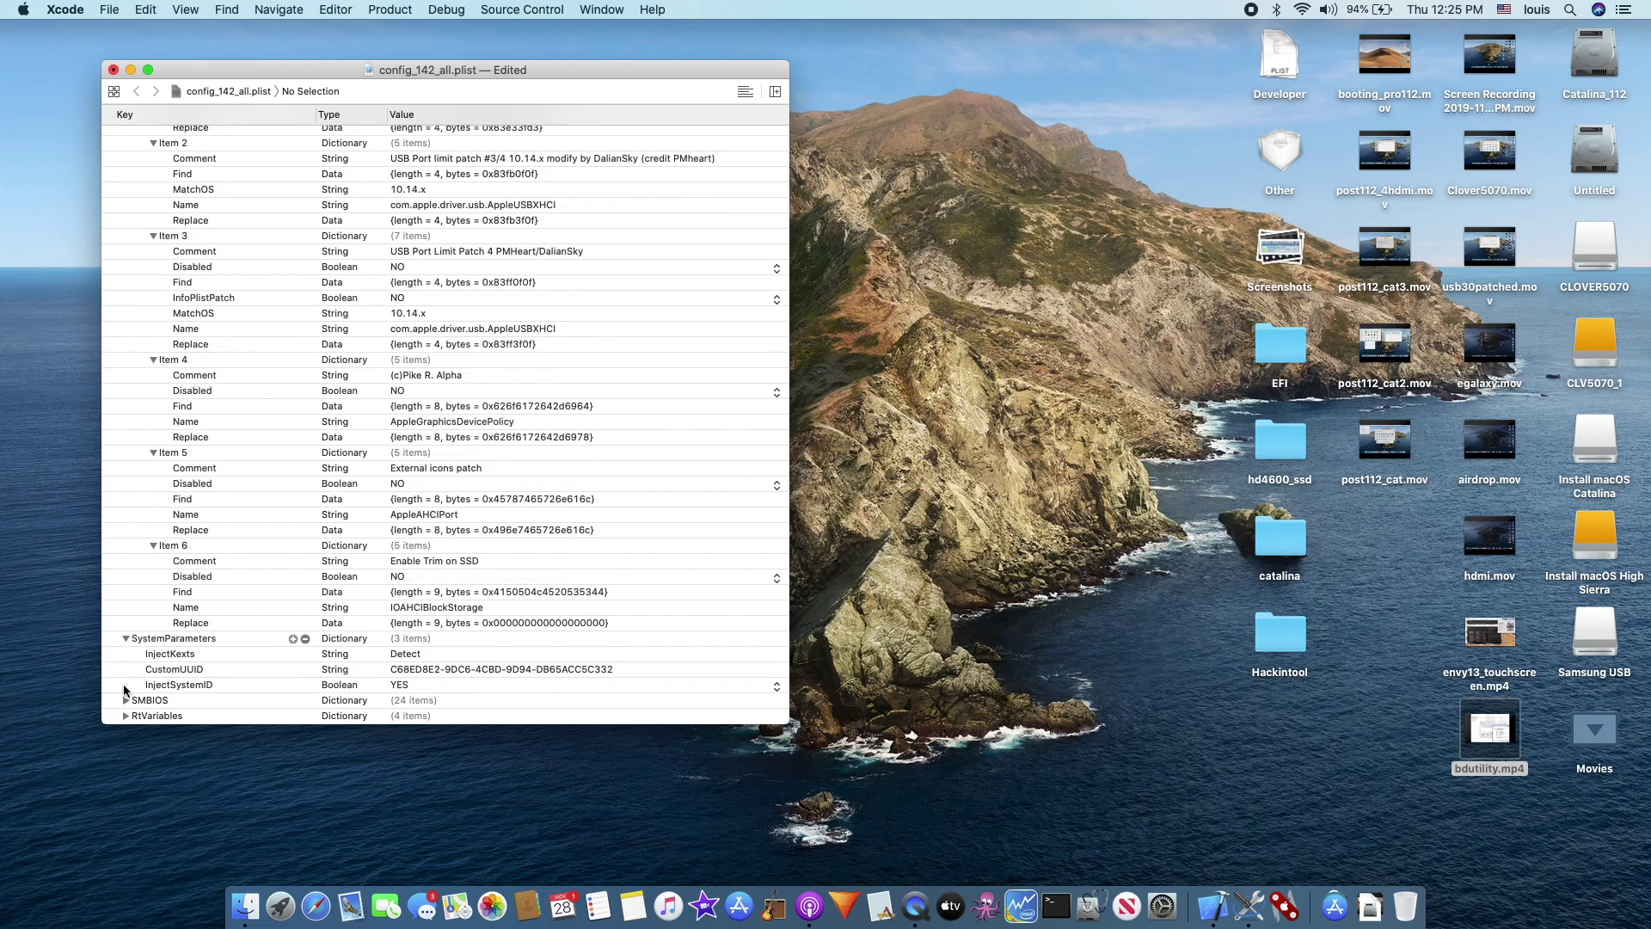
click(405, 657)
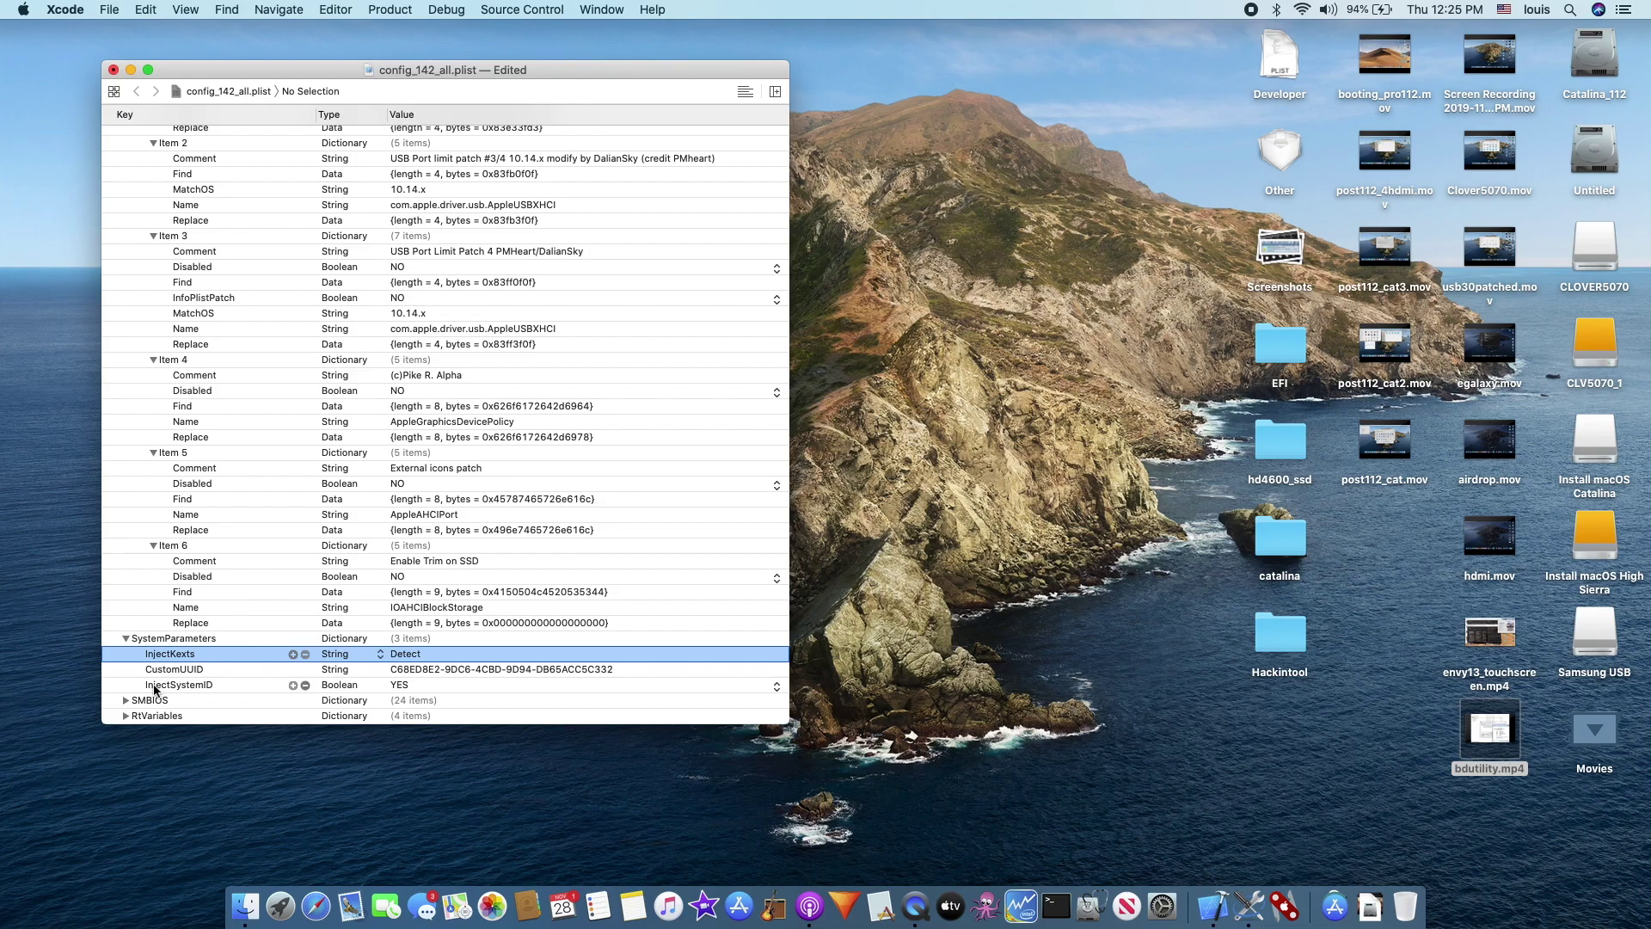
click(125, 716)
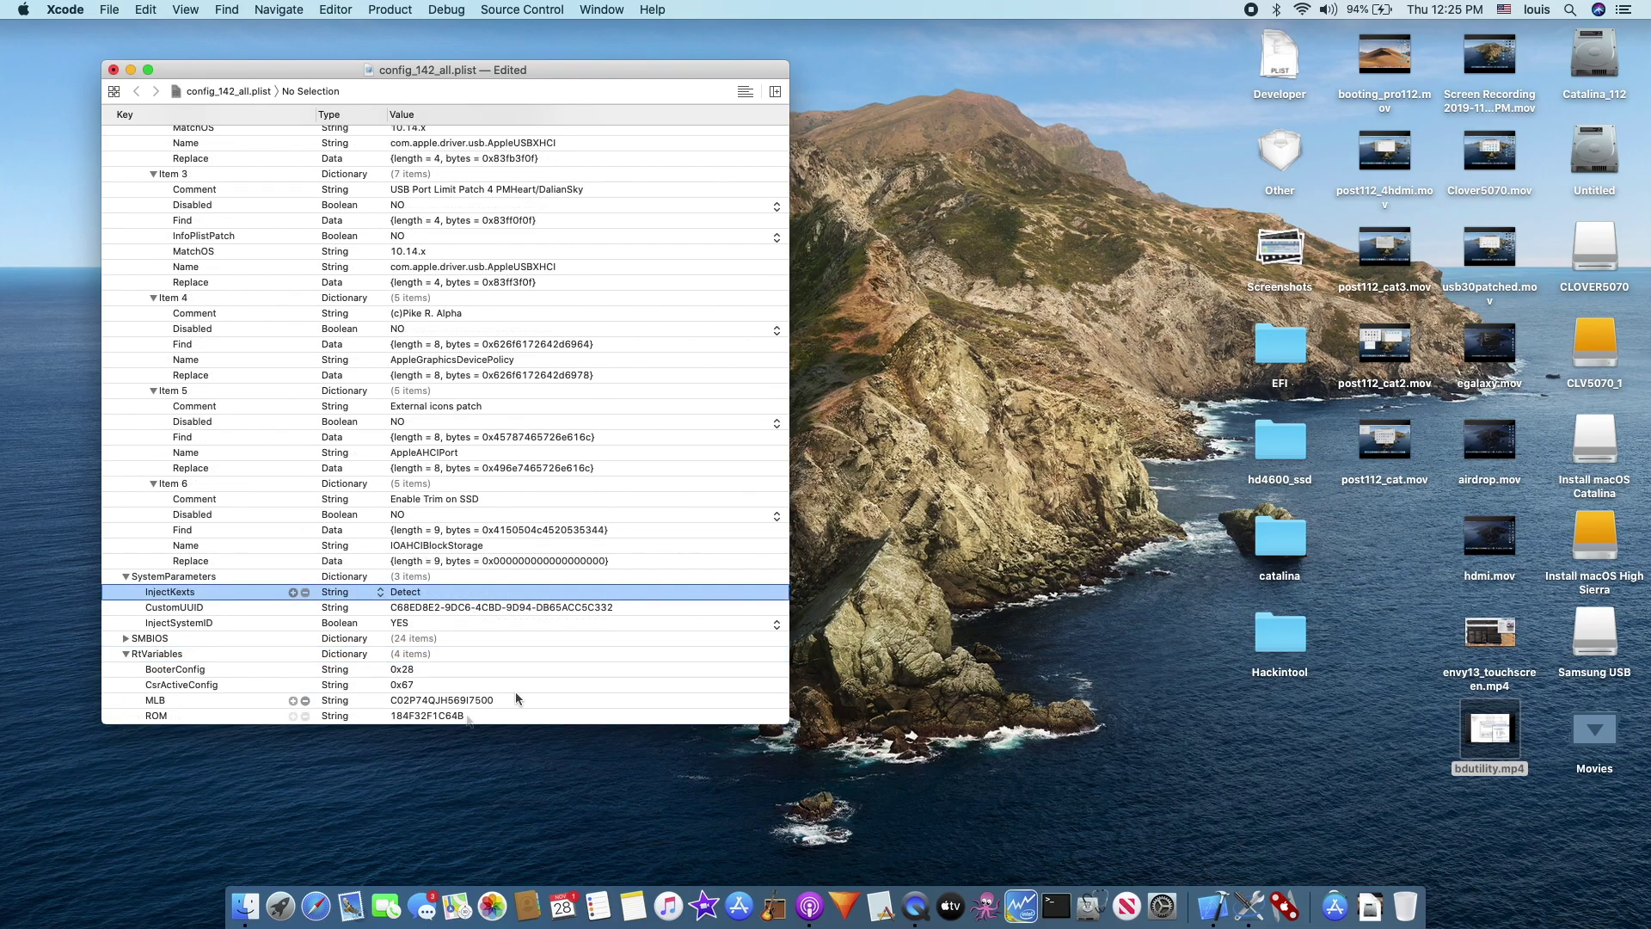
click(427, 719)
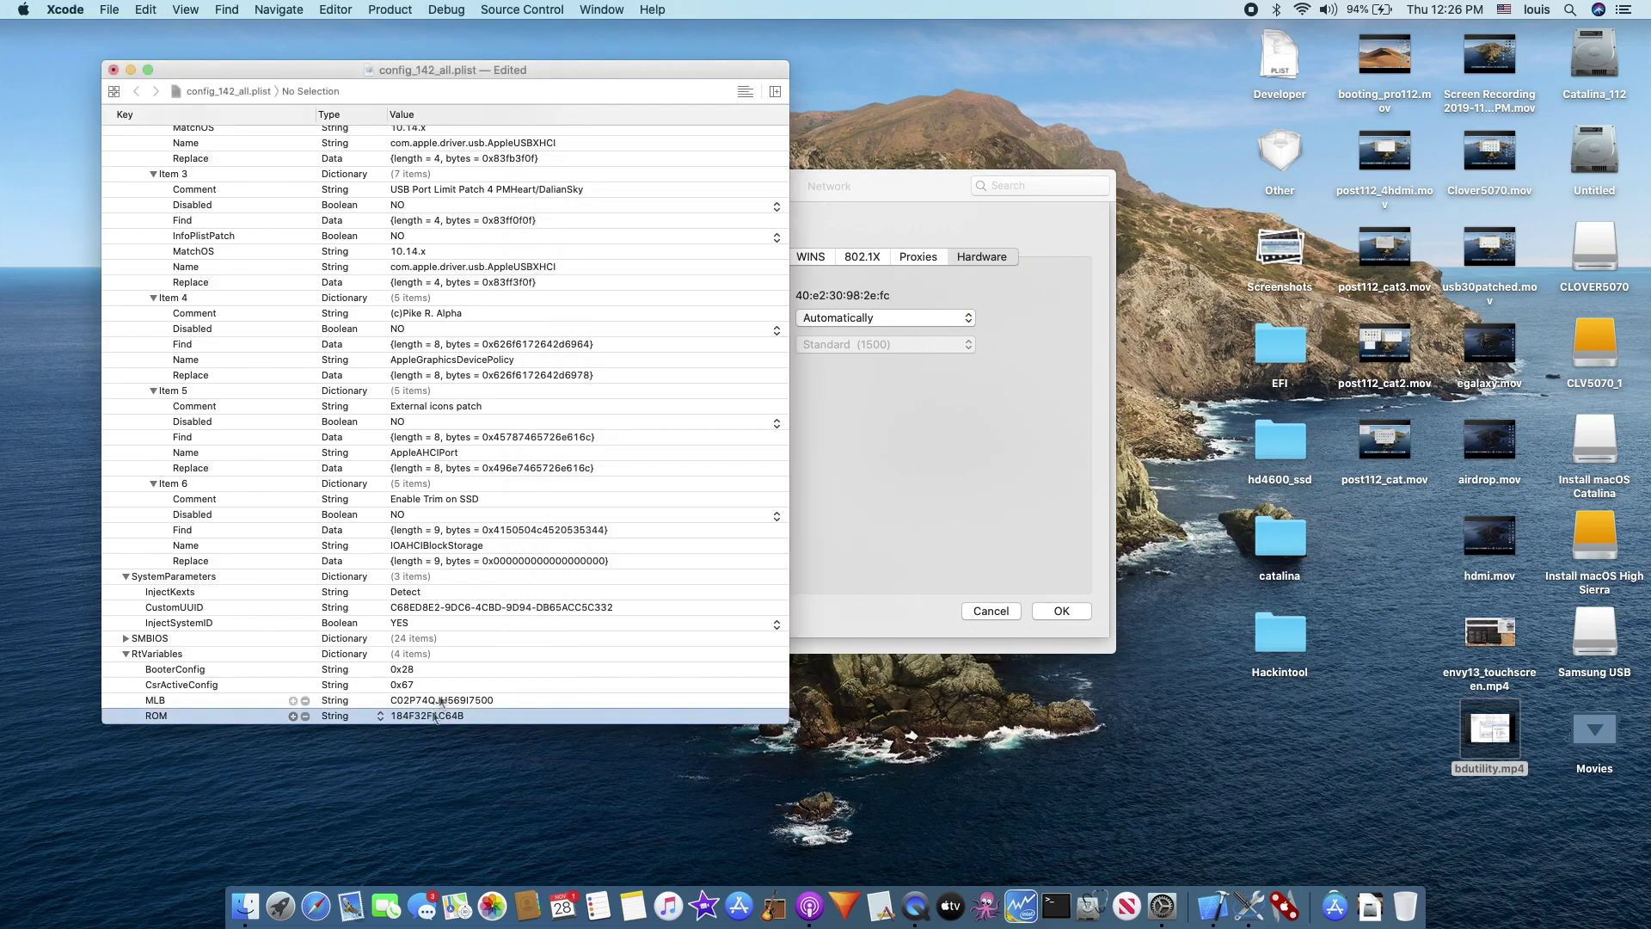
click(440, 701)
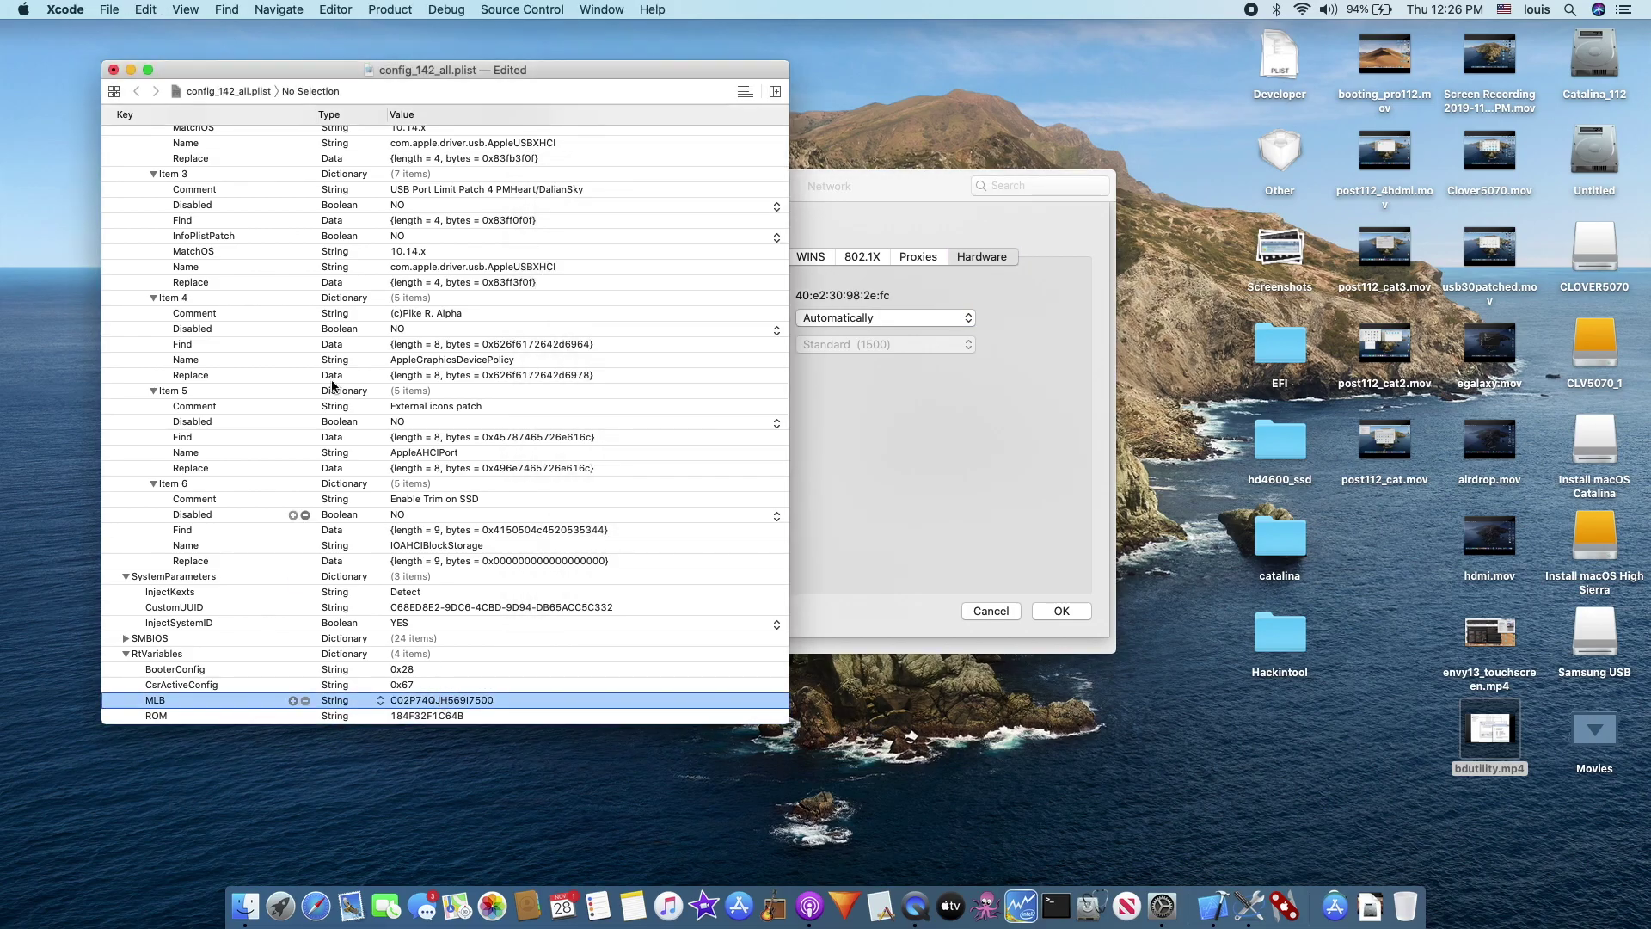
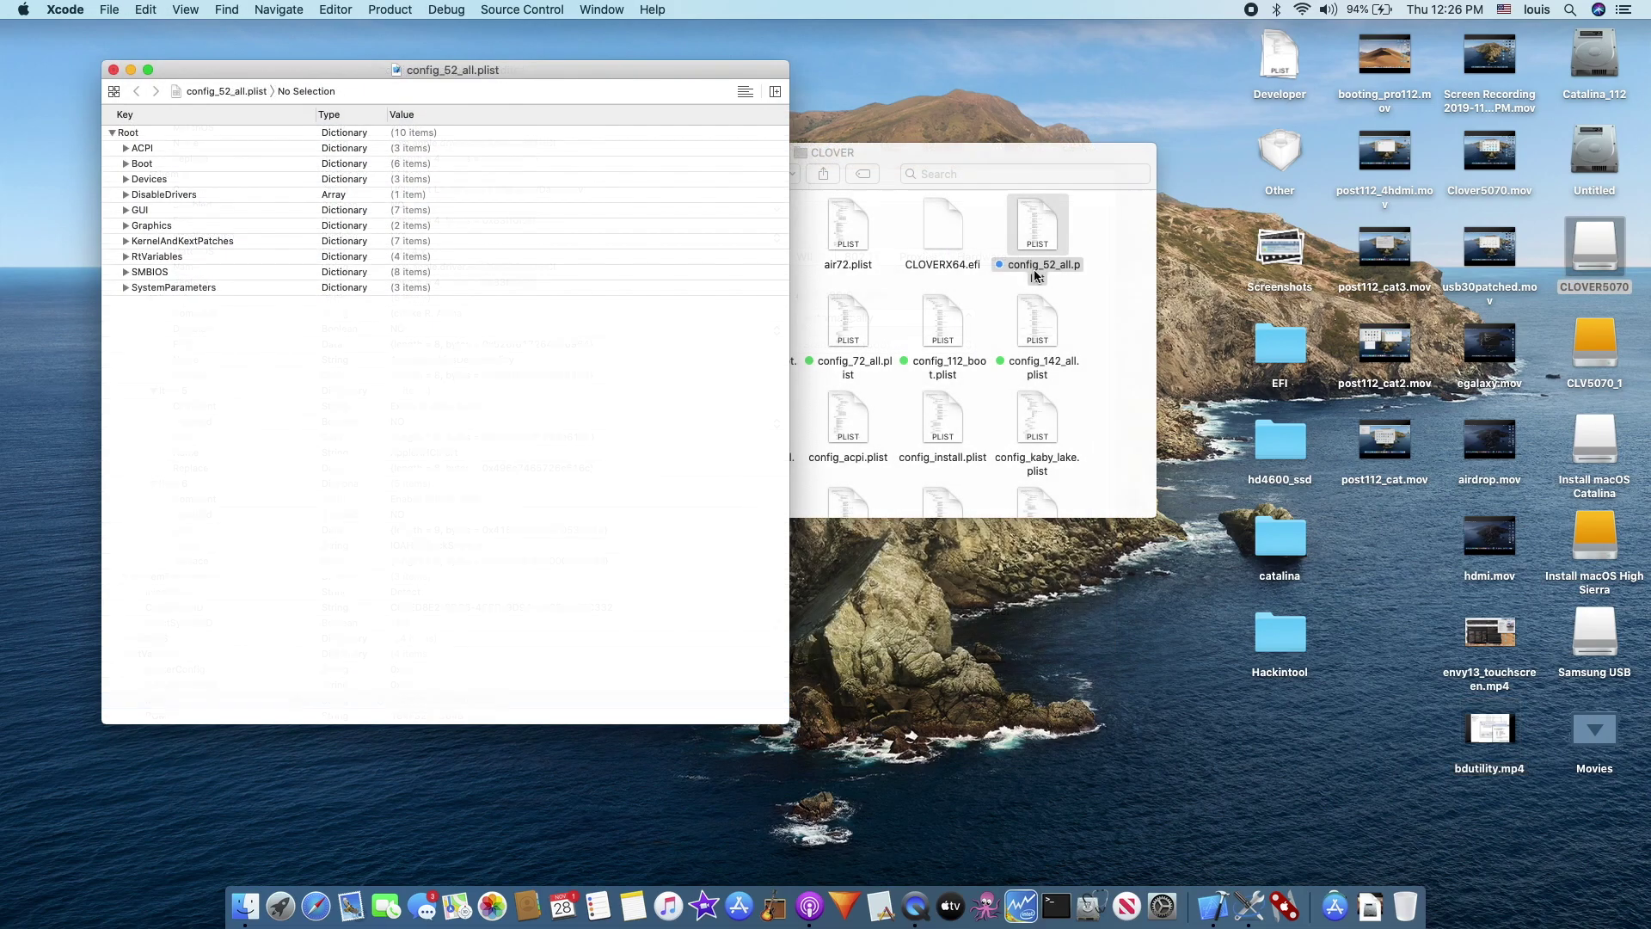
Try deleting the first three ACPI DSDT patches, including "change _DSM to XDSM", from config_52_all.plist.
click(125, 147)
click(139, 163)
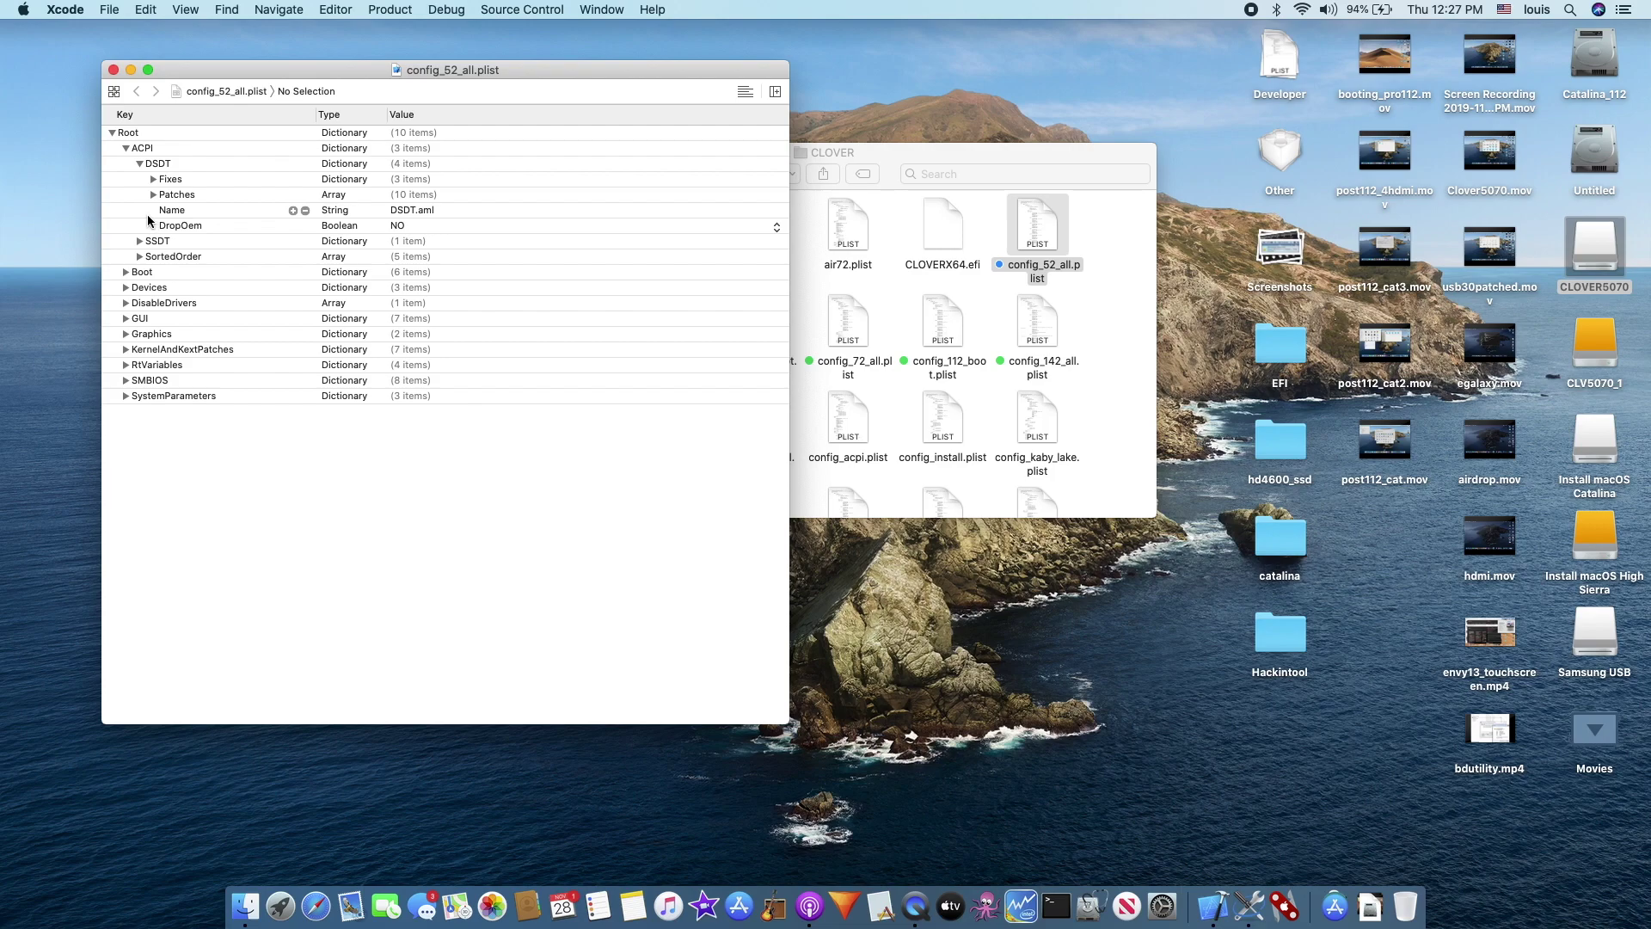
click(153, 194)
click(166, 210)
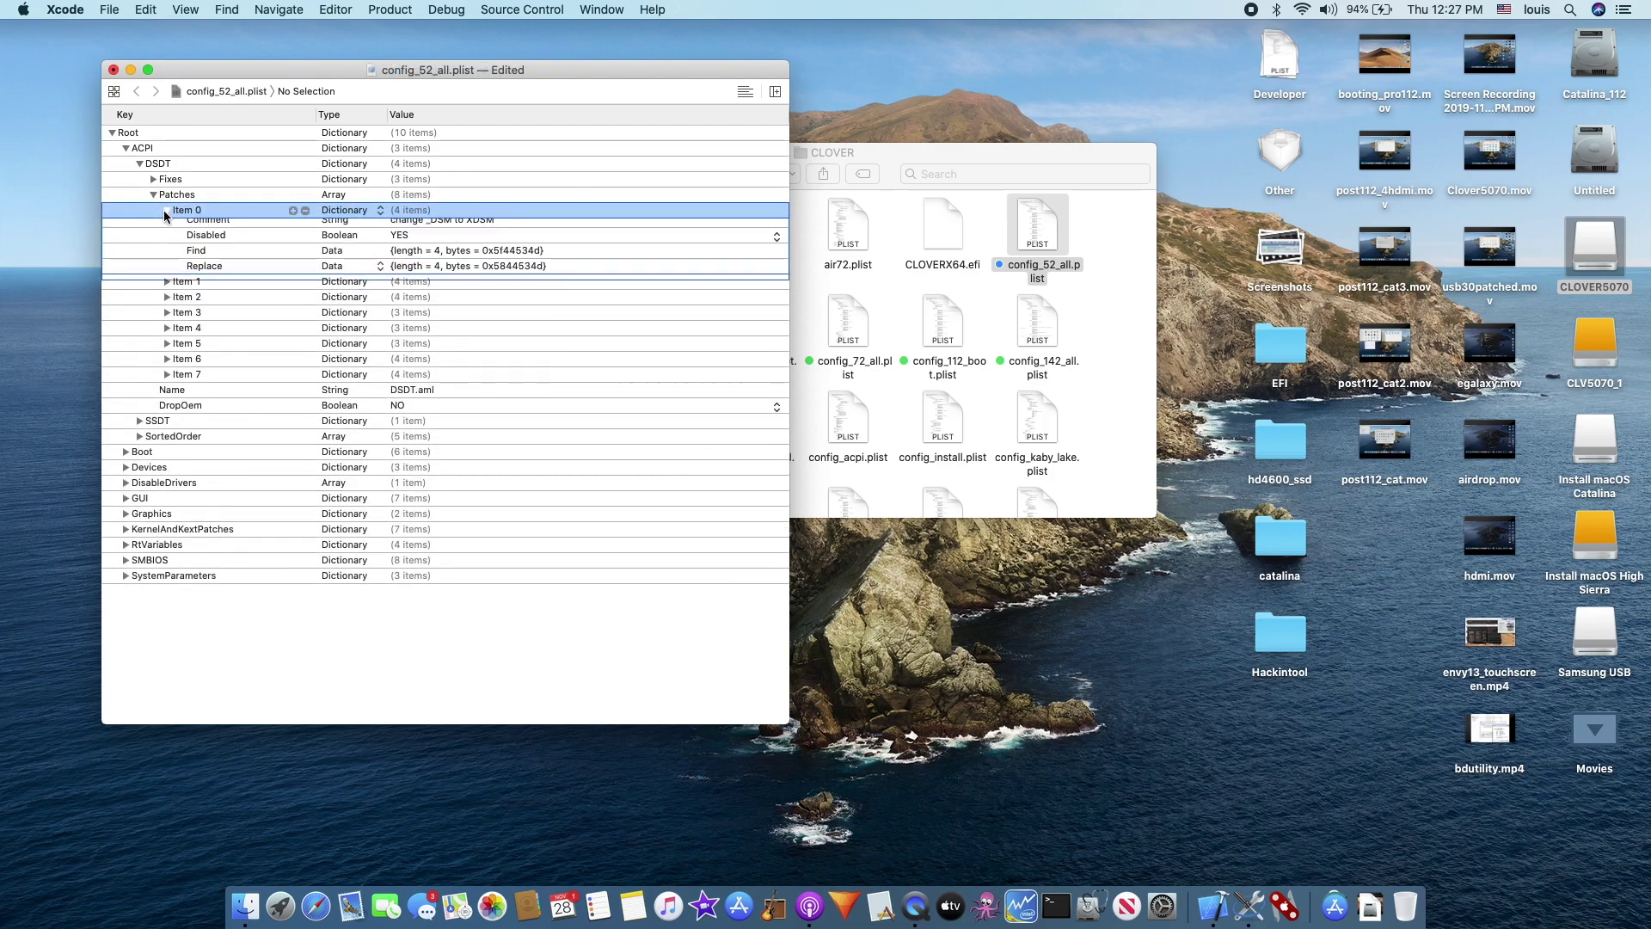
click(166, 211)
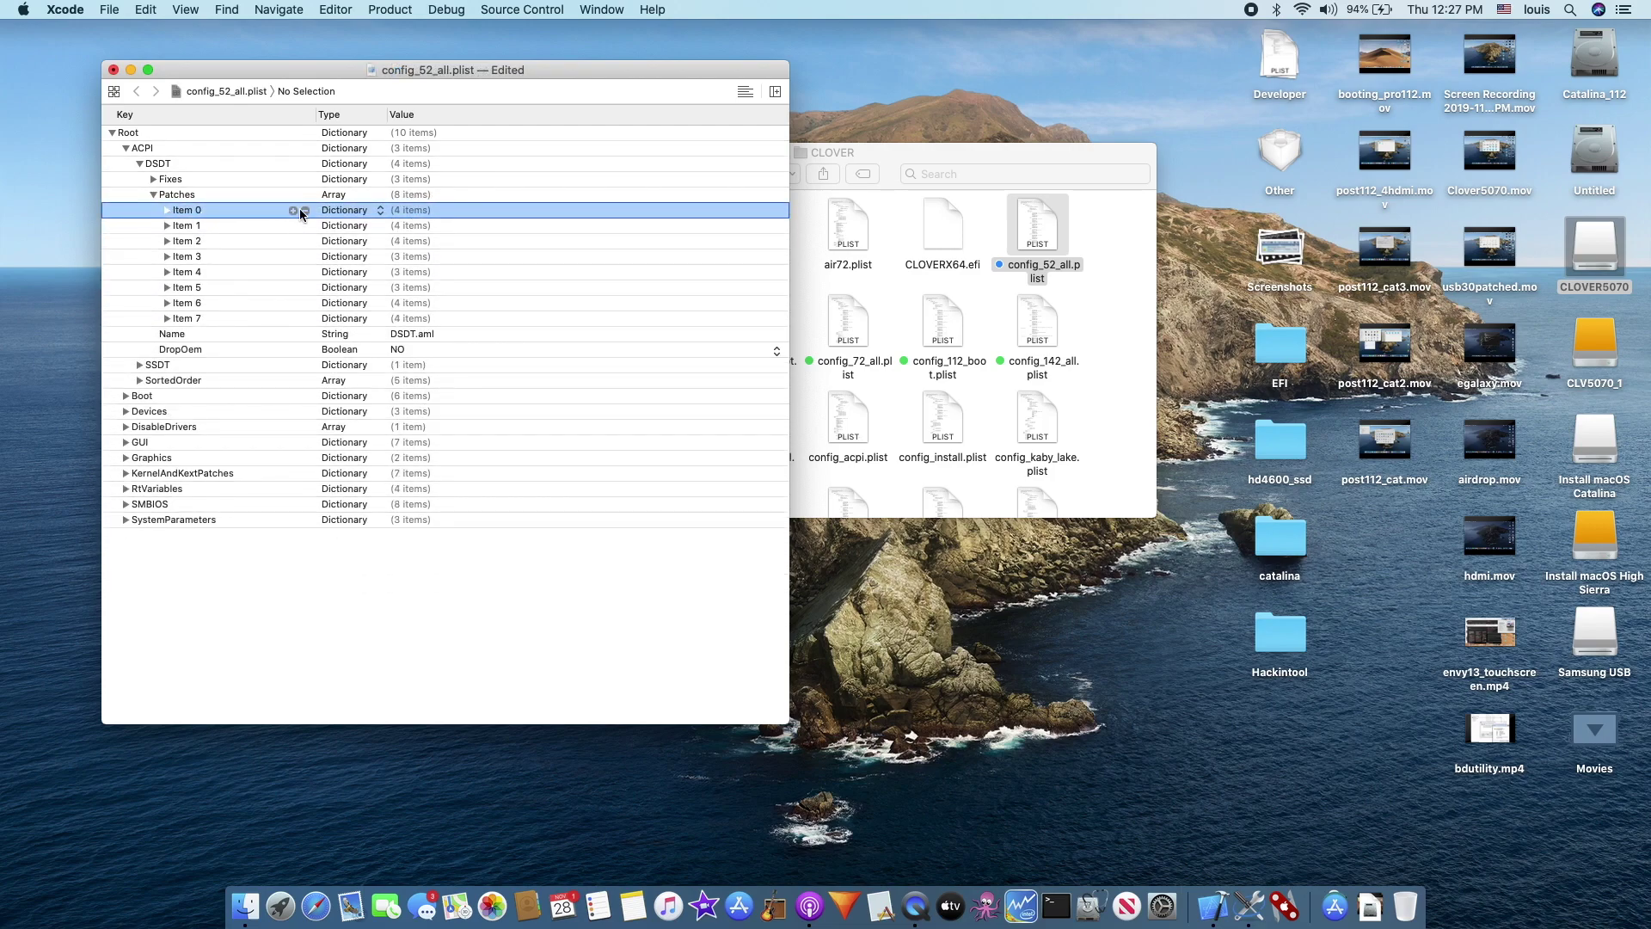
click(305, 211)
Examine the DSDT patches for EC0 to EC, H_EC to EC and EHC1 to EH01.
click(166, 210)
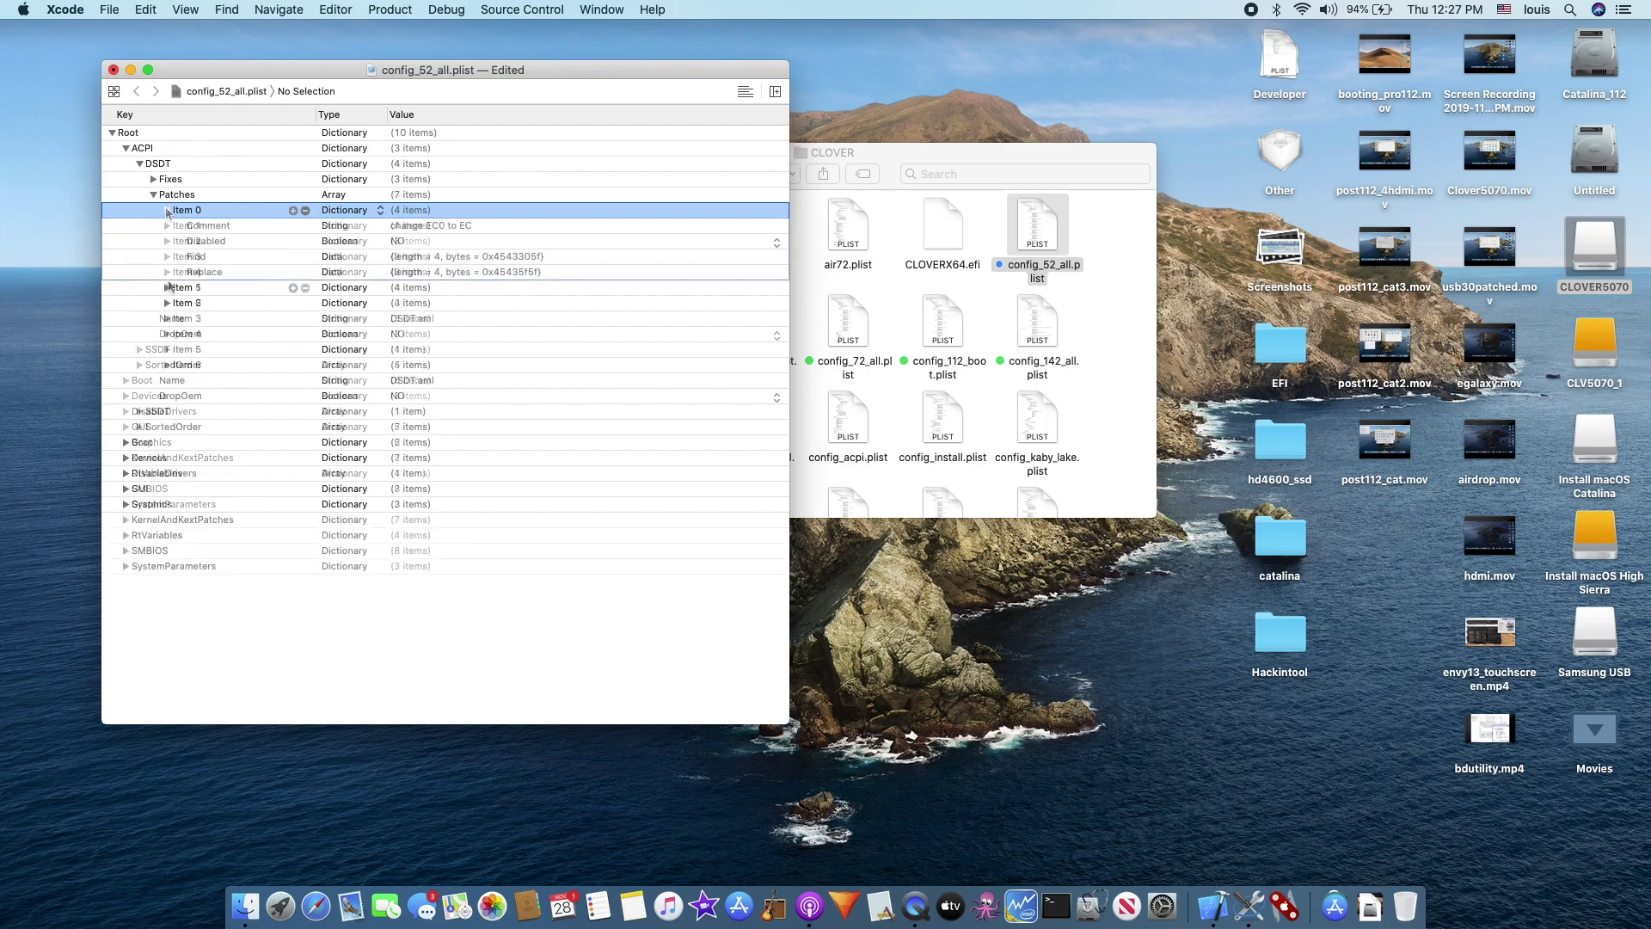
click(167, 288)
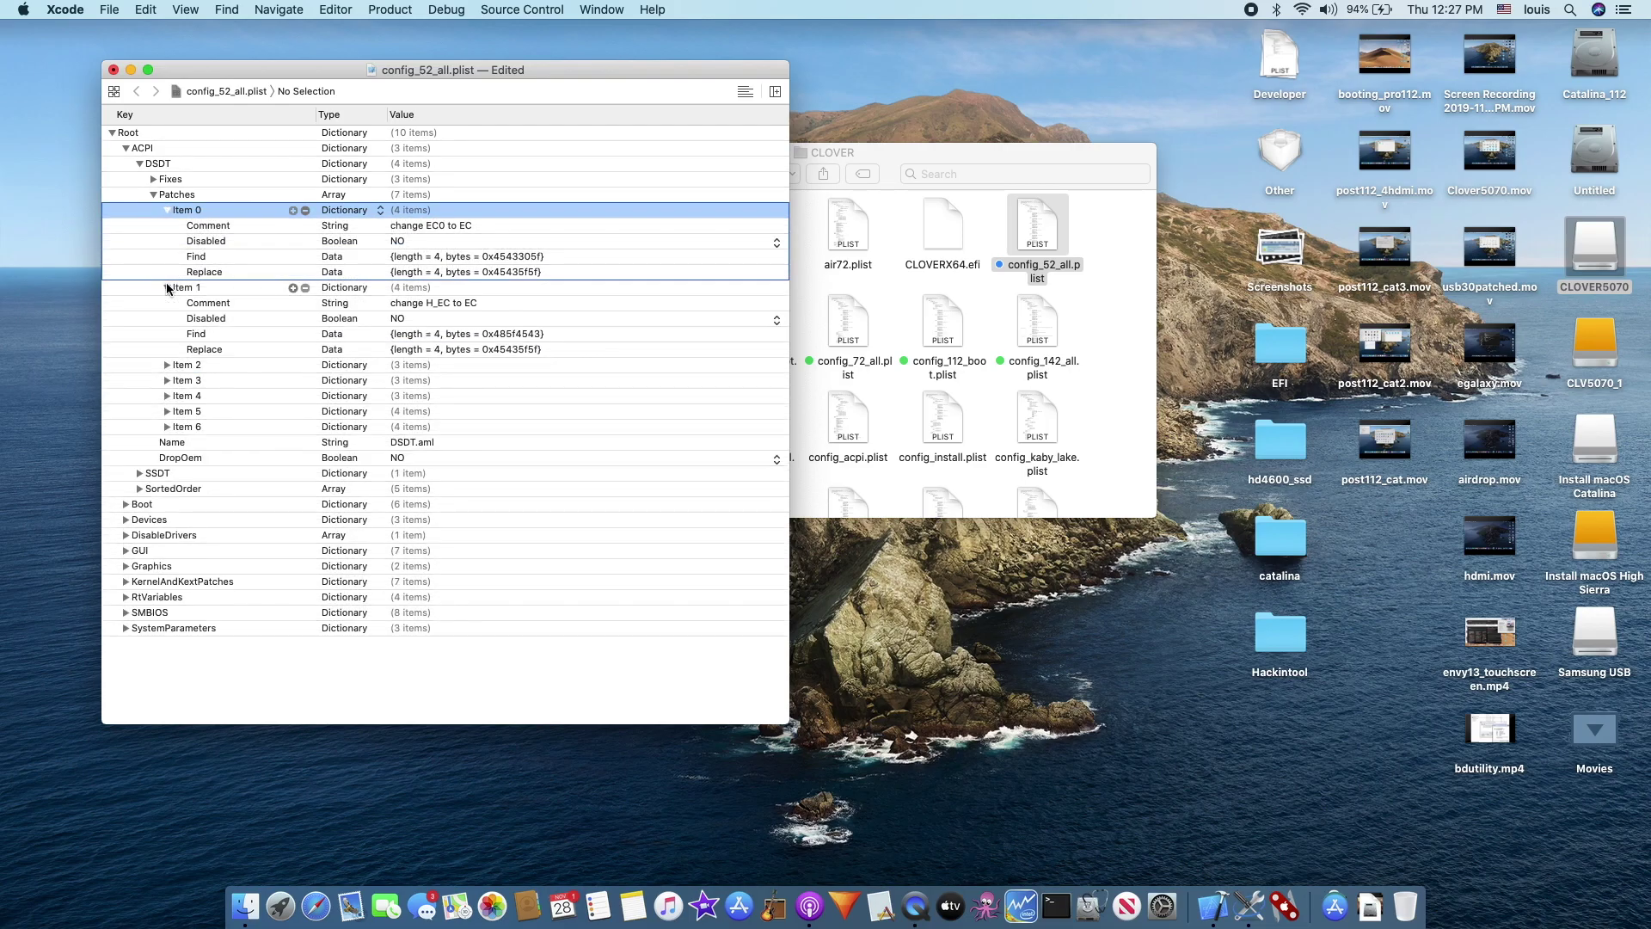
click(167, 367)
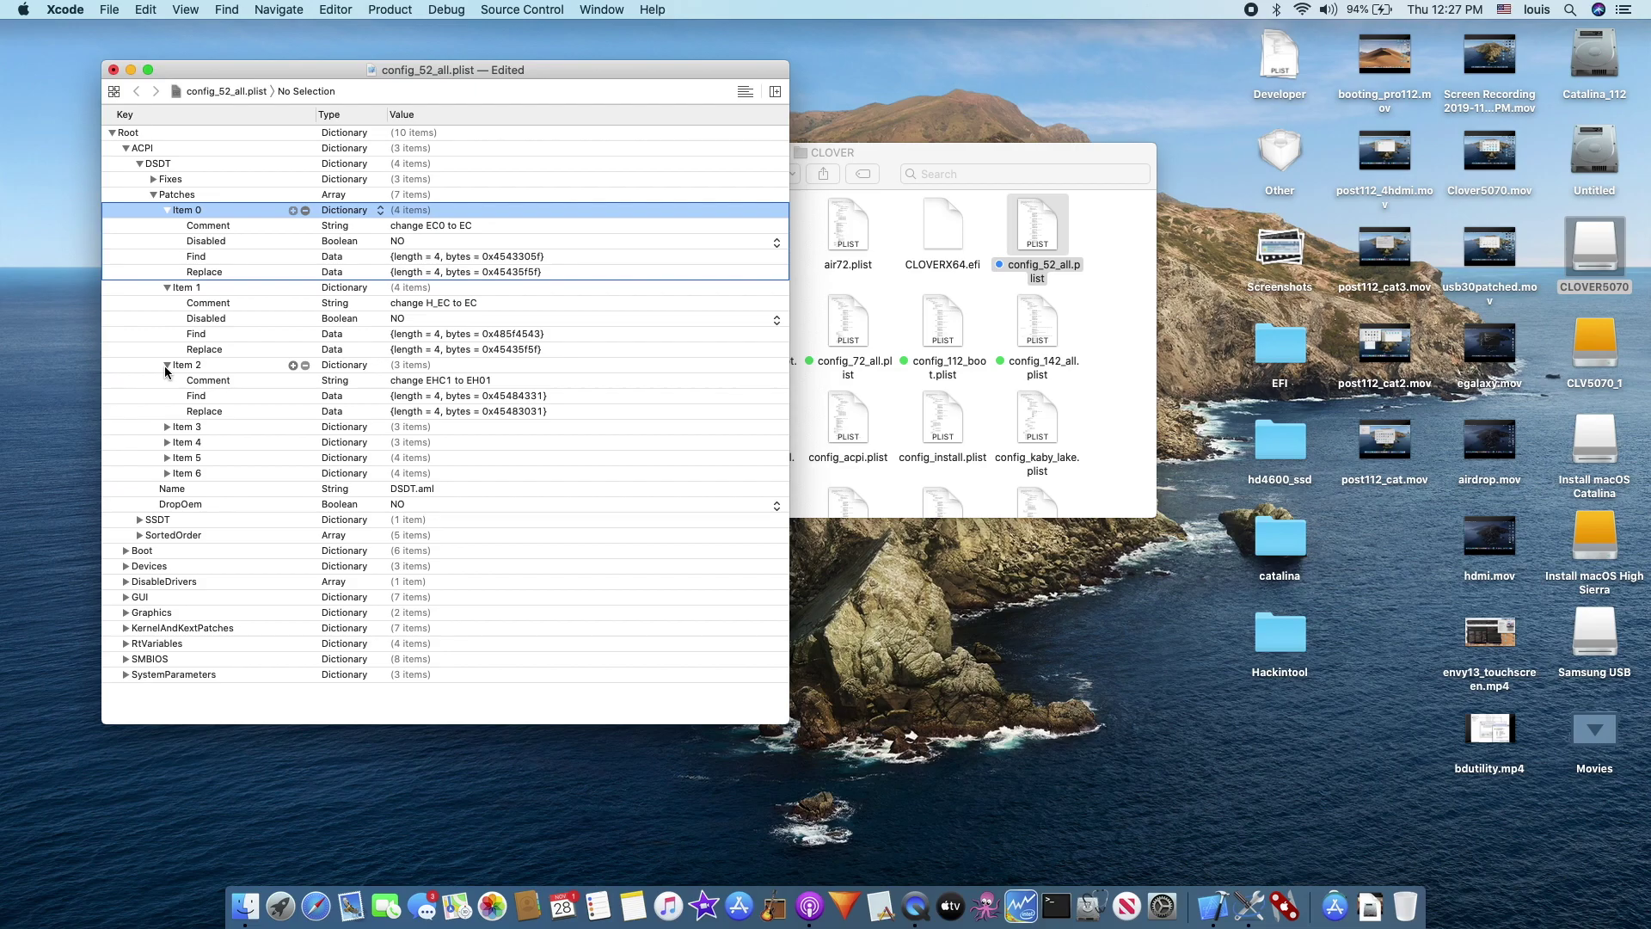
Undo the deletions of the DSDT patches in config_52_all.plist.
key(super+z)
key(super+z)
key(super+z)
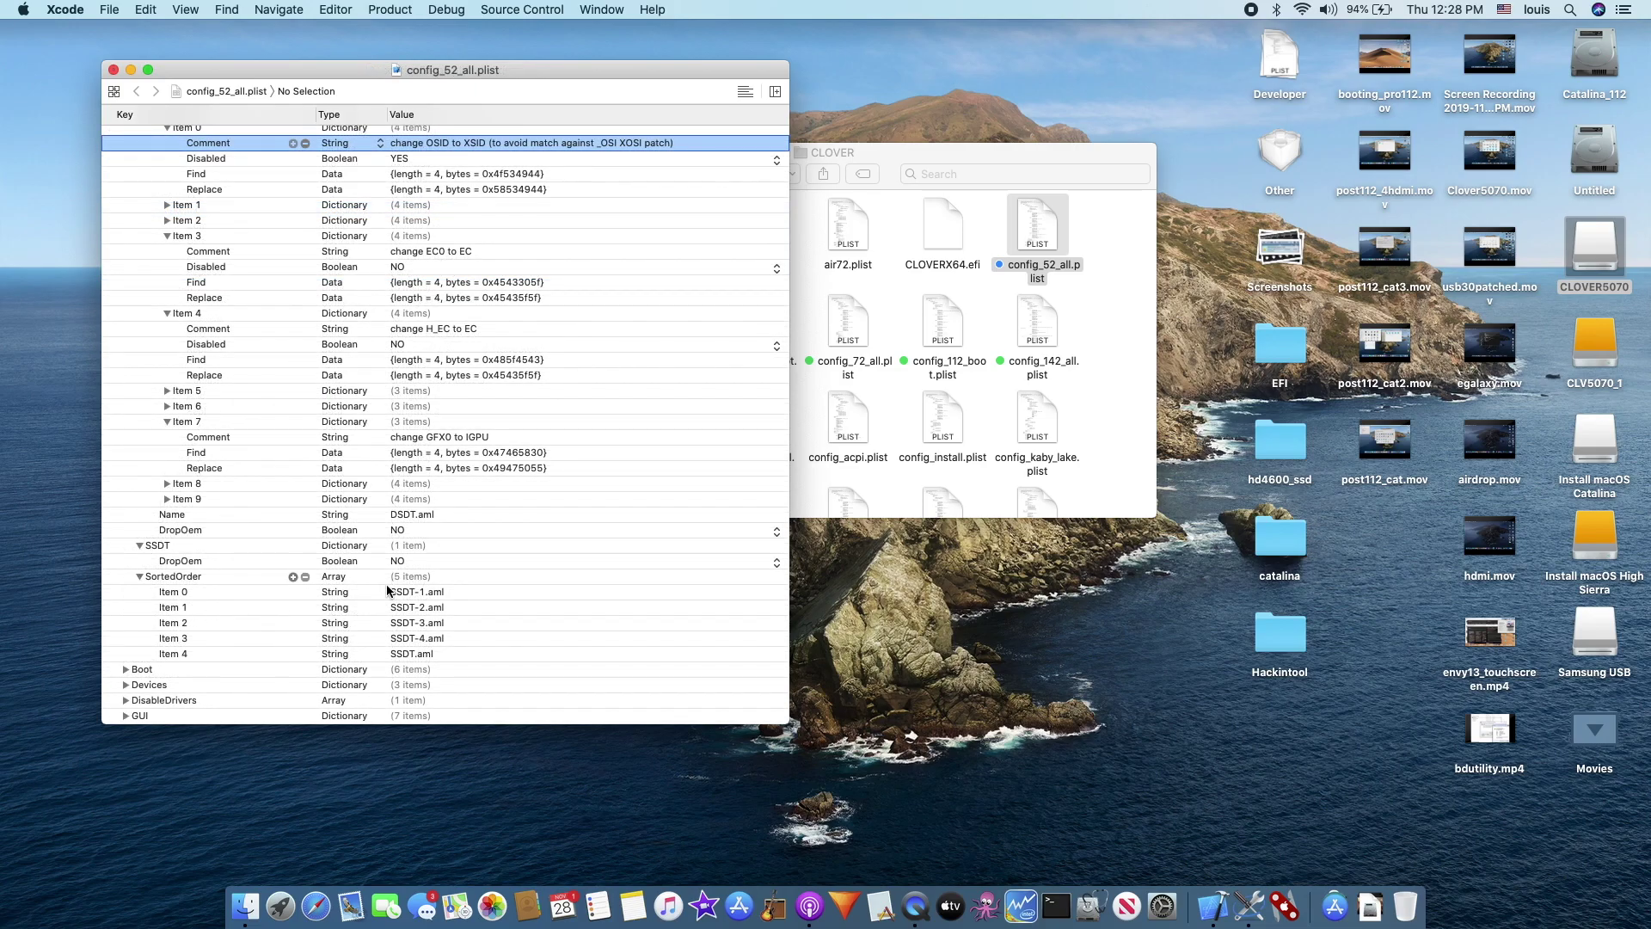
Review the SSDT files under SortedOrder and the Boot settings in config_52_all.plist.
click(377, 578)
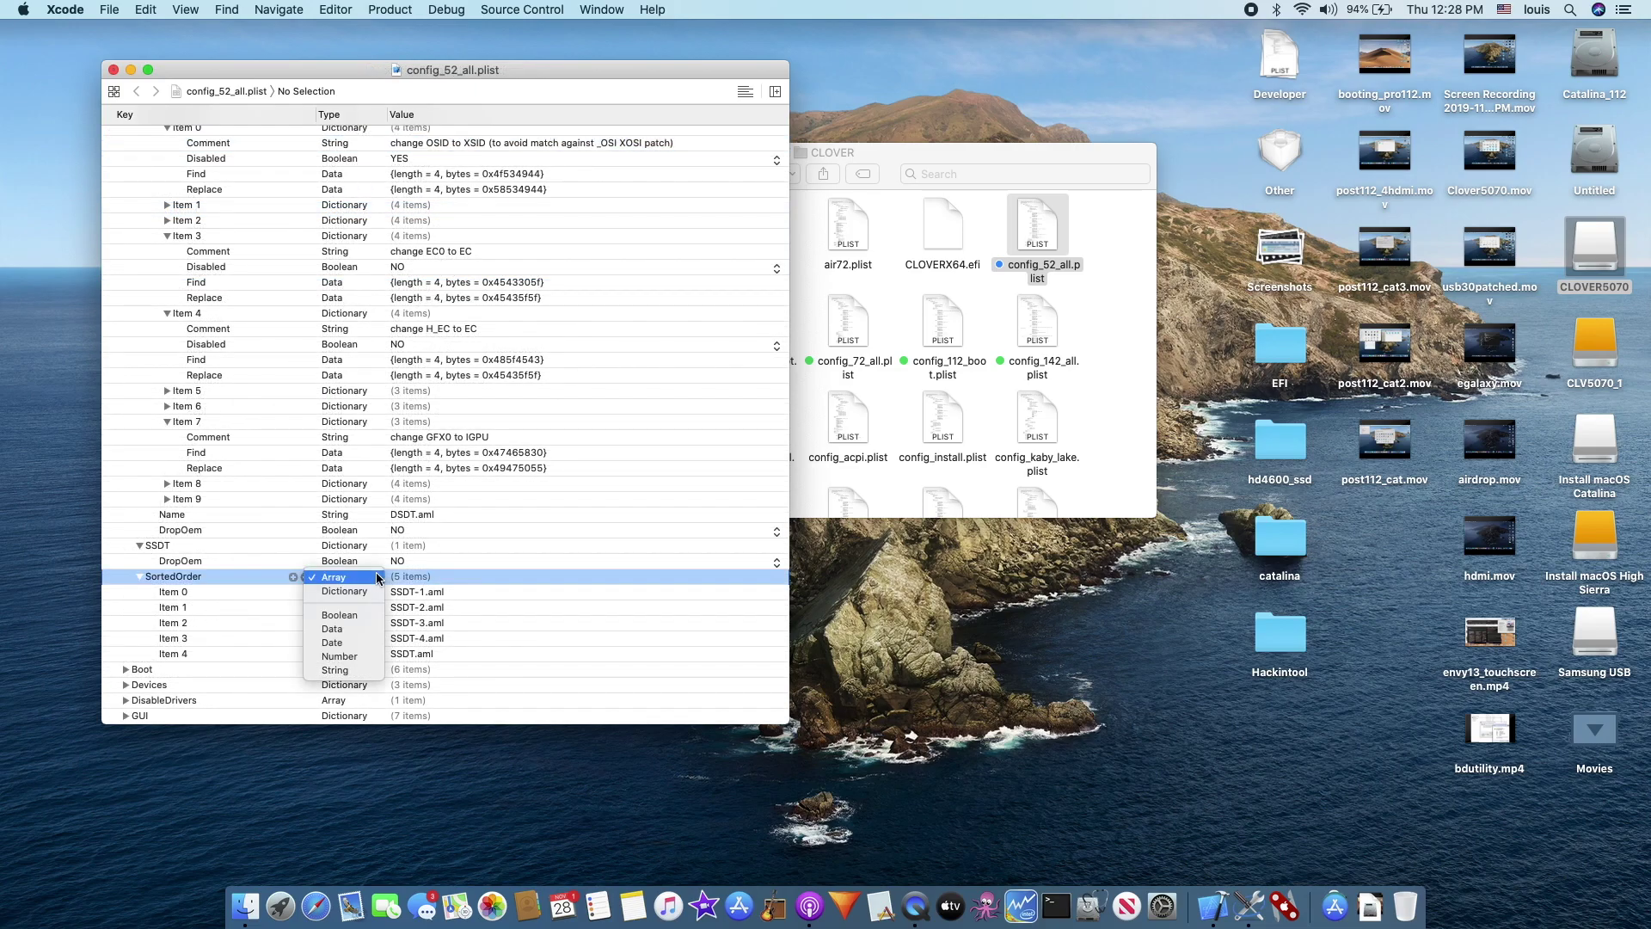
click(474, 579)
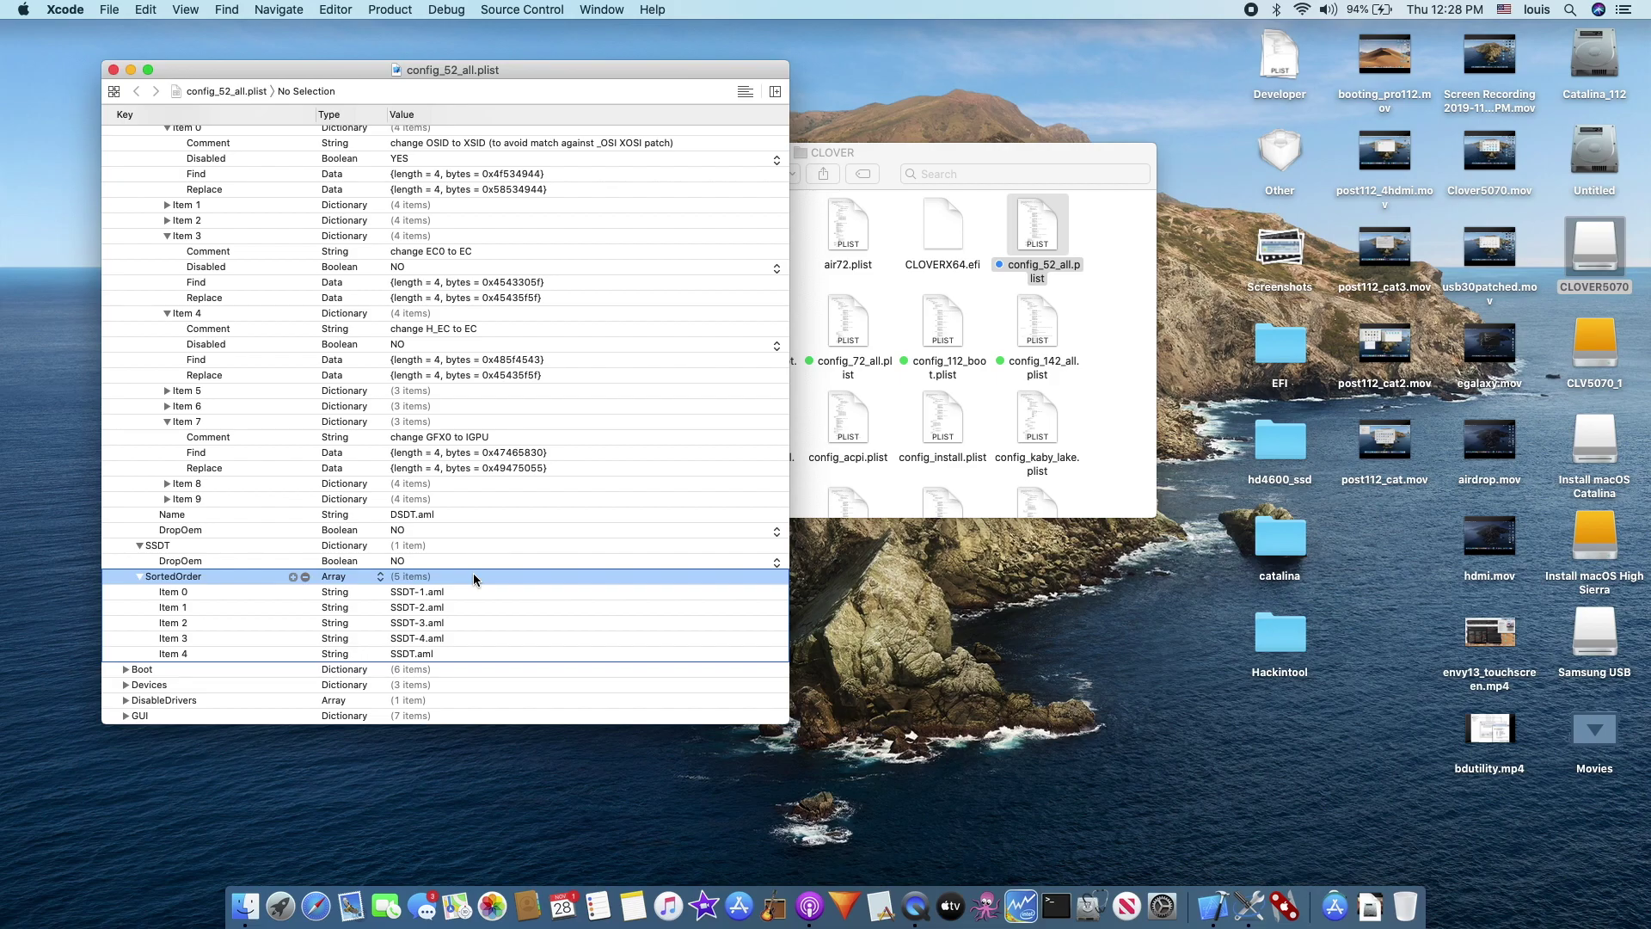
click(443, 655)
click(126, 669)
scroll(120, 663, down, 5)
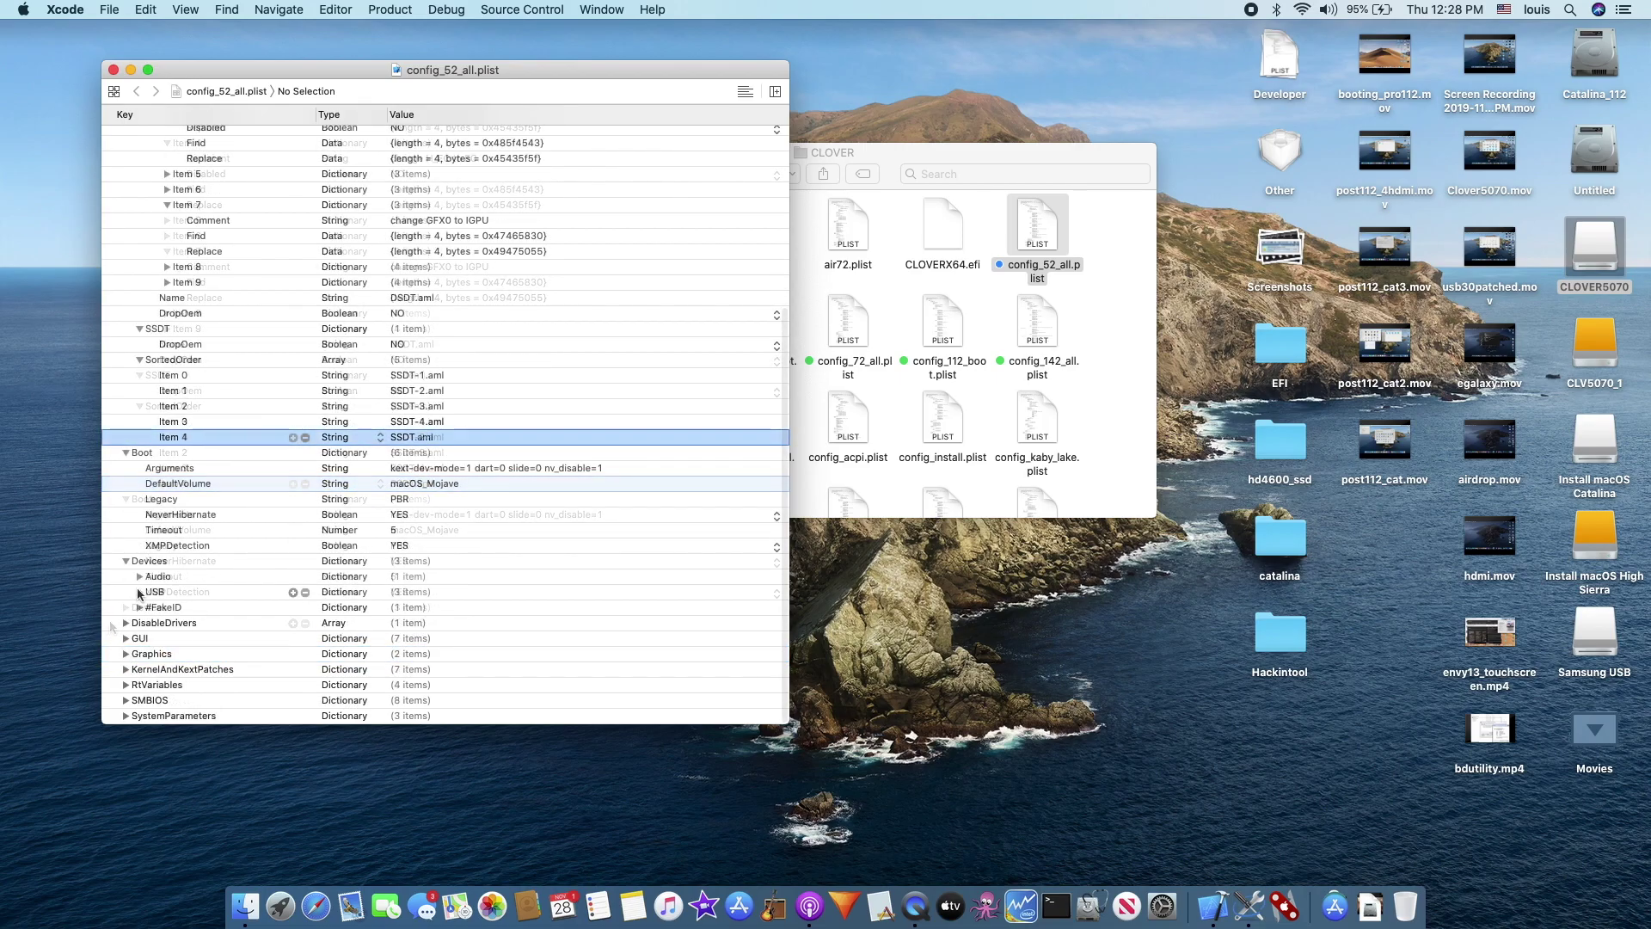
Review the Audio and USB device settings and the DisableDrivers list in config_52_all.plist.
click(139, 577)
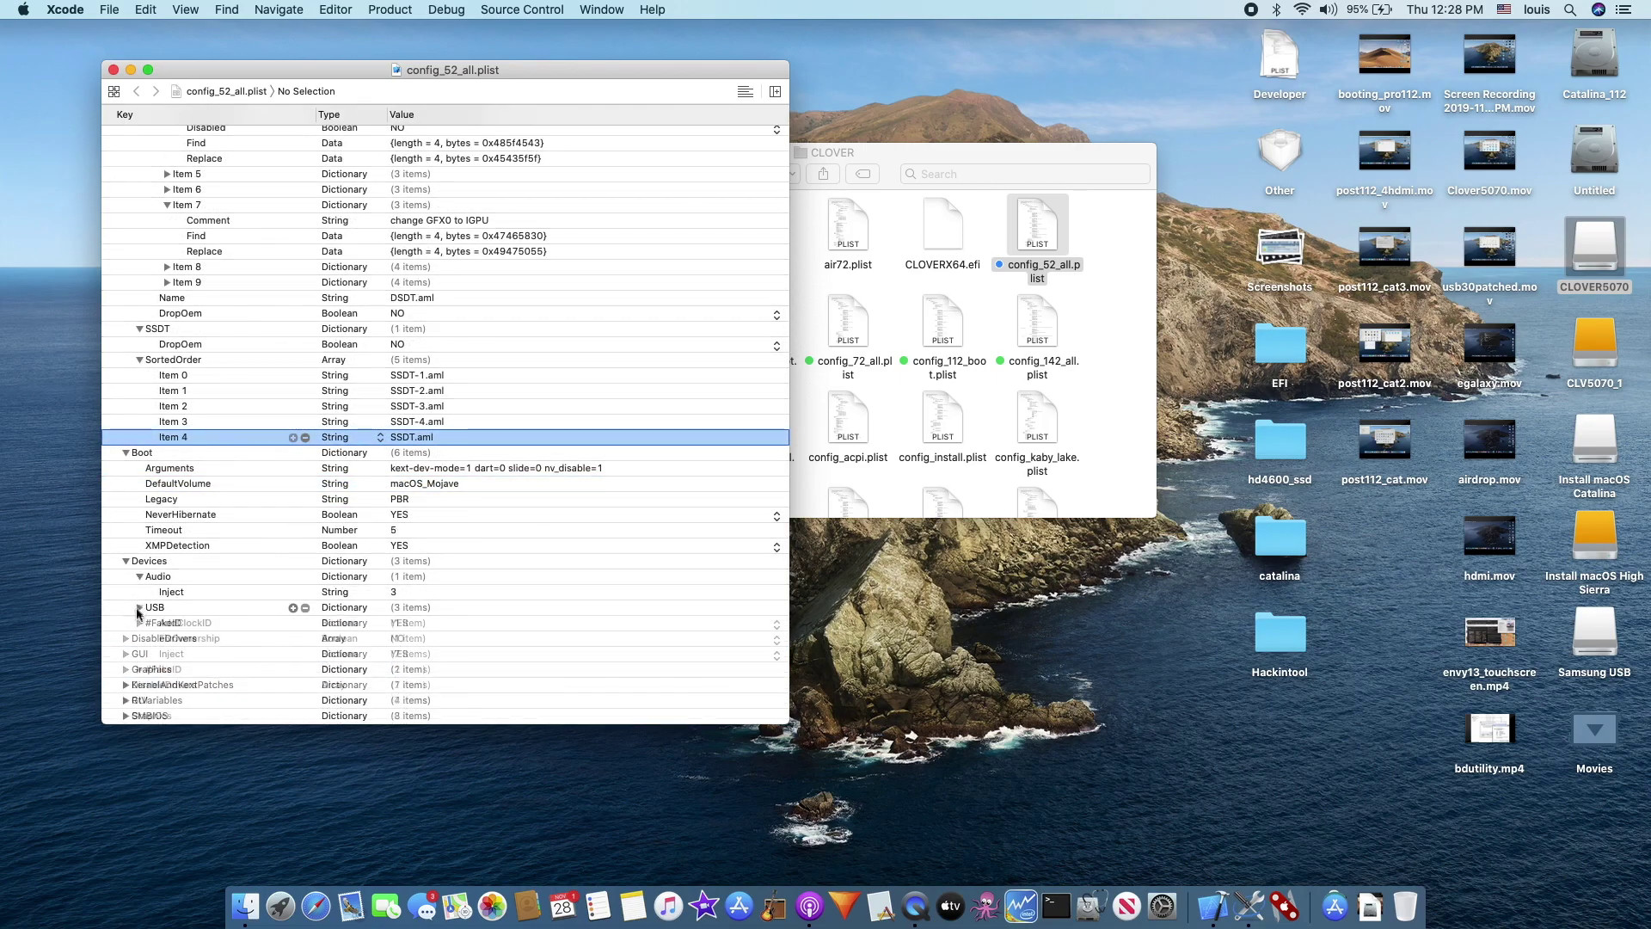
click(139, 607)
scroll(129, 619, down, 3)
click(125, 632)
scroll(123, 637, down, 2)
Review the GUI settings, the ig-platform-id under Graphics and the KernelAndKextPatches section of config_52_all.plist.
click(123, 637)
scroll(123, 636, down, 6)
click(126, 622)
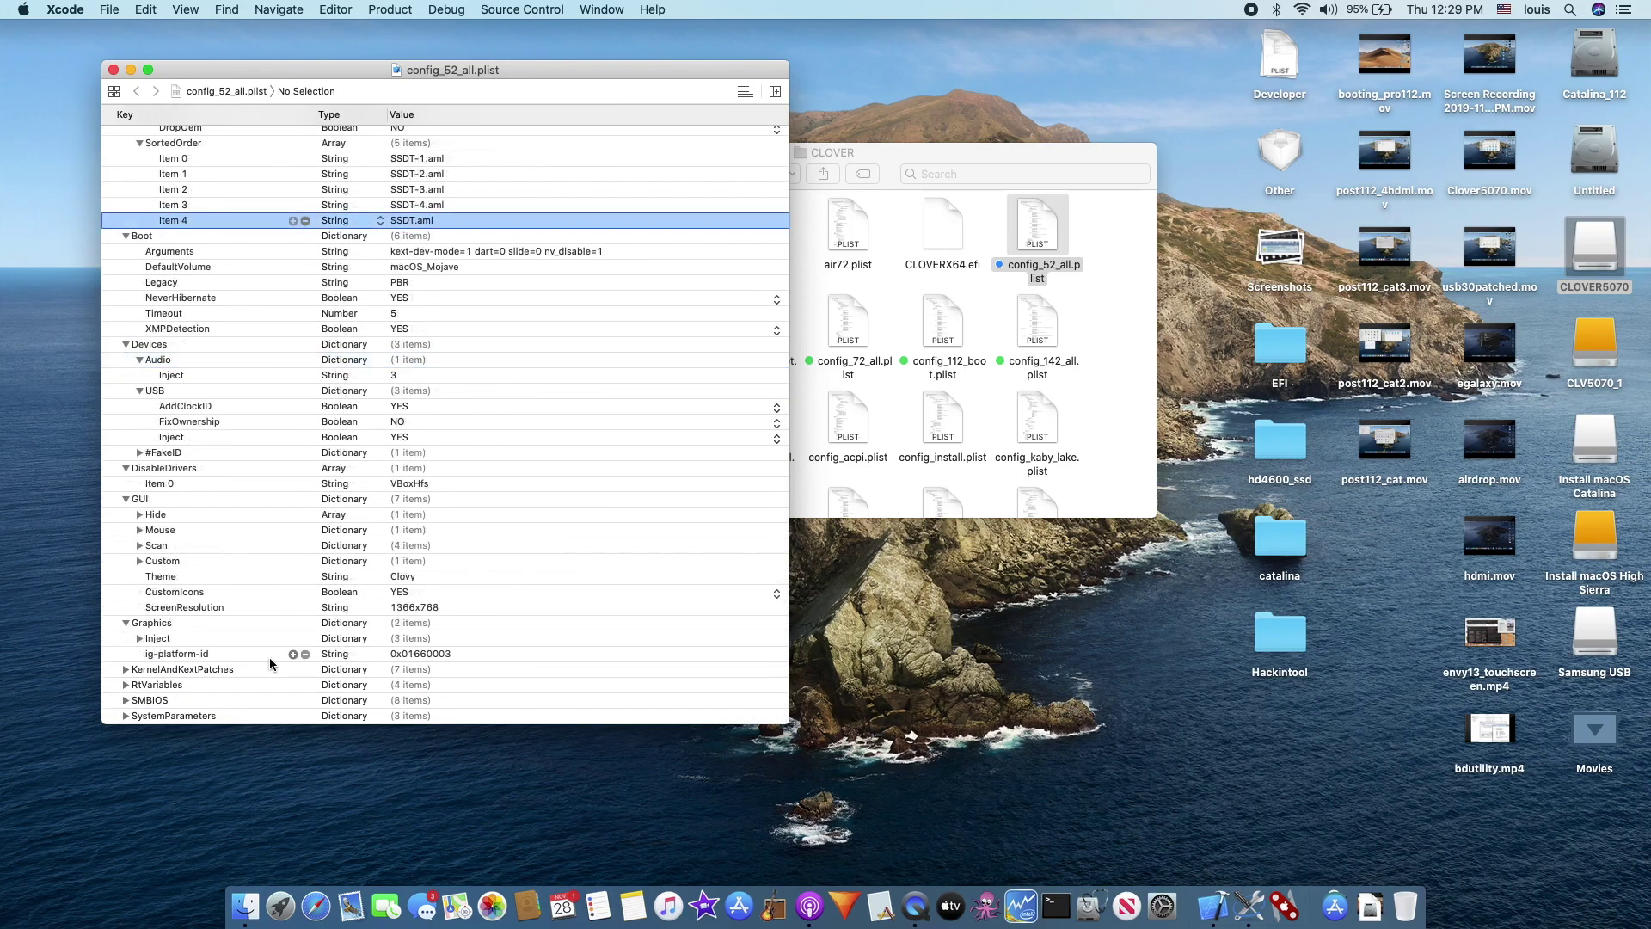
click(428, 658)
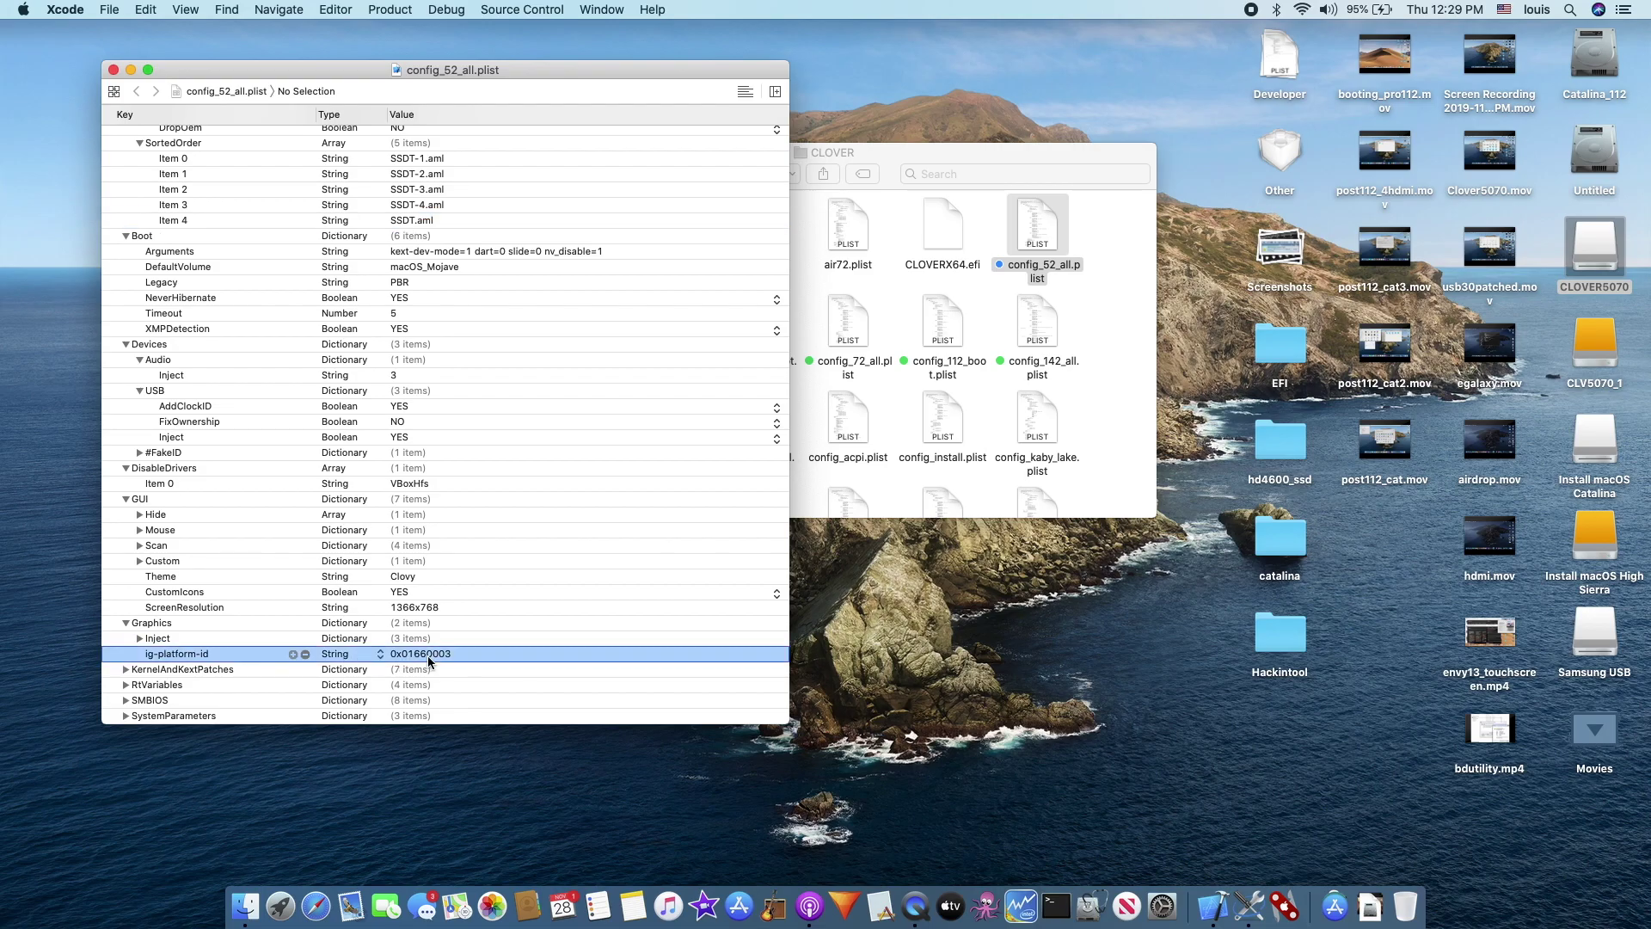
click(126, 669)
scroll(126, 673, down, 3)
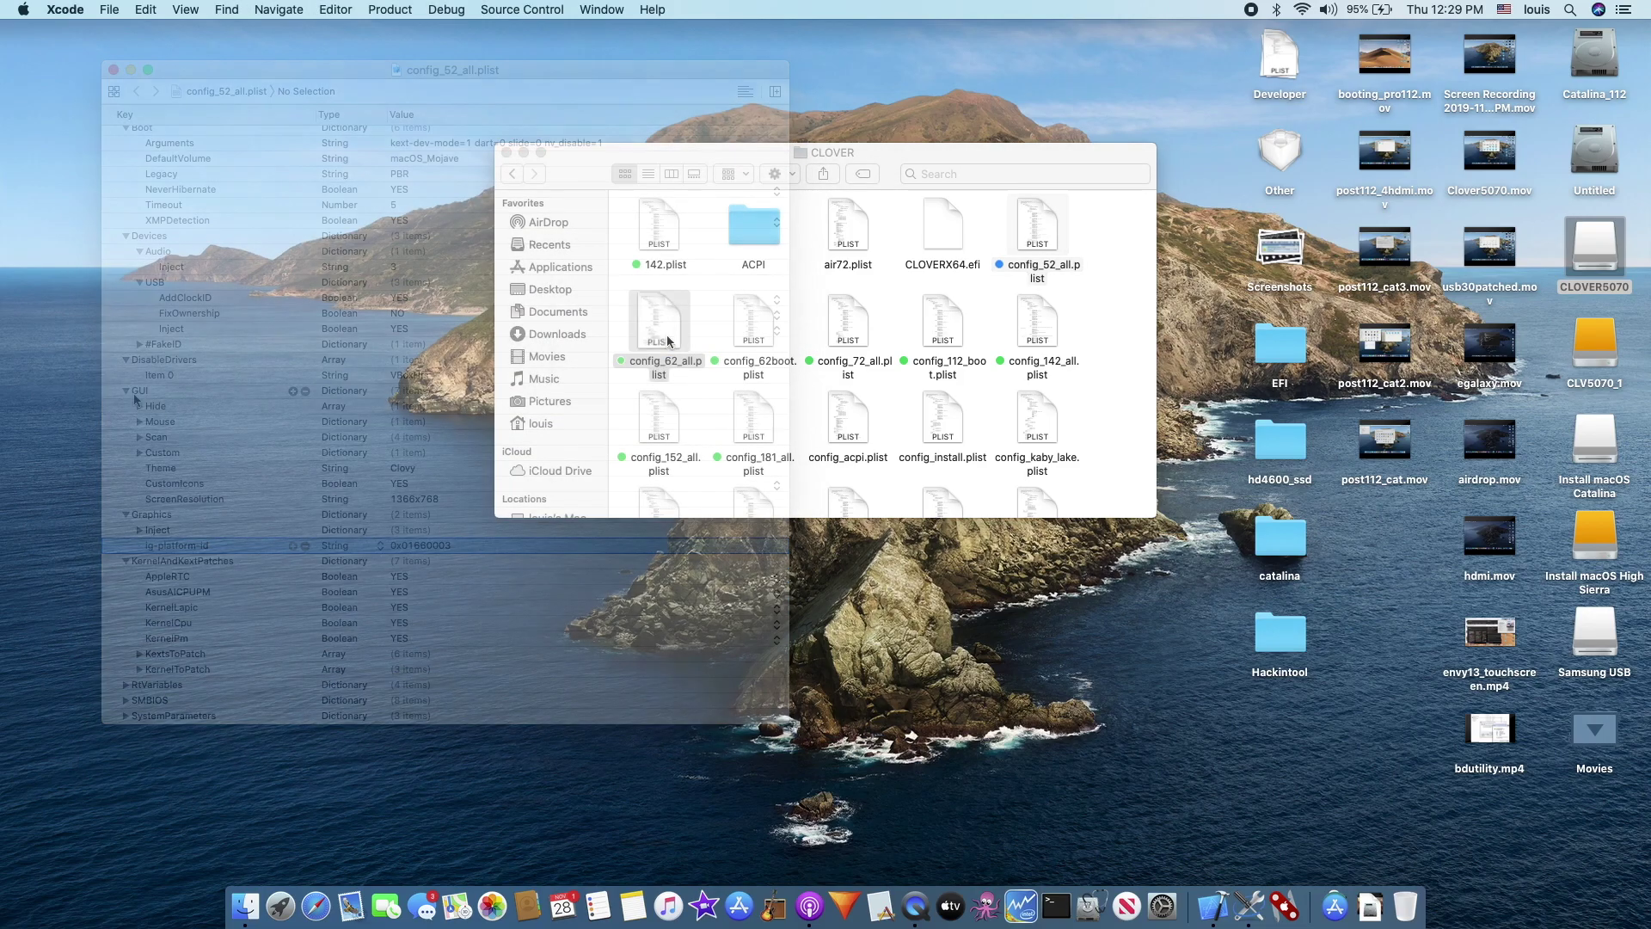
Open config_62_all.plist and review its ACPI DSDT fixes and all three DSDT patches.
double_click(667, 342)
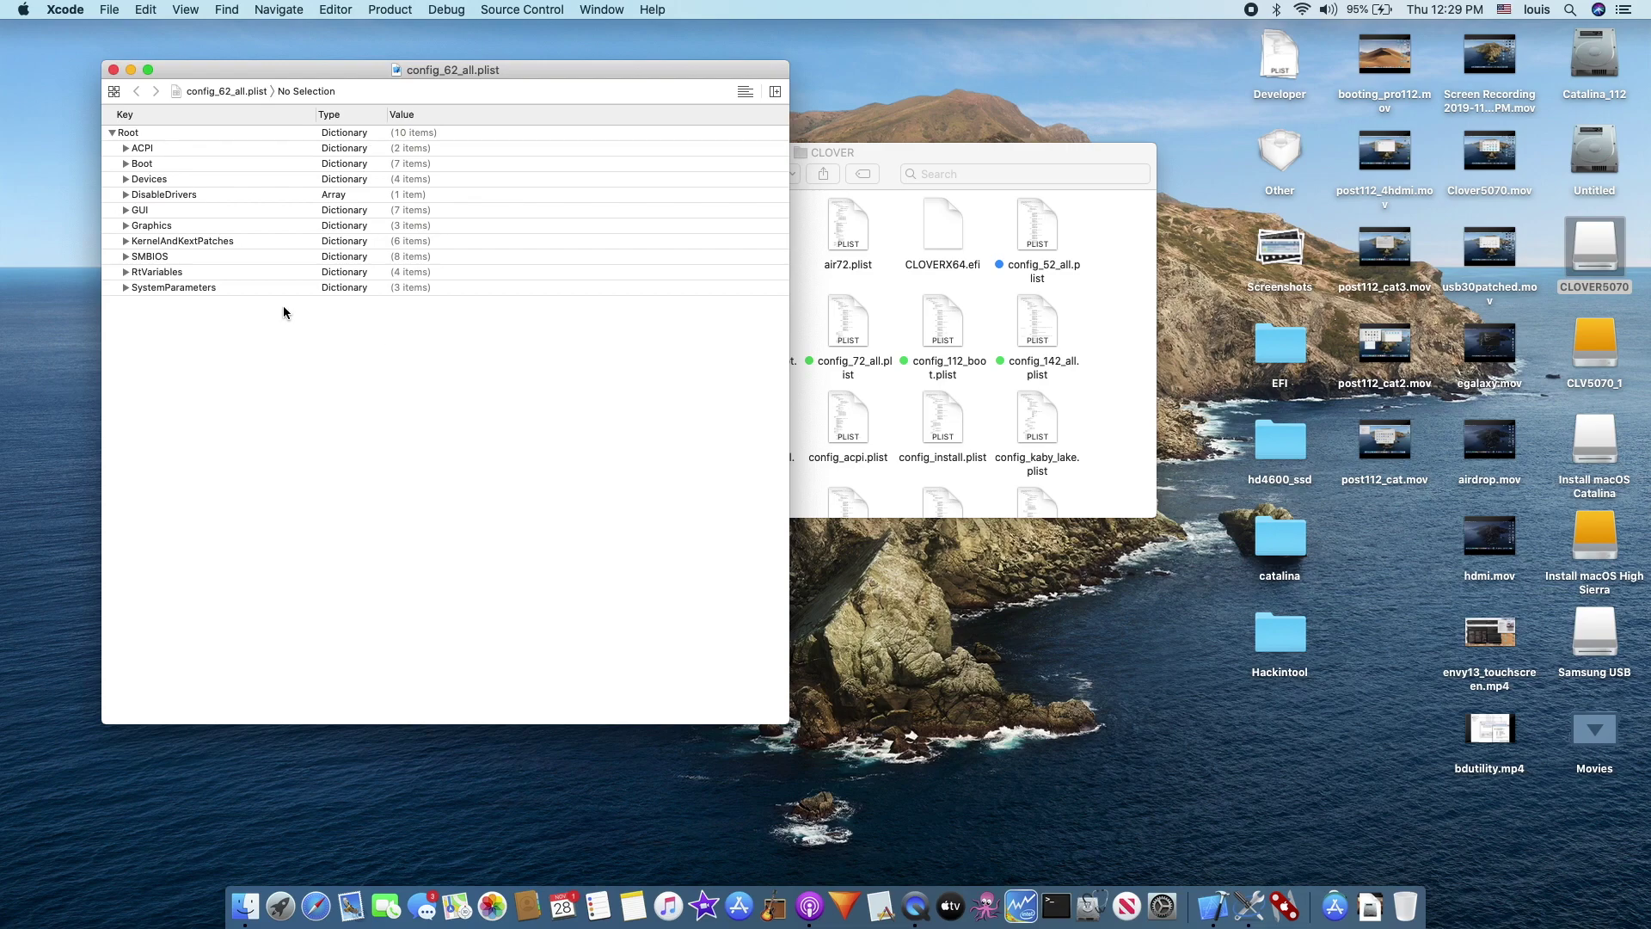
click(125, 148)
click(139, 164)
click(153, 210)
click(153, 256)
click(167, 272)
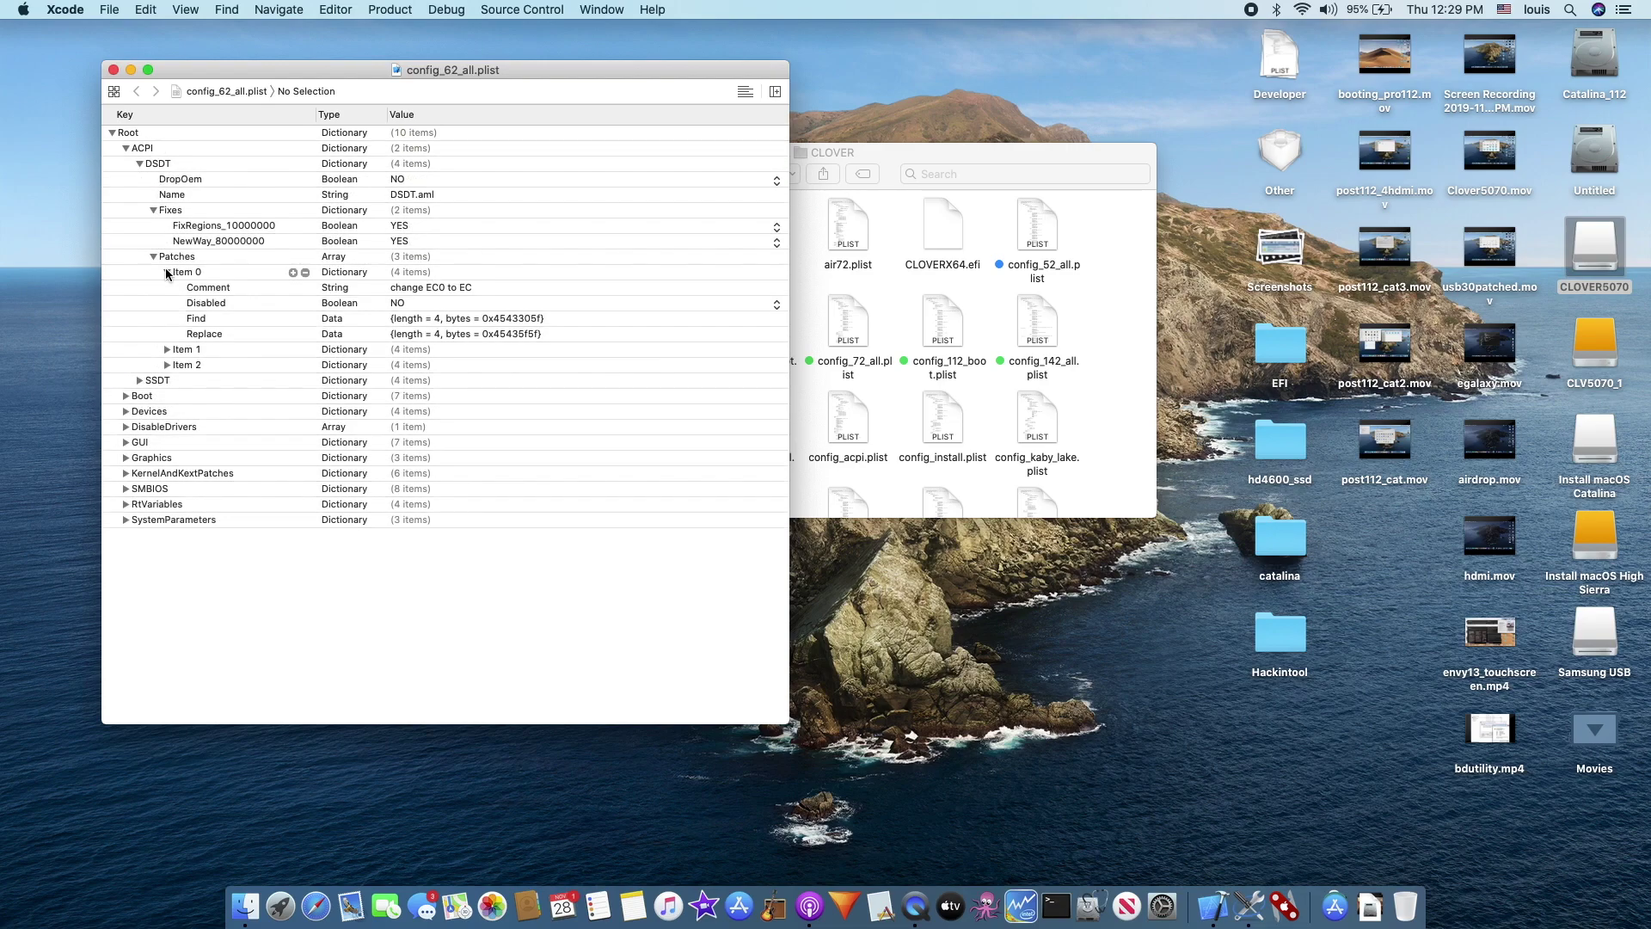
click(167, 349)
click(167, 427)
Review the SSDT settings with Generate and SortedOrder, and the Boot section of config_62_all.plist.
click(140, 504)
click(153, 535)
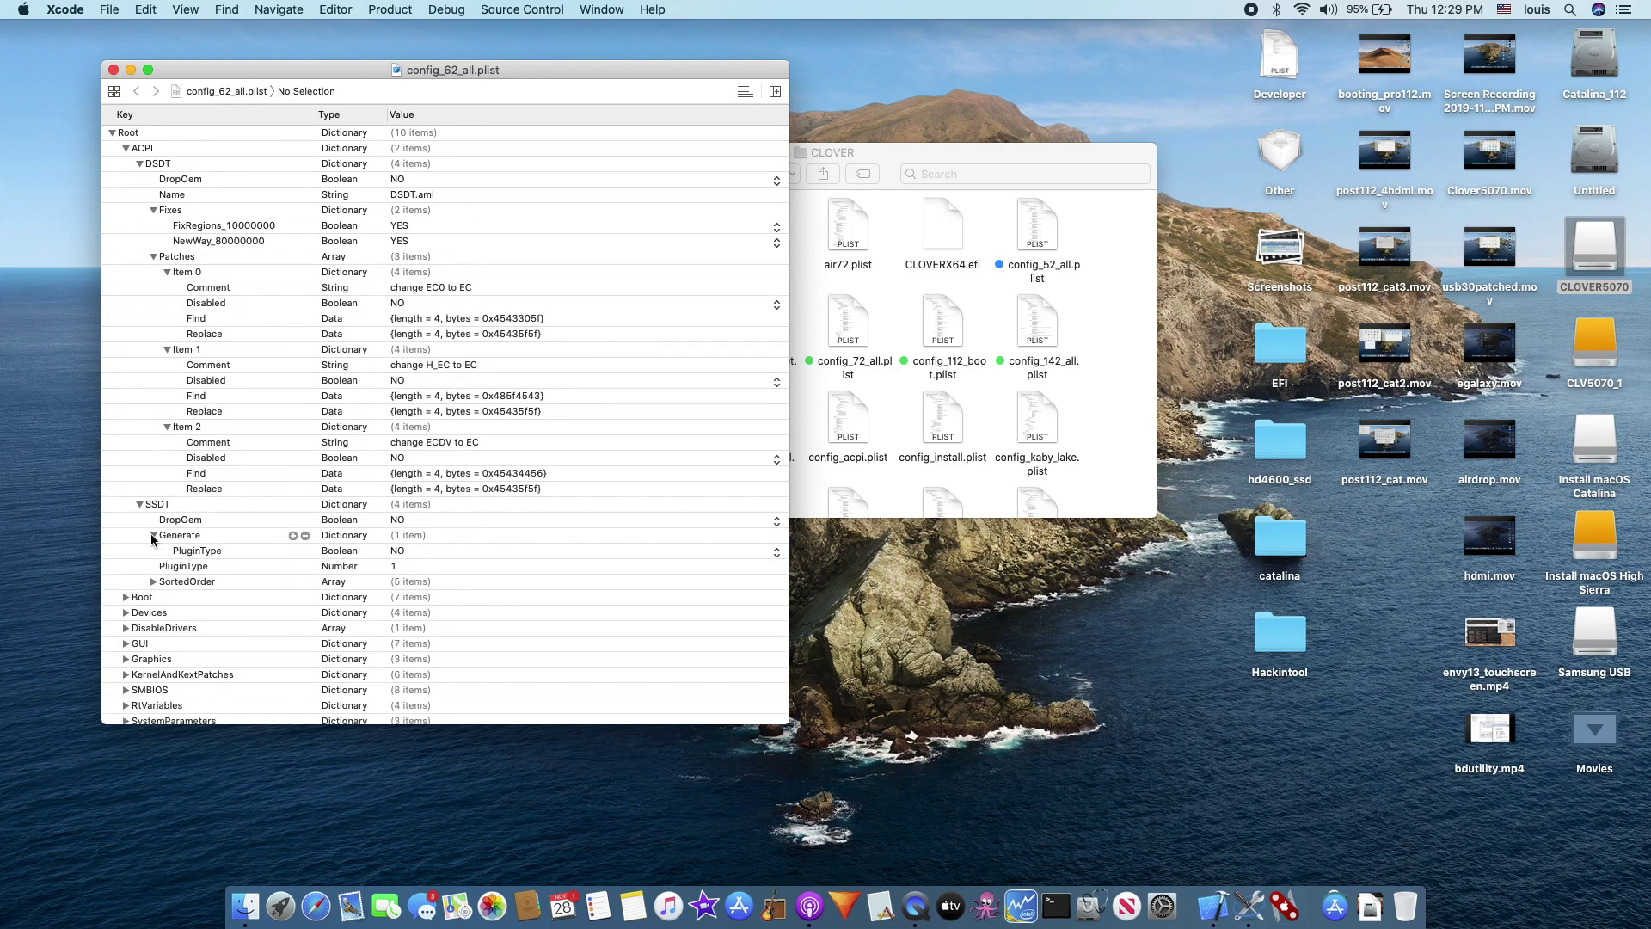
click(153, 585)
click(126, 674)
scroll(303, 575, down, 5)
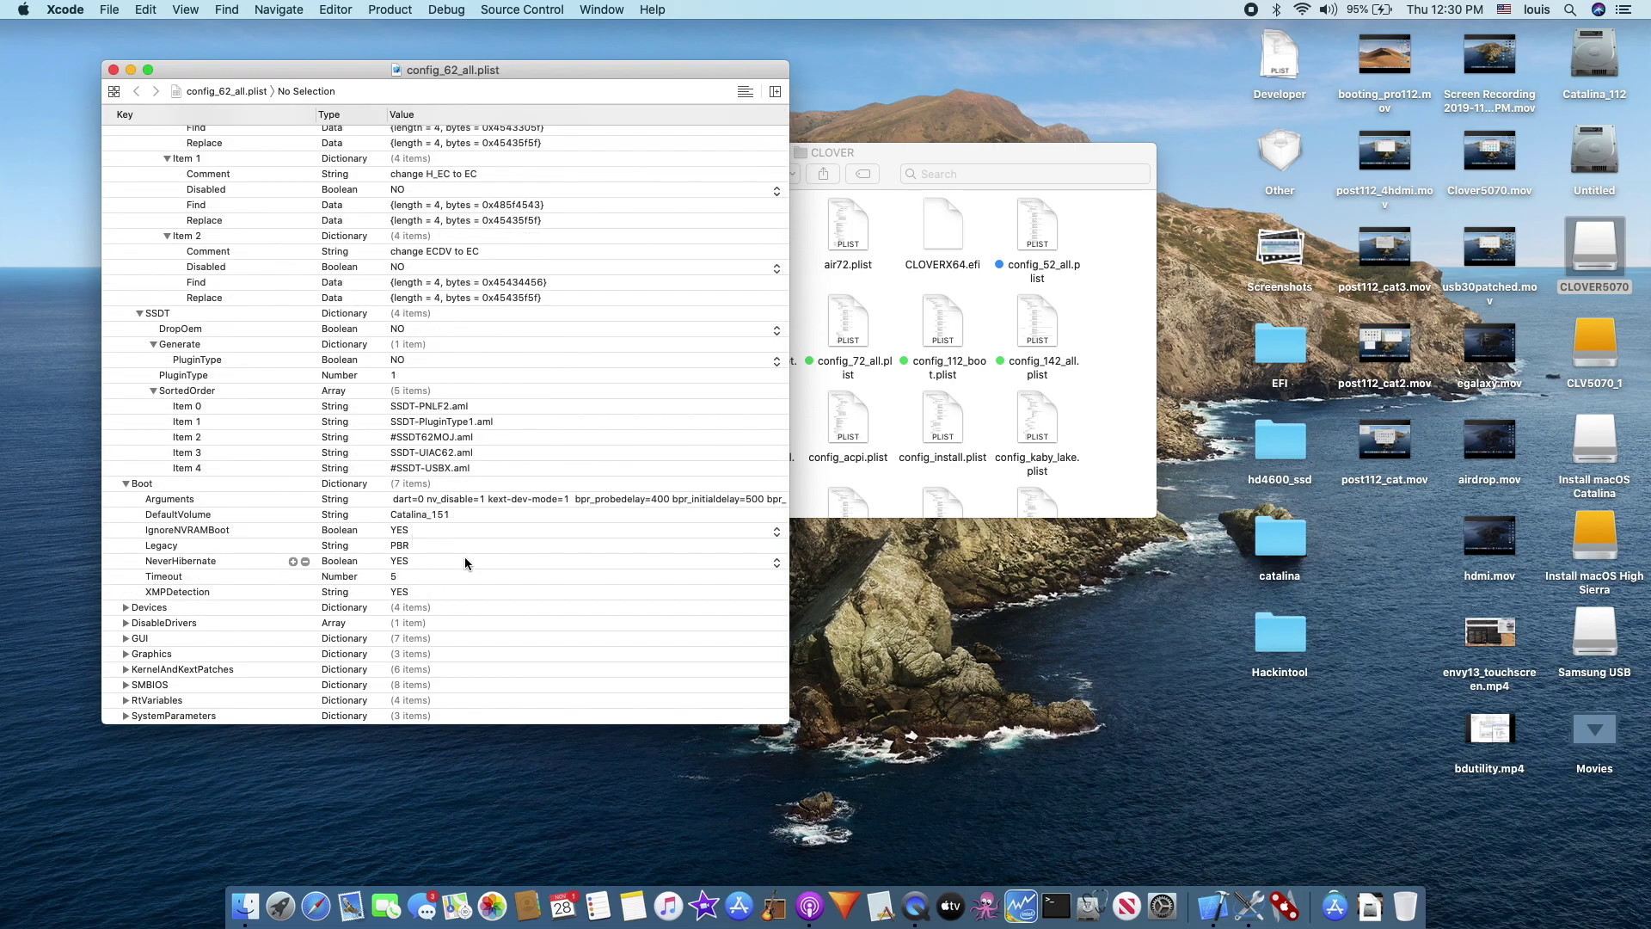
Review the Devices properties, including the PciRoot(0x0)/Pci(0x2,0x0) graphics device, and the Graphics section of config_62_all.plist.
scroll(465, 563, down, 3)
click(125, 545)
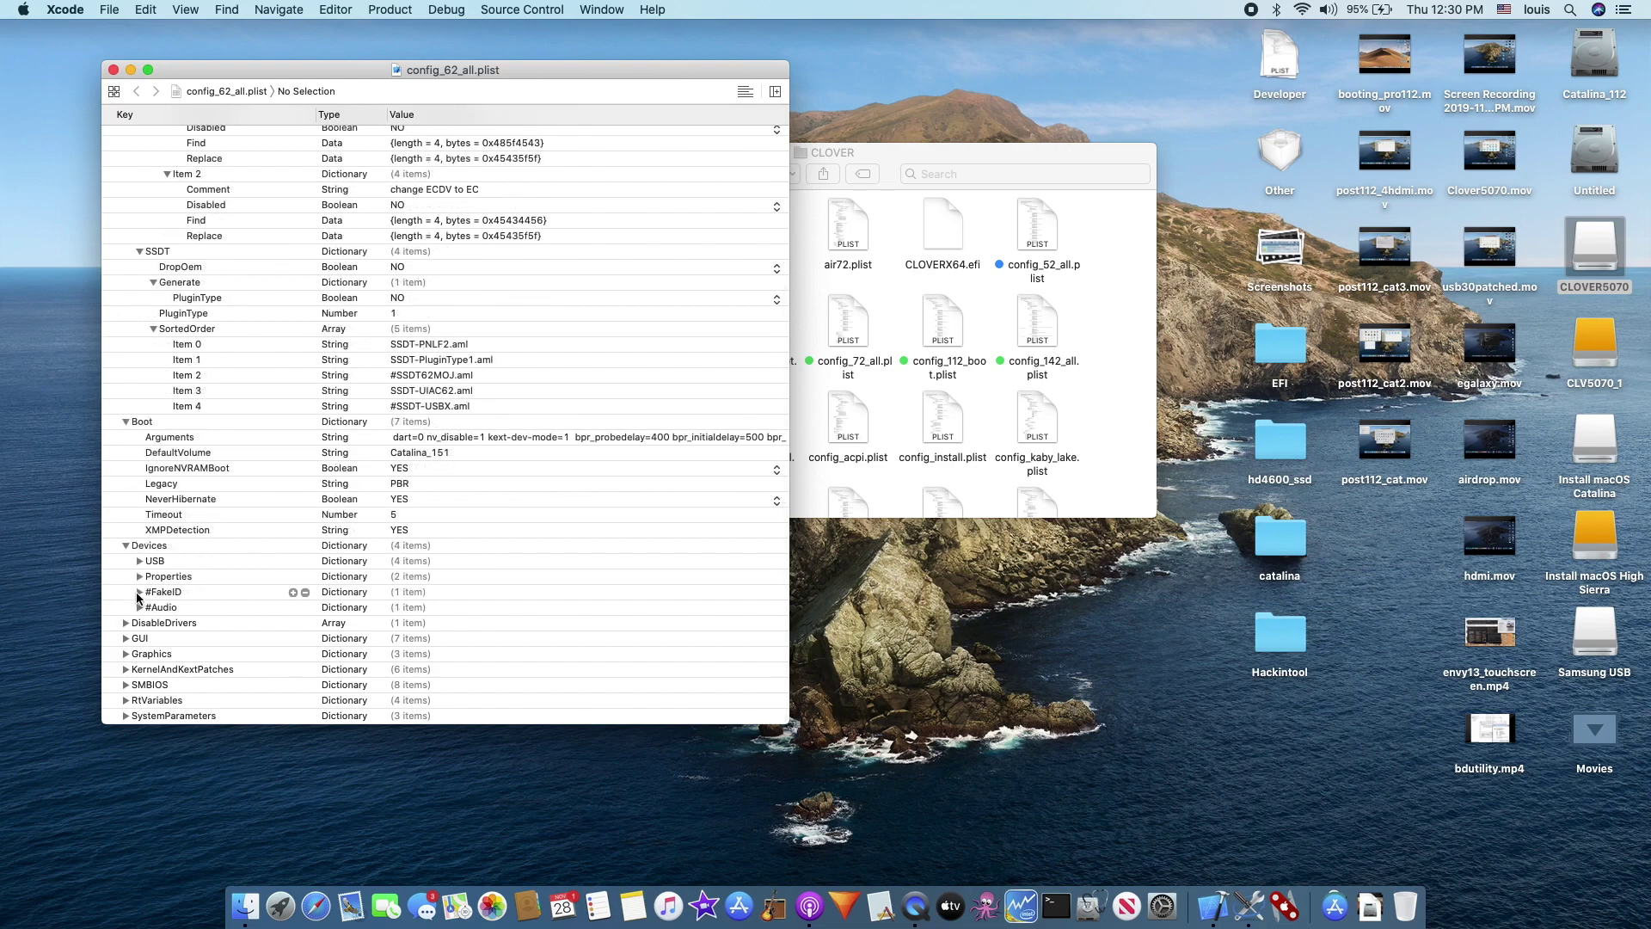
click(138, 578)
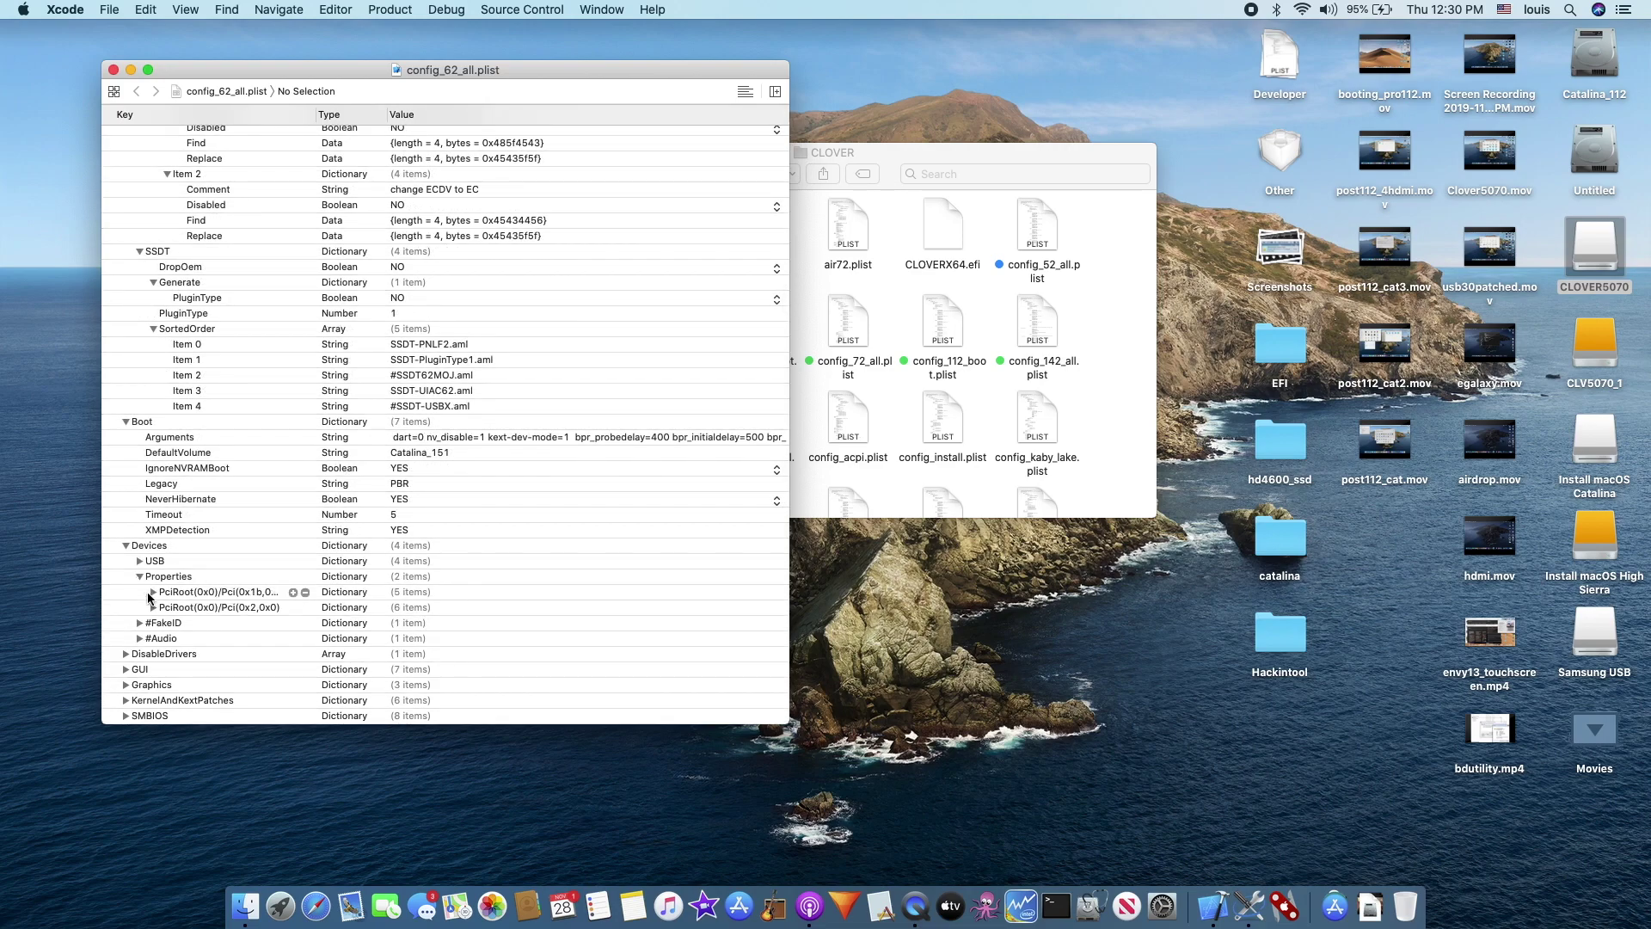
click(154, 607)
click(153, 591)
scroll(153, 592, down, 5)
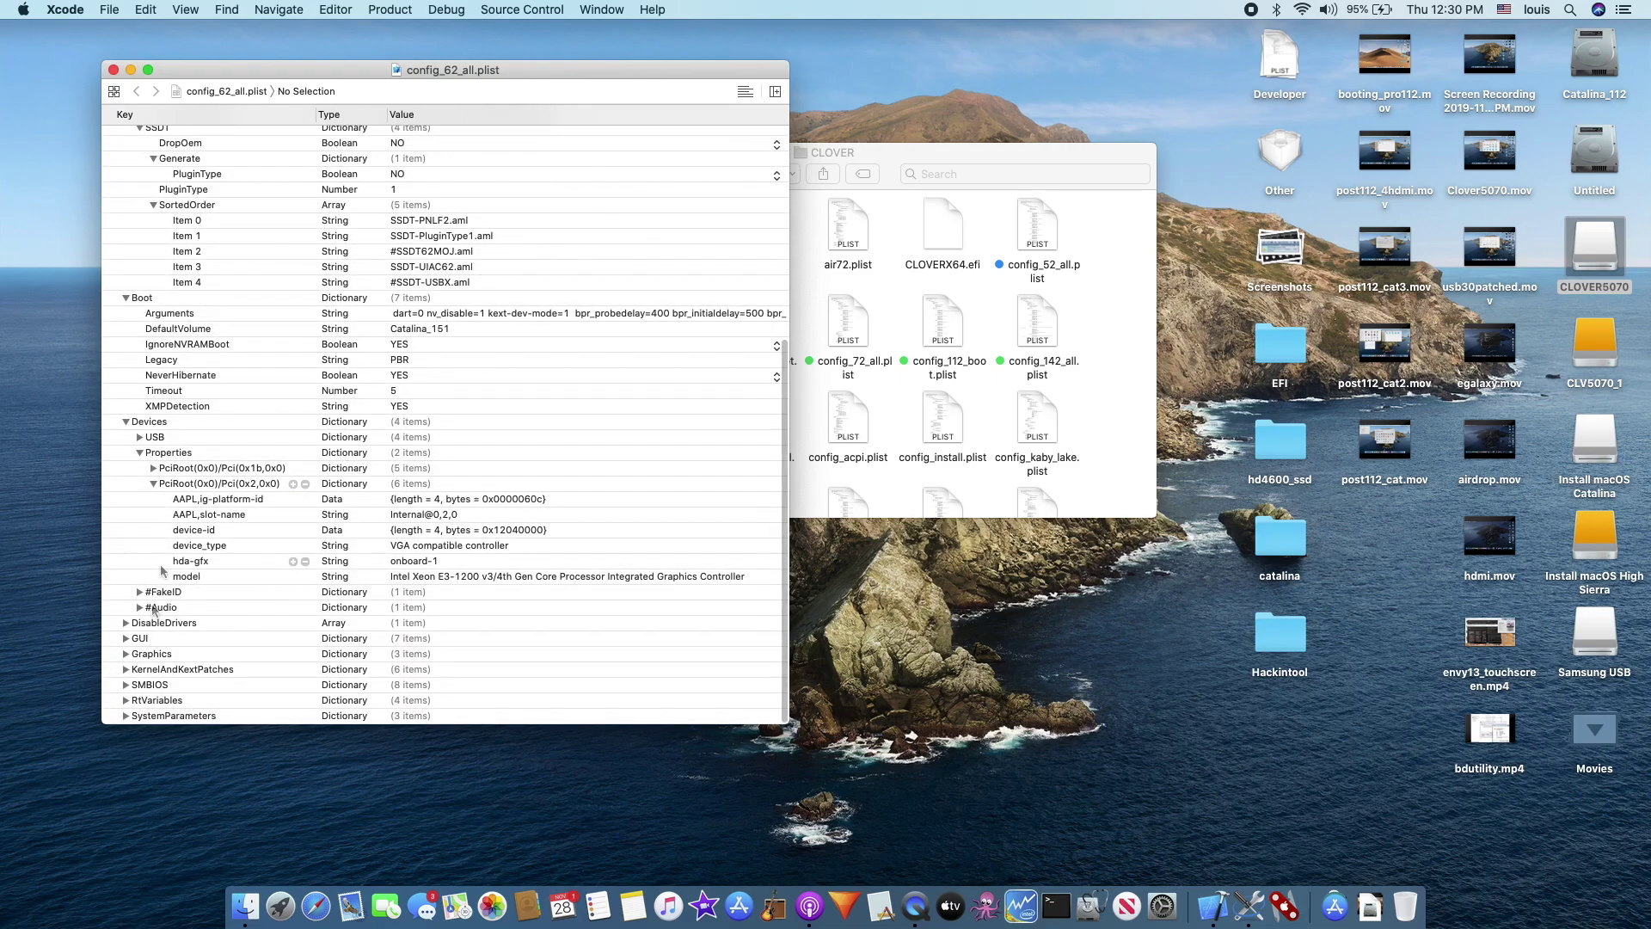
click(126, 654)
scroll(424, 638, down, 2)
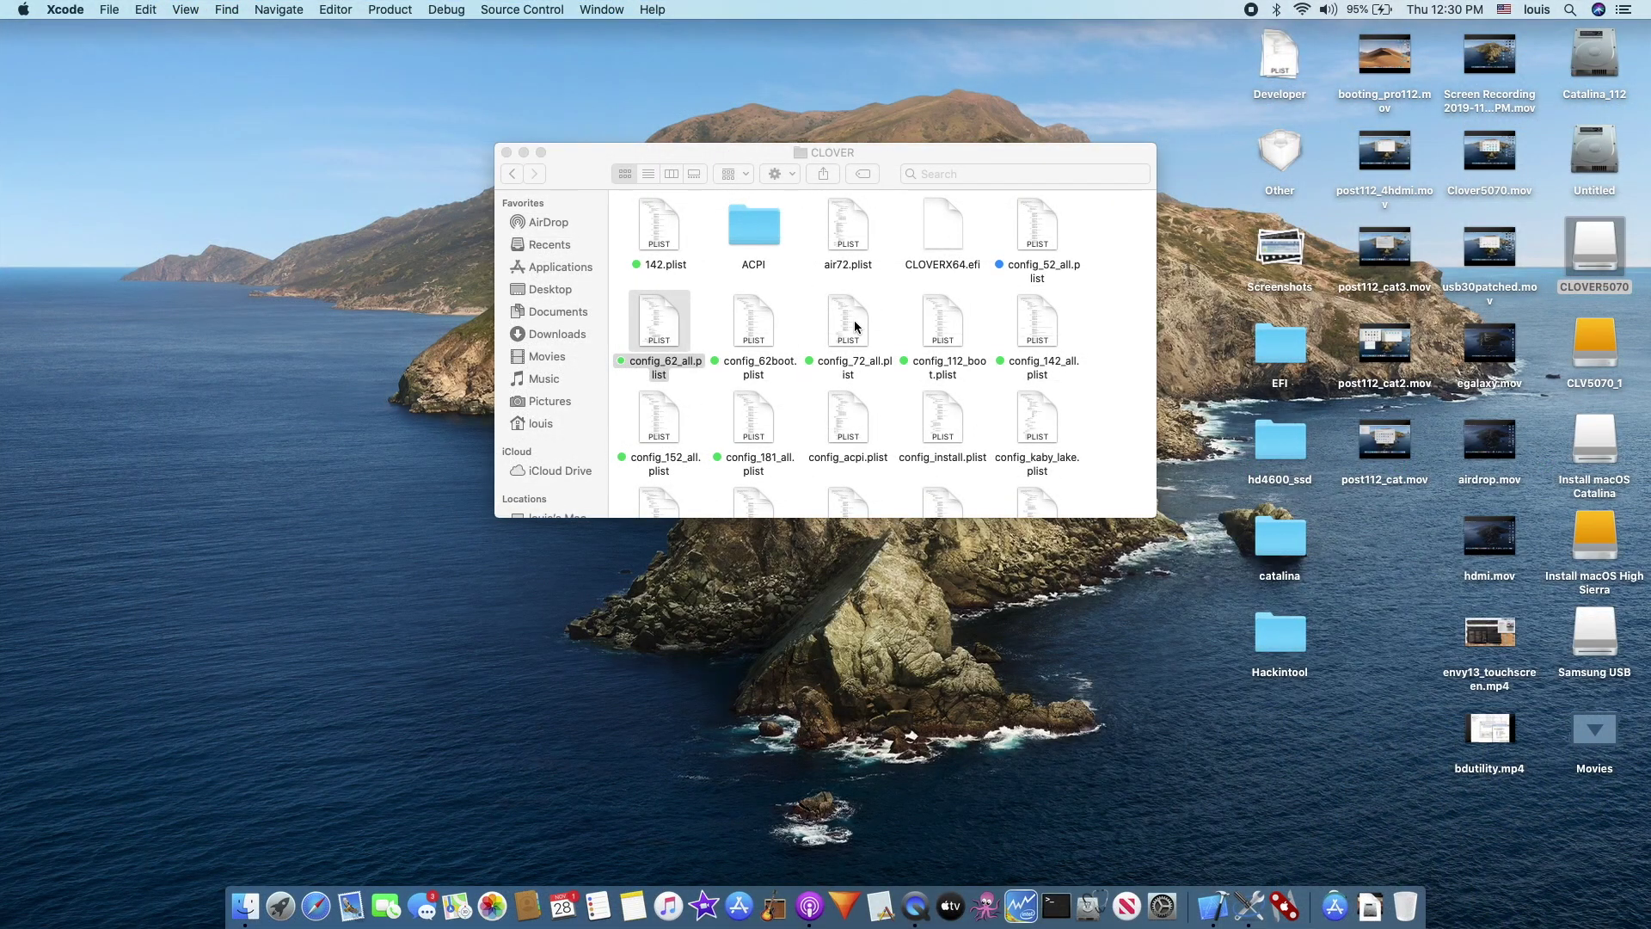
Open config_72_all.plist from the CLOVER folder.
double_click(855, 327)
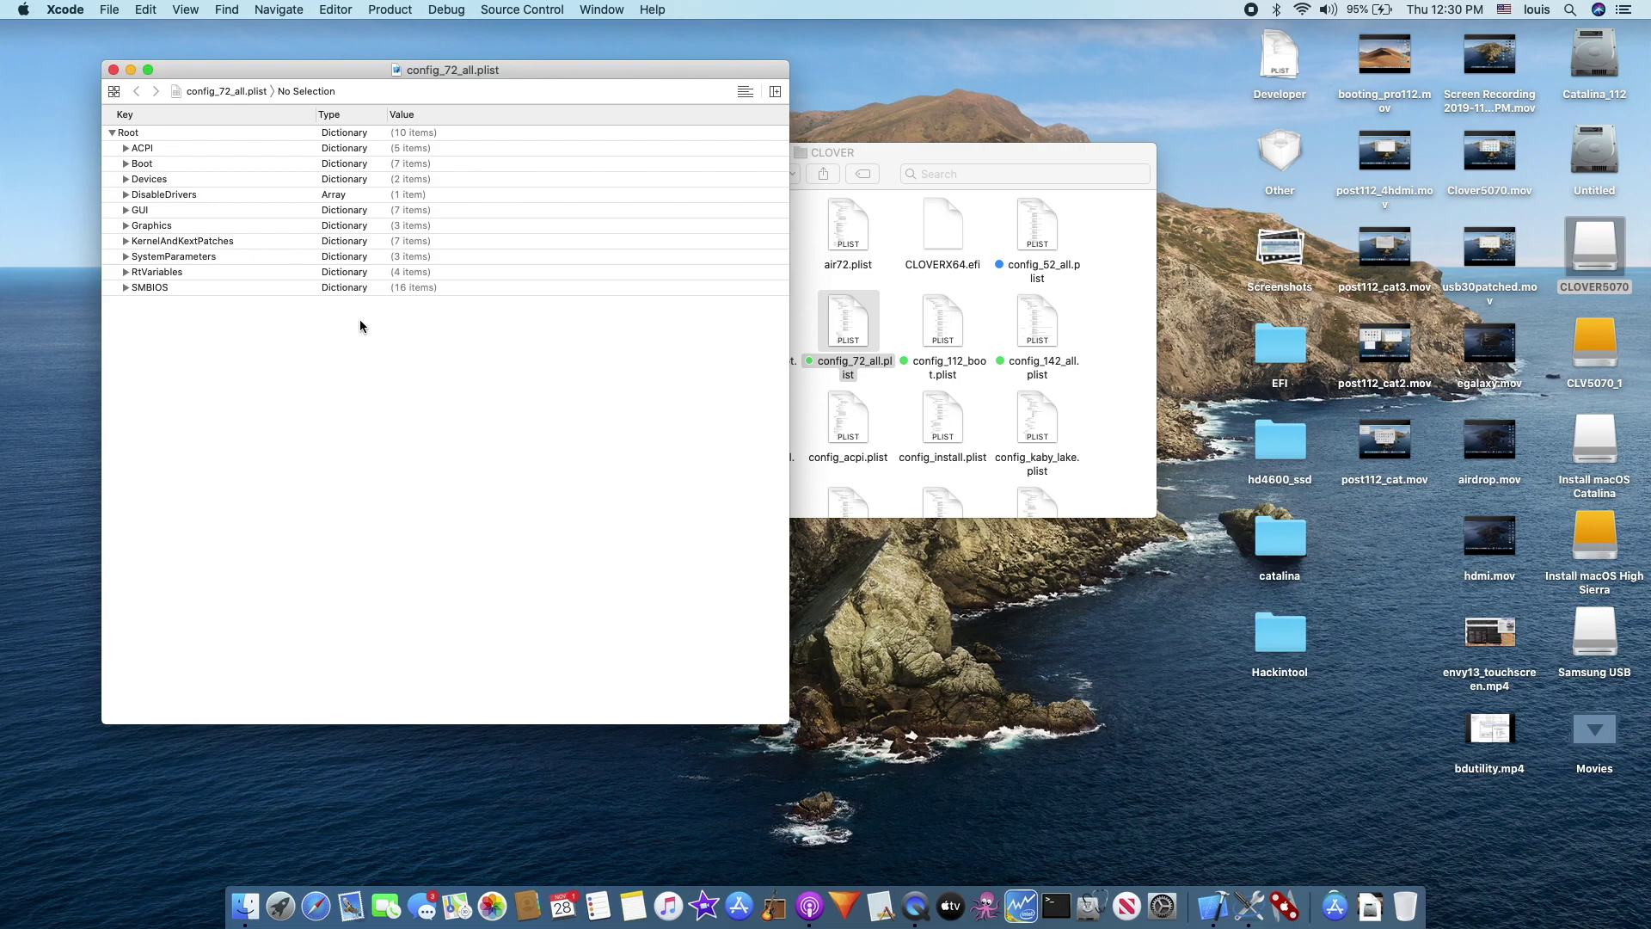
Review the ACPI DSDT fixes and the first two DSDT patches of config_72_all.plist.
click(126, 149)
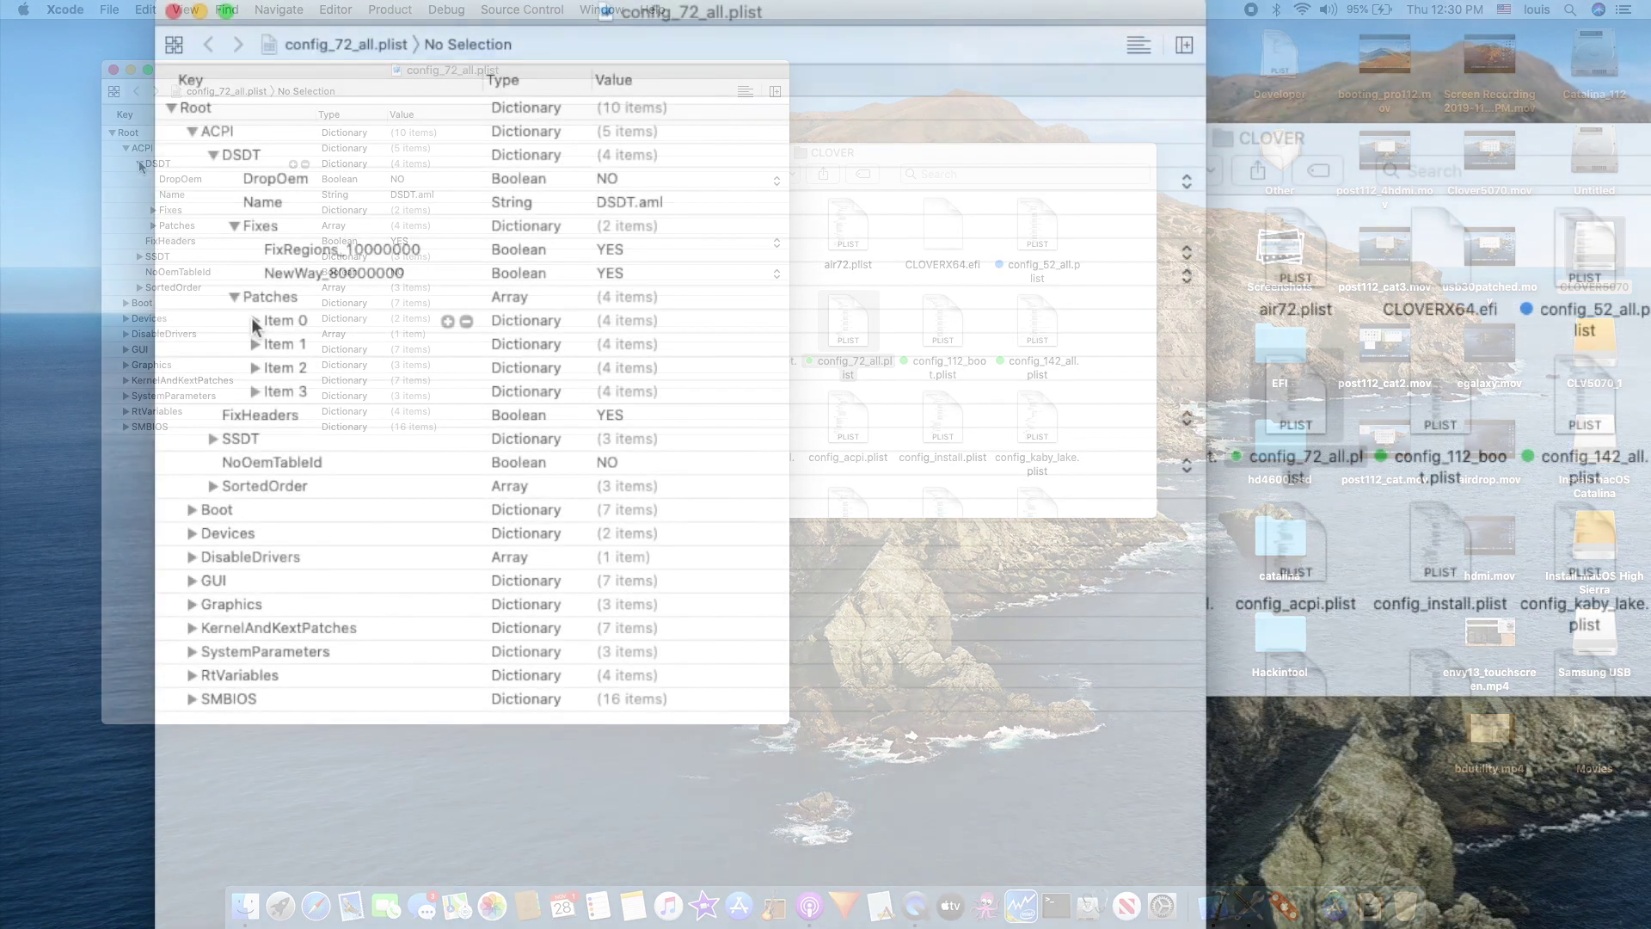
click(254, 319)
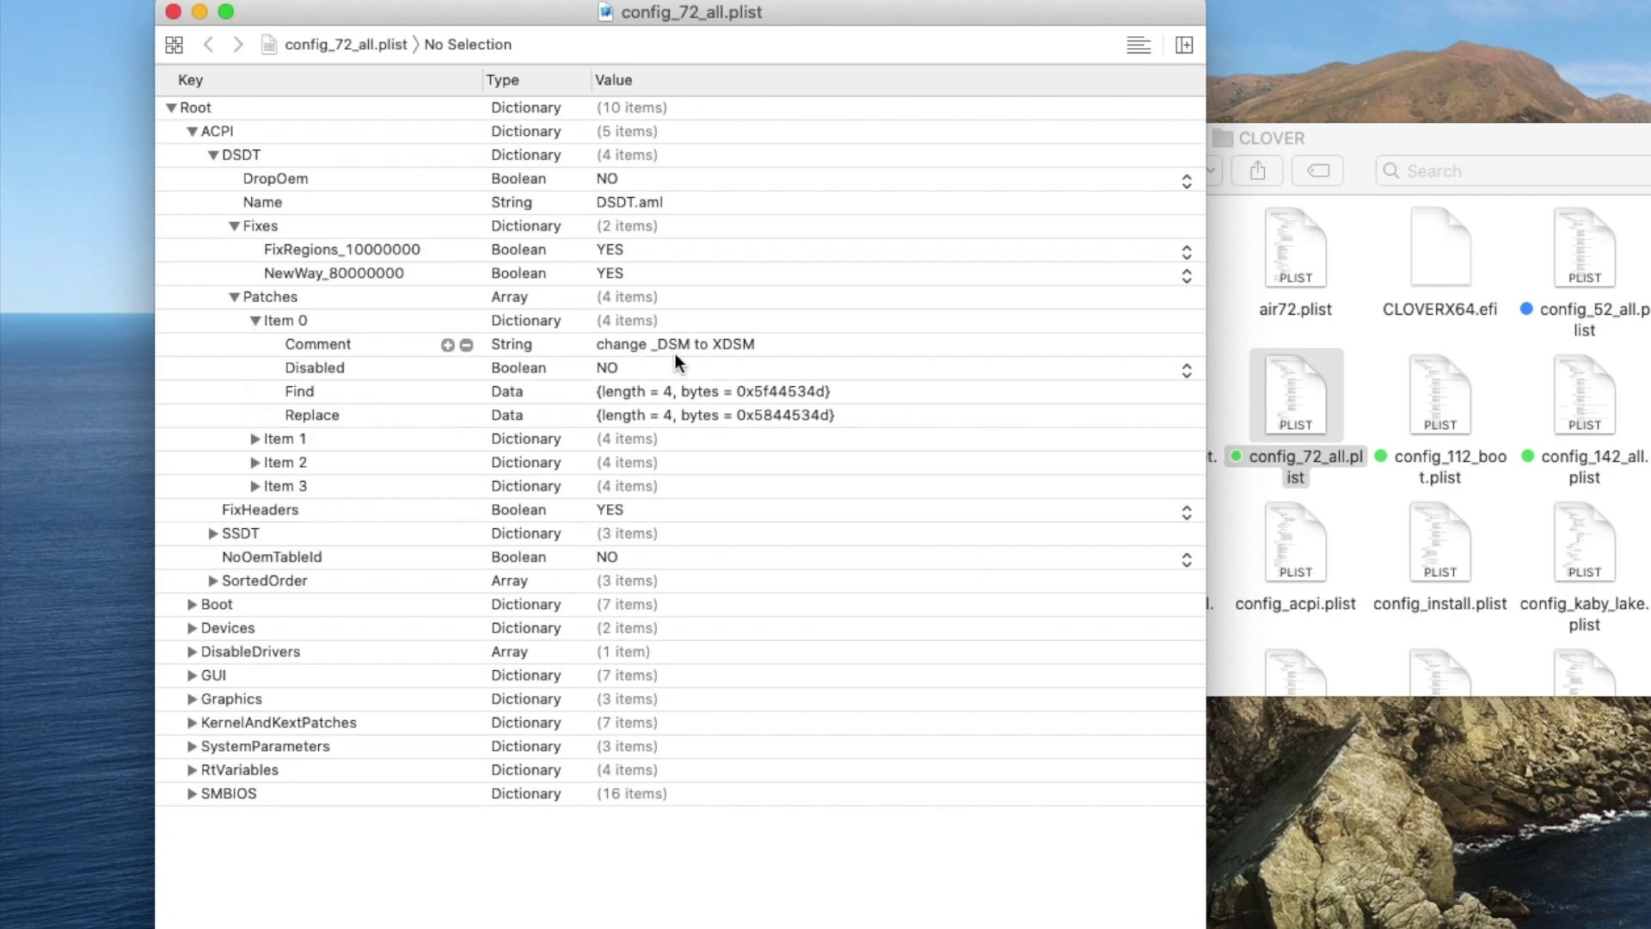
click(255, 439)
click(255, 438)
Review the SSDT settings with Generate and SortedOrder, and the Boot section of config_72_all.plist.
click(213, 535)
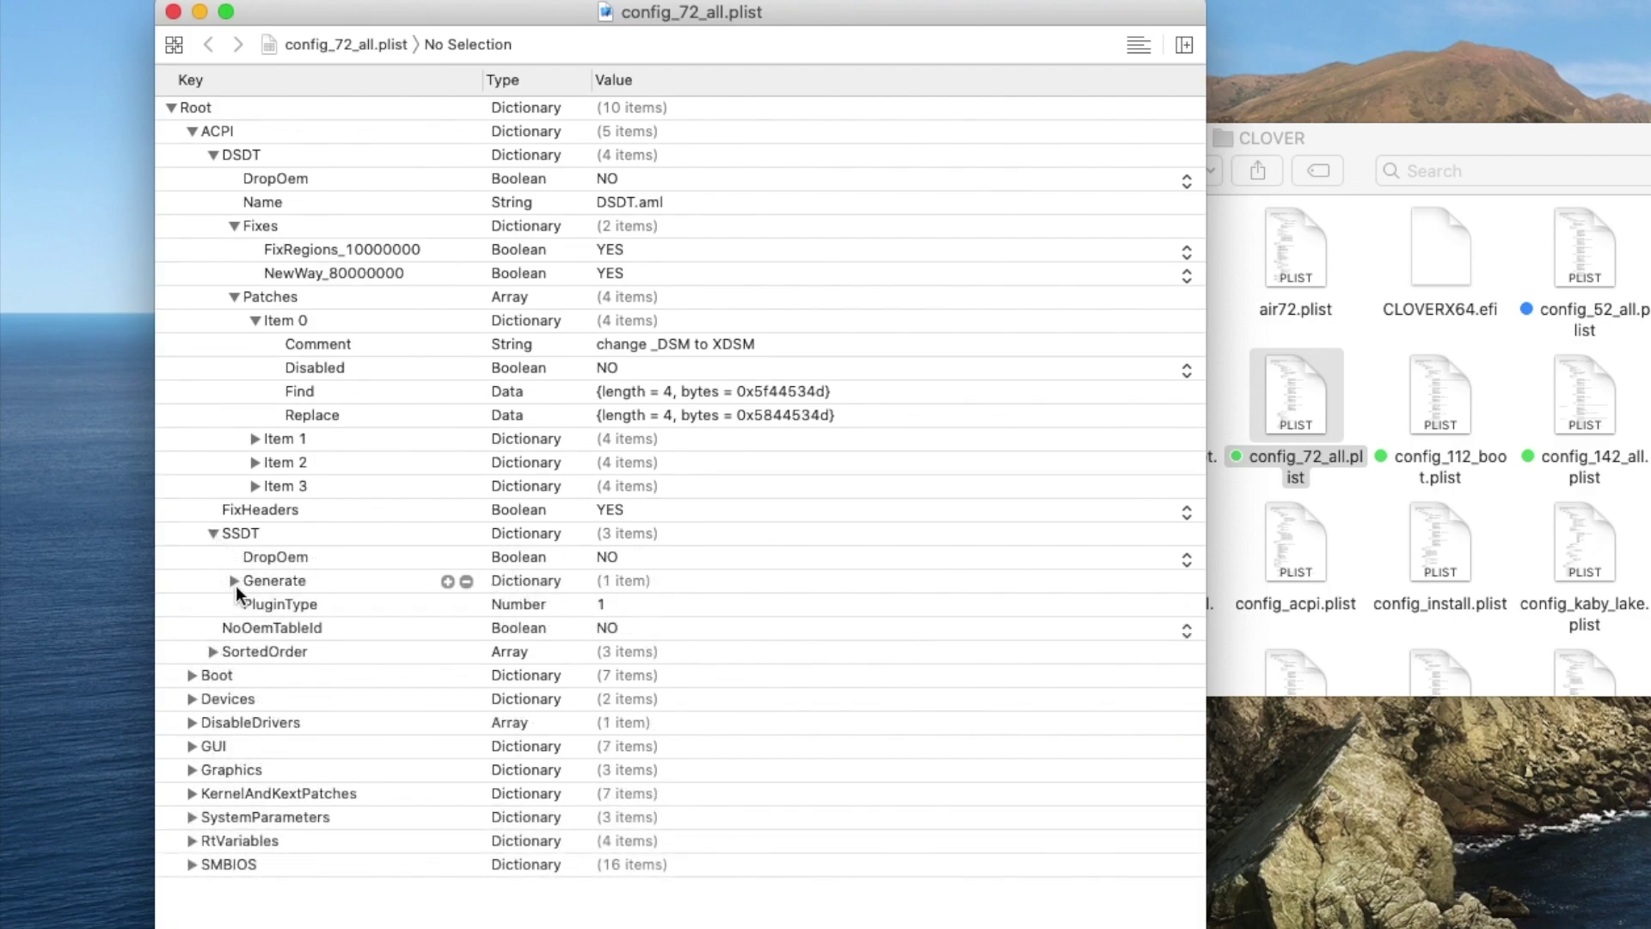
click(235, 581)
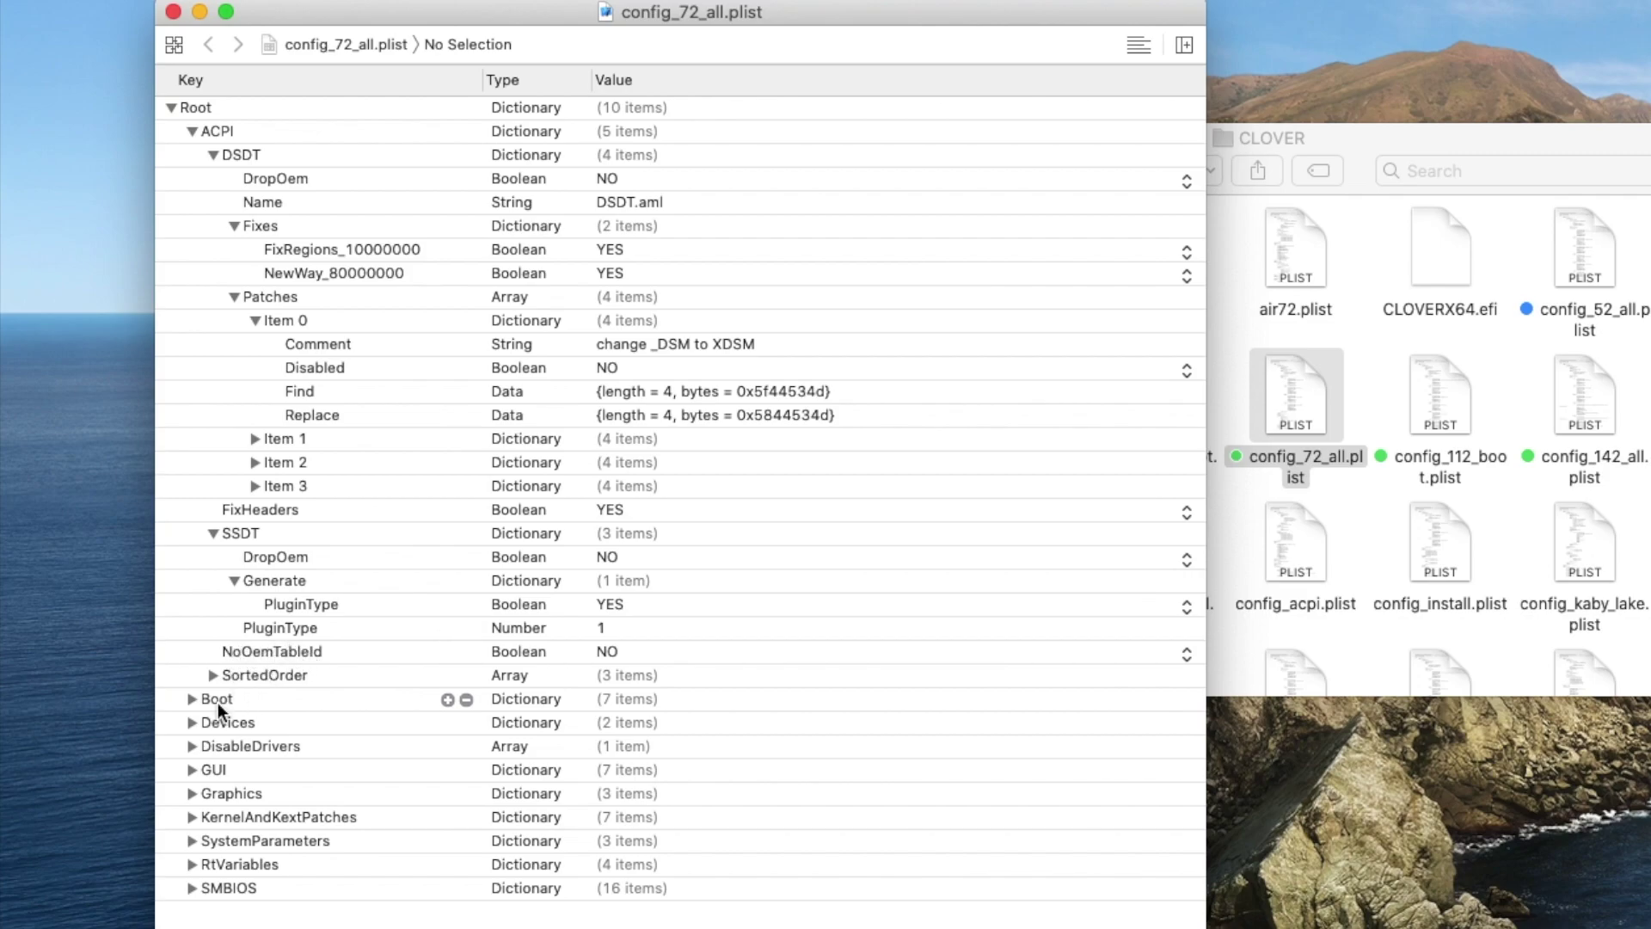
click(190, 698)
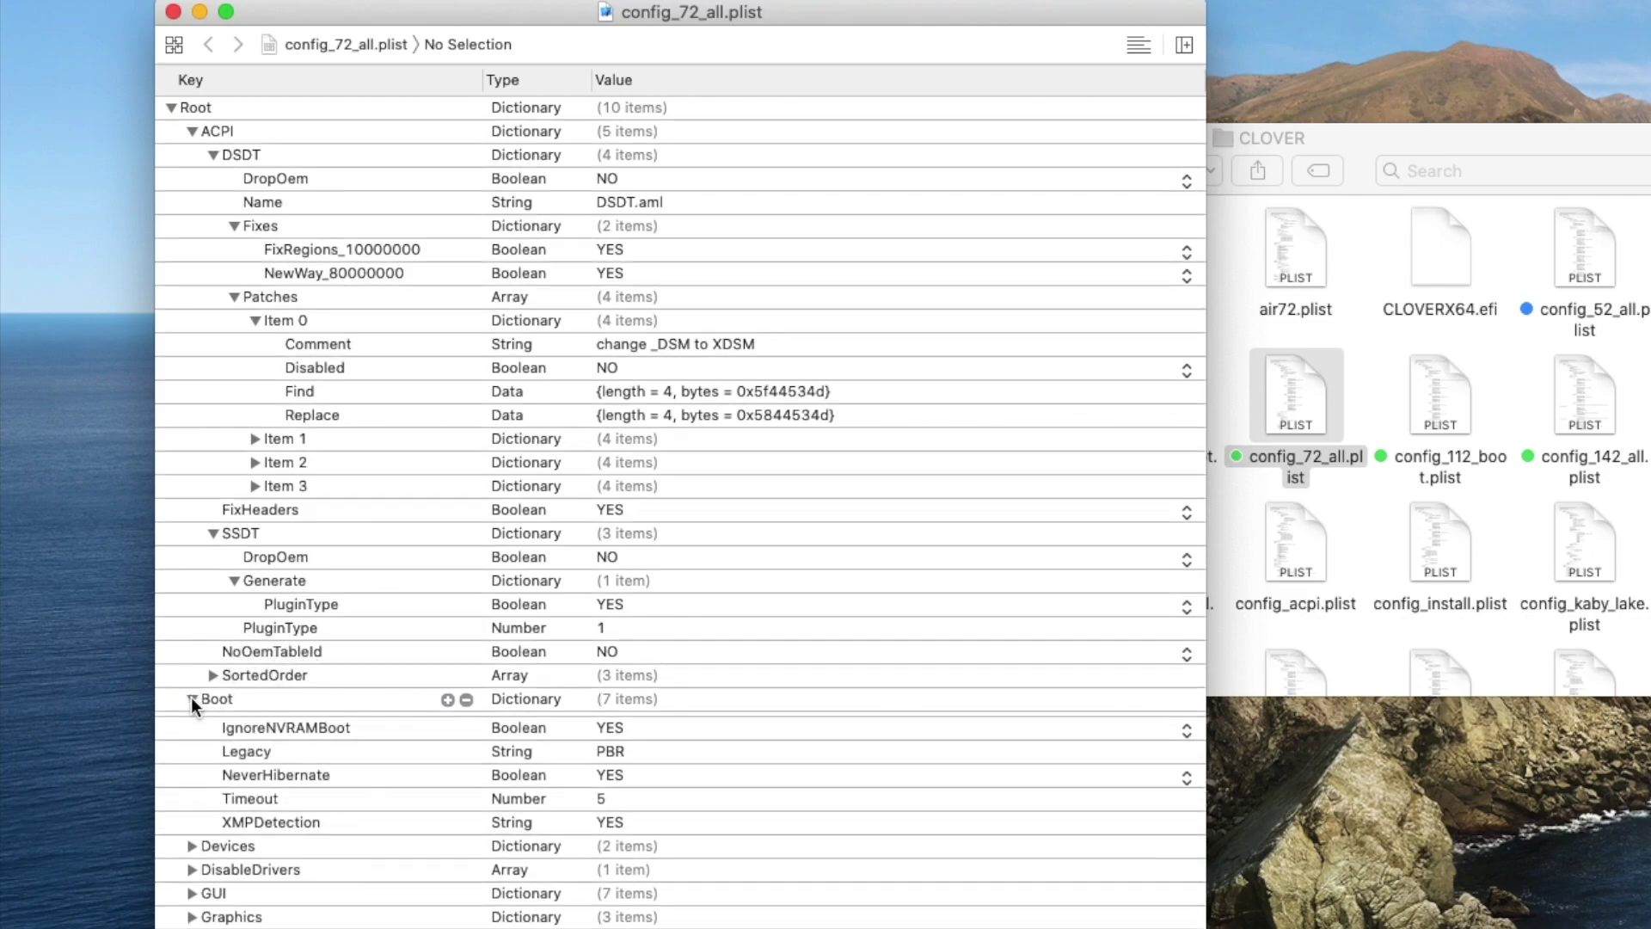
click(212, 676)
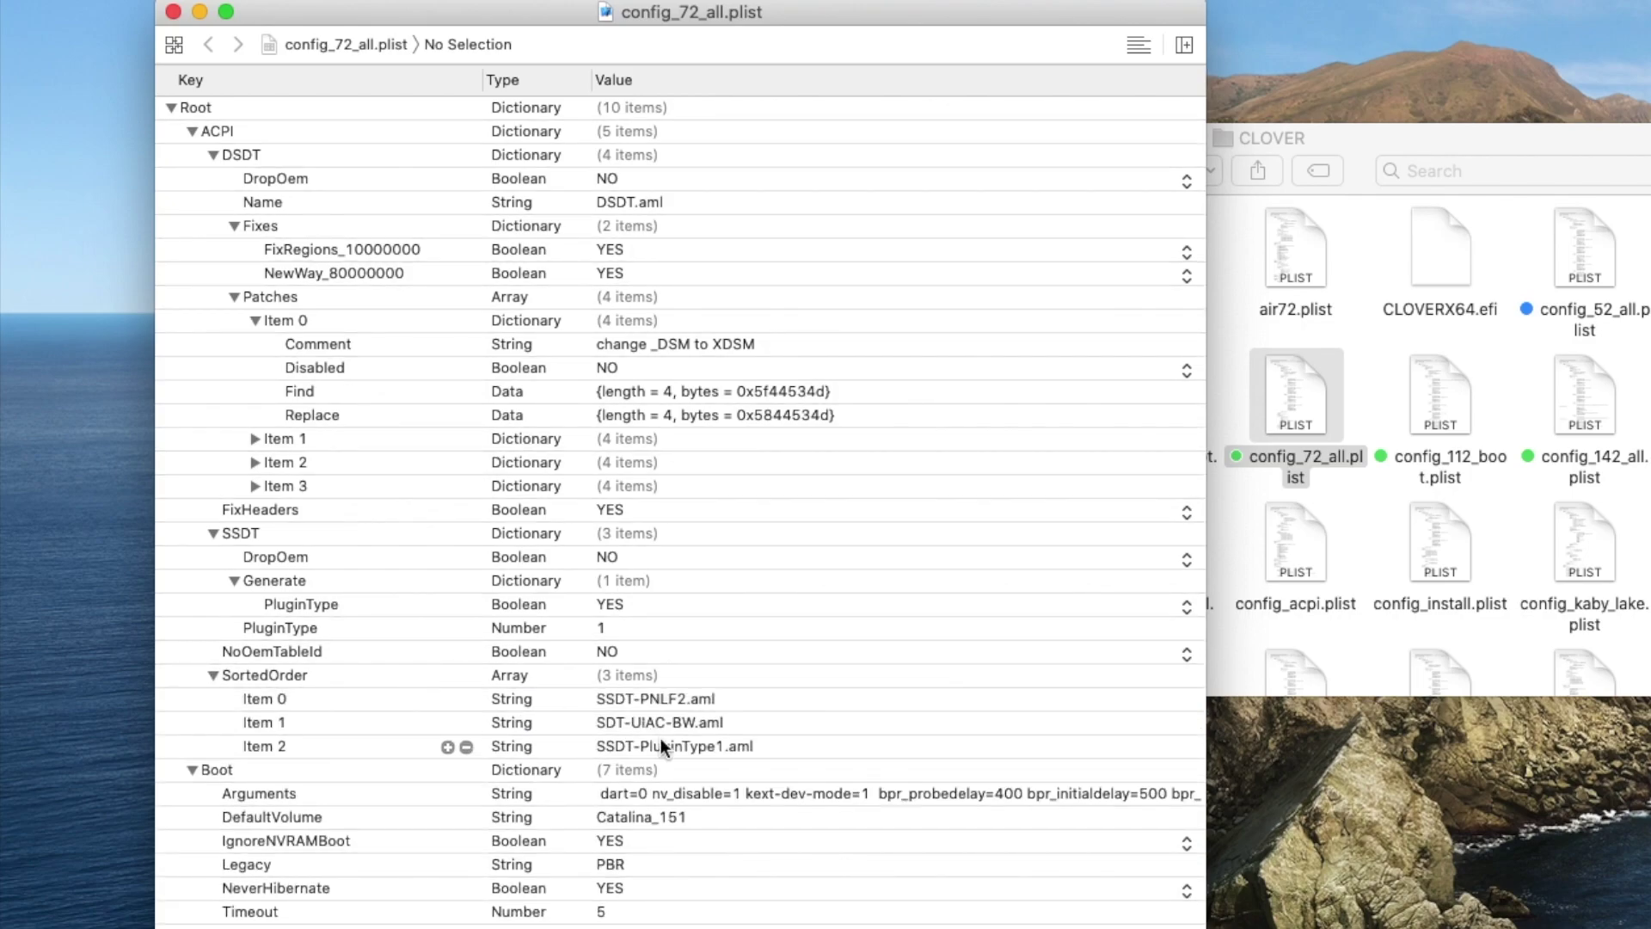
Review the Devices properties for PciRoot(0x0)/Pci(0x2,0x0) and PciRoot(0x0)/Pci(0x1b,0x0), and the Graphics section with Inject in config_72_all.plist.
scroll(697, 731, down, 3)
click(190, 834)
click(210, 832)
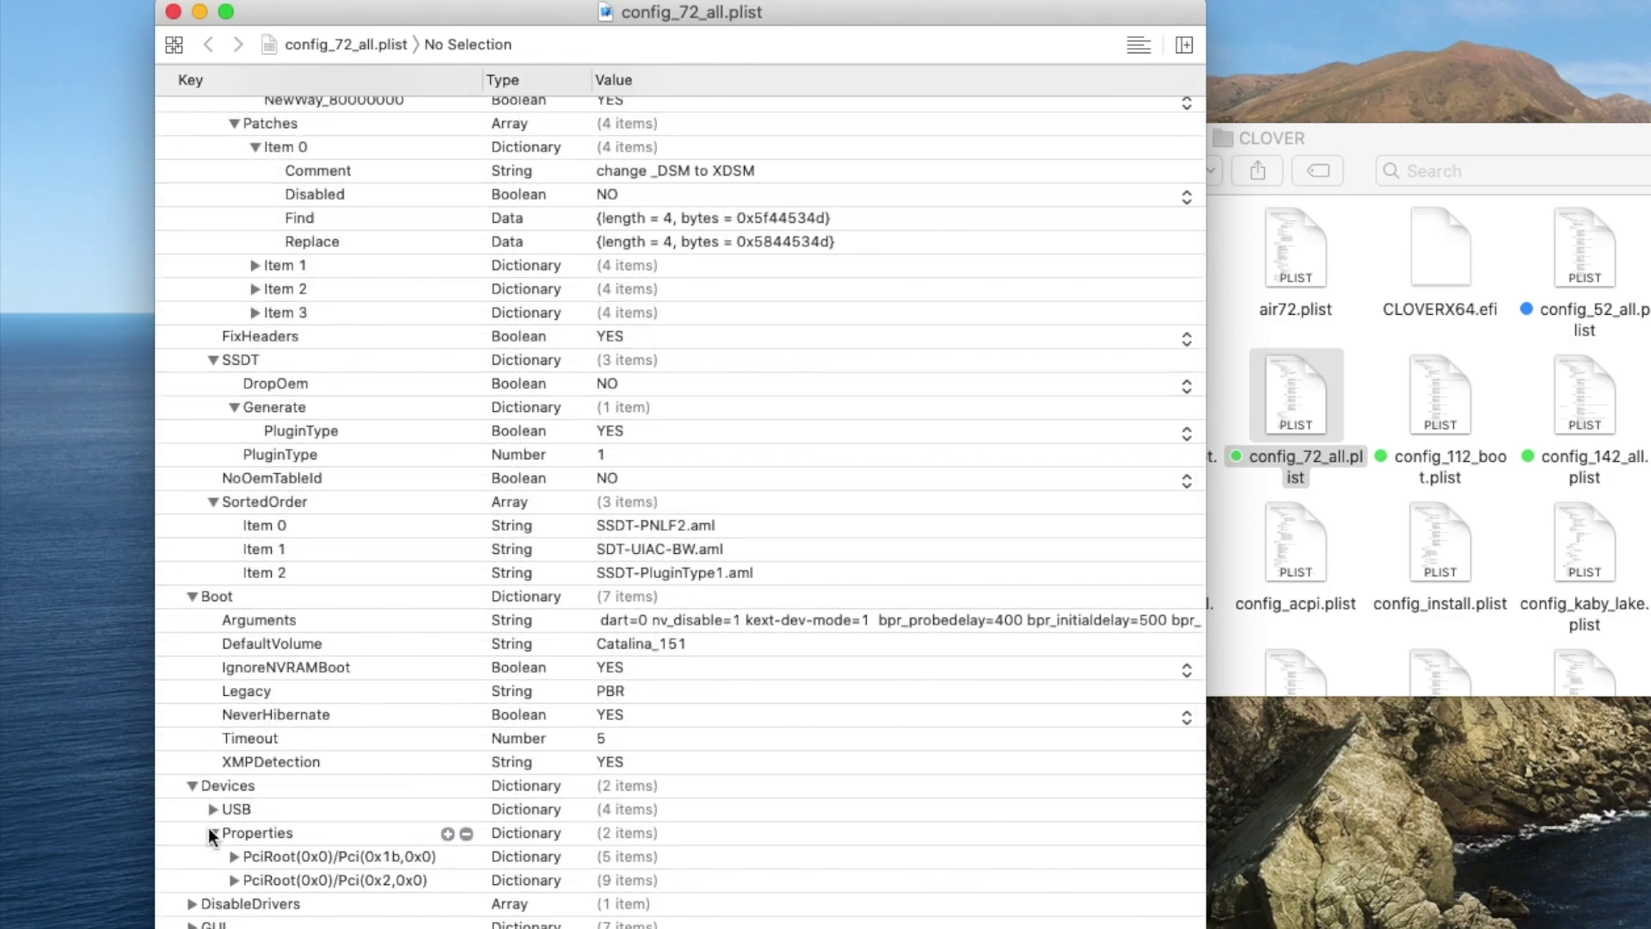
click(233, 832)
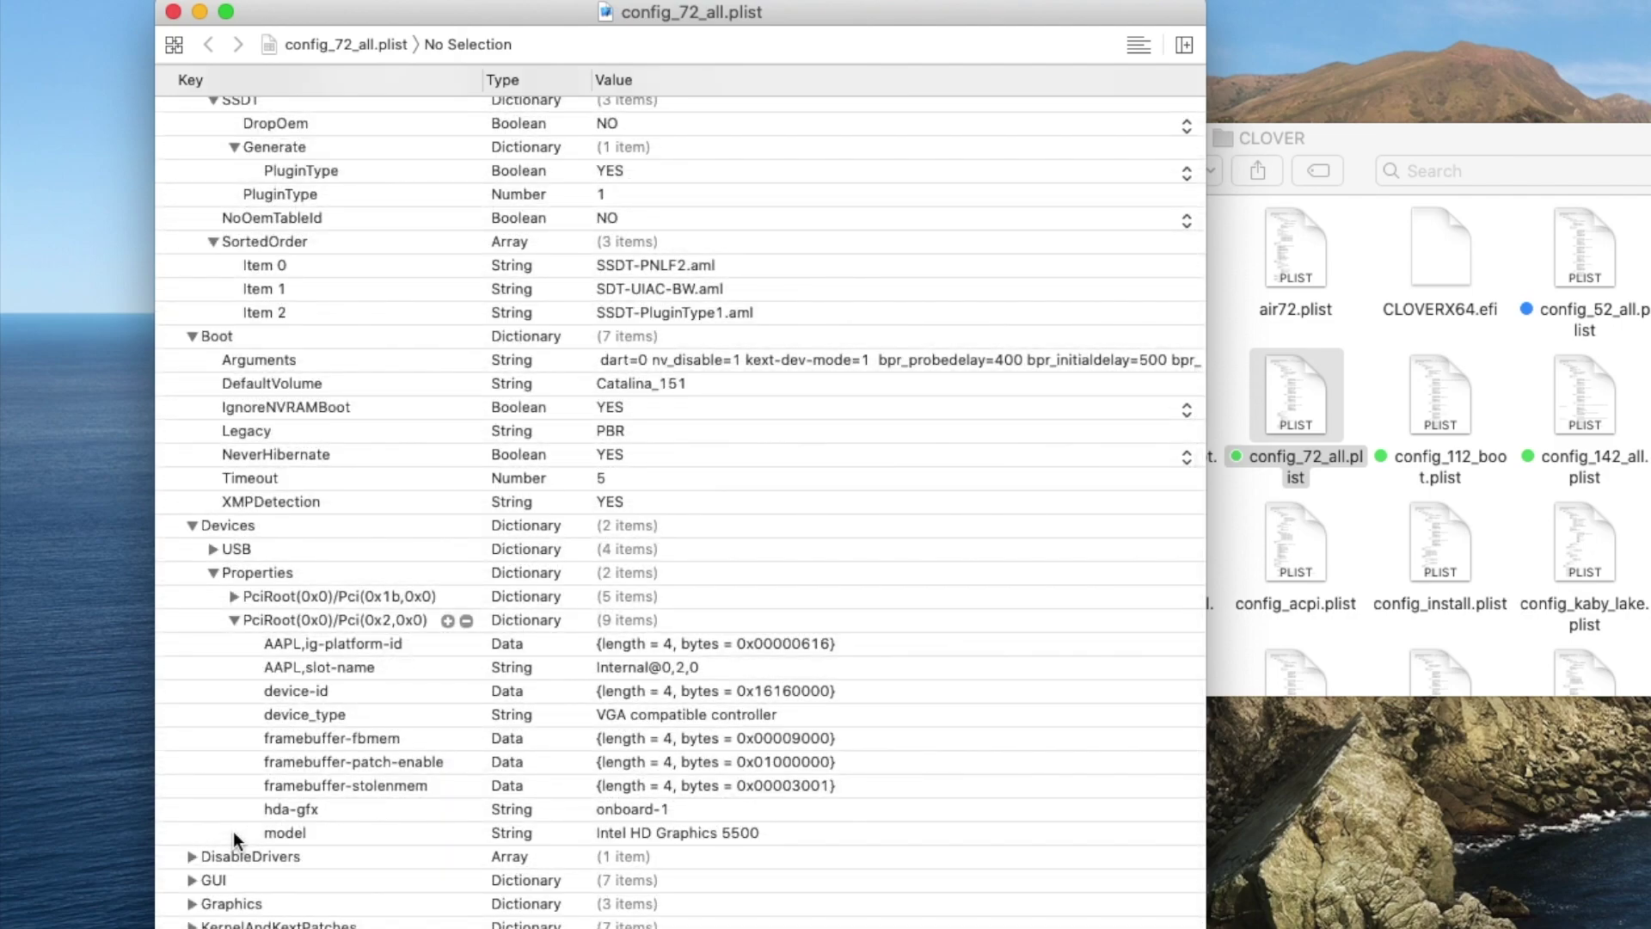
click(205, 735)
click(219, 783)
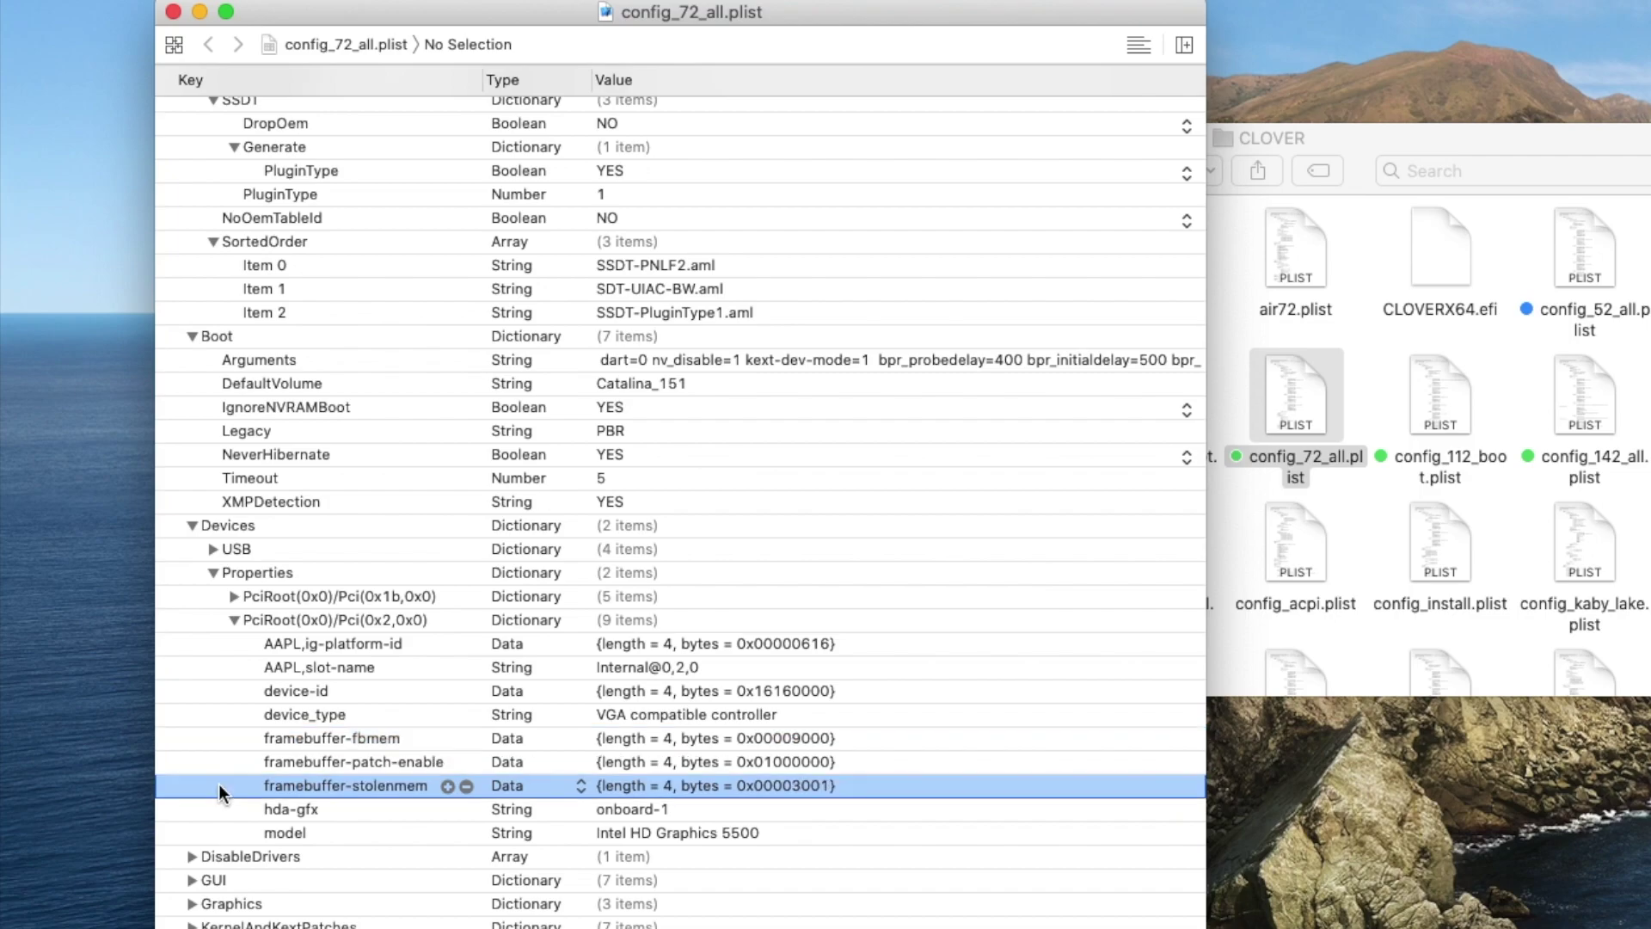
click(234, 596)
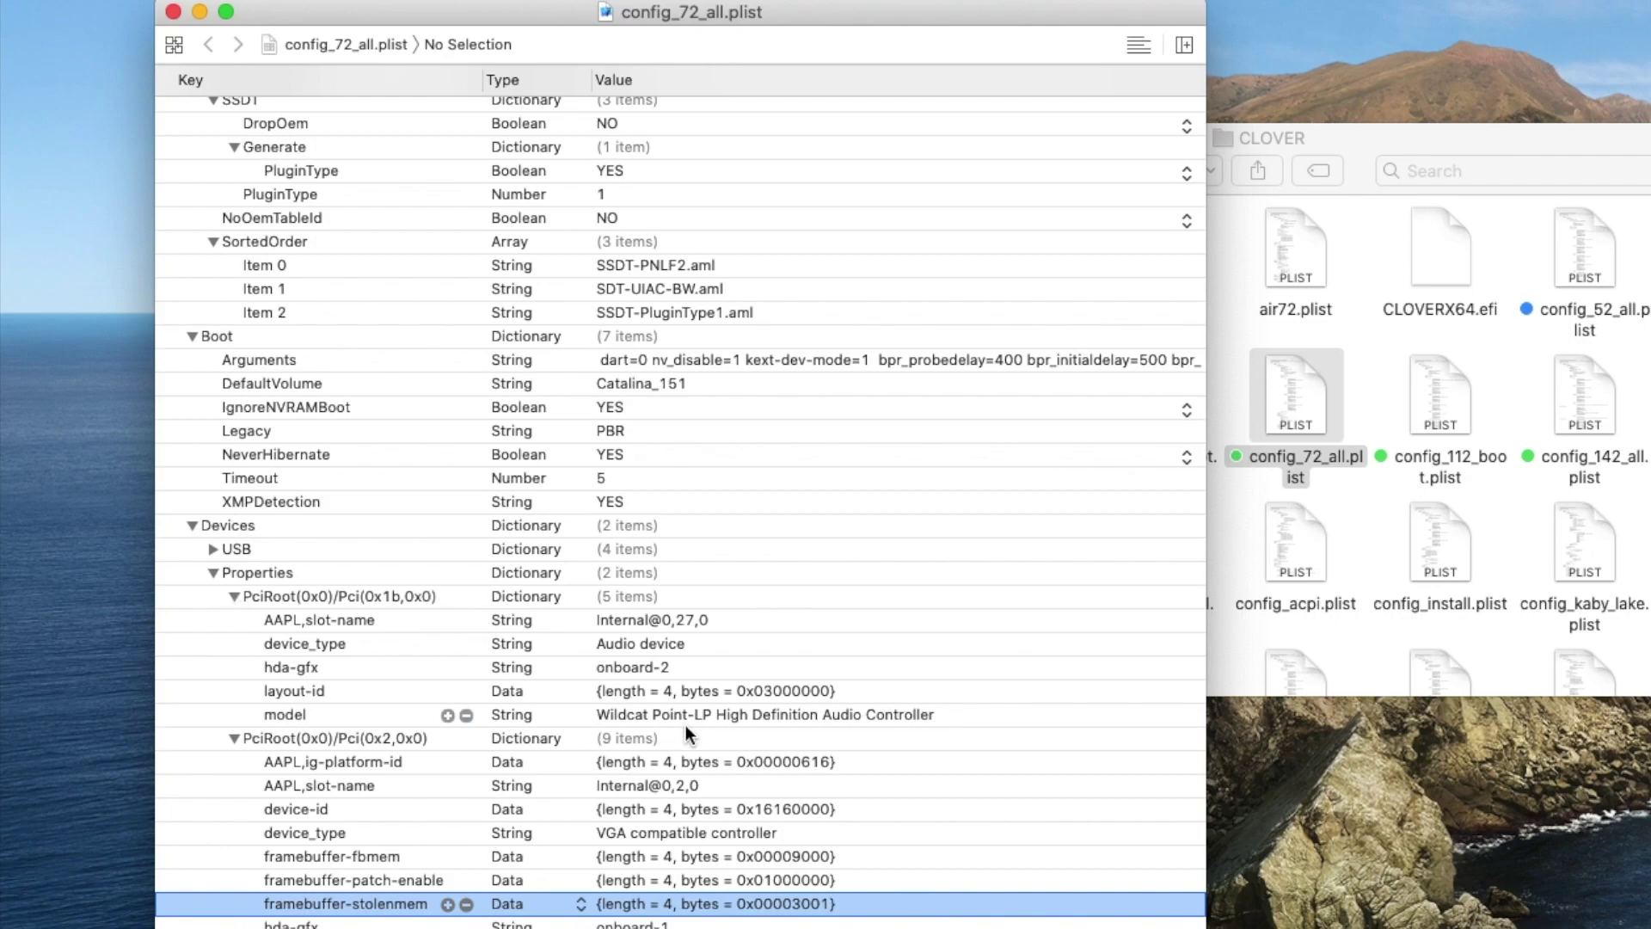
scroll(189, 874, down, 5)
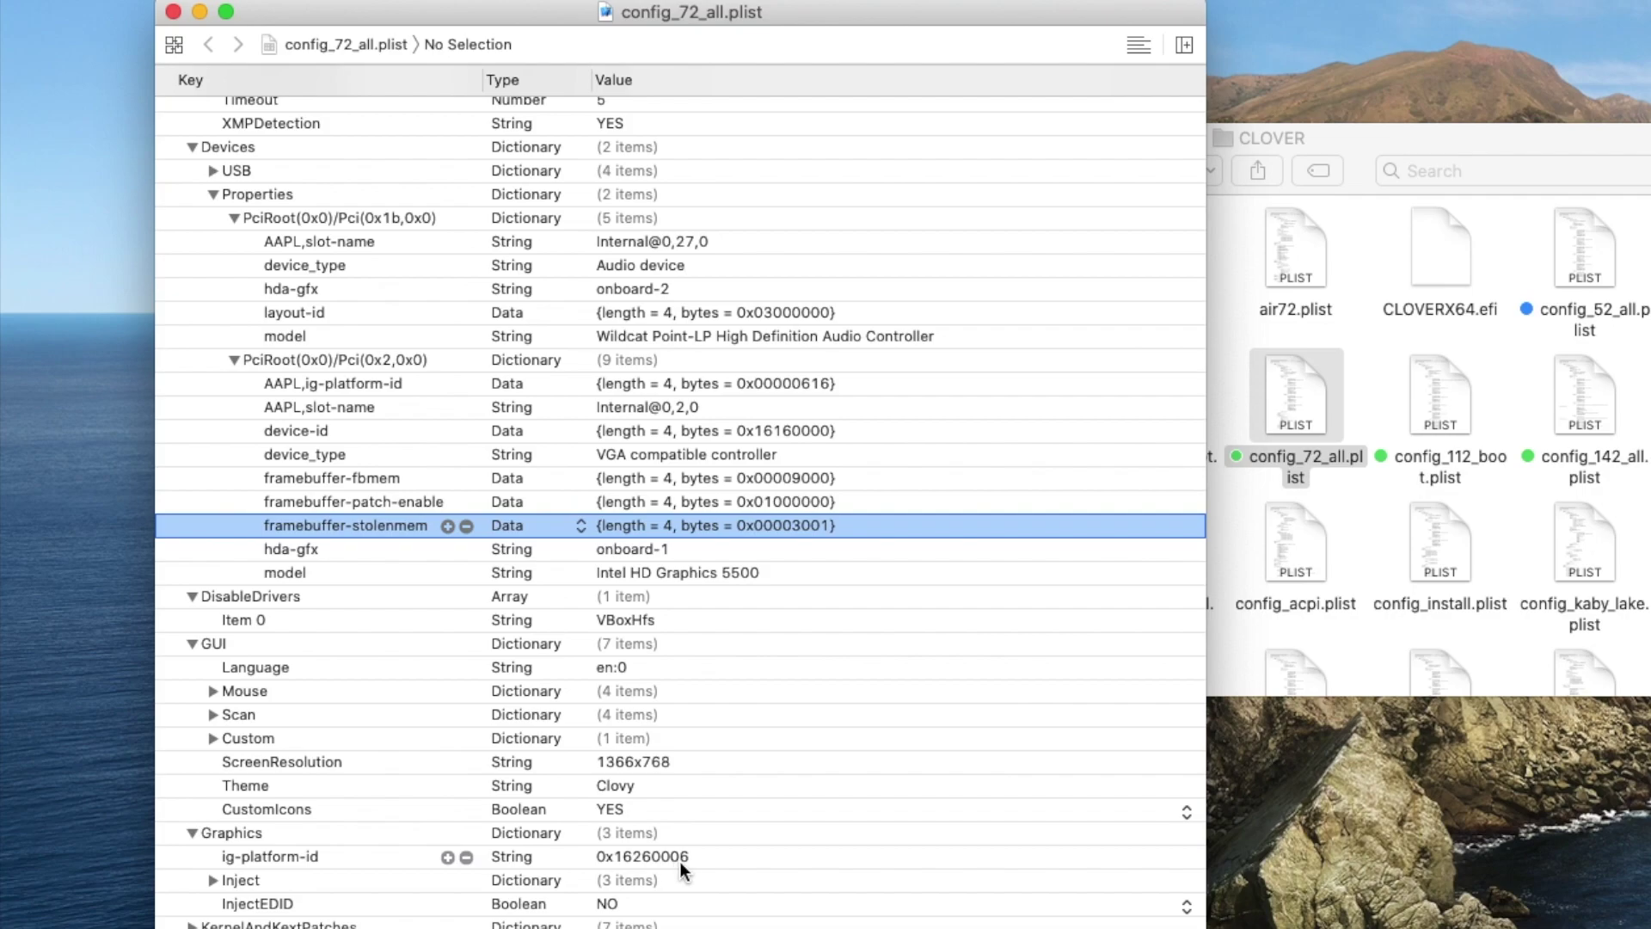
click(212, 880)
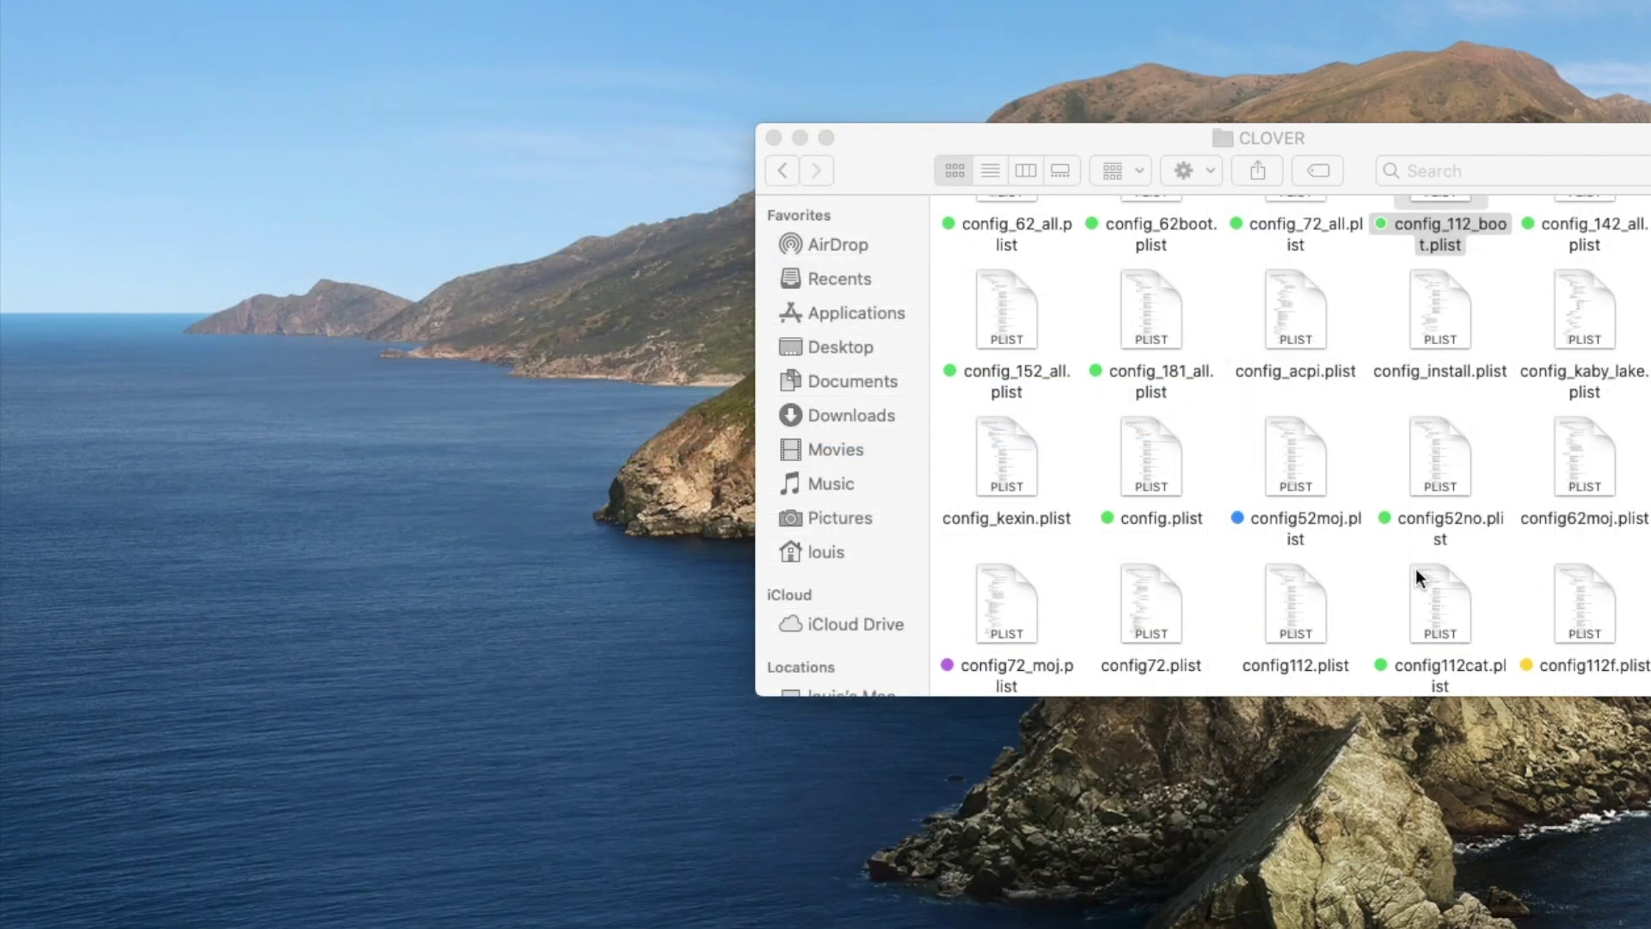
Review the USB port limit, external icons and SSD Trim patches in config.plist and close the file.
click(1157, 475)
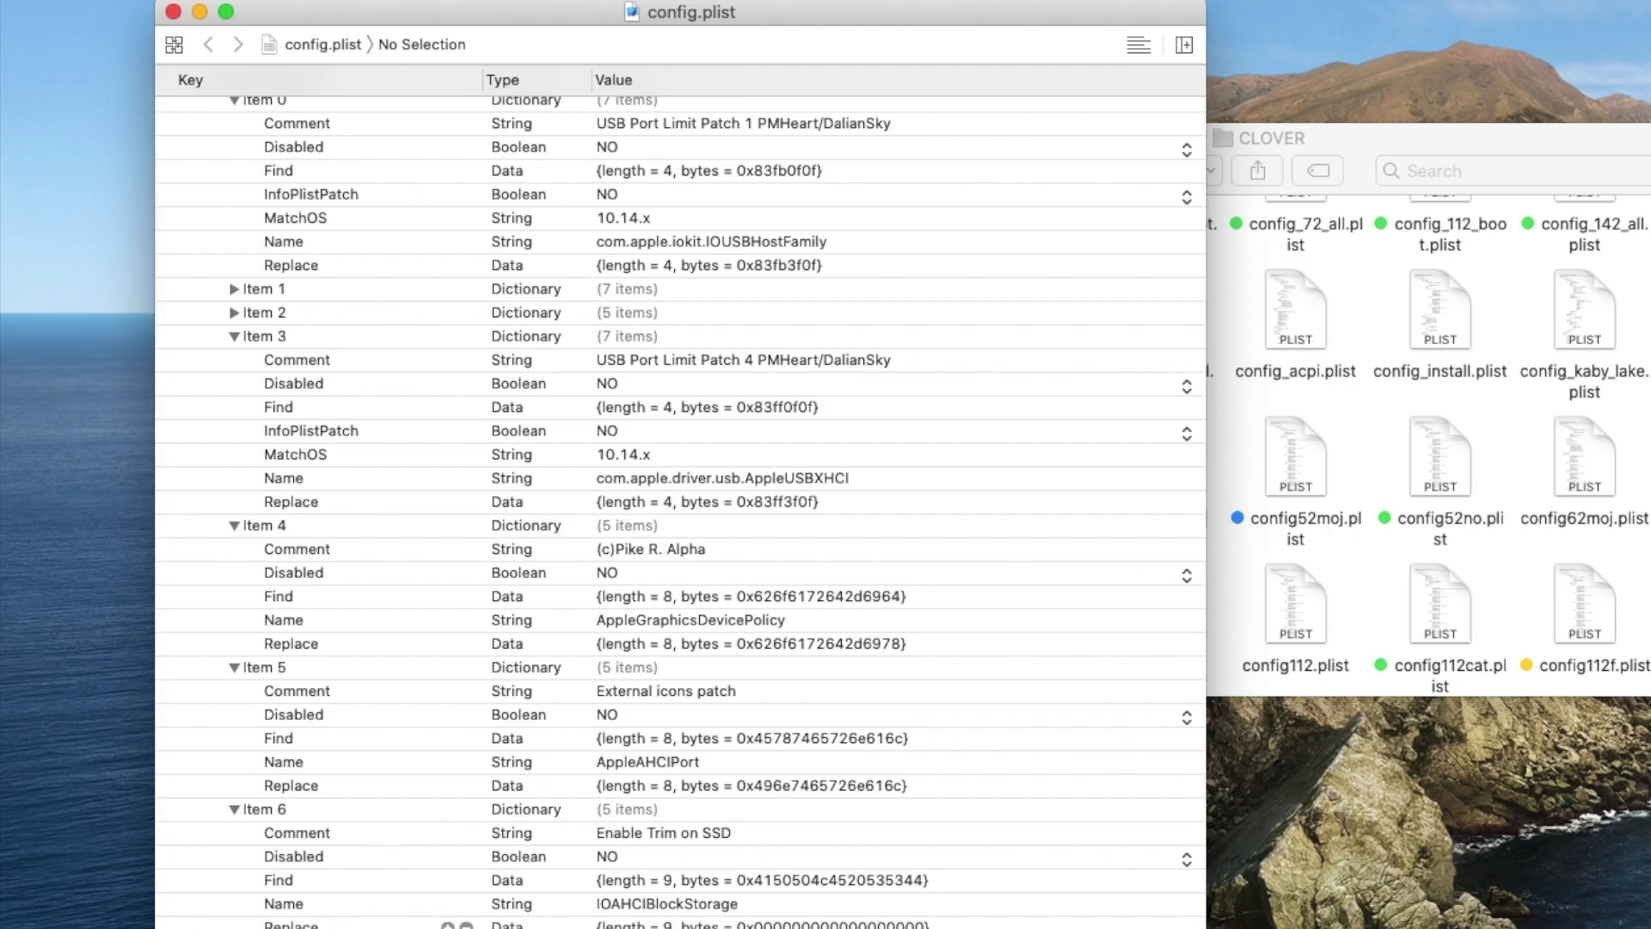
click(173, 12)
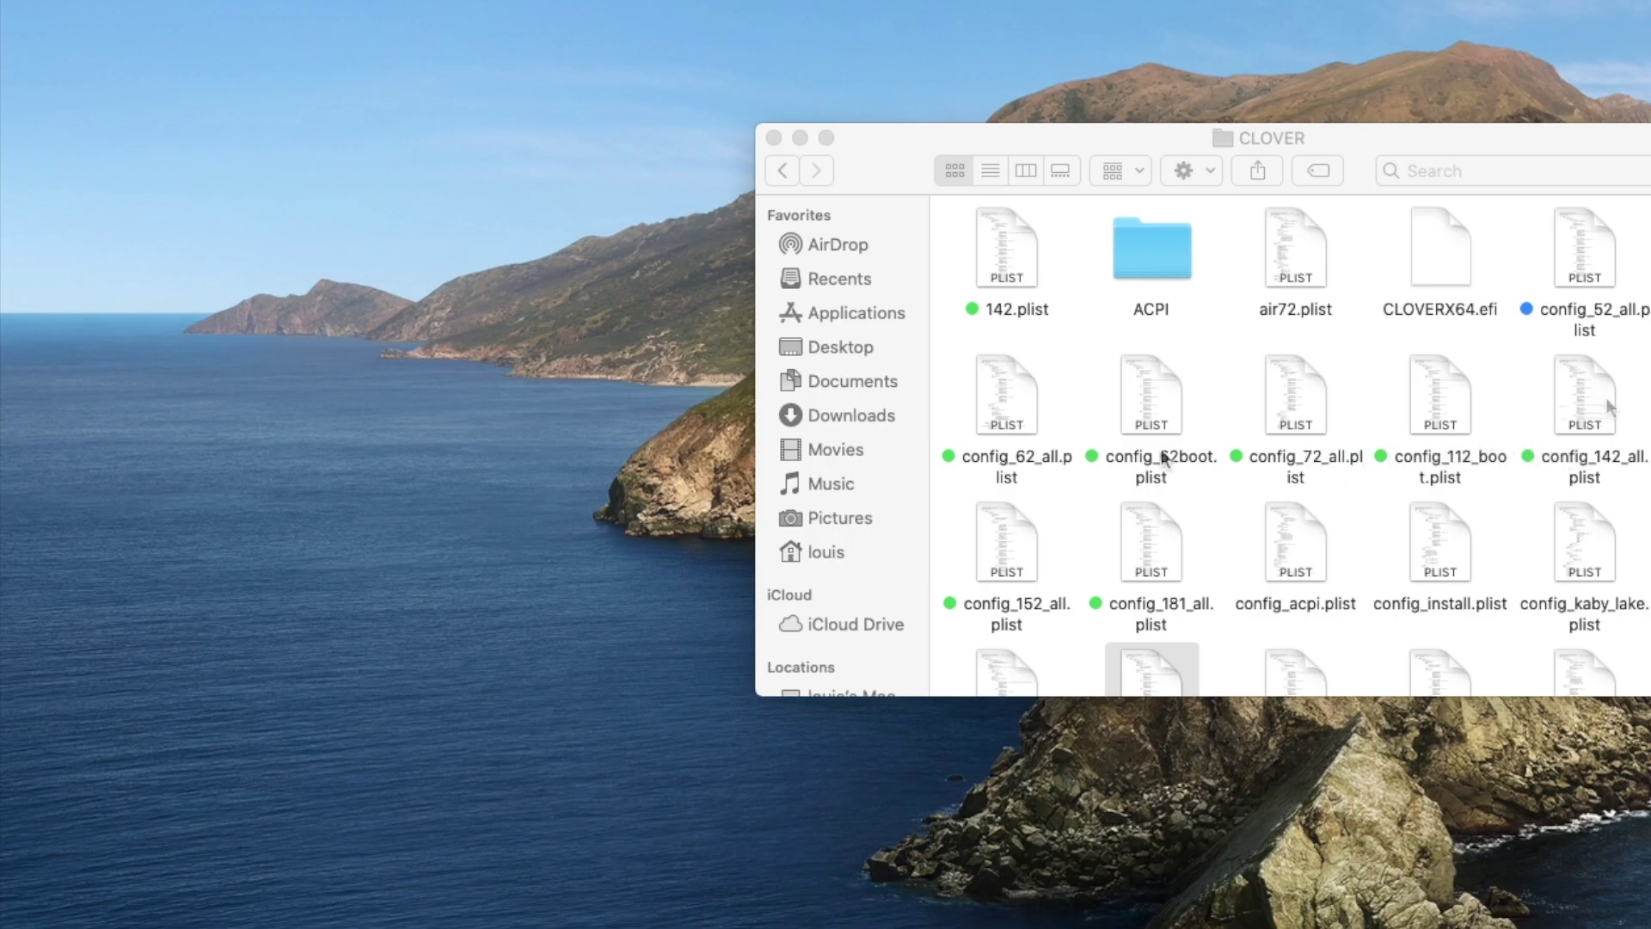
Look through the ACPI and drivers folders inside the CLOVER folder and close the Finder window.
double_click(1150, 258)
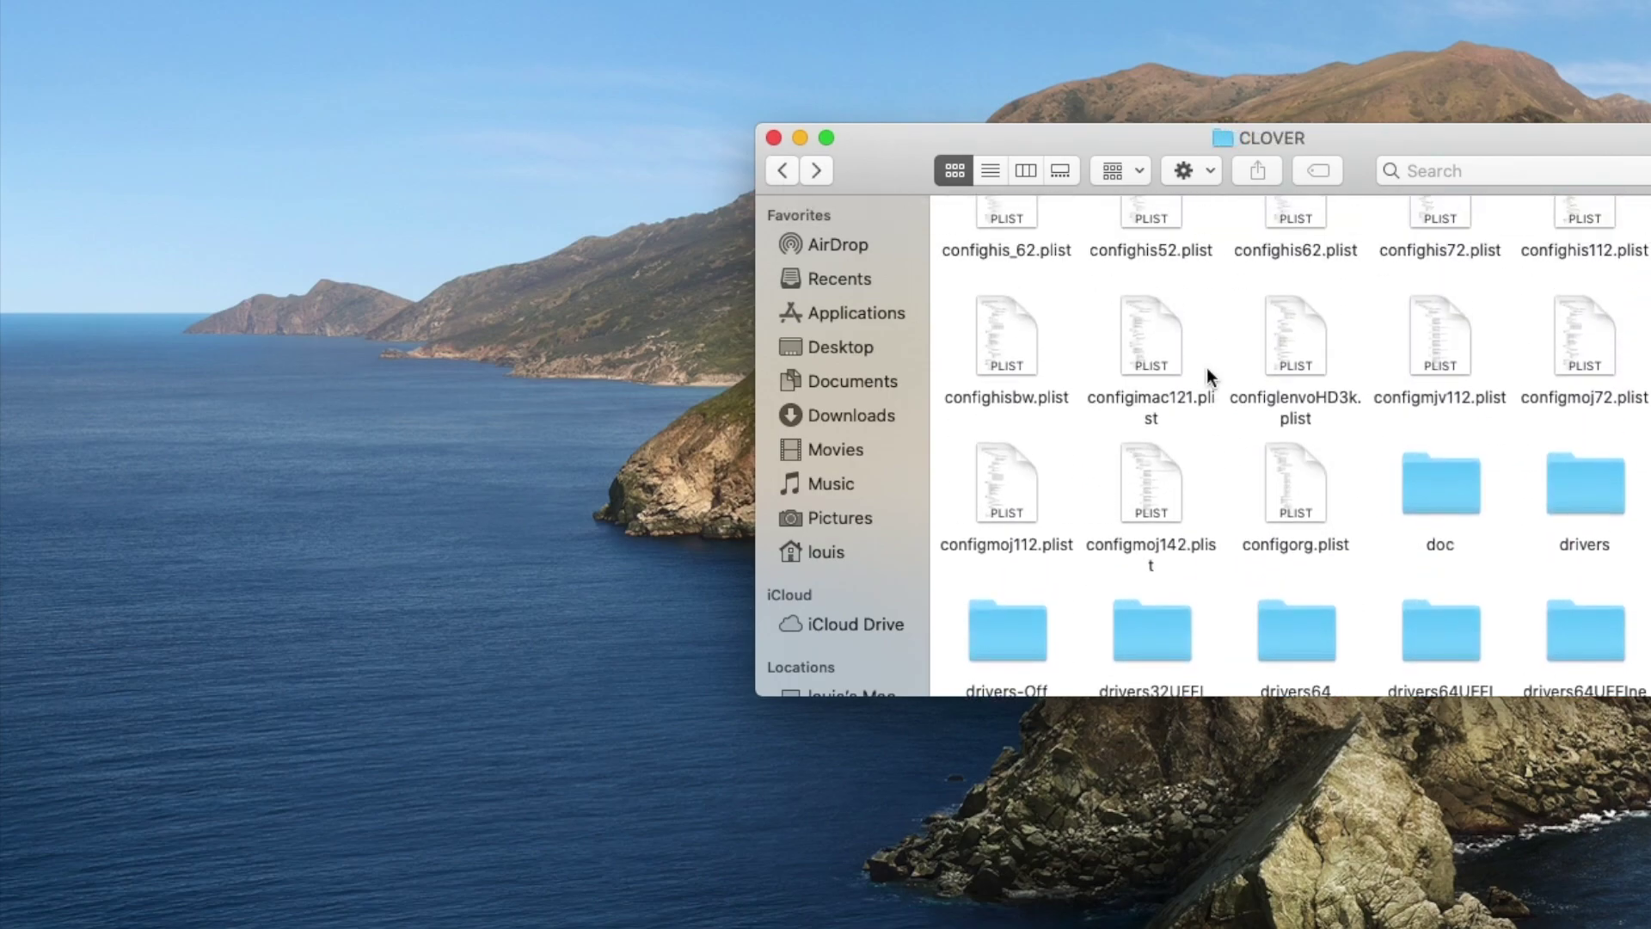
scroll(1206, 368, down, 2)
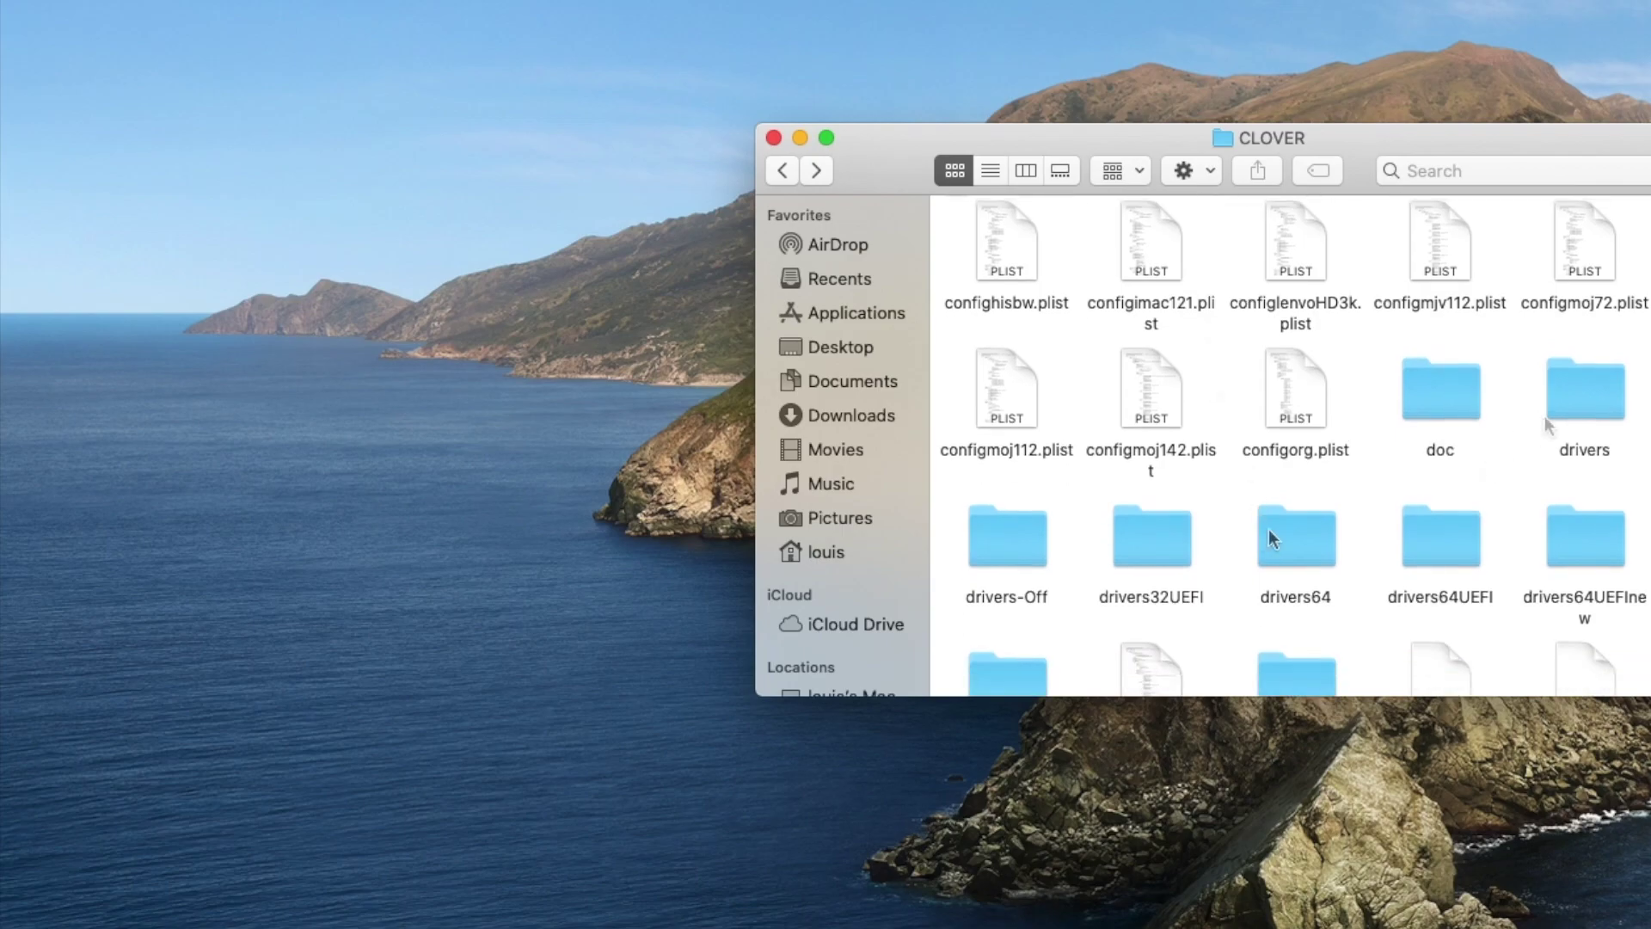
double_click(1580, 401)
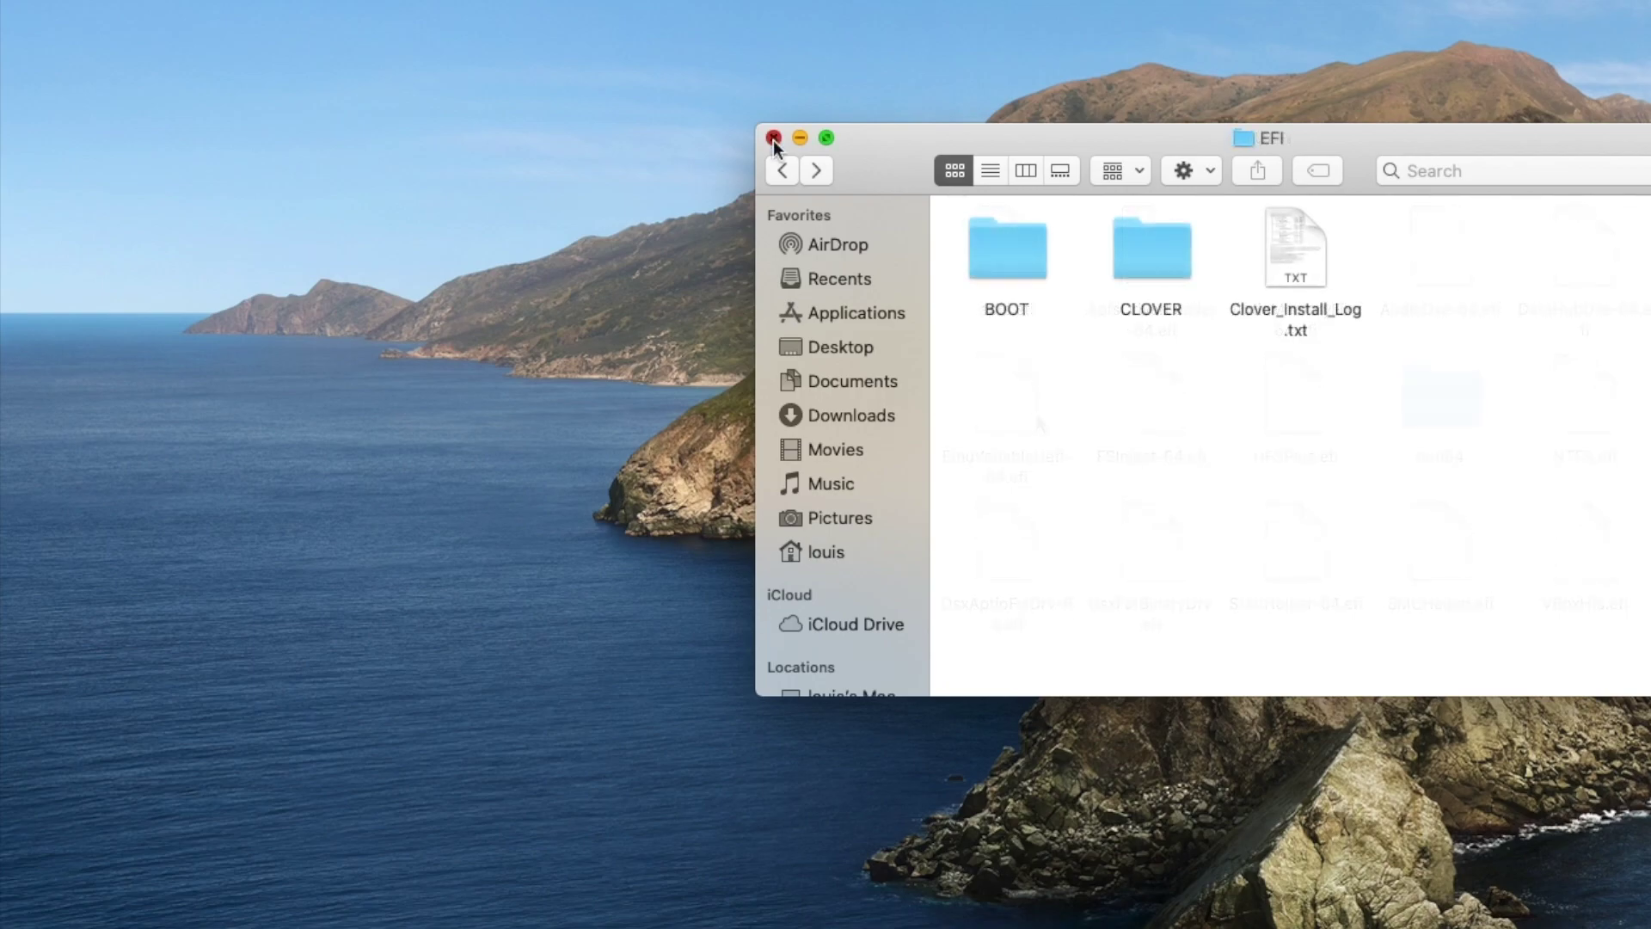
click(773, 139)
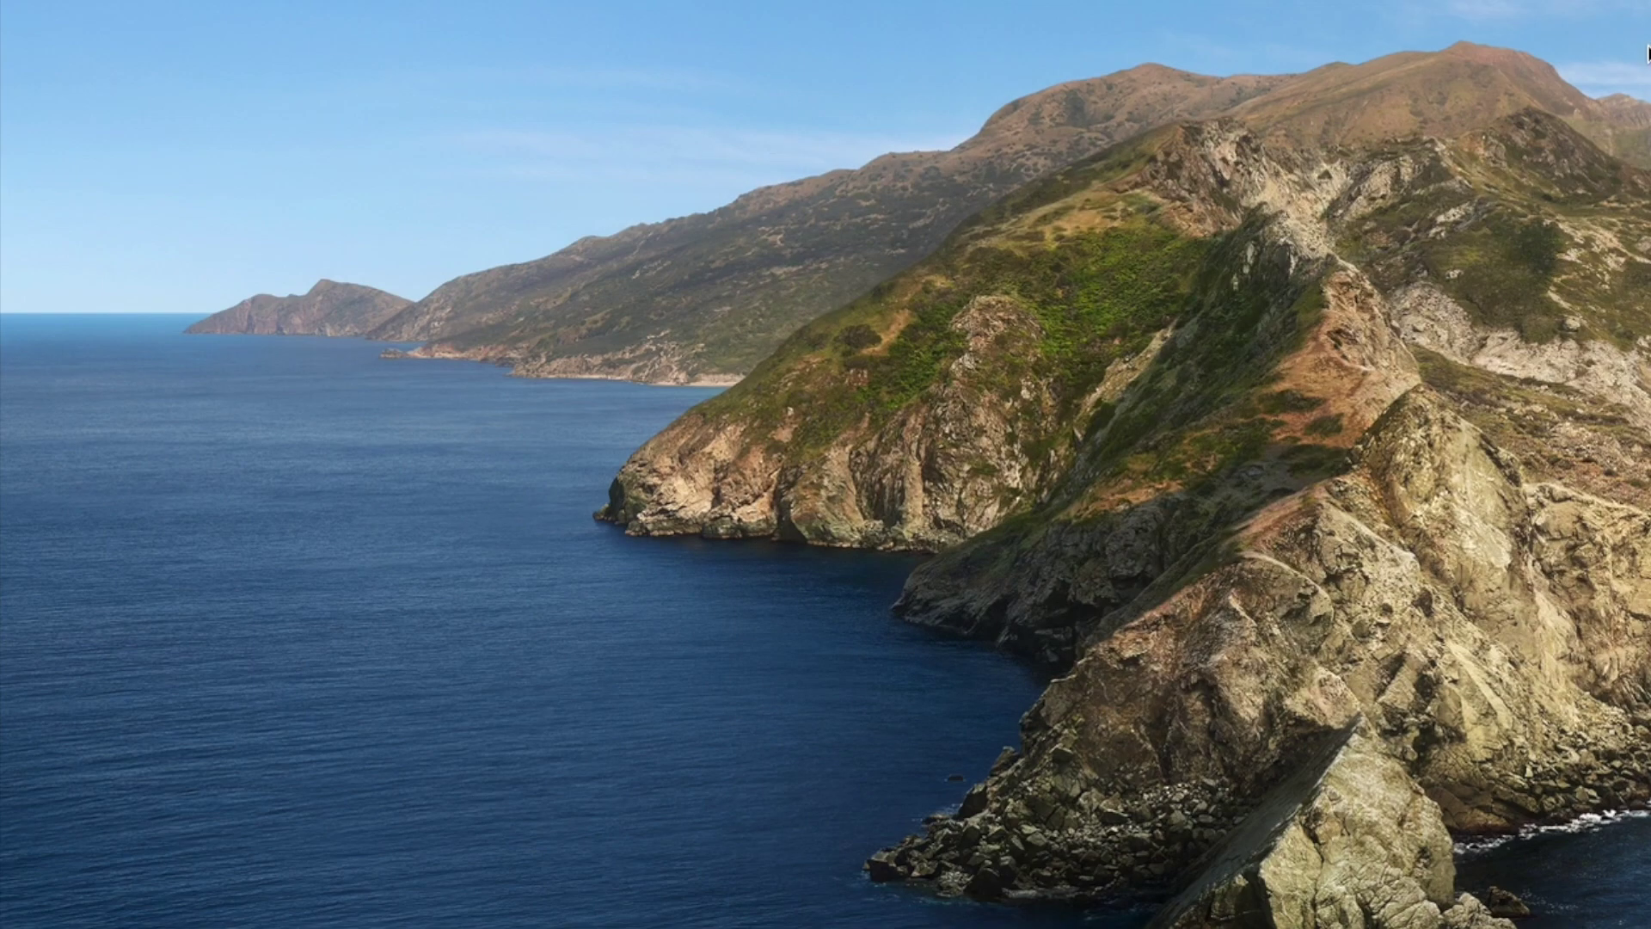